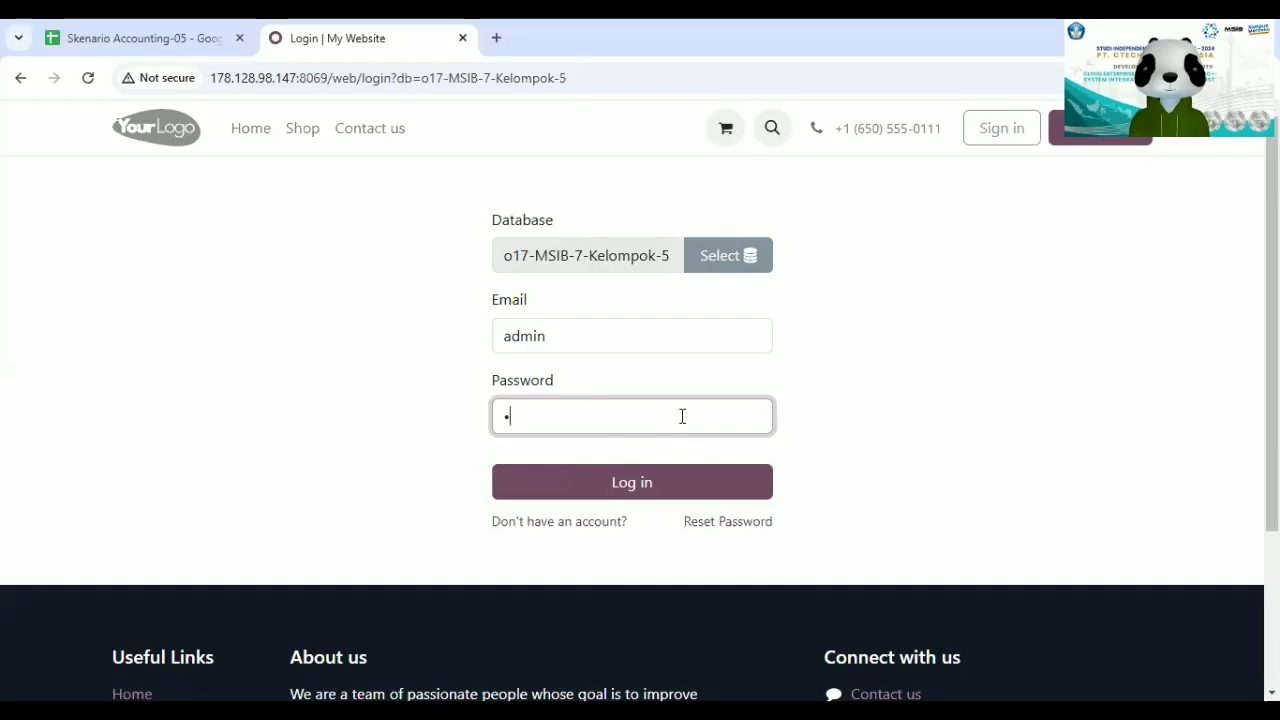
# - Sign in to Odoo as the administrator and activate developer mode
pyautogui.write('dmin')
pyautogui.click(664, 486)
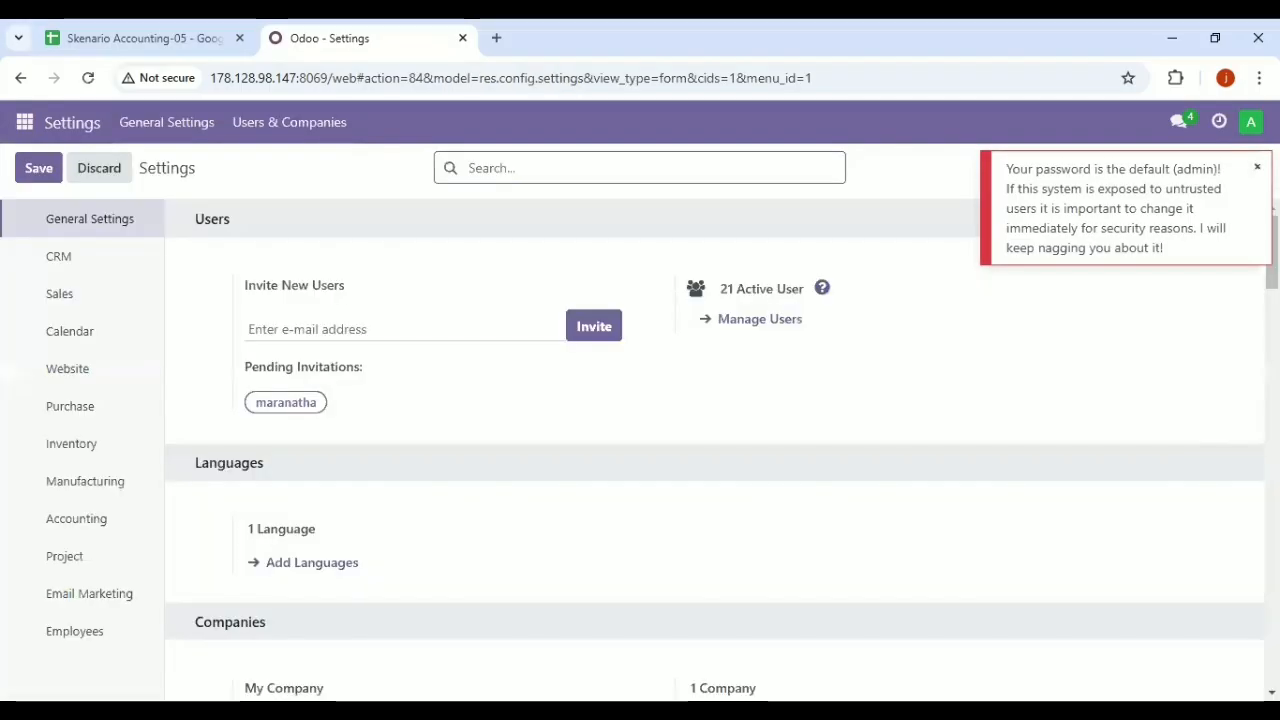
pyautogui.scroll(-10, 1232, 344)
pyautogui.scroll(-5, 546, 566)
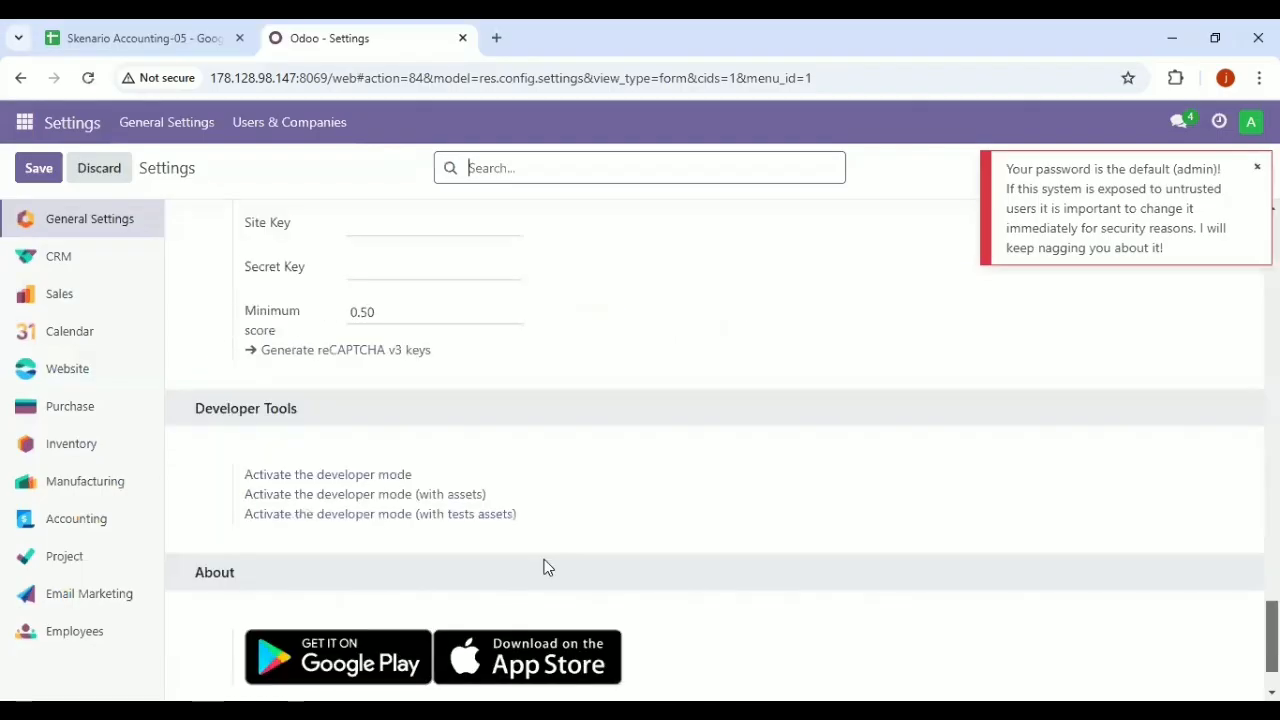
pyautogui.click(349, 478)
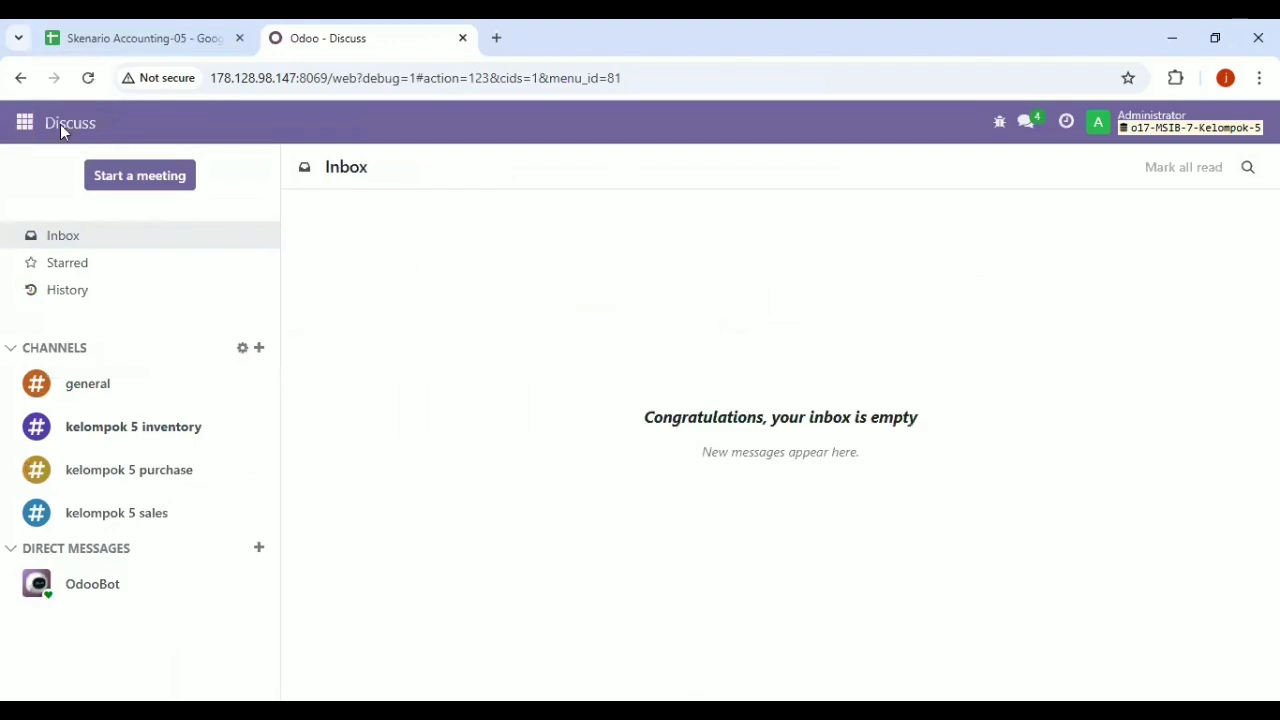
# - Open the Users list under Settings > Users & Companies, showing 21 internal users
pyautogui.click(24, 123)
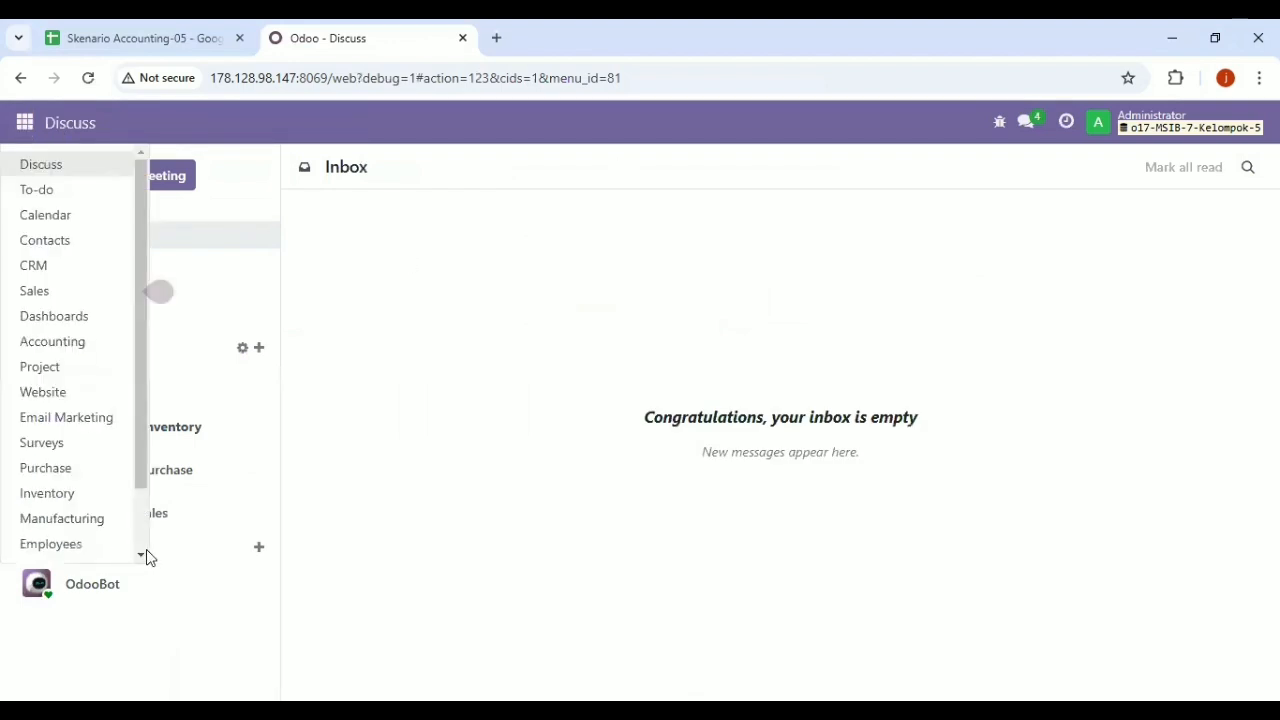
pyautogui.scroll(-2, 140, 550)
pyautogui.click(128, 558)
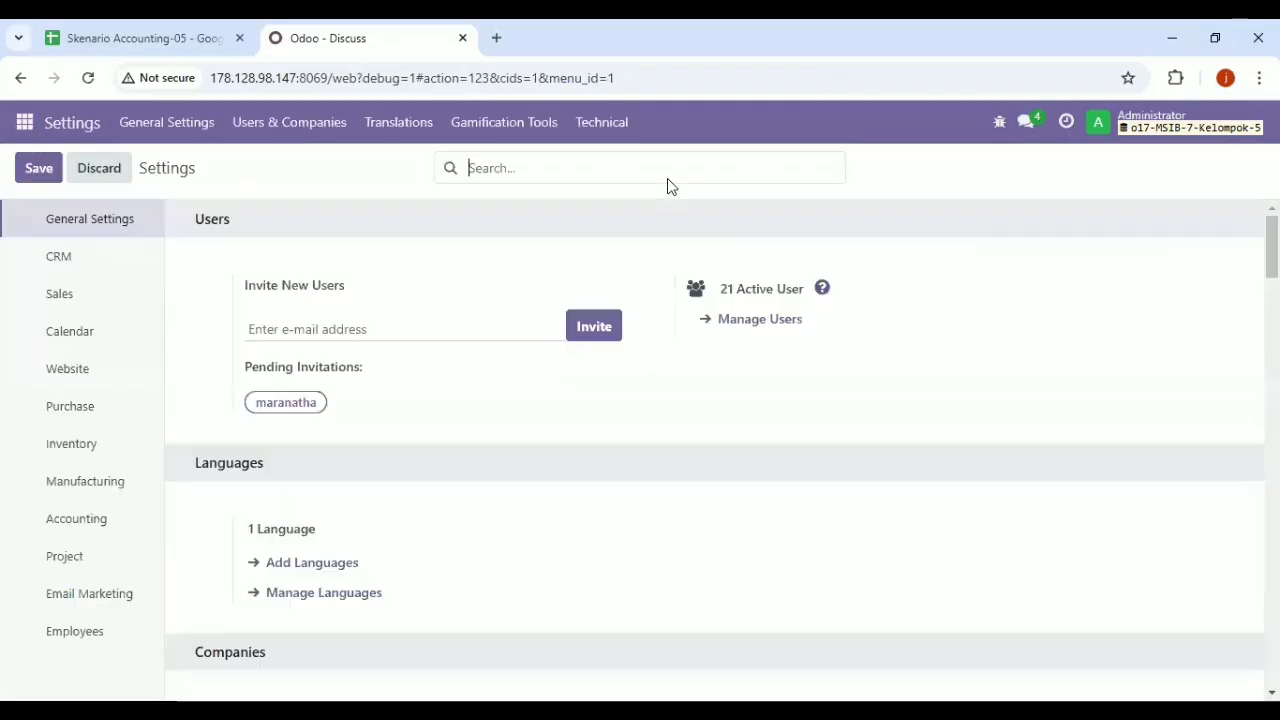
pyautogui.click(313, 135)
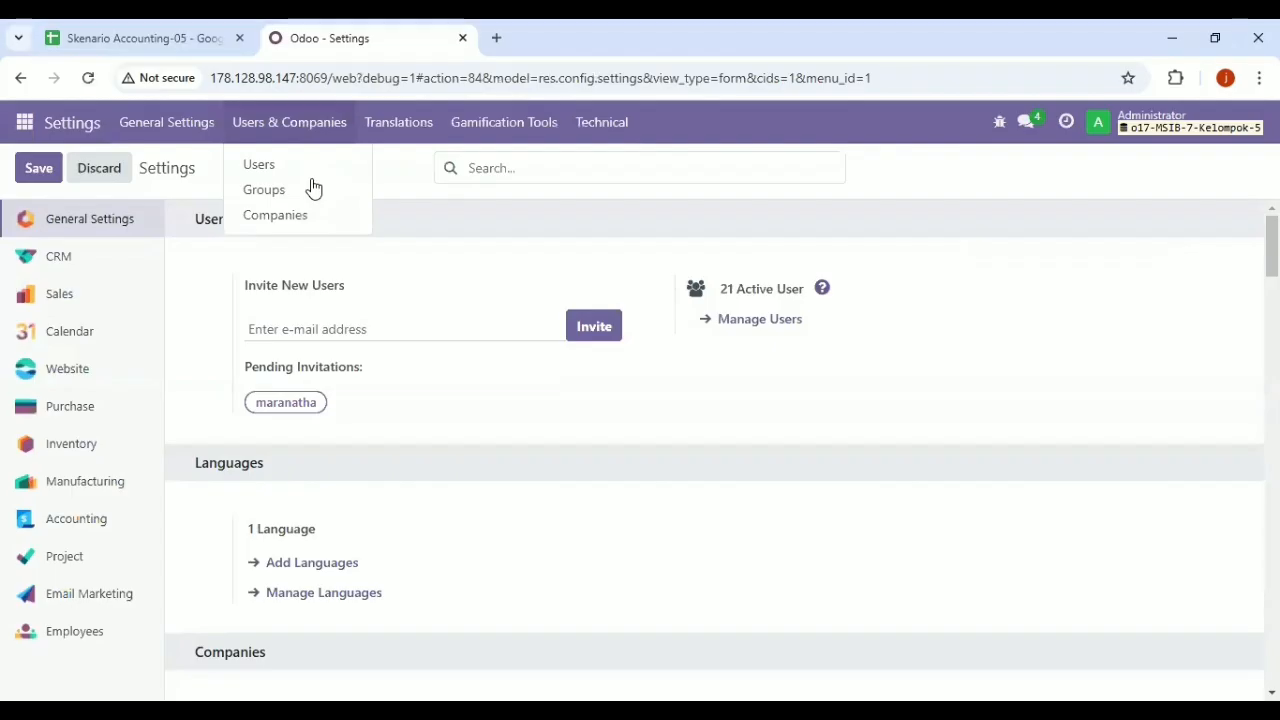
pyautogui.click(259, 164)
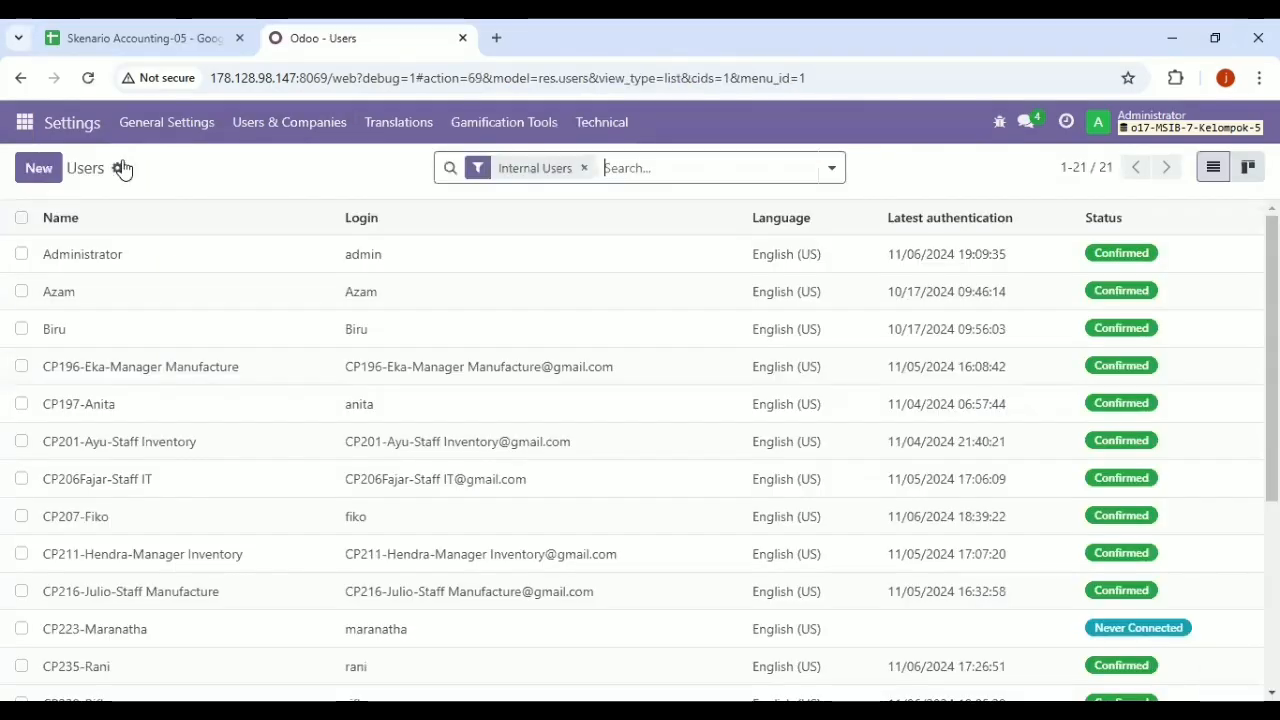
pyautogui.click(118, 168)
# - Import user records from kel 5 Accounting.csv, testing first, adding 5 users
pyautogui.click(157, 203)
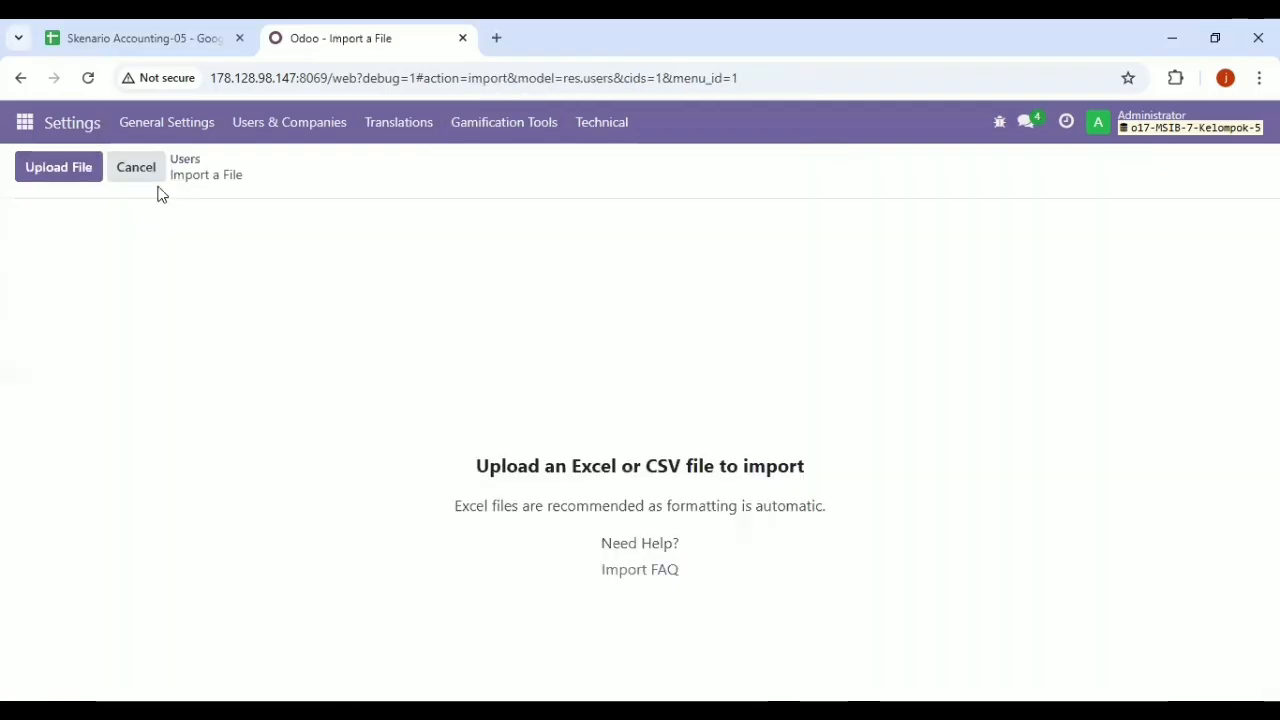
pyautogui.click(95, 167)
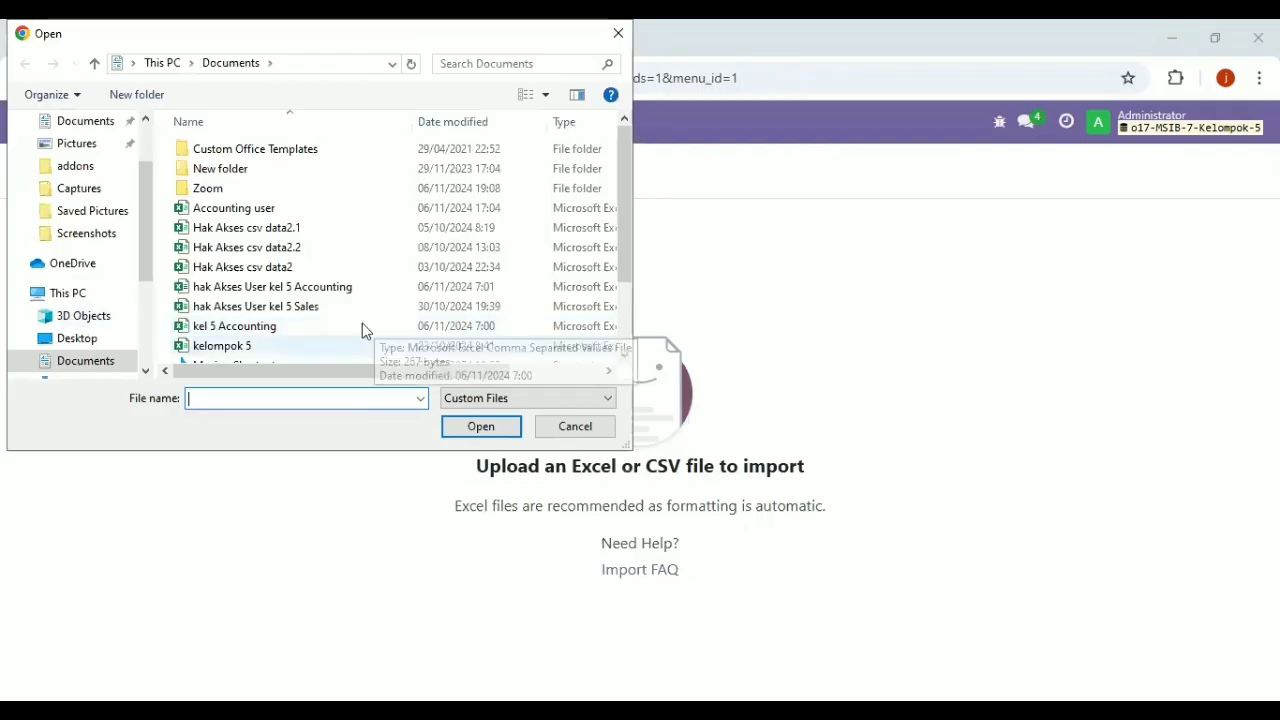
pyautogui.click(363, 324)
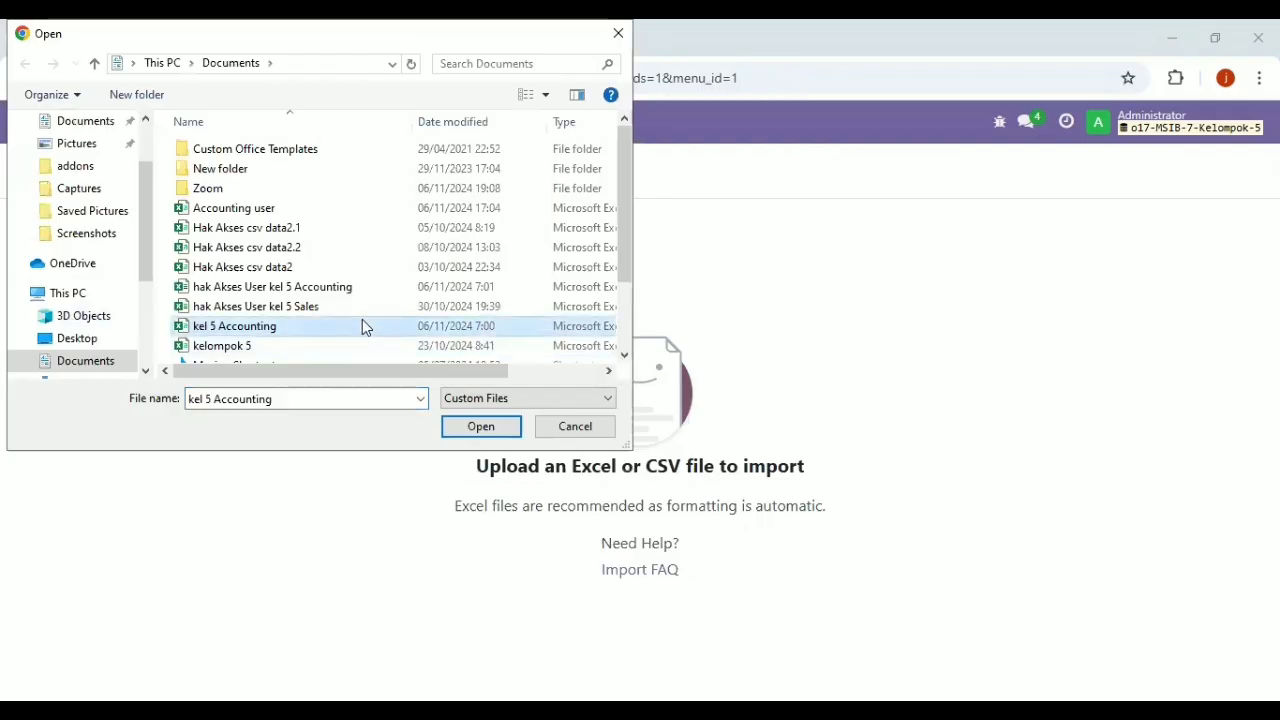
pyautogui.click(476, 427)
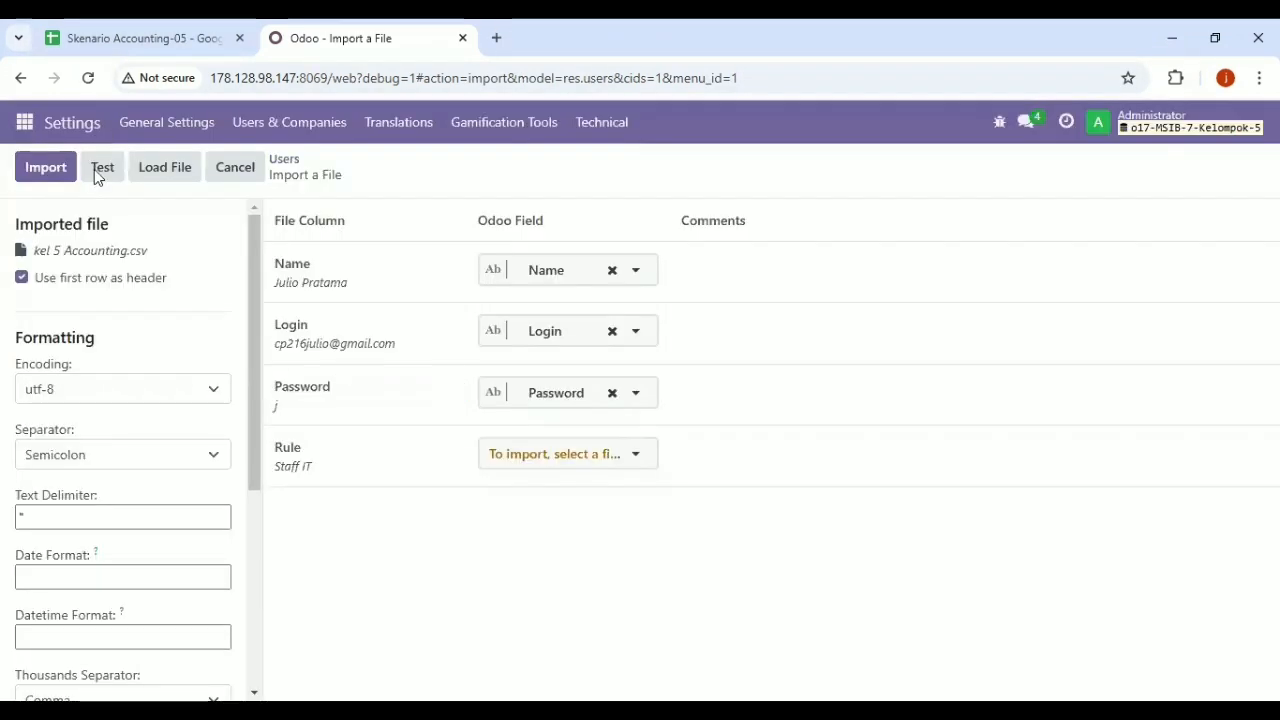
pyautogui.click(95, 170)
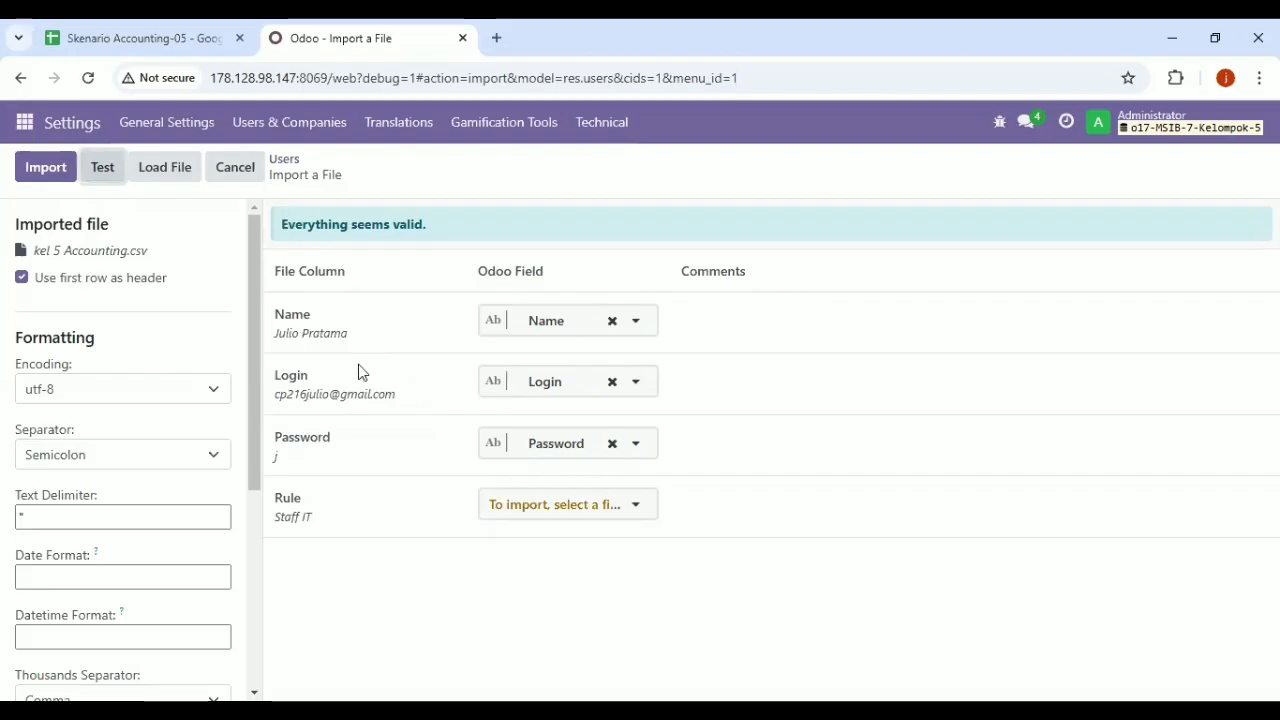
pyautogui.click(65, 167)
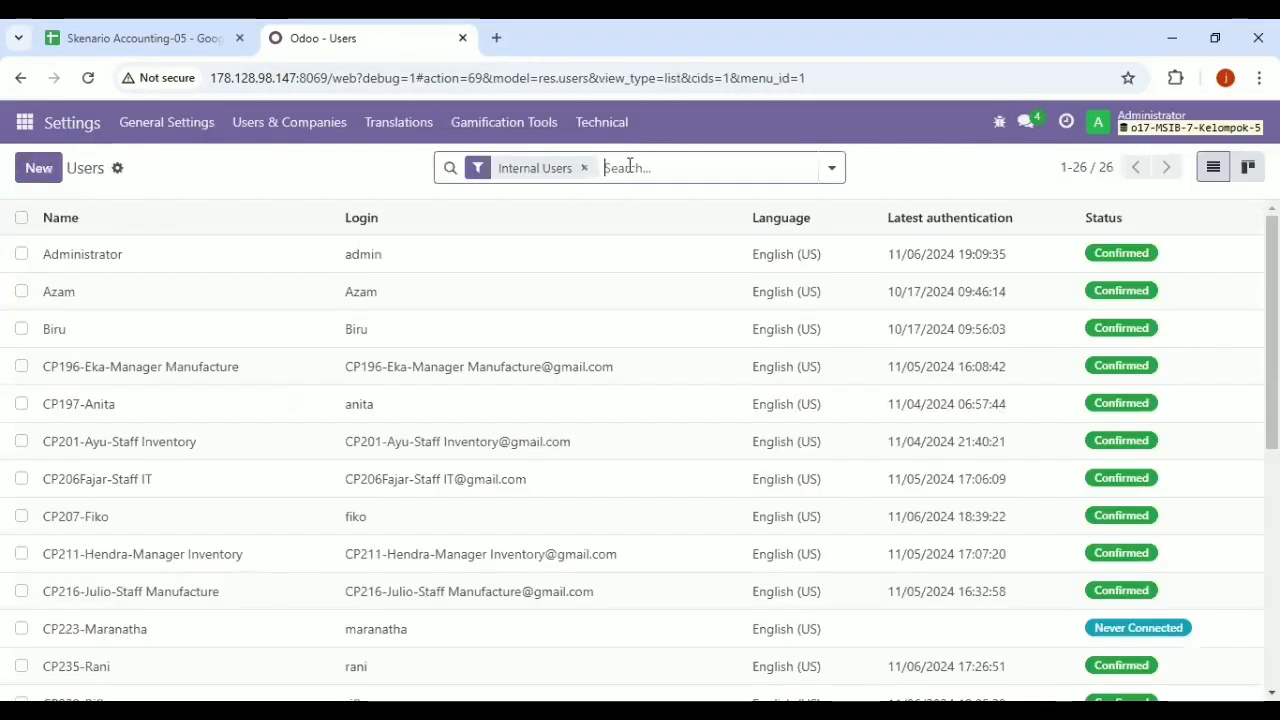
# - Set the first imported user's Administration right to Settings and save
pyautogui.write('0')
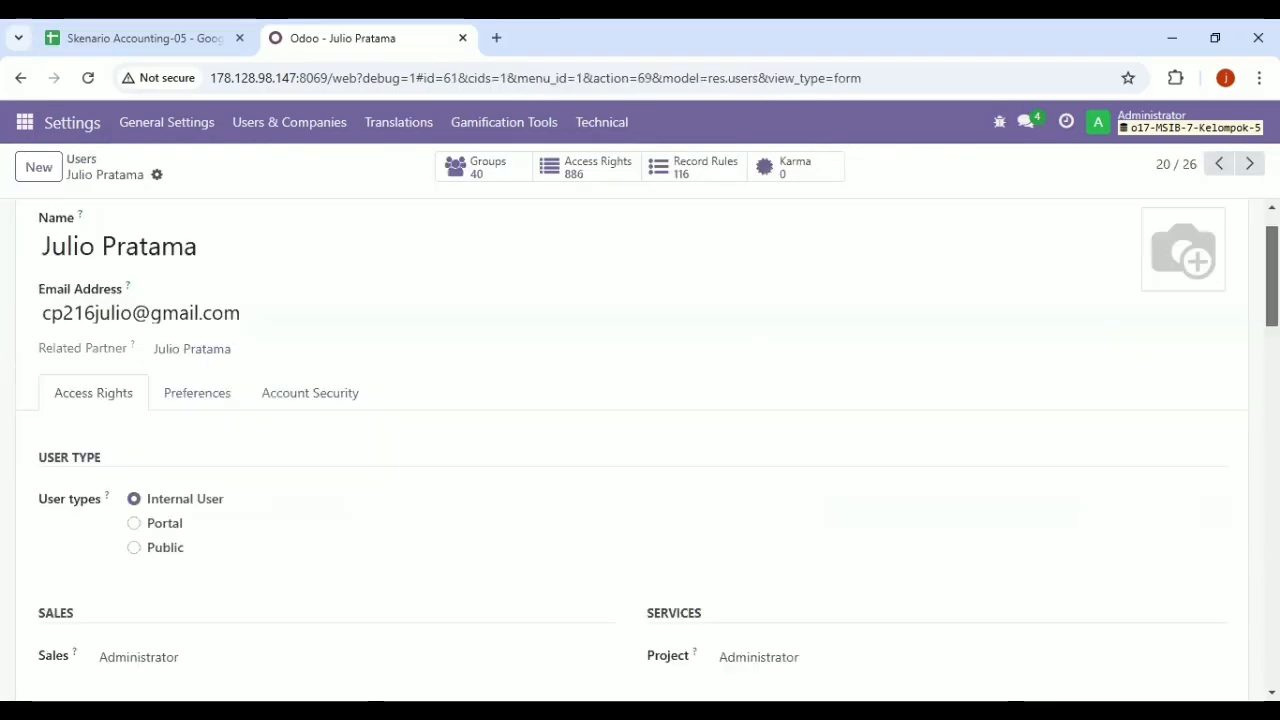
pyautogui.scroll(-8, 640, 450)
pyautogui.scroll(3, 640, 450)
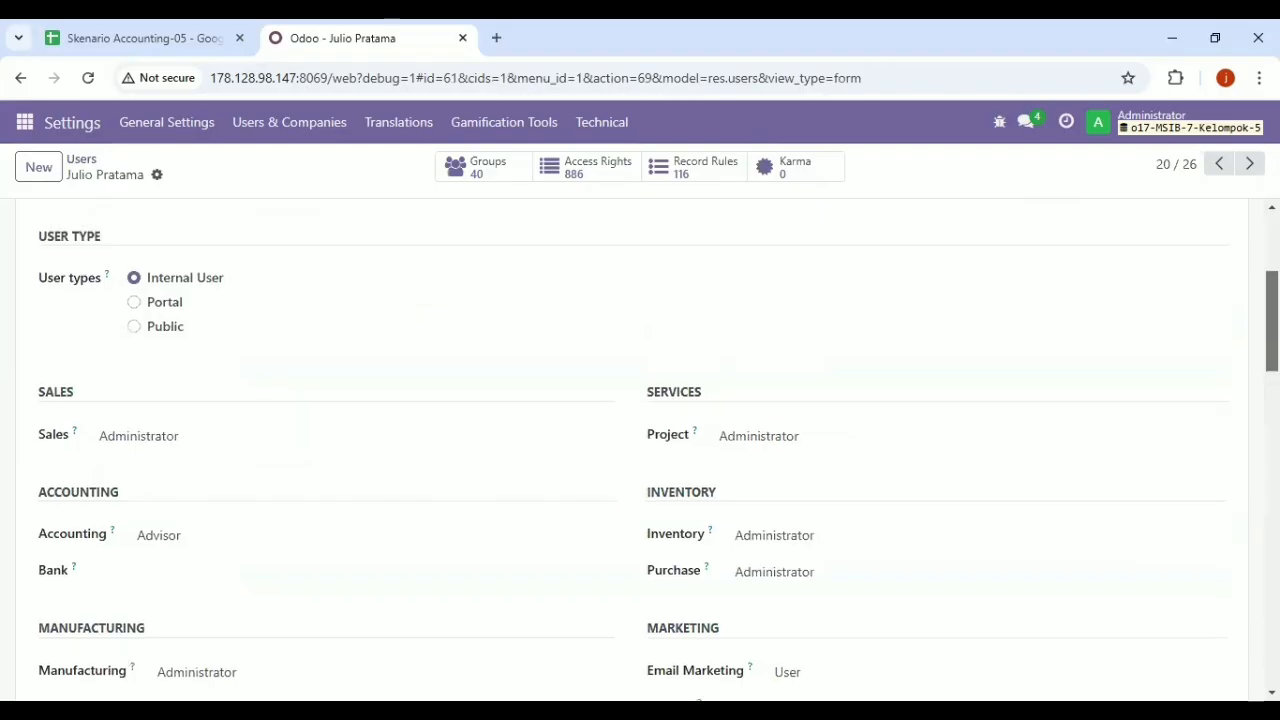
pyautogui.scroll(-5, 640, 450)
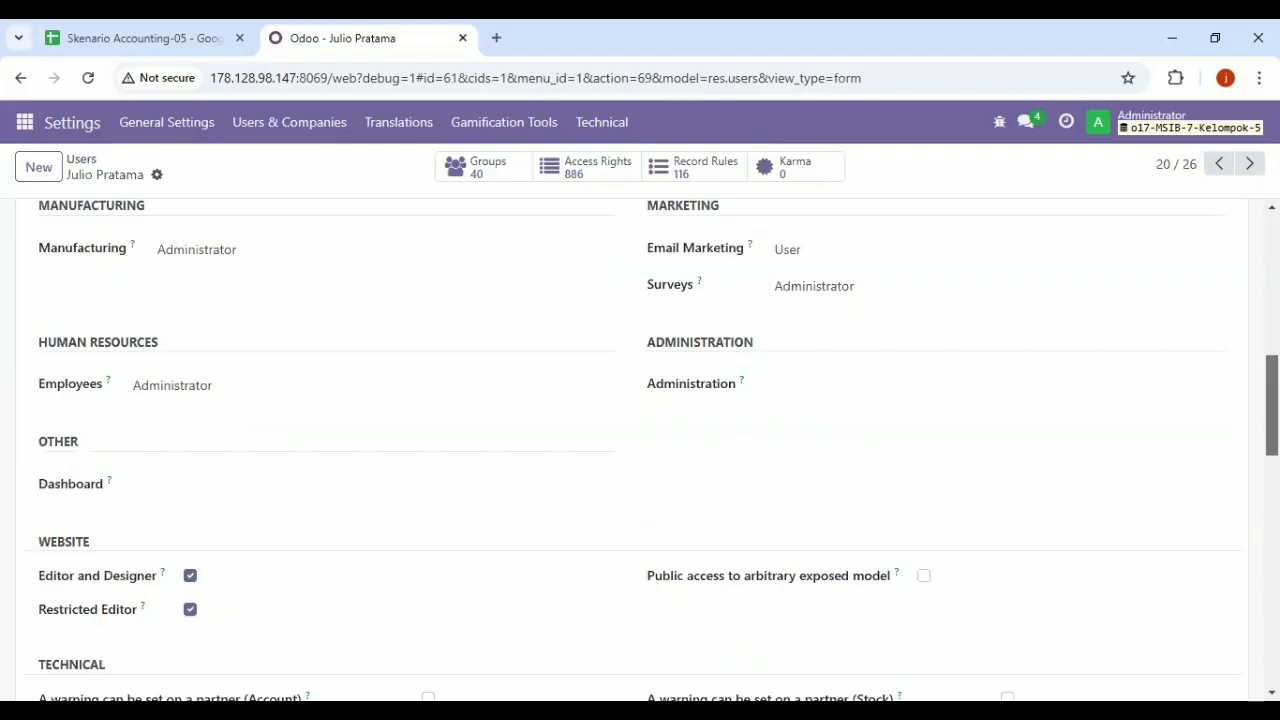
pyautogui.scroll(4, 640, 450)
pyautogui.scroll(-2, 640, 450)
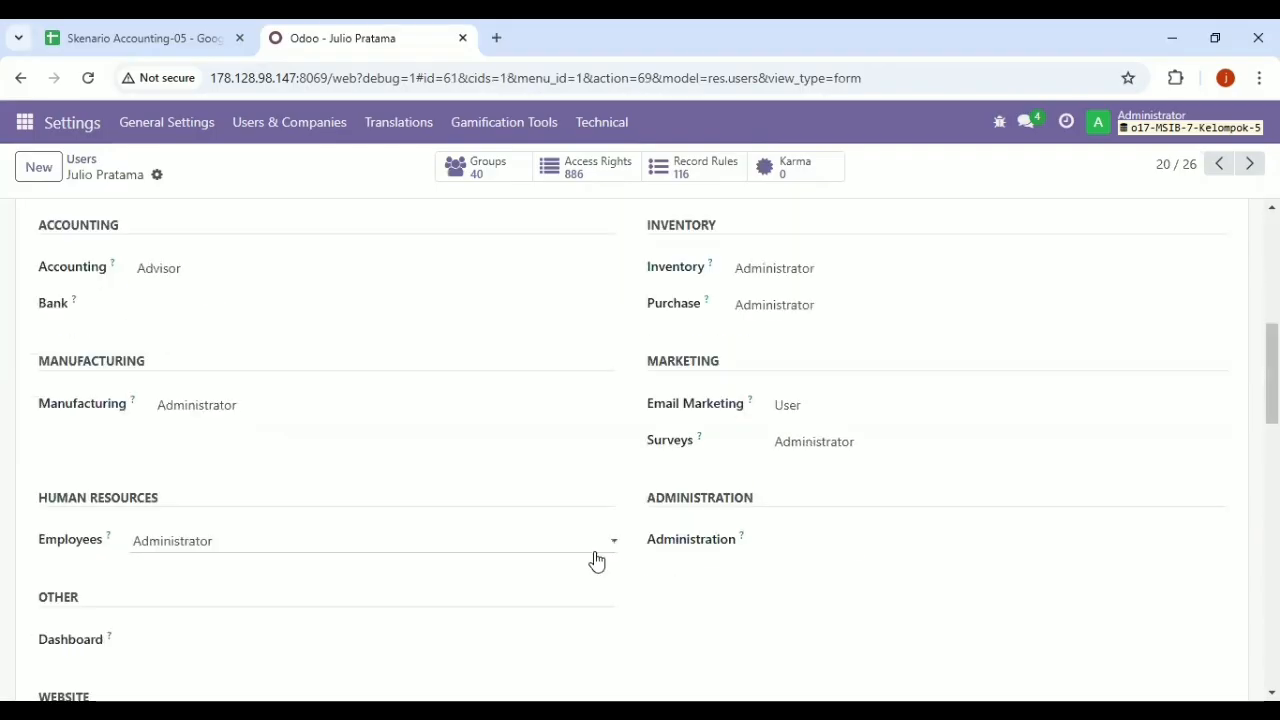
pyautogui.click(843, 545)
pyautogui.click(842, 549)
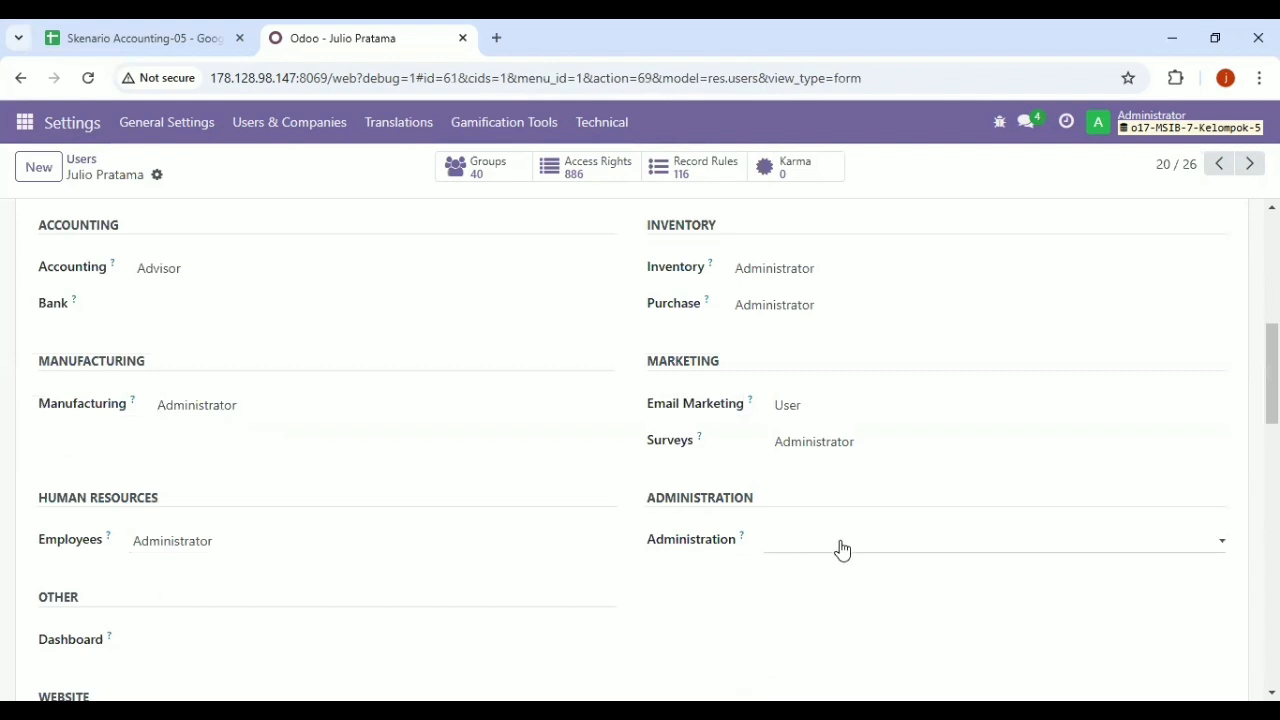
pyautogui.press('Down')
pyautogui.press('Down')
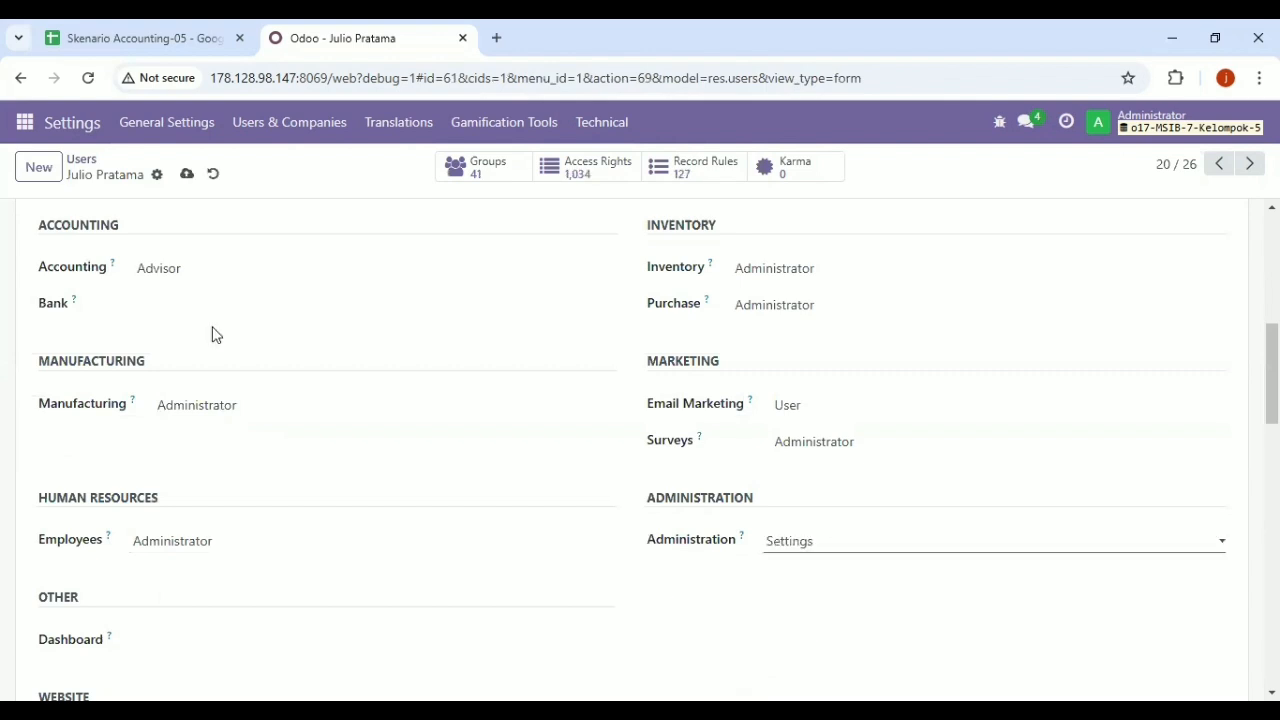
pyautogui.scroll(10, 366, 503)
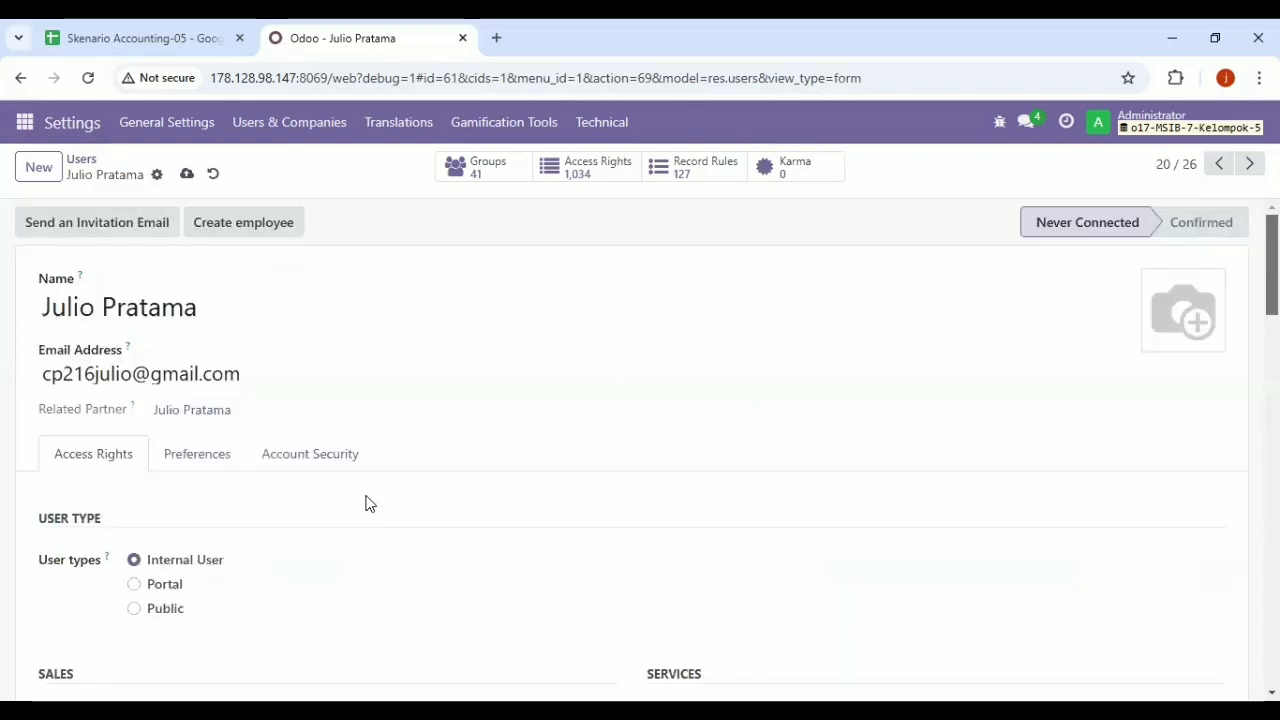
pyautogui.click(187, 176)
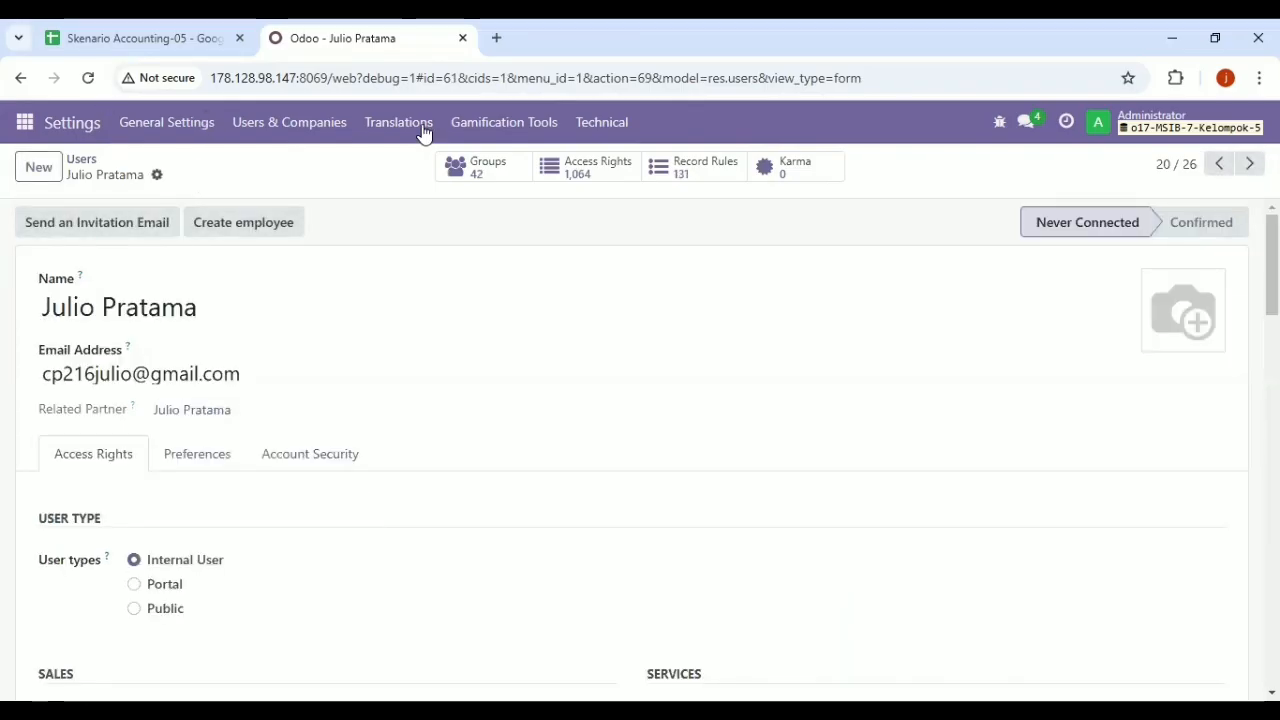
# - Open the next imported user's record from the Users list, then view the role planning sheet
pyautogui.click(278, 143)
pyautogui.click(277, 171)
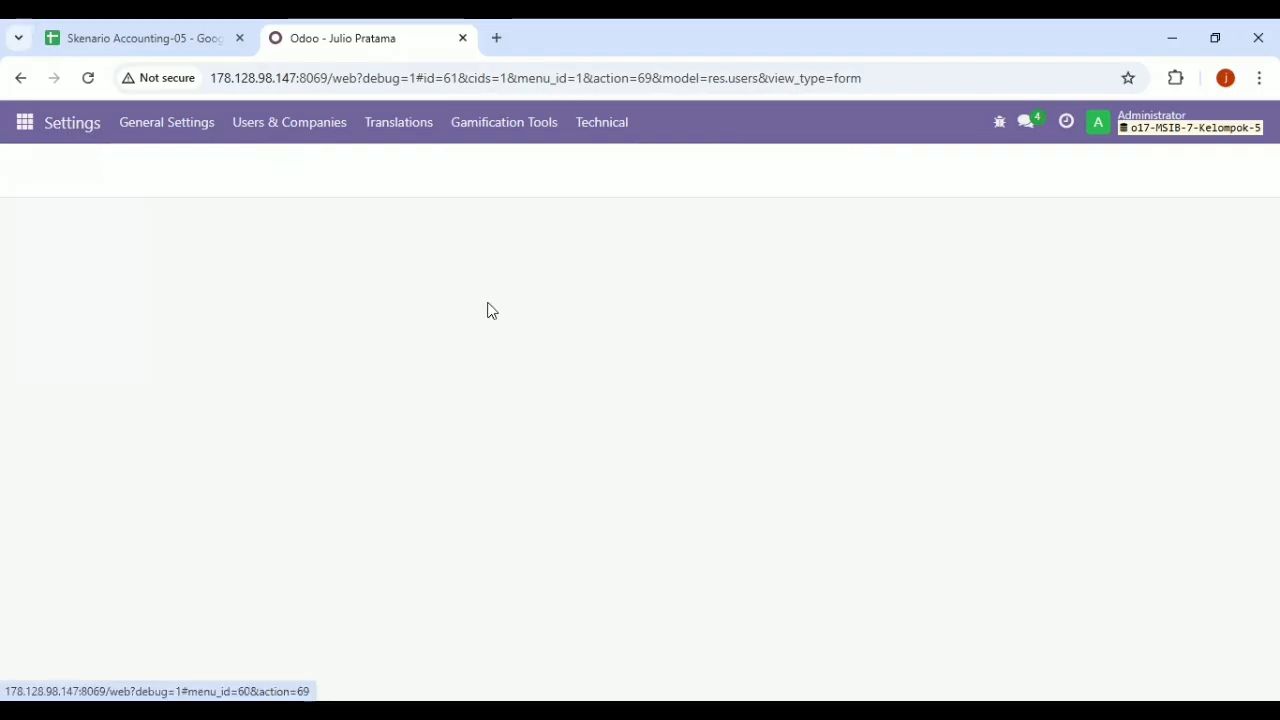
pyautogui.click(238, 433)
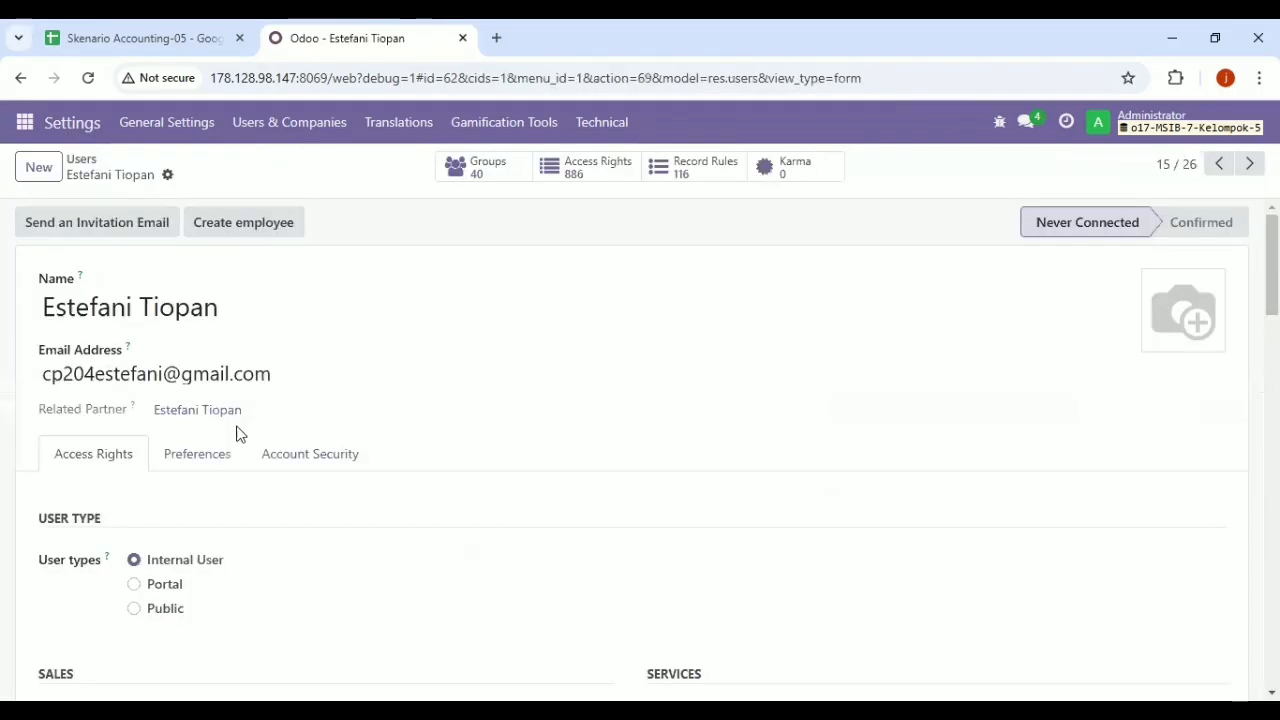
pyautogui.scroll(-2, 889, 163)
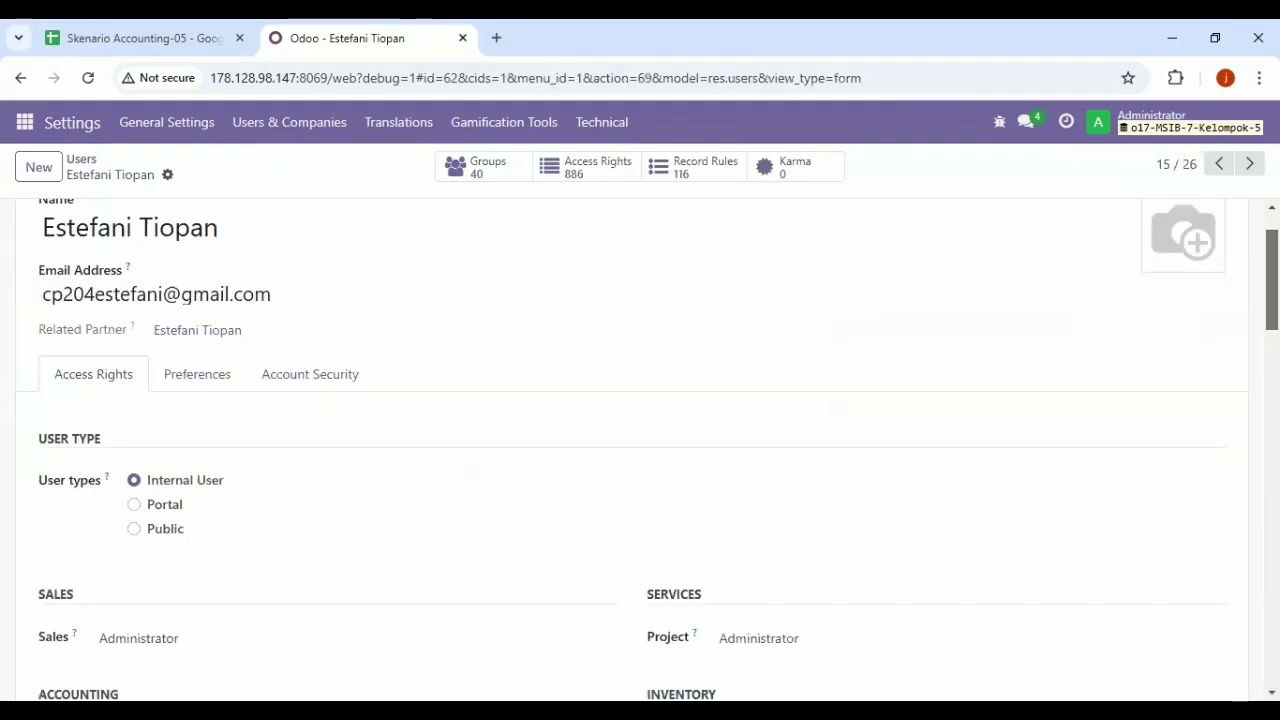
pyautogui.click(138, 37)
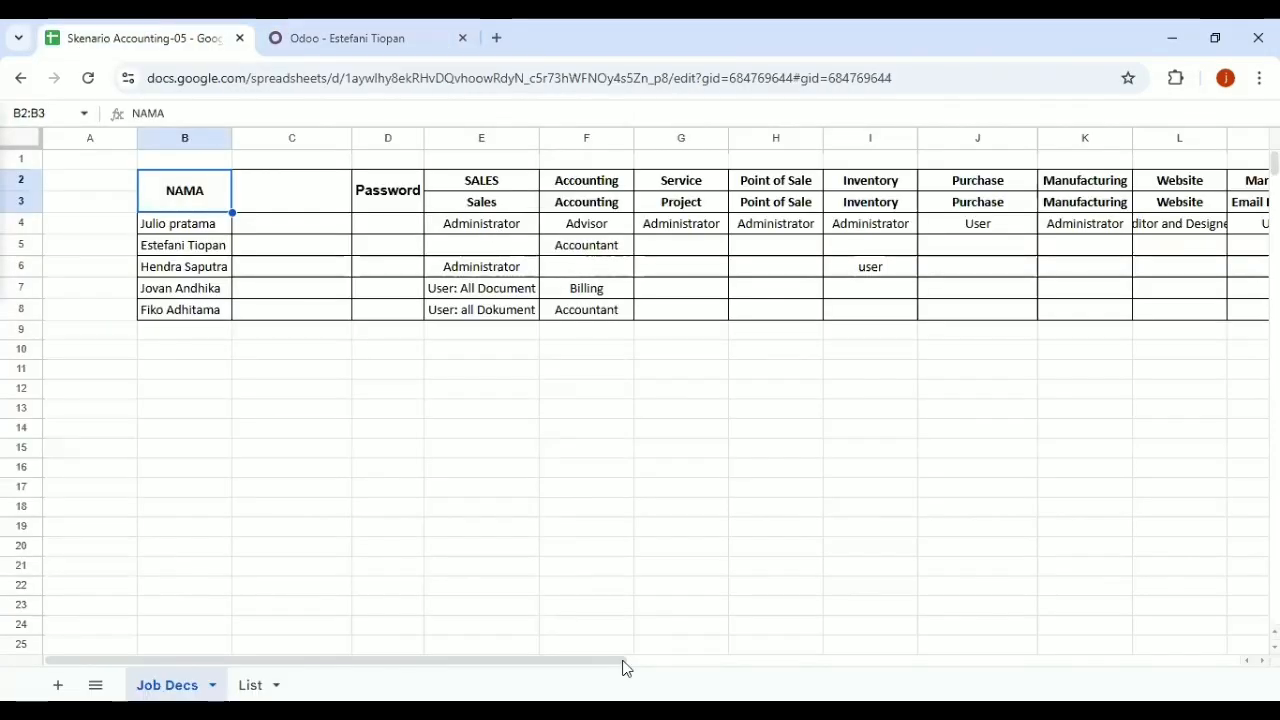
# - Scroll across Job Decs columns E–P to read each user's planned role
pyautogui.moveTo(330, 660); pyautogui.dragTo(514, 660)
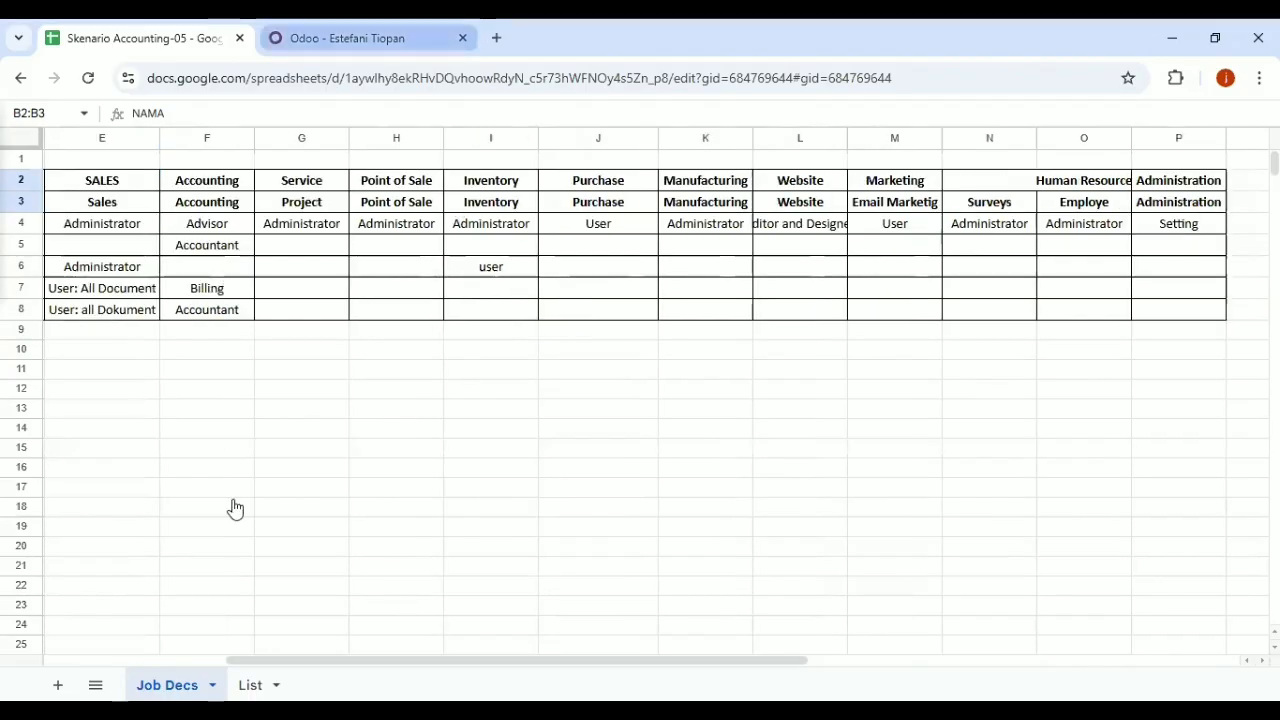
pyautogui.hotkey('ctrl', 'Tab')
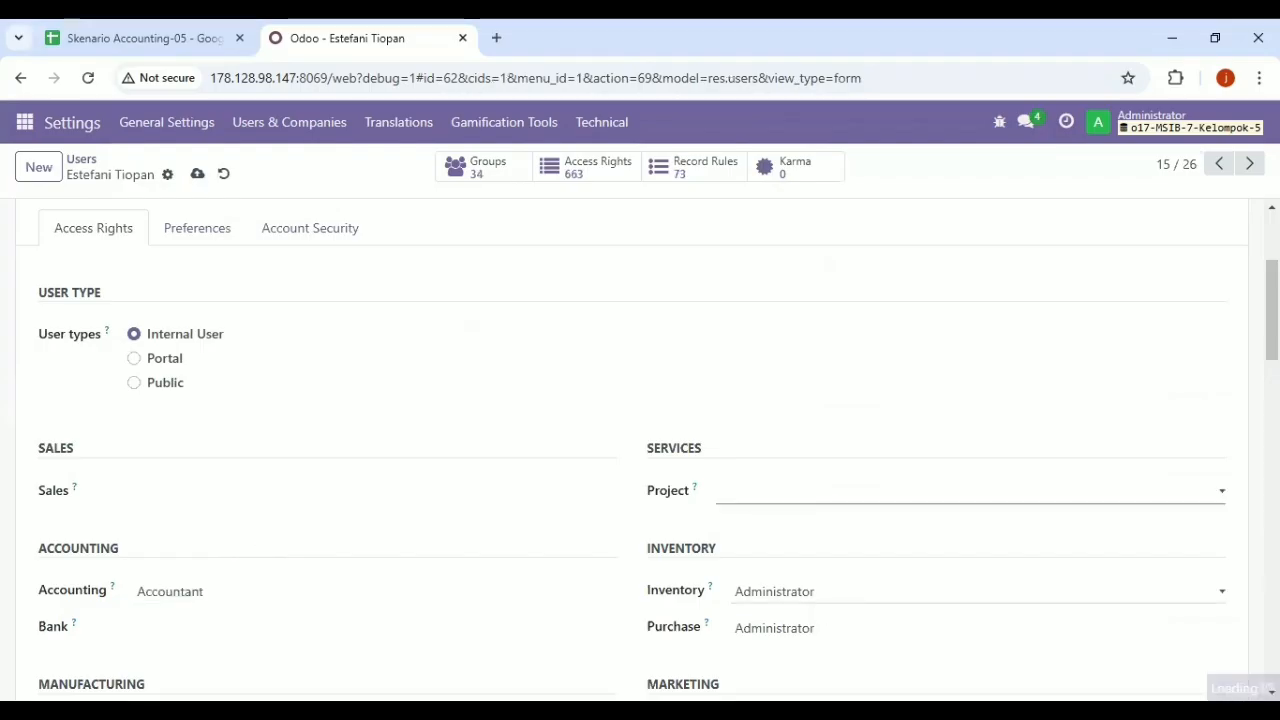
# - Remove the website Editor and Designer right, keeping only Accountant, and save the user
pyautogui.scroll(-4, 834, 229)
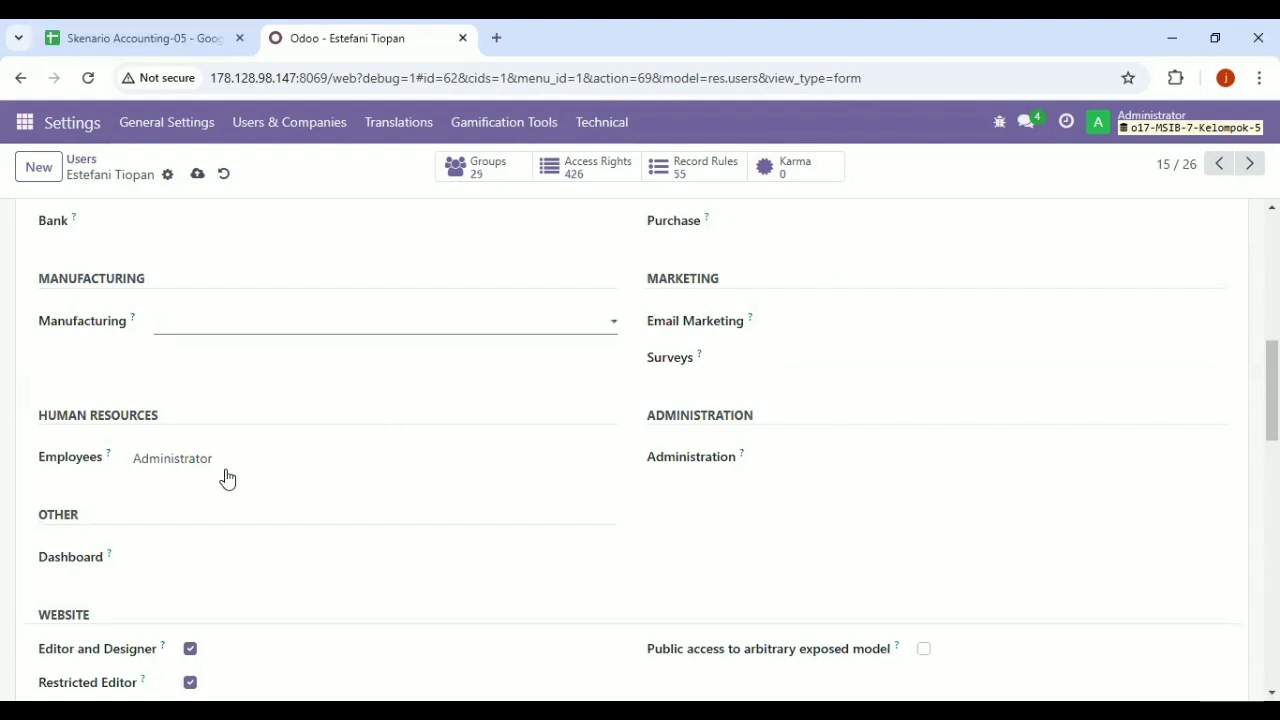
pyautogui.click(190, 649)
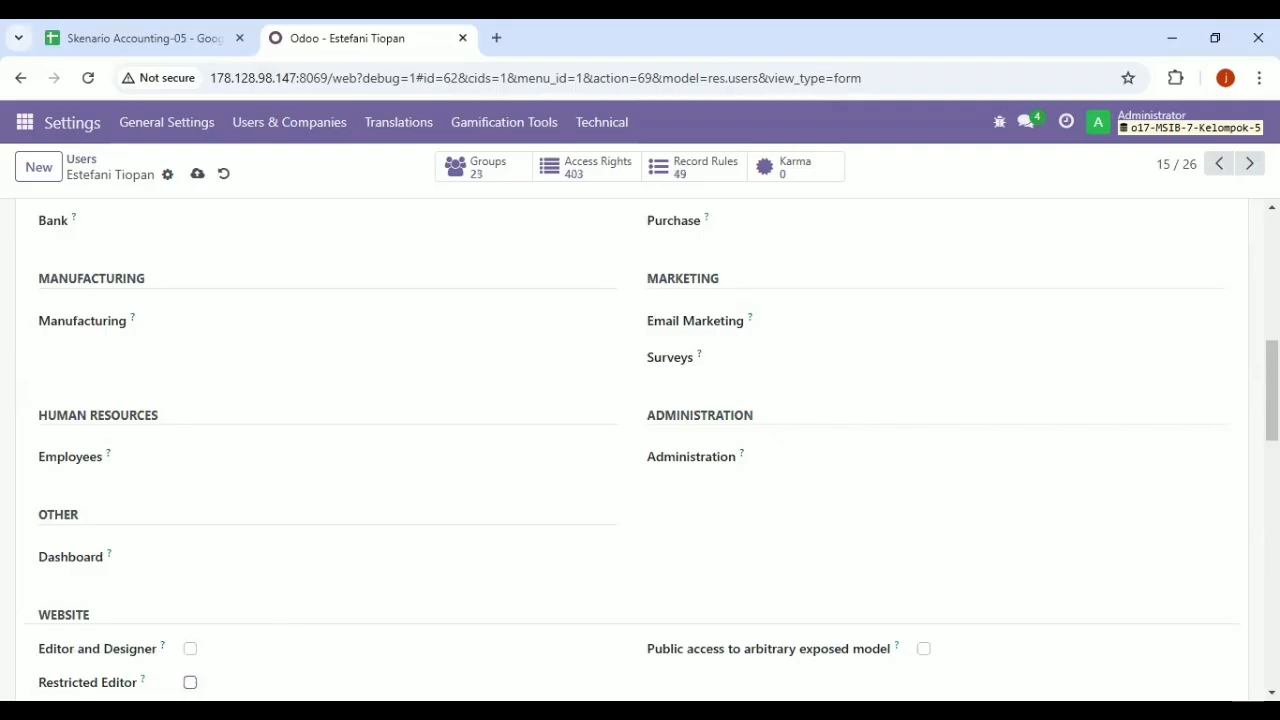
pyautogui.scroll(15, 640, 450)
pyautogui.scroll(-2, 640, 450)
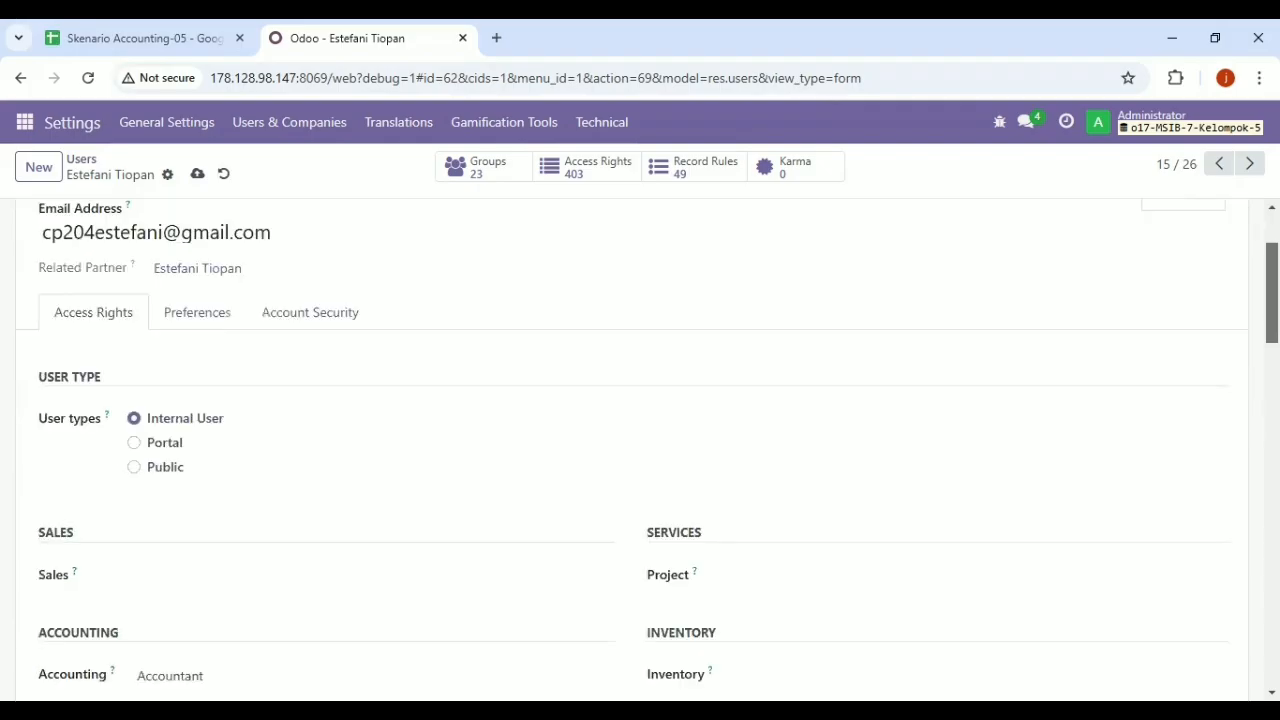
pyautogui.scroll(1, 640, 450)
pyautogui.scroll(-1, 797, 385)
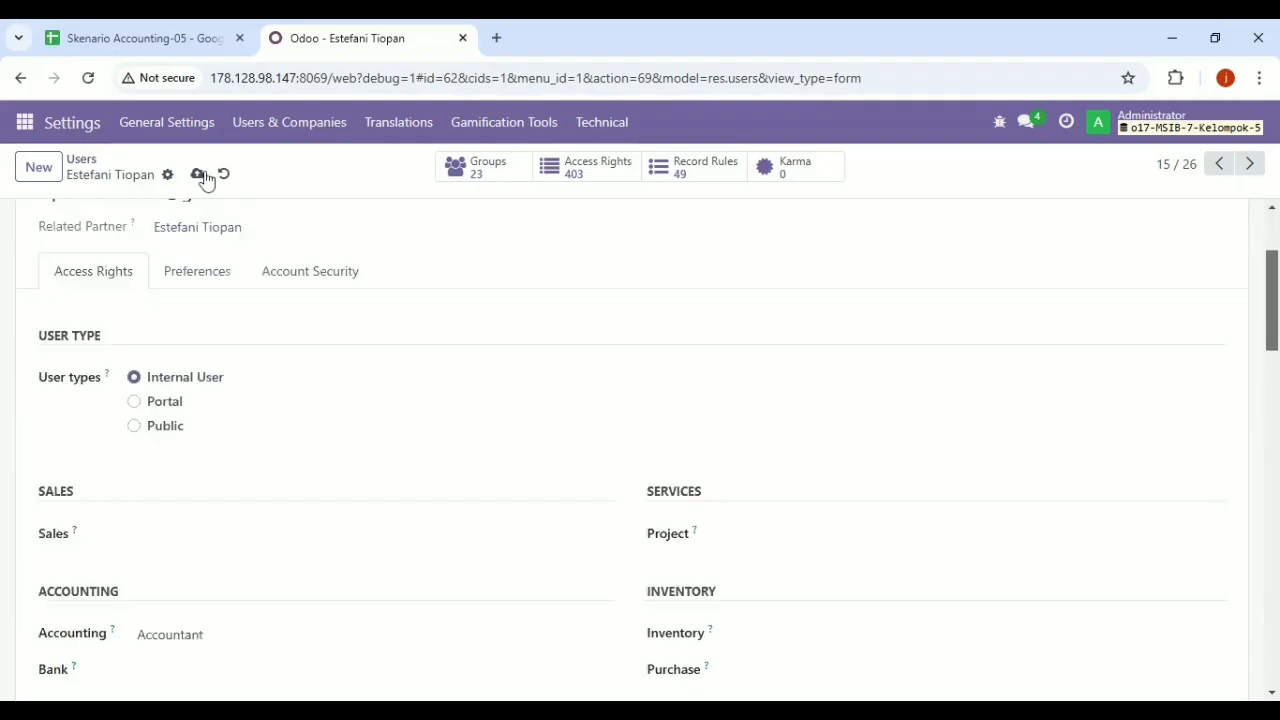
pyautogui.click(197, 174)
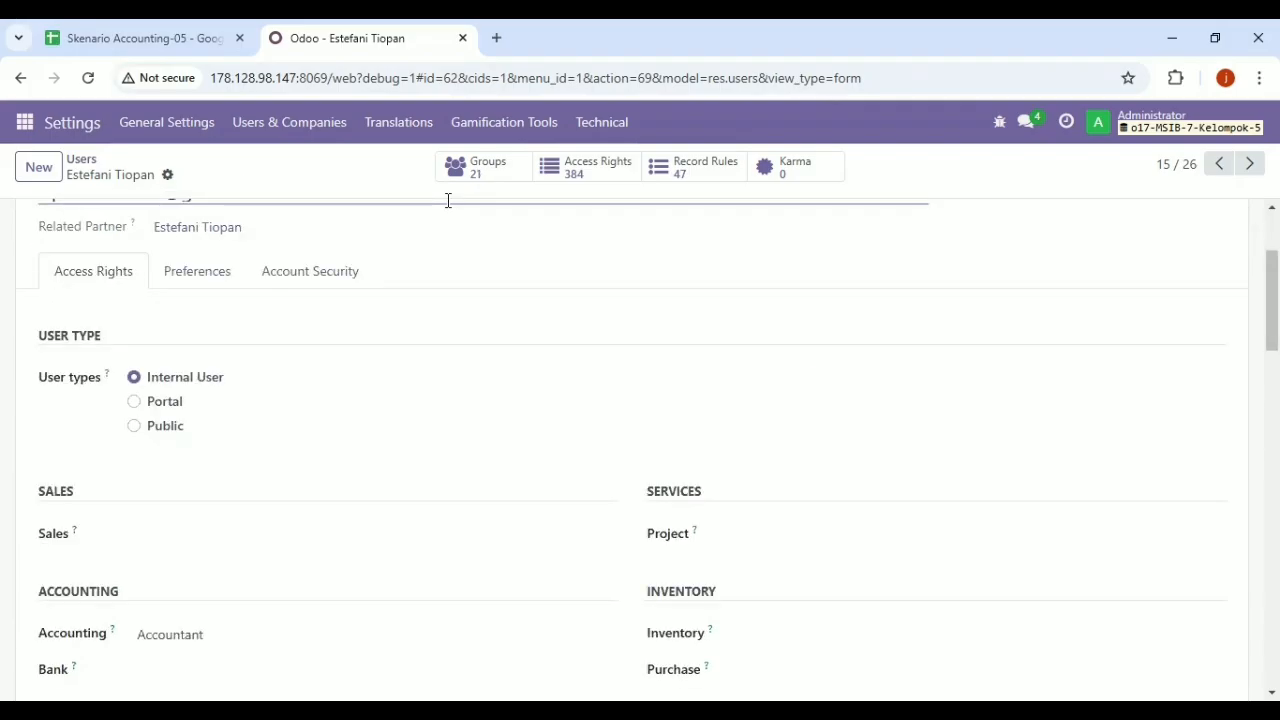
# - Set a new login password for this user via Change Password
pyautogui.click(167, 176)
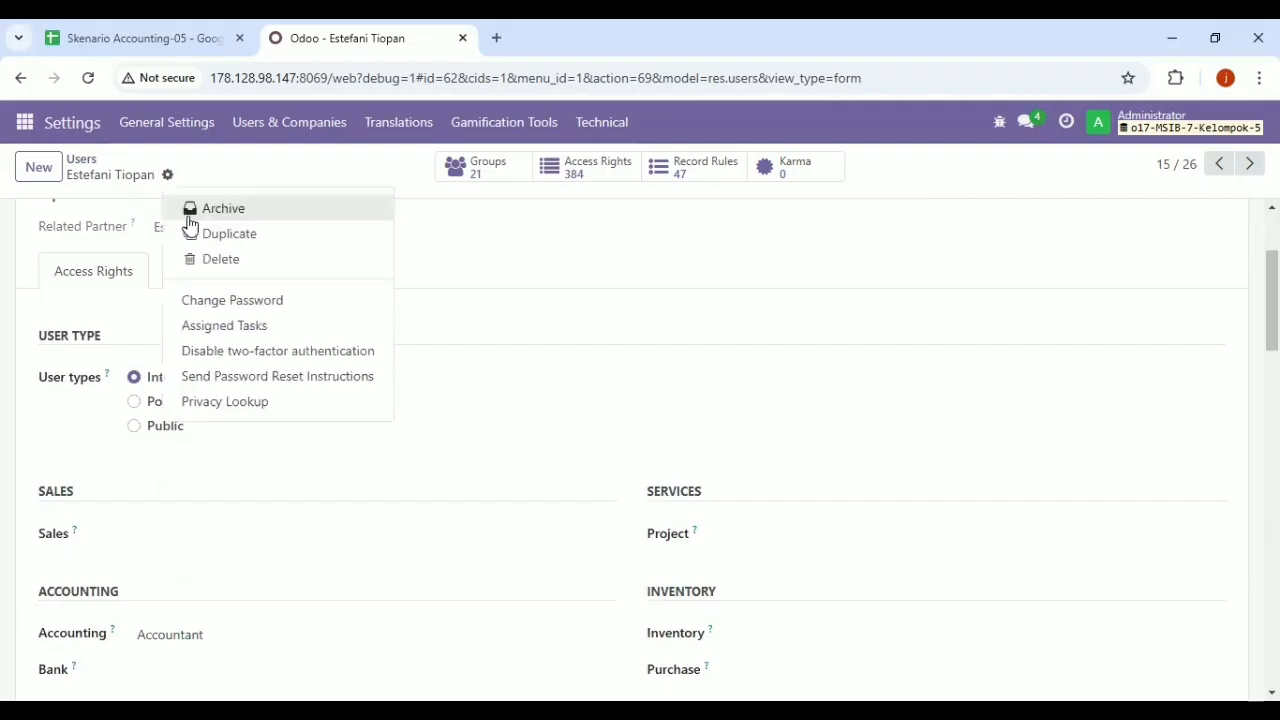
pyautogui.click(246, 298)
pyautogui.click(776, 347)
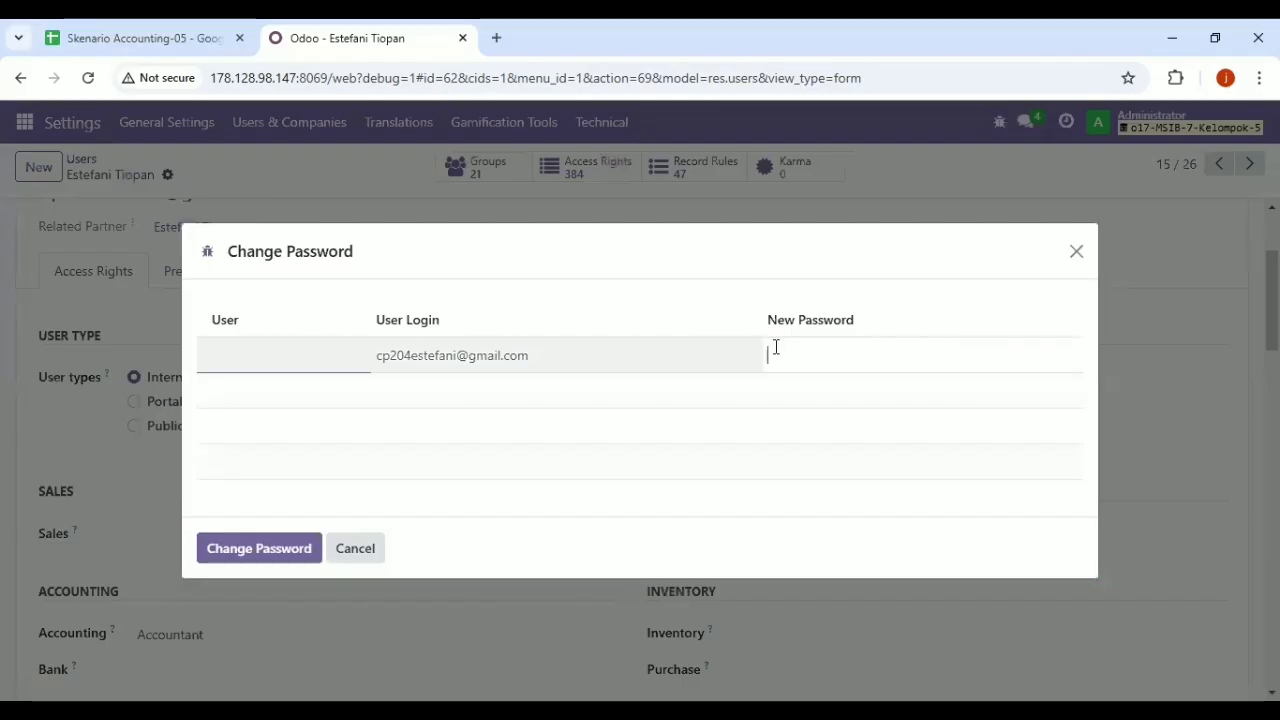
pyautogui.write('1')
pyautogui.click(294, 546)
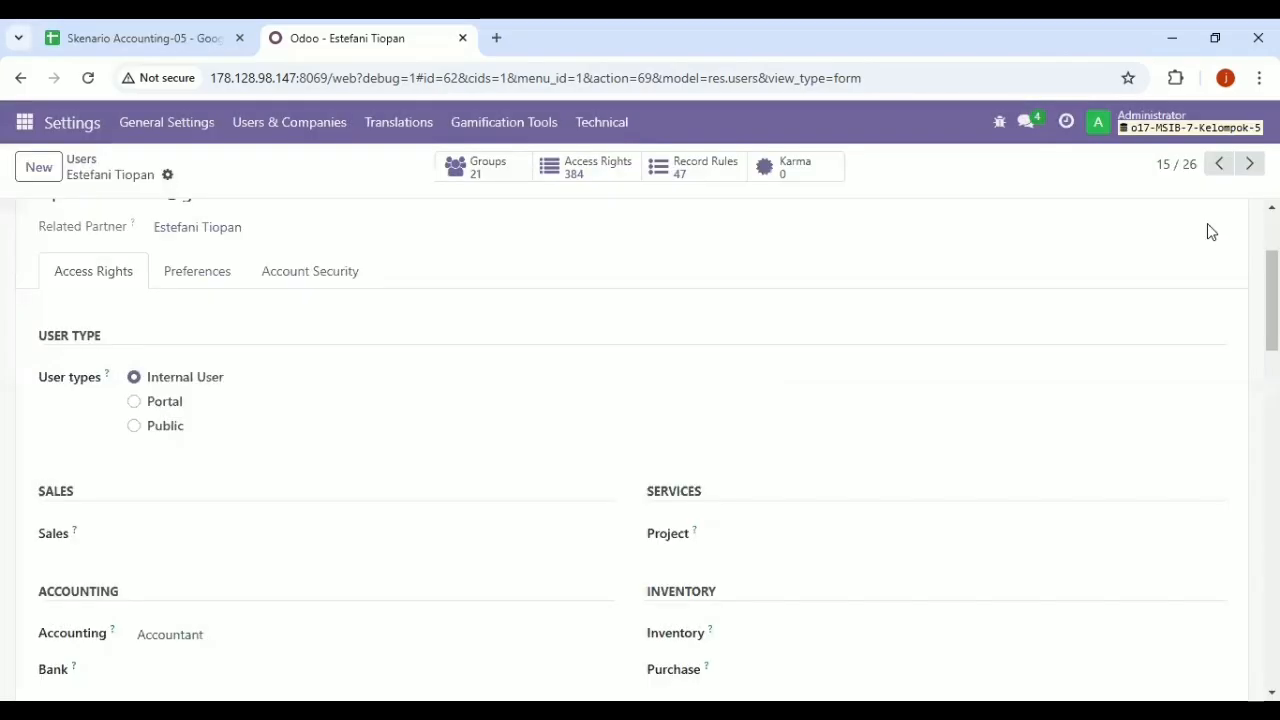
pyautogui.click(289, 122)
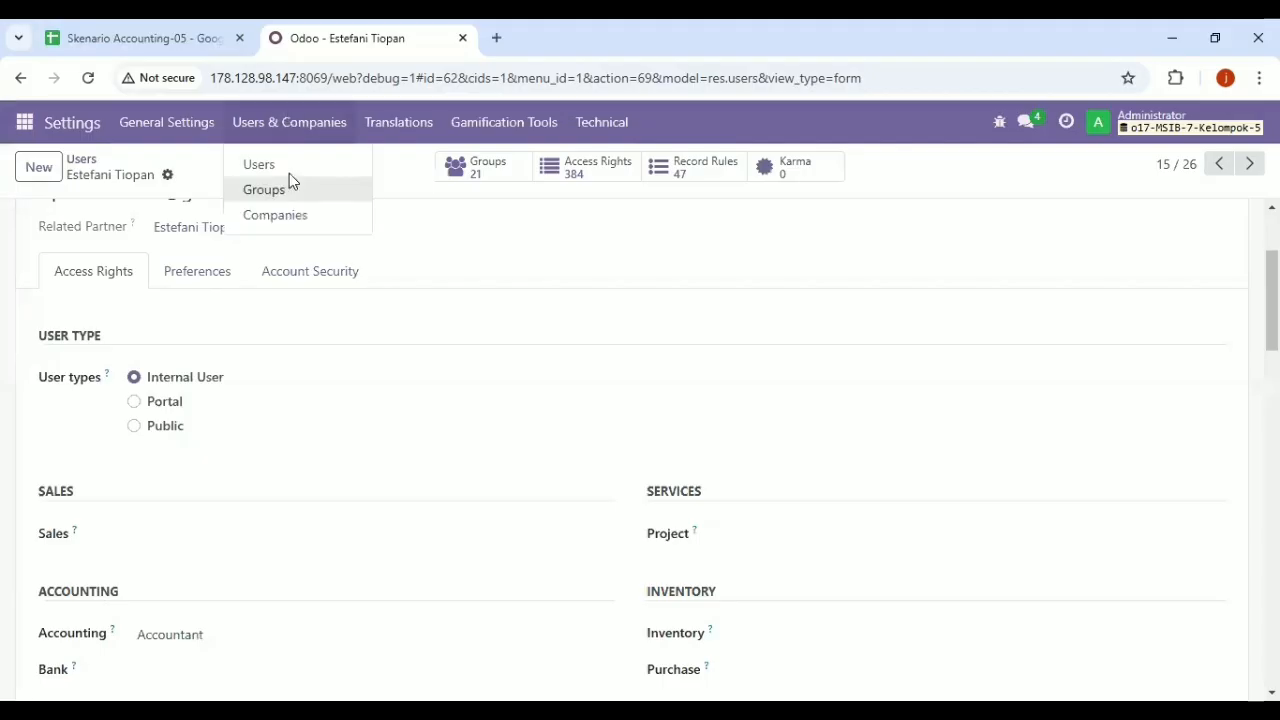
# - Open the third imported user and check their planned roles in the sheet
pyautogui.click(259, 164)
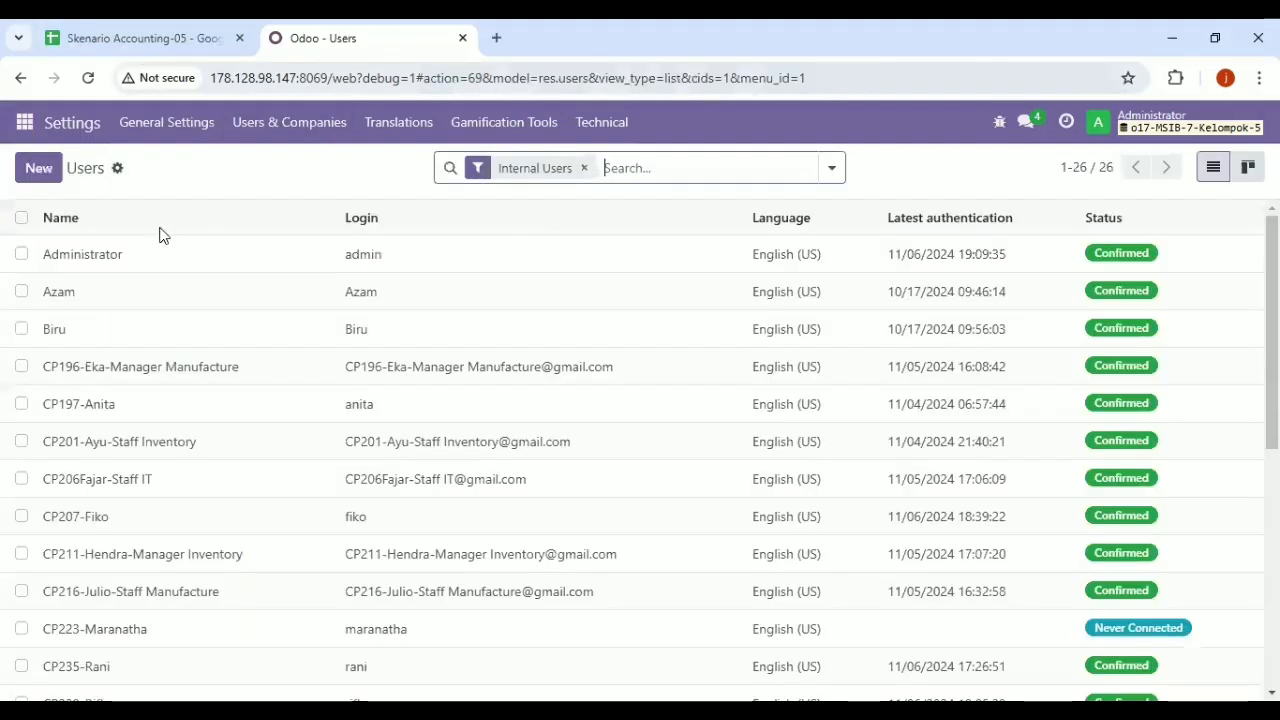
pyautogui.click(140, 477)
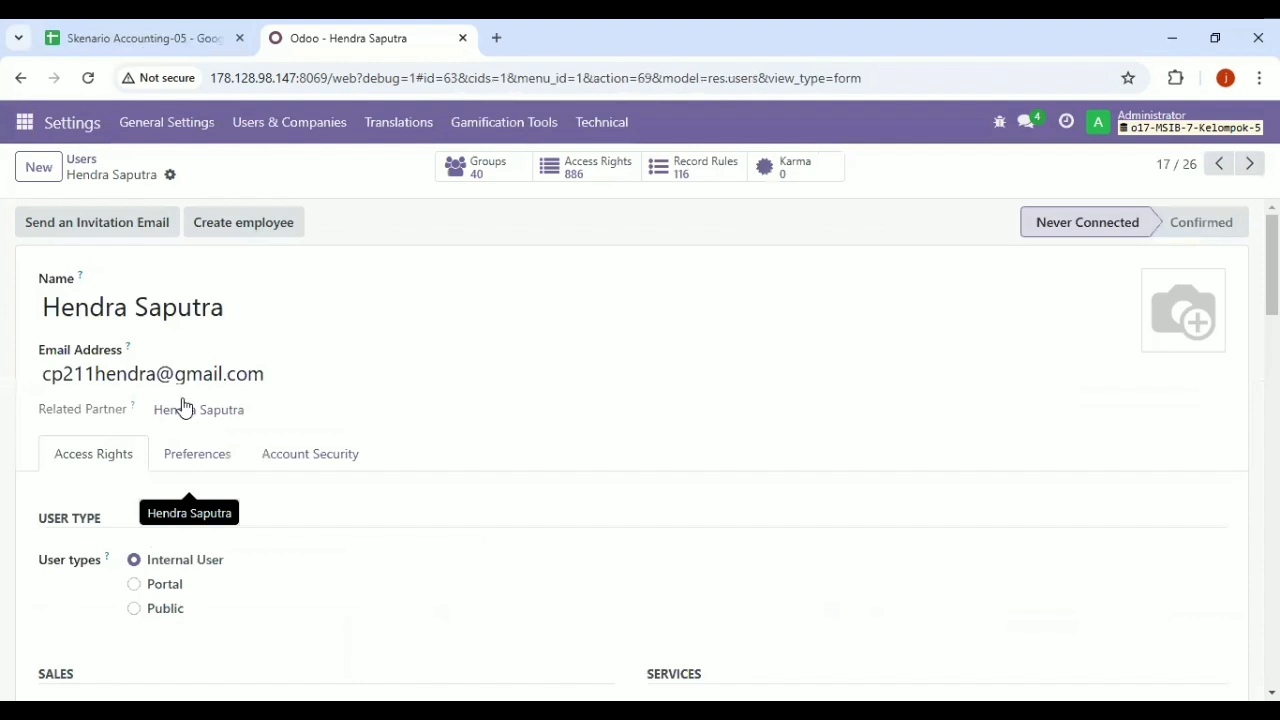
pyautogui.hotkey('ctrl', 'shift', 'Tab')
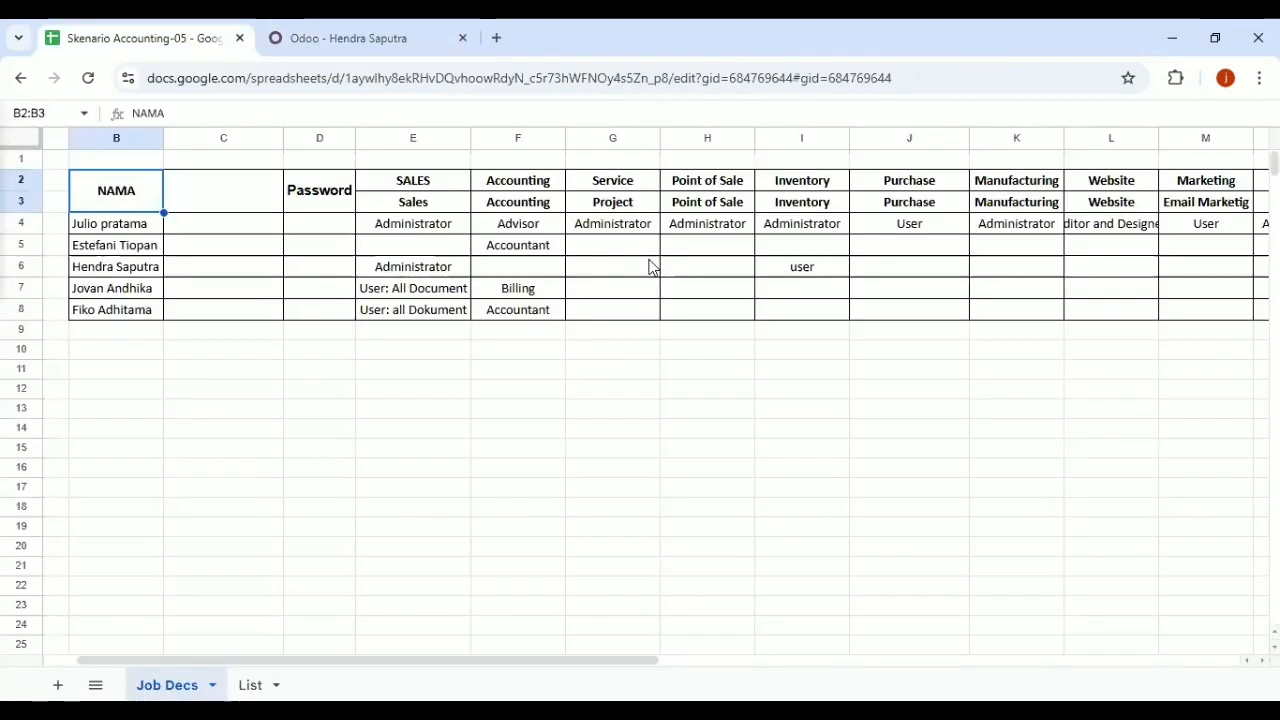
pyautogui.hotkey('ctrl', 'Tab')
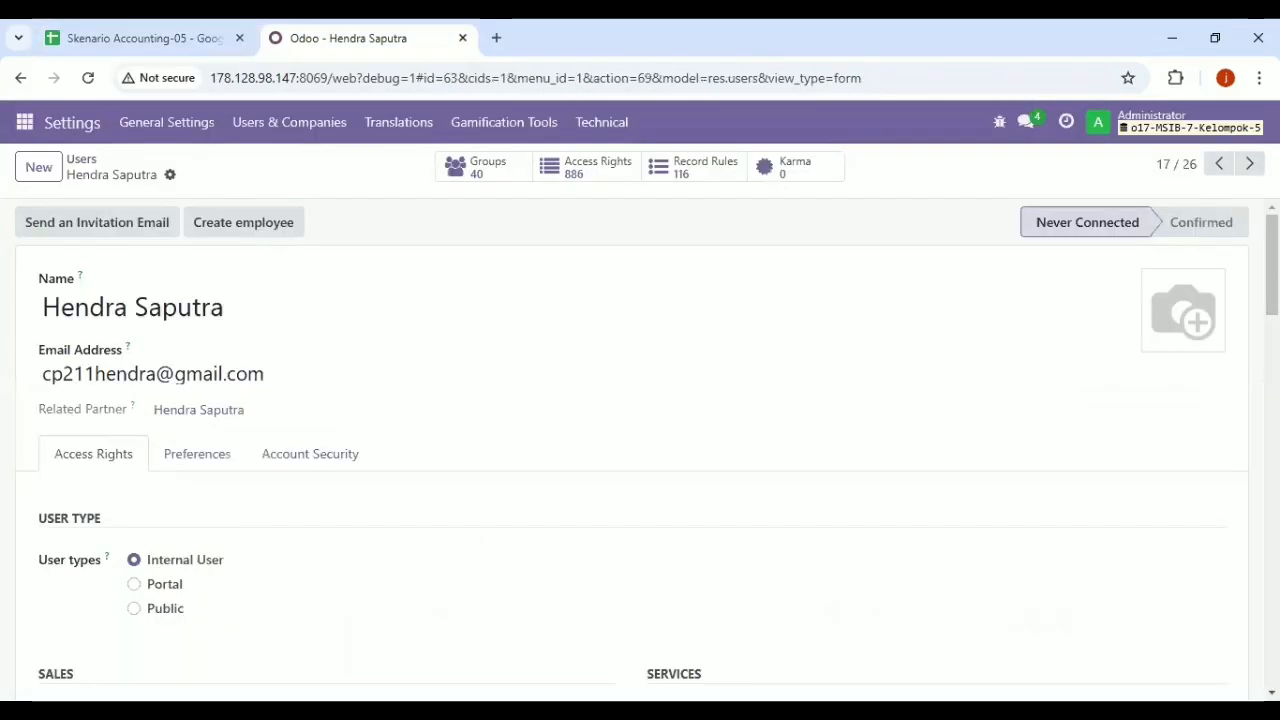
# - Set Inventory to User and clear the Employees, Surveys and Project rights
pyautogui.scroll(-3, 371, 383)
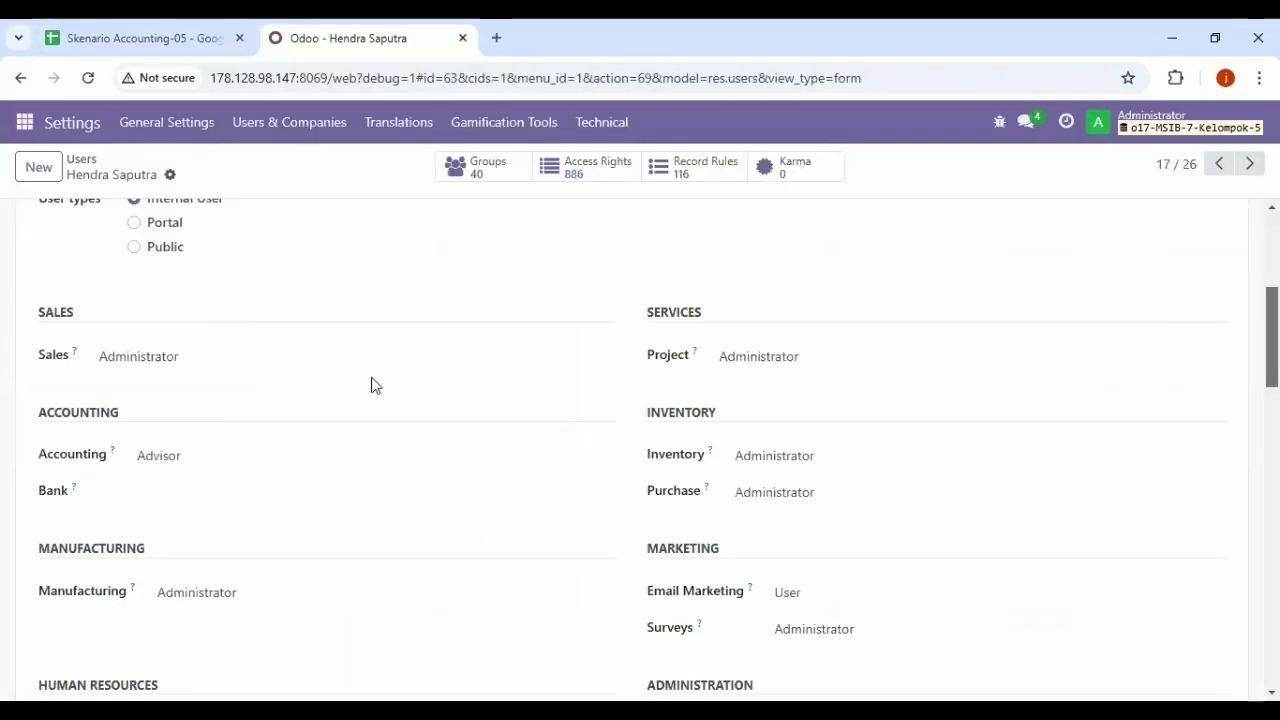
pyautogui.click(806, 487)
pyautogui.click(800, 503)
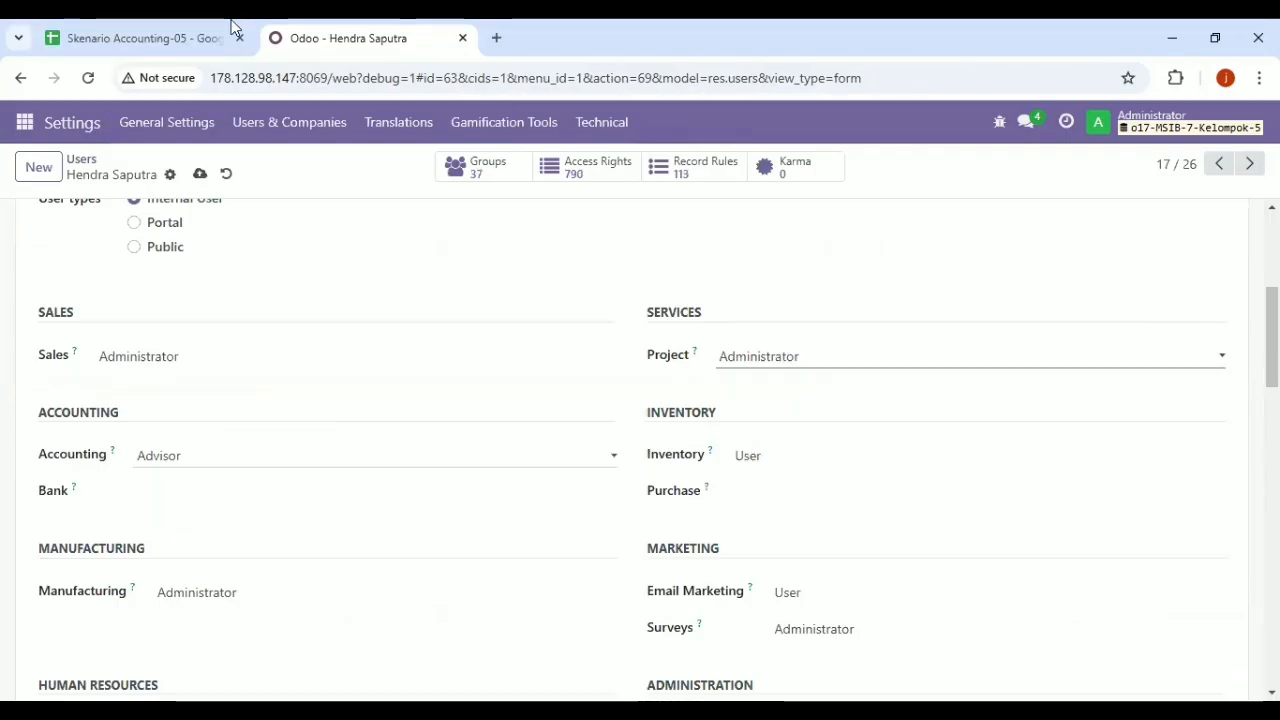
pyautogui.hotkey('ctrl', 'pageup')
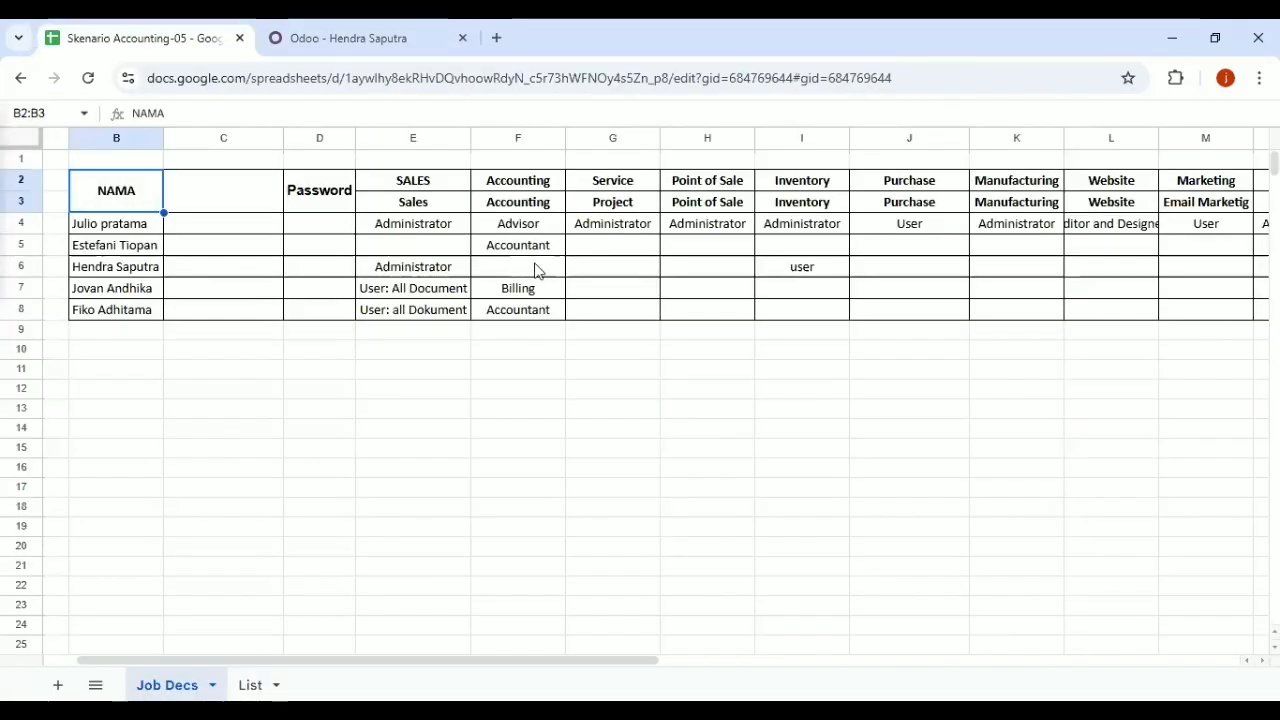
pyautogui.hotkey('ctrl', 'pagedown')
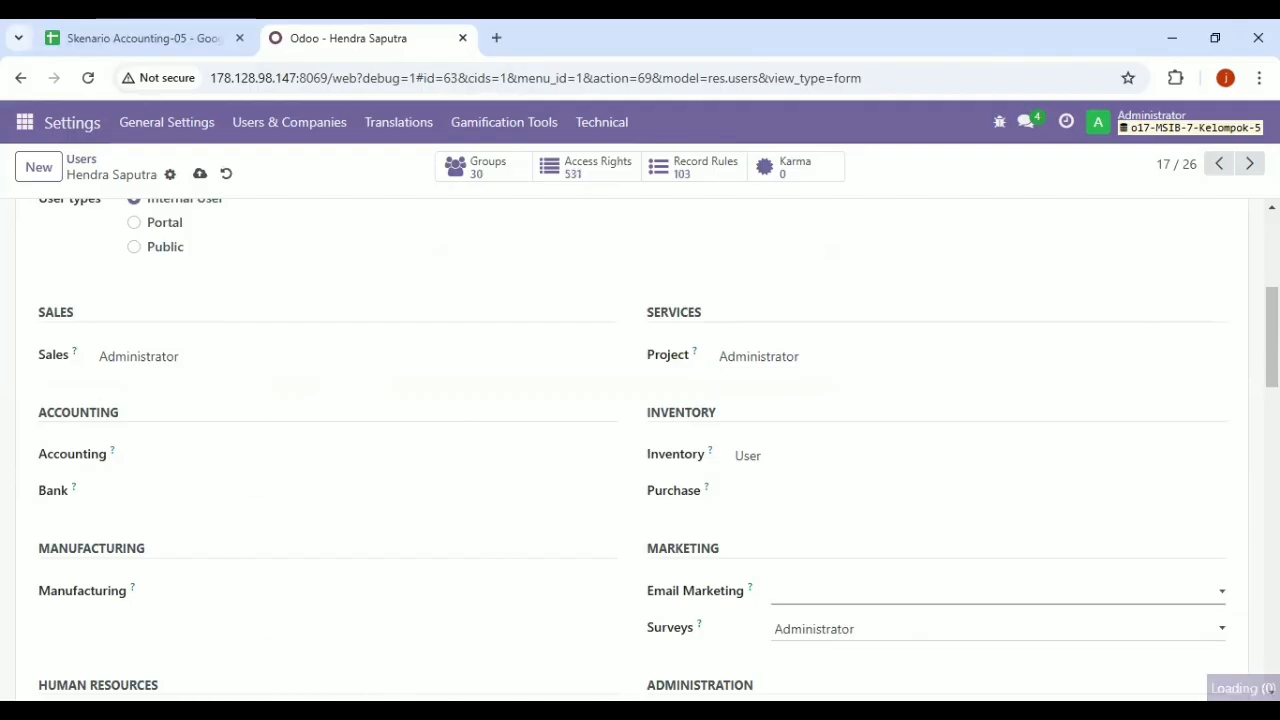
pyautogui.scroll(-4, 566, 509)
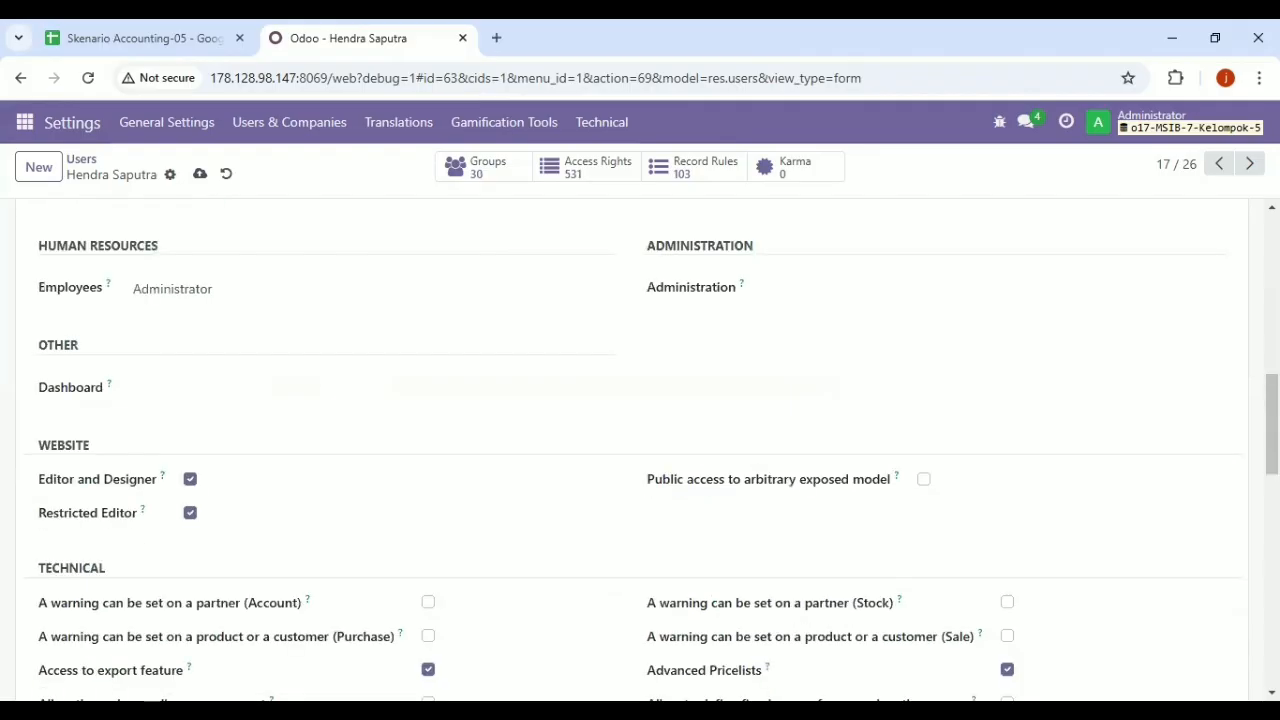
pyautogui.scroll(2, 566, 509)
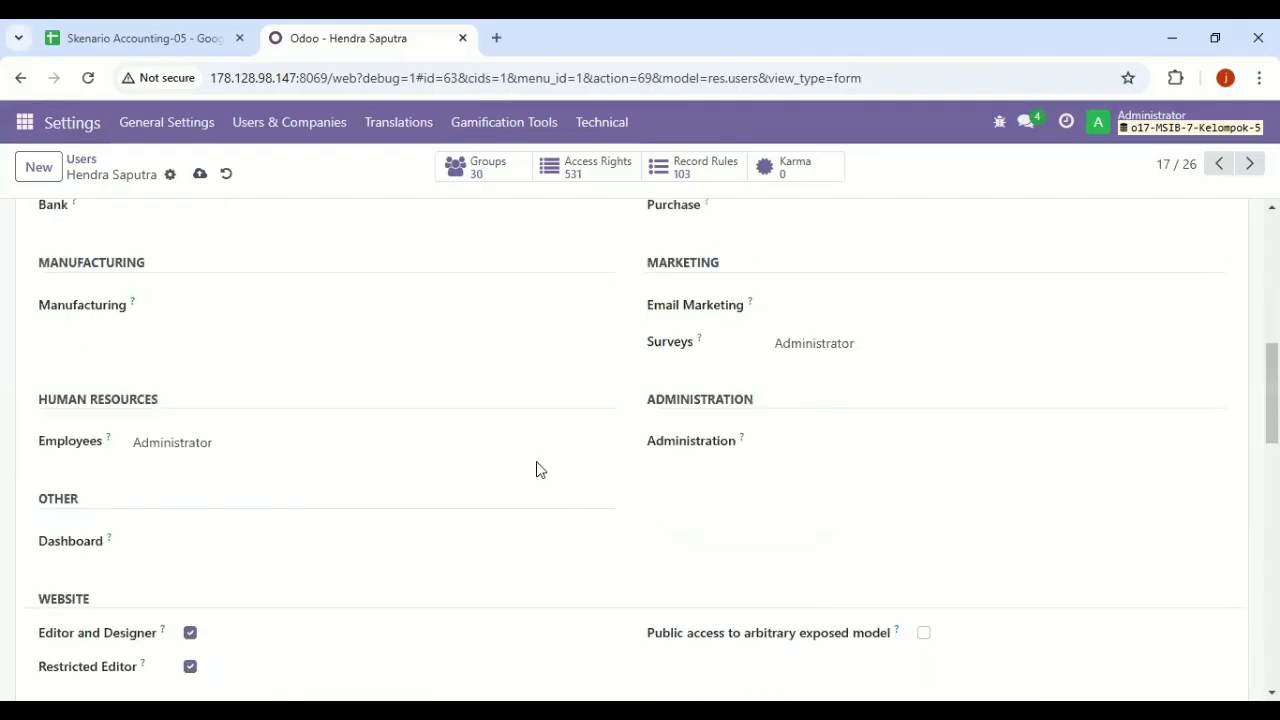
pyautogui.click(871, 345)
pyautogui.click(790, 366)
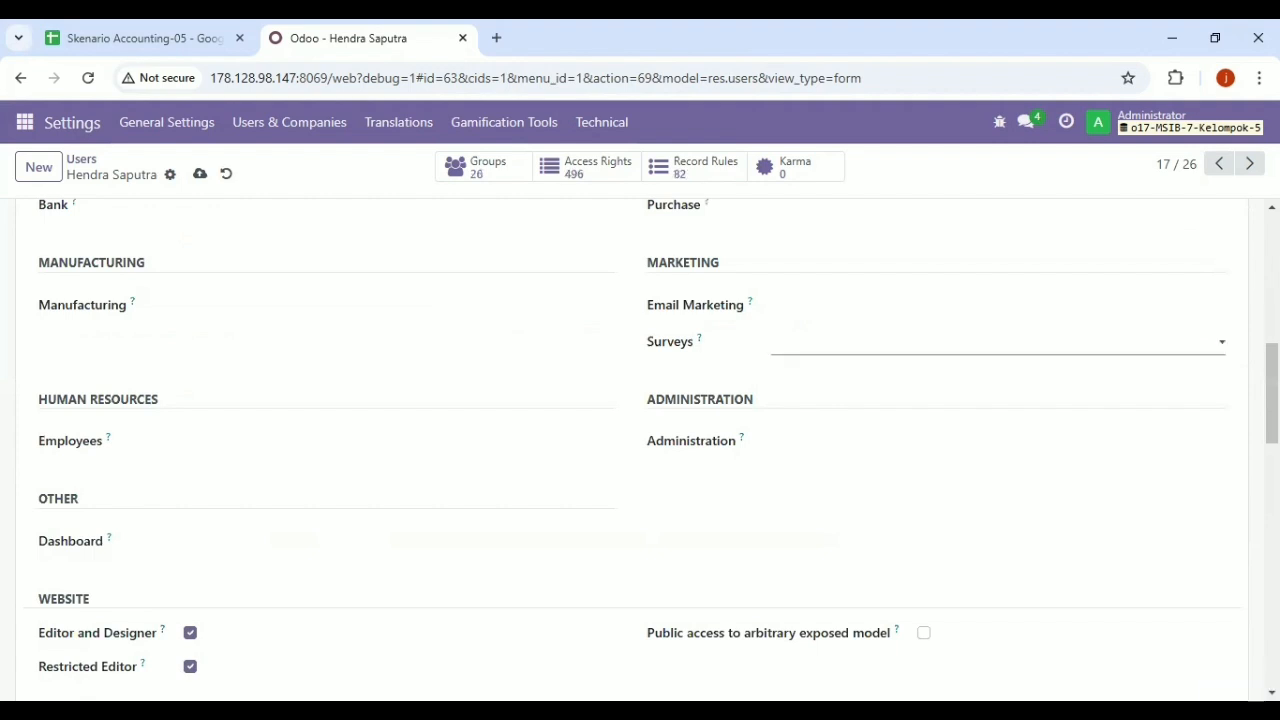
pyautogui.click(1272, 262)
pyautogui.scroll(1, 868, 531)
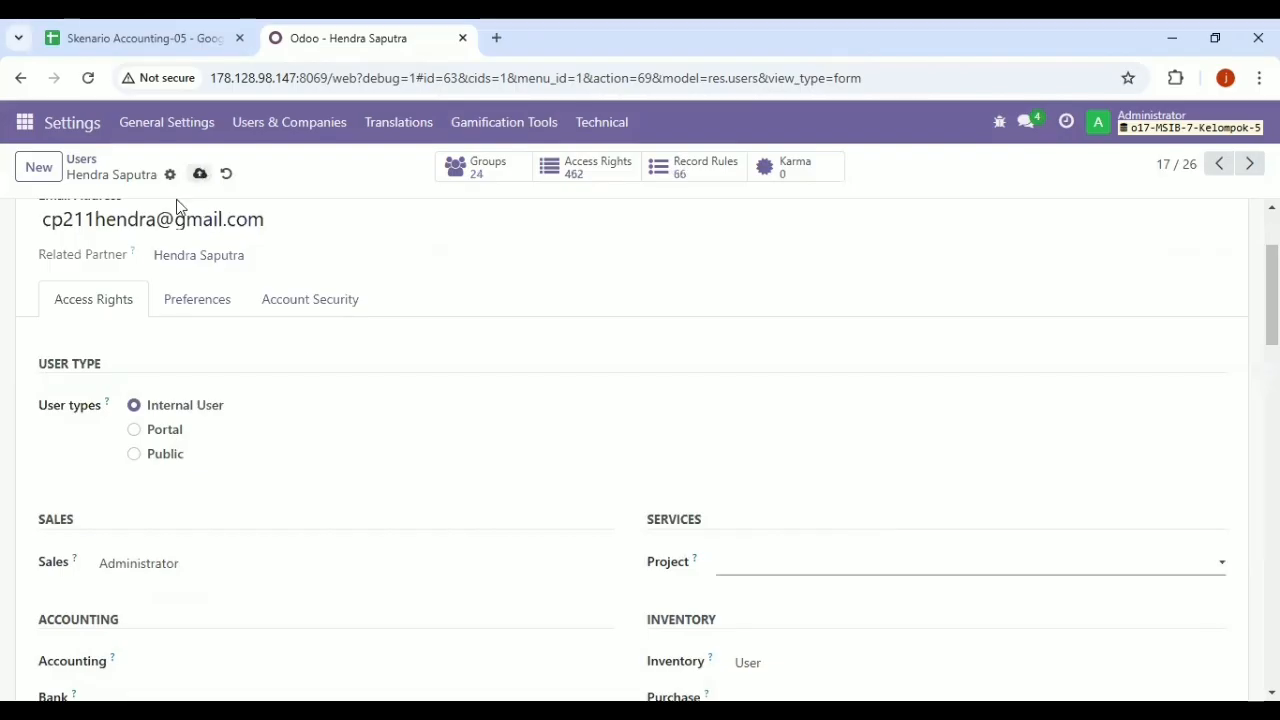
# - Save the user's rights and set a new password for them
pyautogui.click(170, 174)
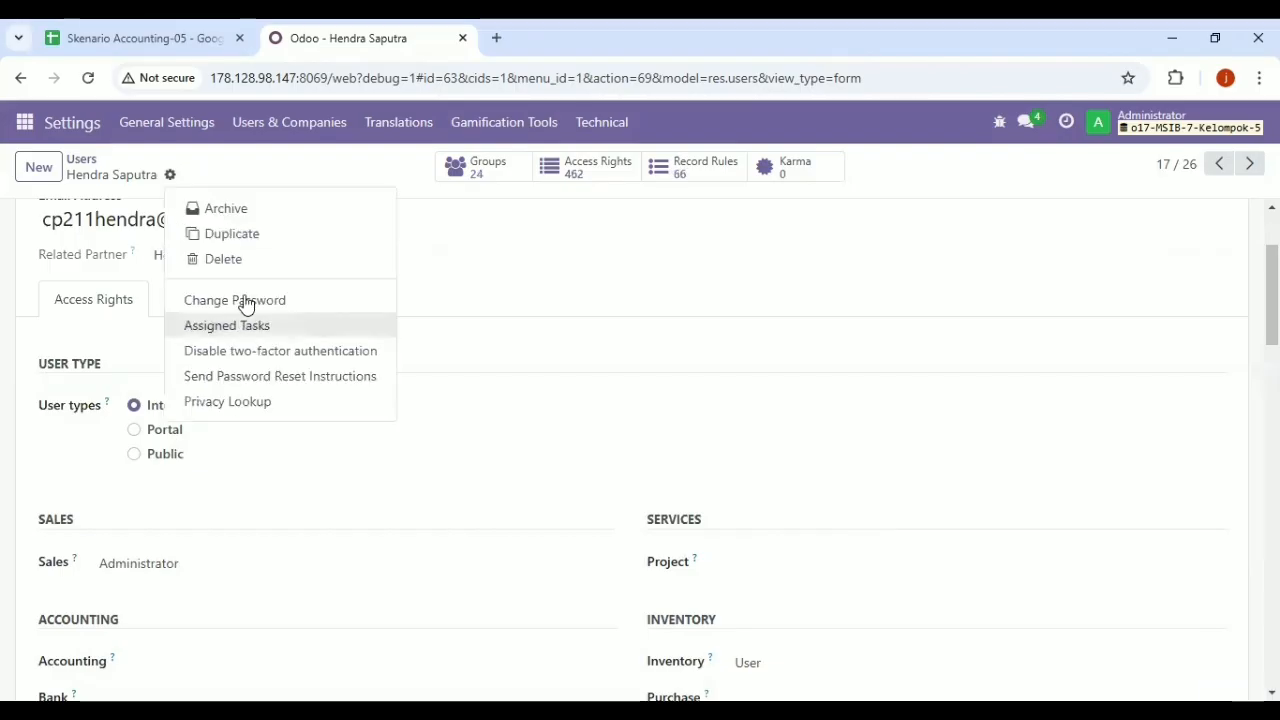
pyautogui.click(246, 302)
pyautogui.click(937, 349)
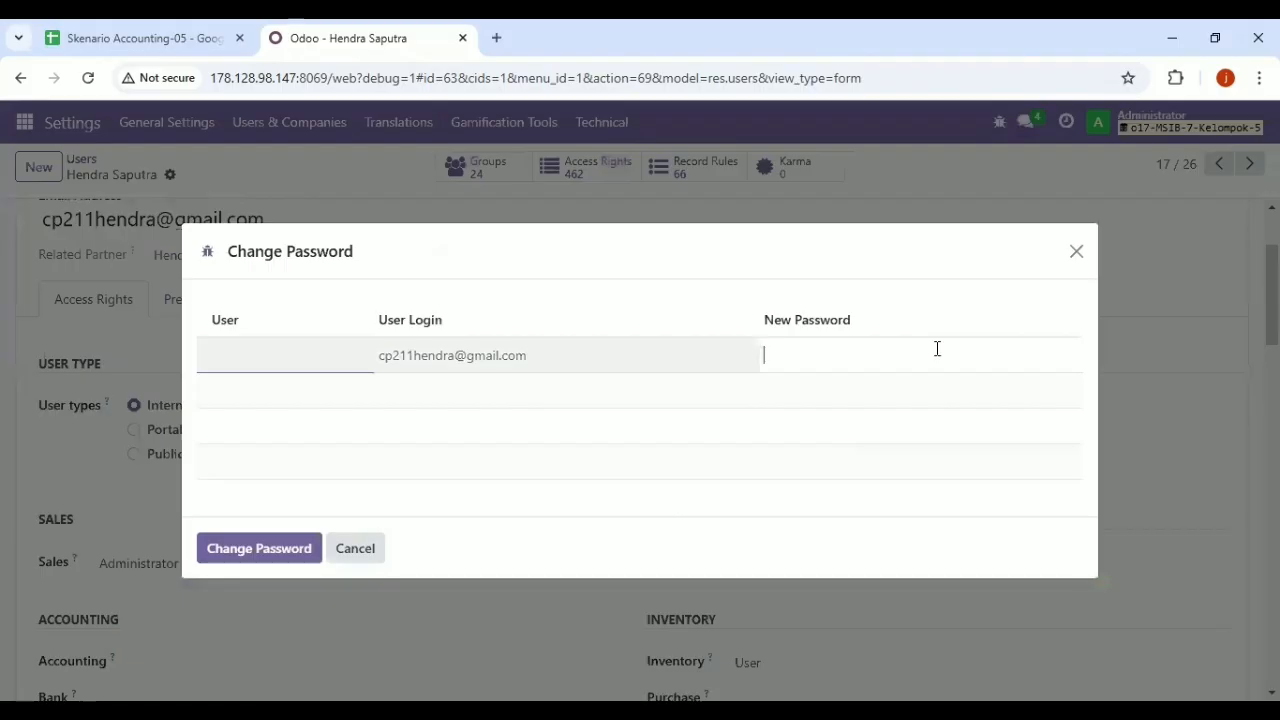
pyautogui.write('1')
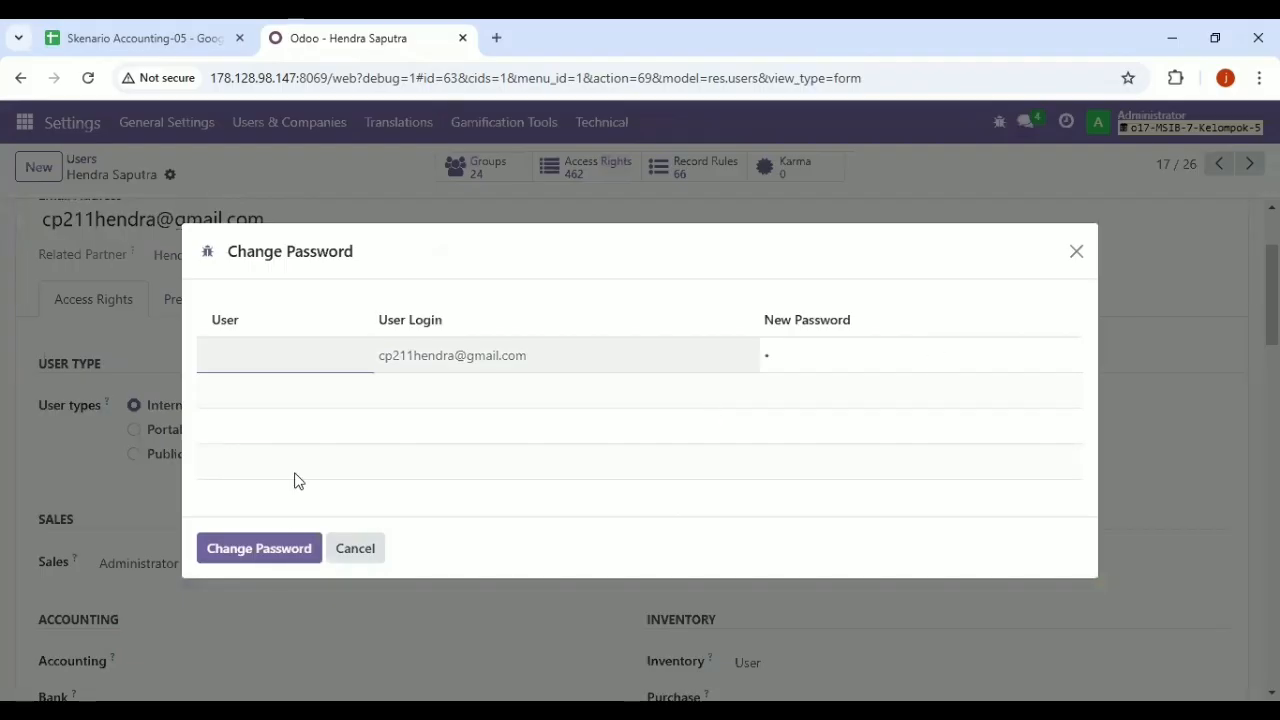
pyautogui.click(287, 555)
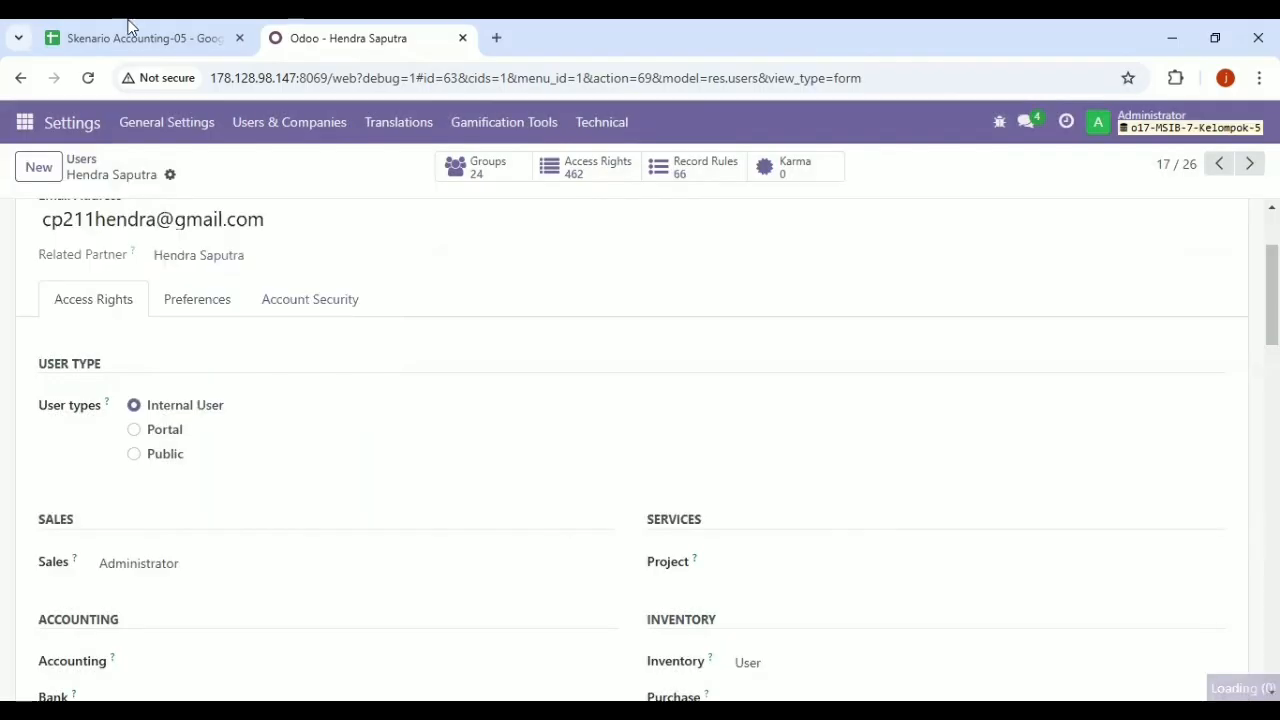
pyautogui.click(130, 37)
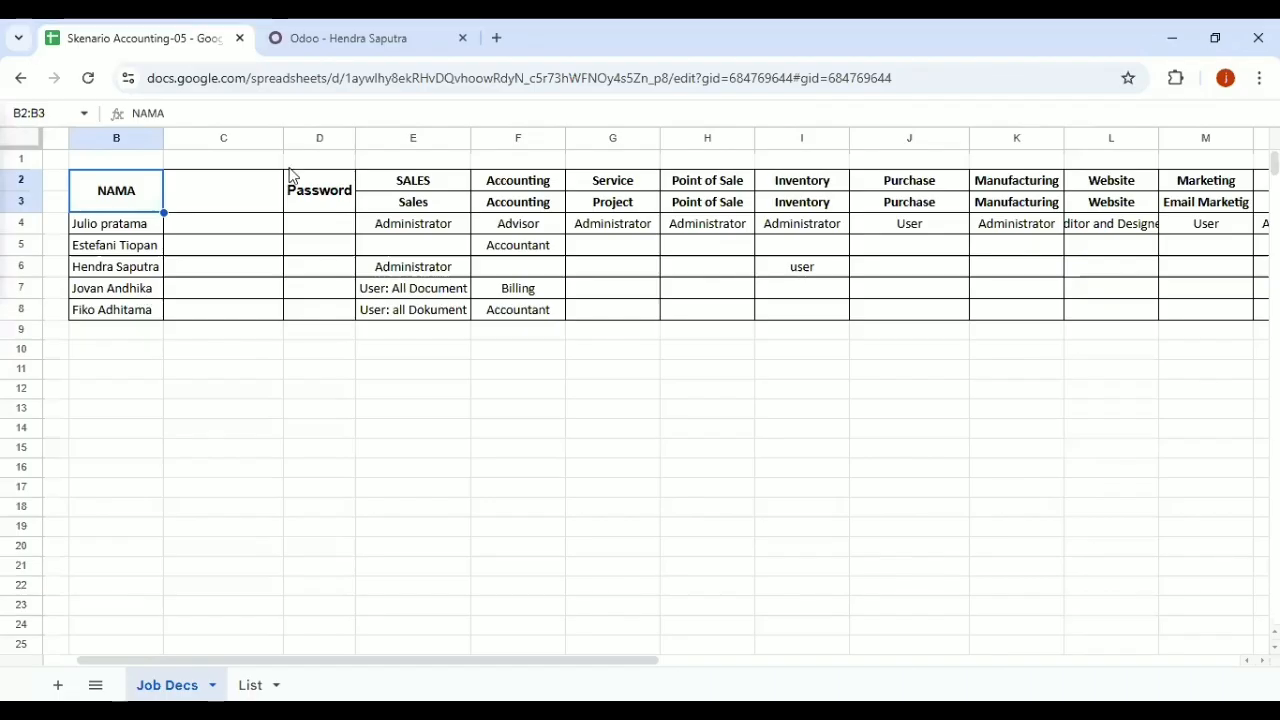
pyautogui.hotkey('ctrl', 'Tab')
pyautogui.click(322, 124)
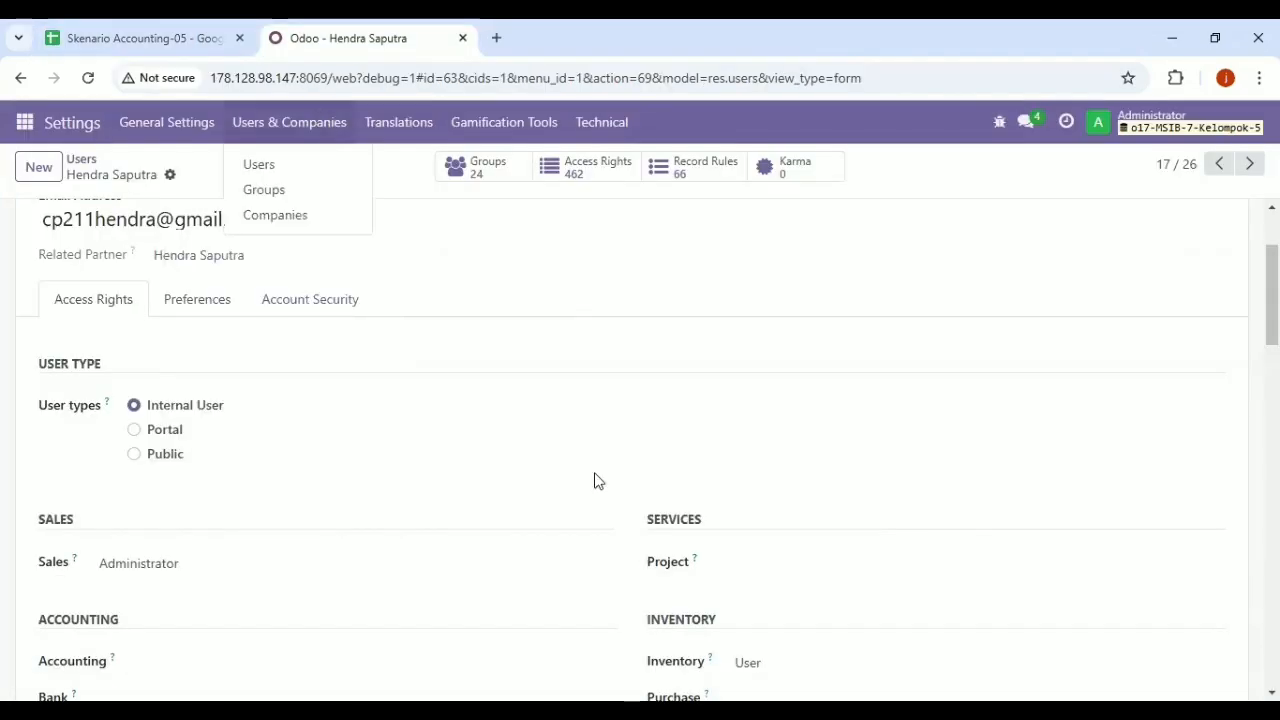
# - For the fourth user, set Sales to User: All Documents and Accounting to Billing, then save
pyautogui.hotkey('alt', 'n')
pyautogui.hotkey('alt', 'n')
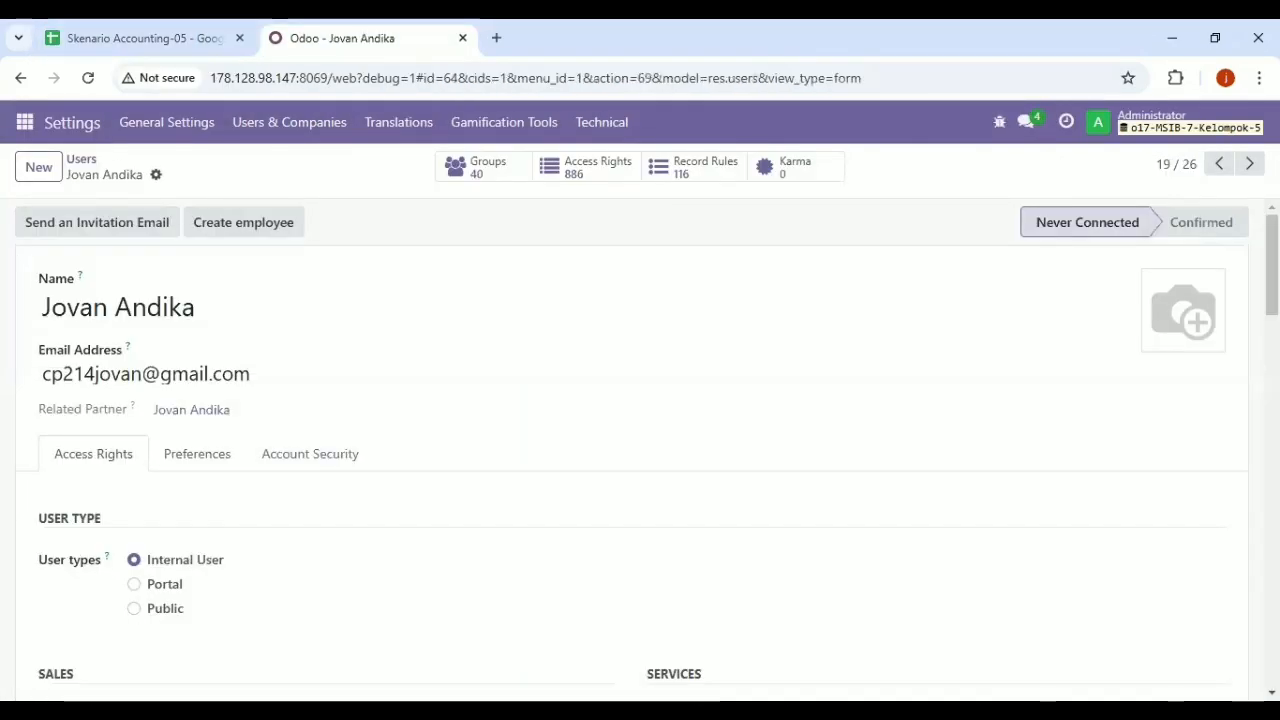
pyautogui.hotkey('ctrl', 'Tab')
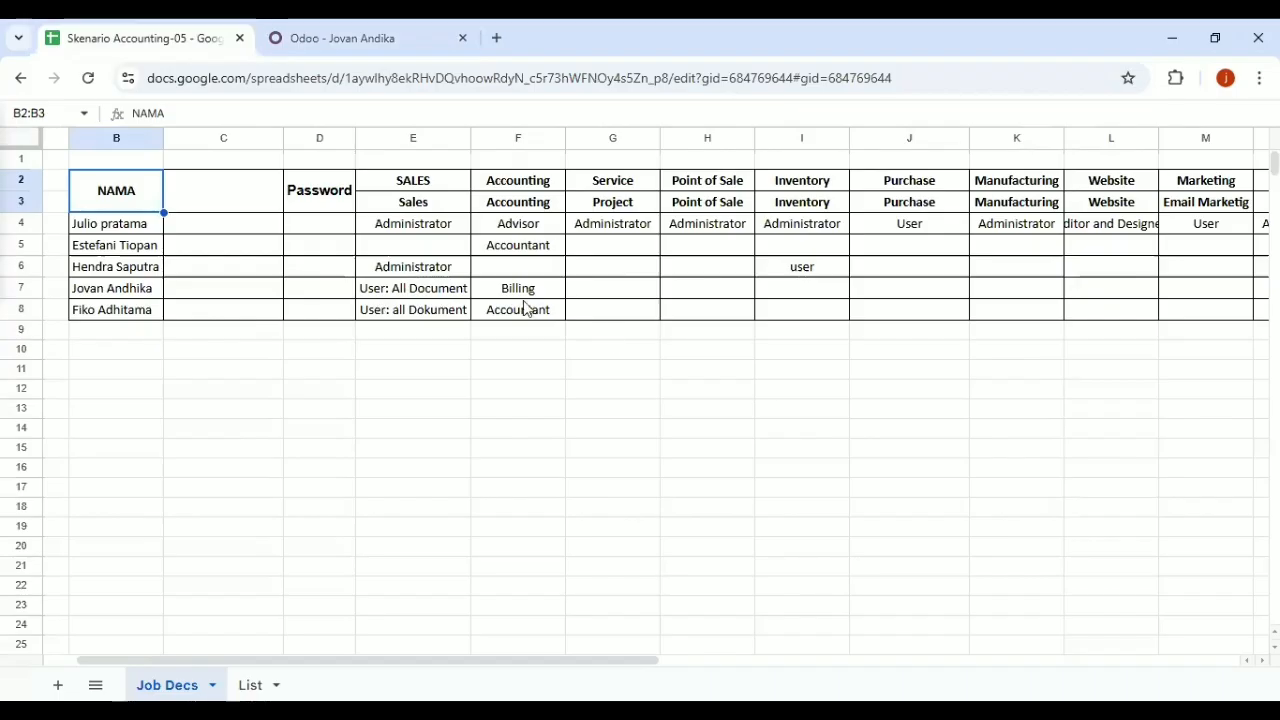
pyautogui.hotkey('ctrl', 'Tab')
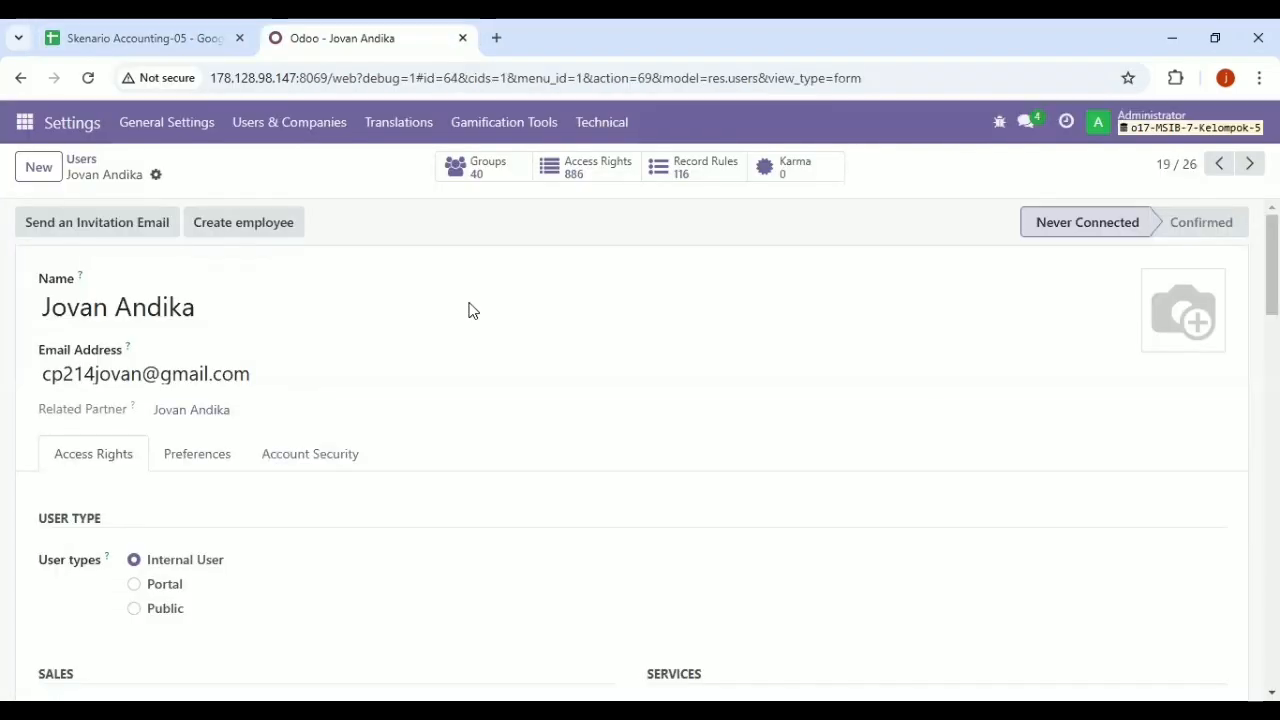
pyautogui.scroll(-2, 1023, 471)
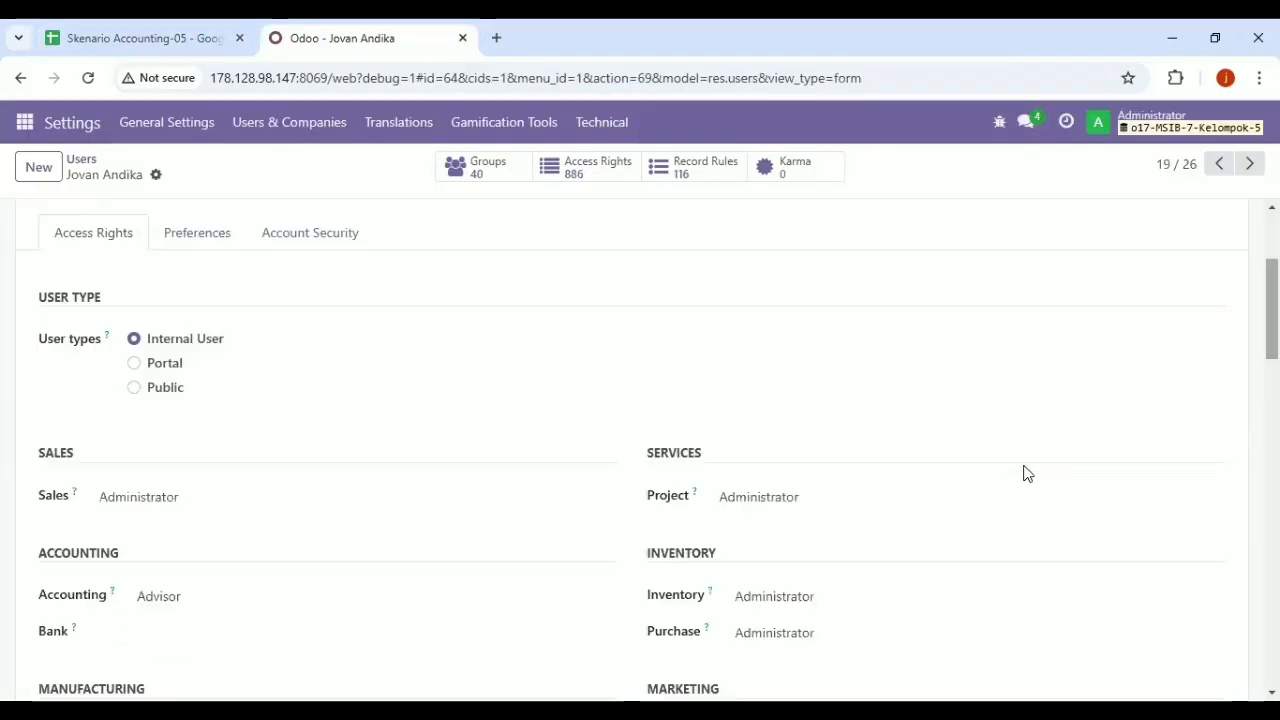
pyautogui.click(150, 497)
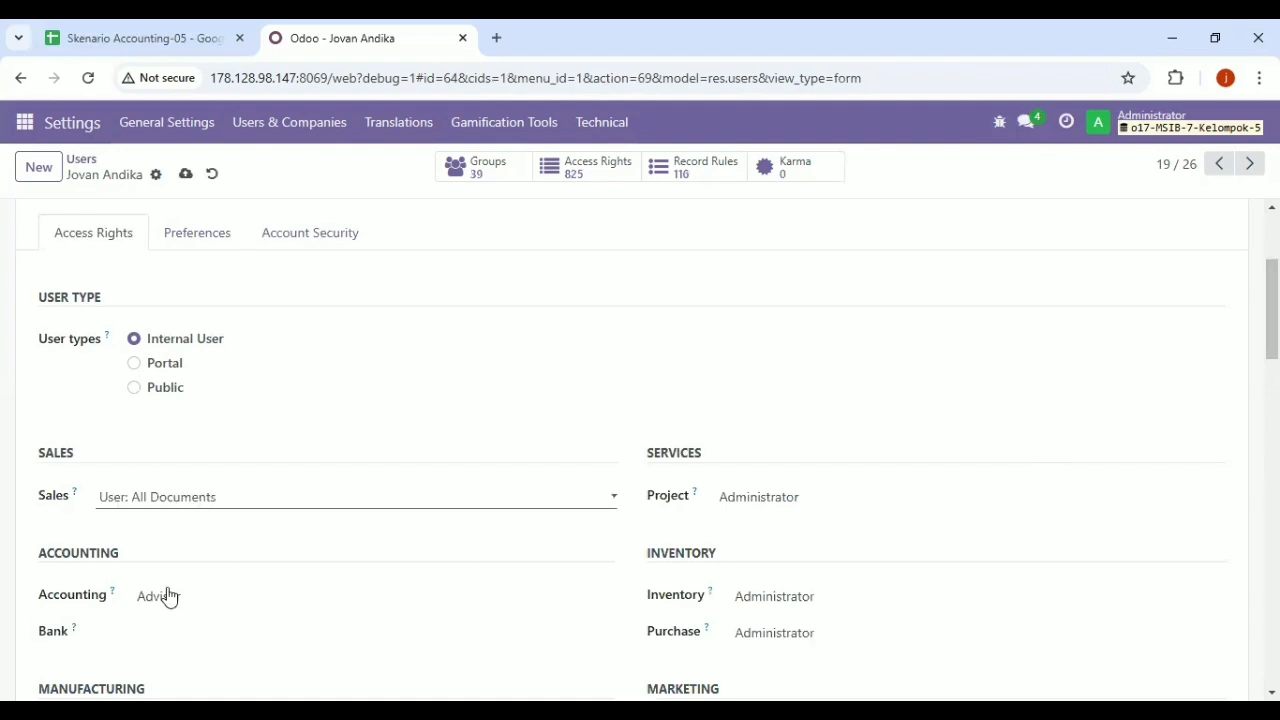
pyautogui.click(169, 597)
pyautogui.click(800, 600)
pyautogui.click(811, 568)
pyautogui.scroll(-3, 1014, 414)
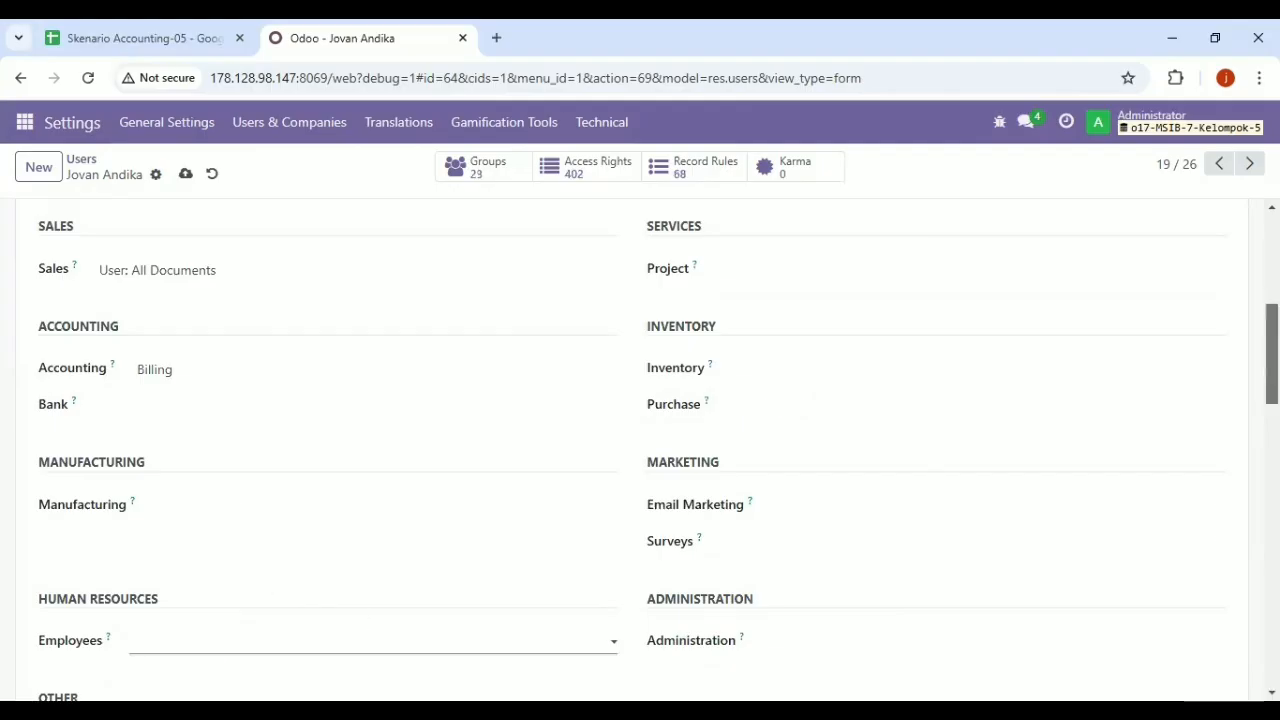
pyautogui.scroll(-2, 200, 600)
pyautogui.click(185, 174)
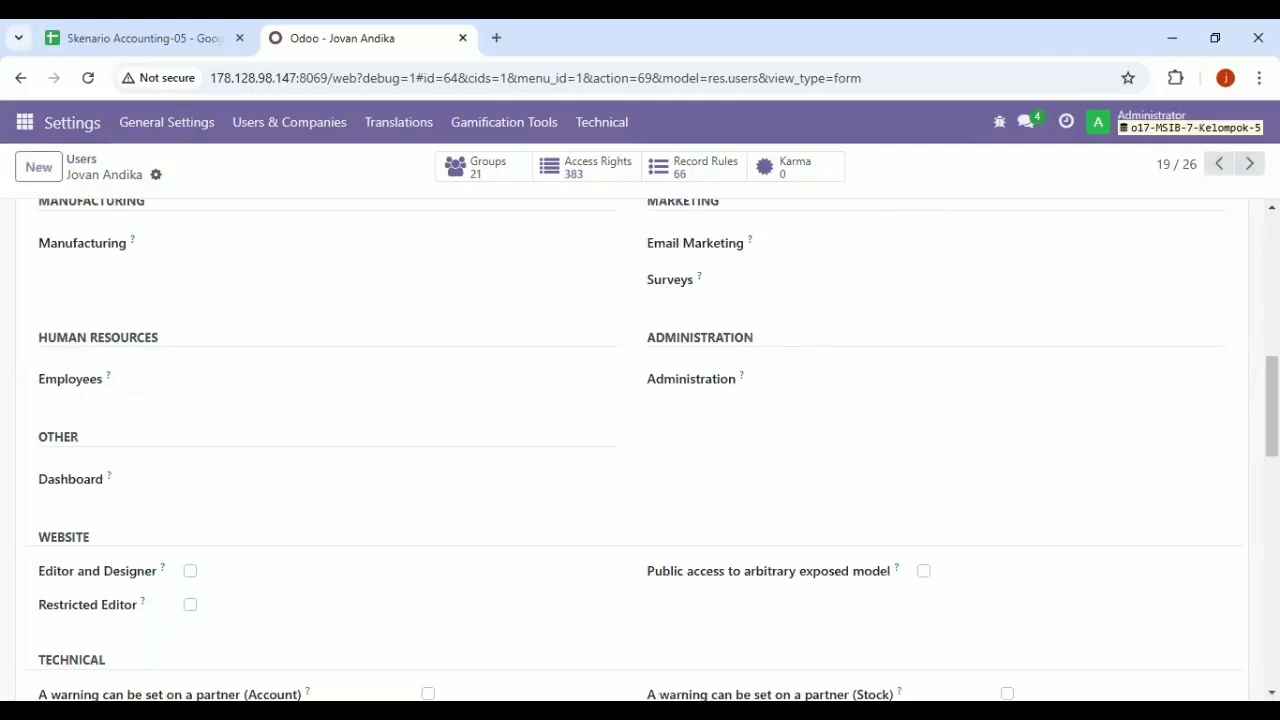
# - Give the user a new password, recheck Accounting, save, and return to the Users list
pyautogui.click(156, 174)
pyautogui.click(231, 297)
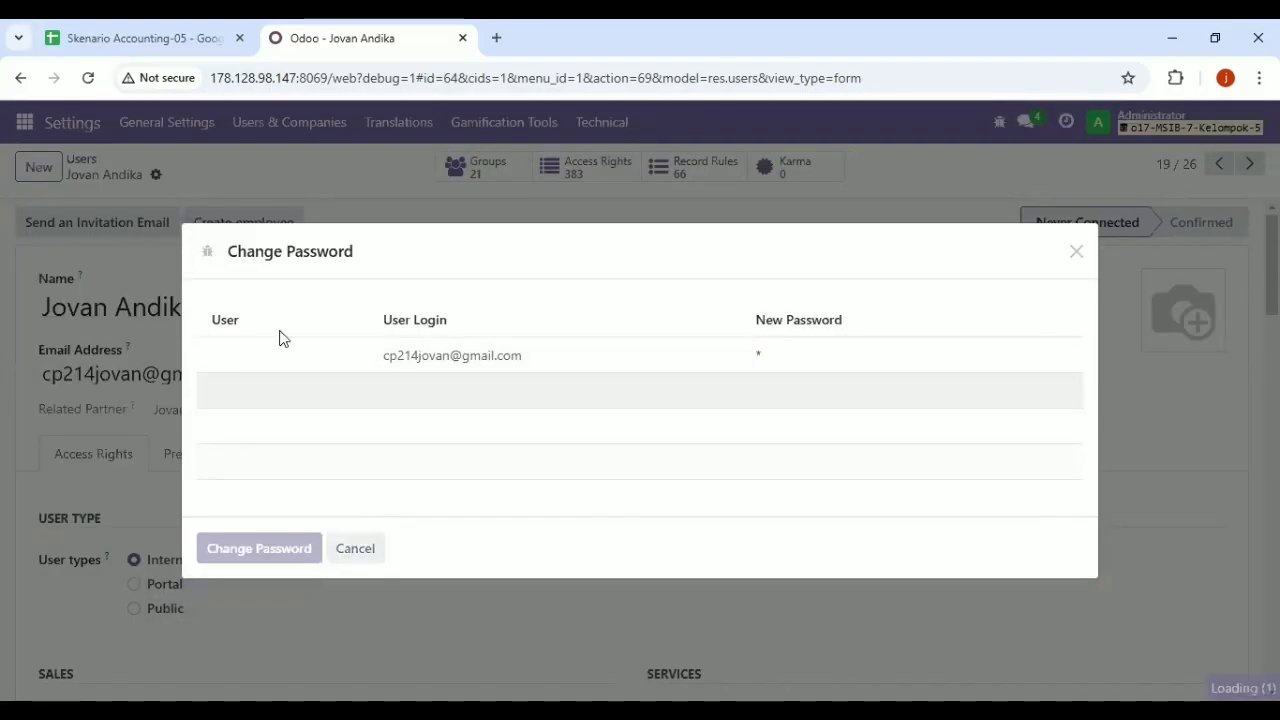
pyautogui.click(140, 38)
pyautogui.click(360, 38)
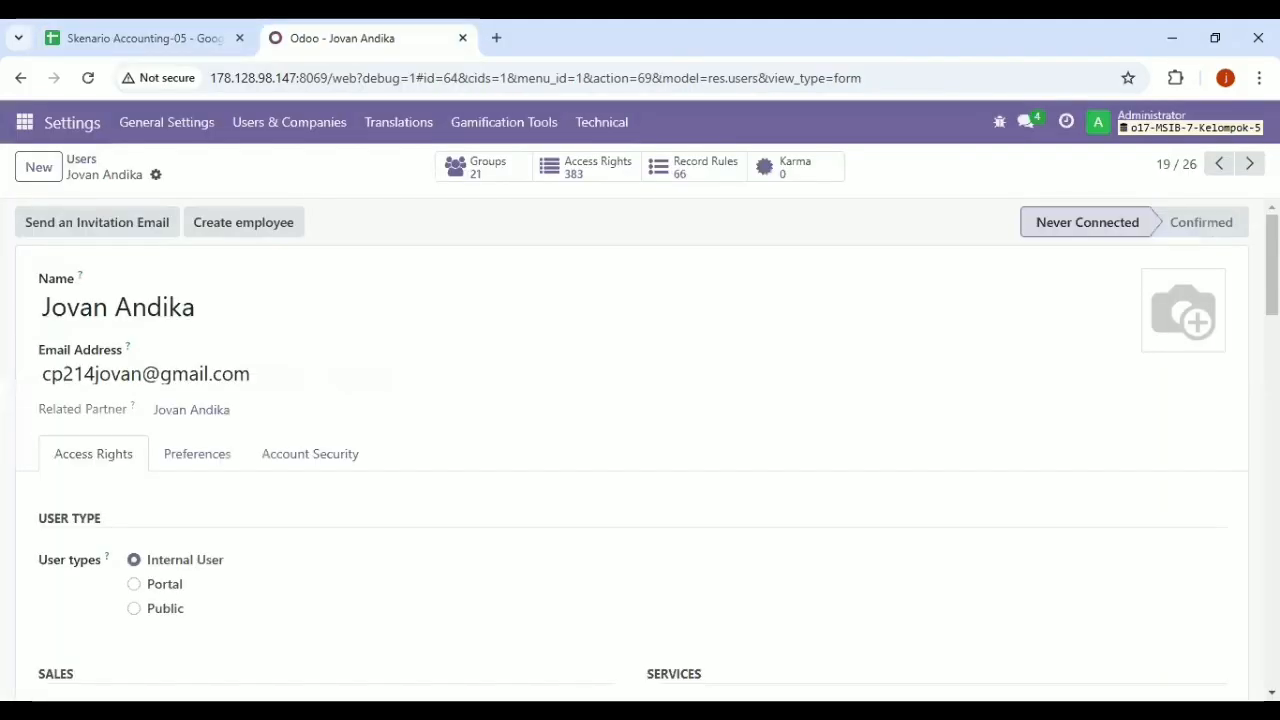
pyautogui.scroll(-3, 186, 620)
pyautogui.click(200, 488)
pyautogui.click(170, 537)
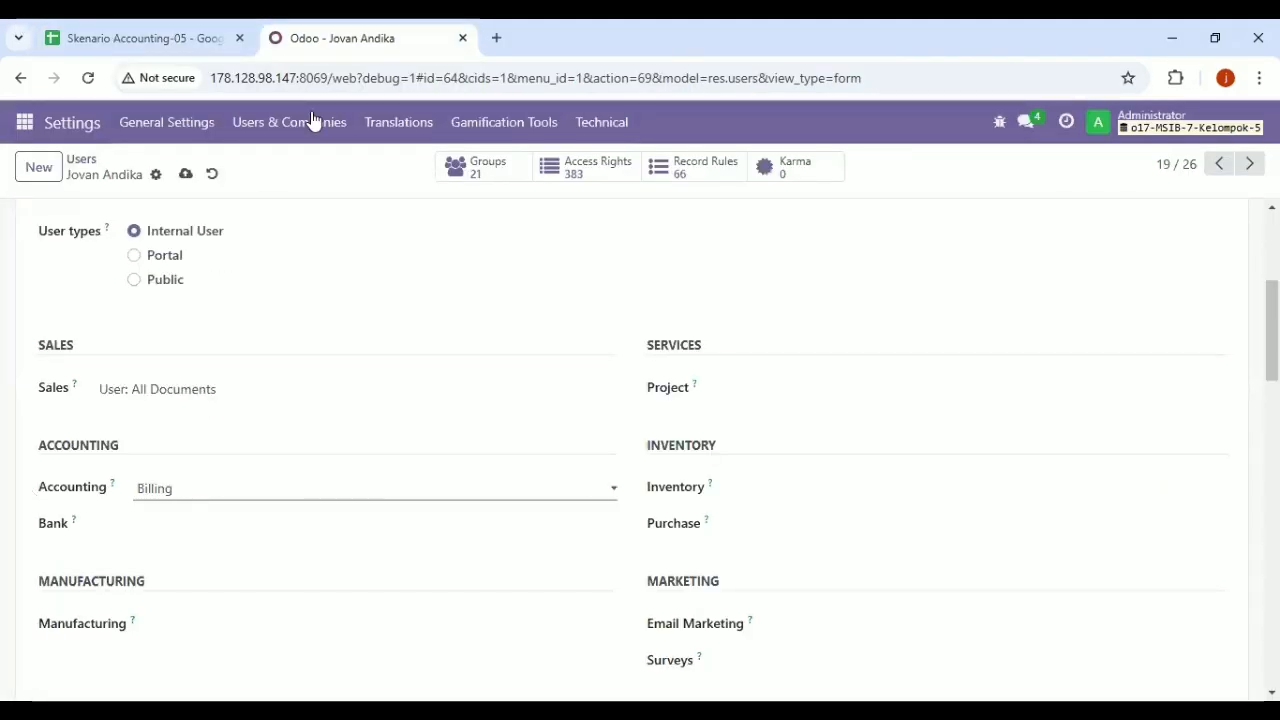
pyautogui.click(185, 174)
pyautogui.click(290, 122)
pyautogui.click(257, 163)
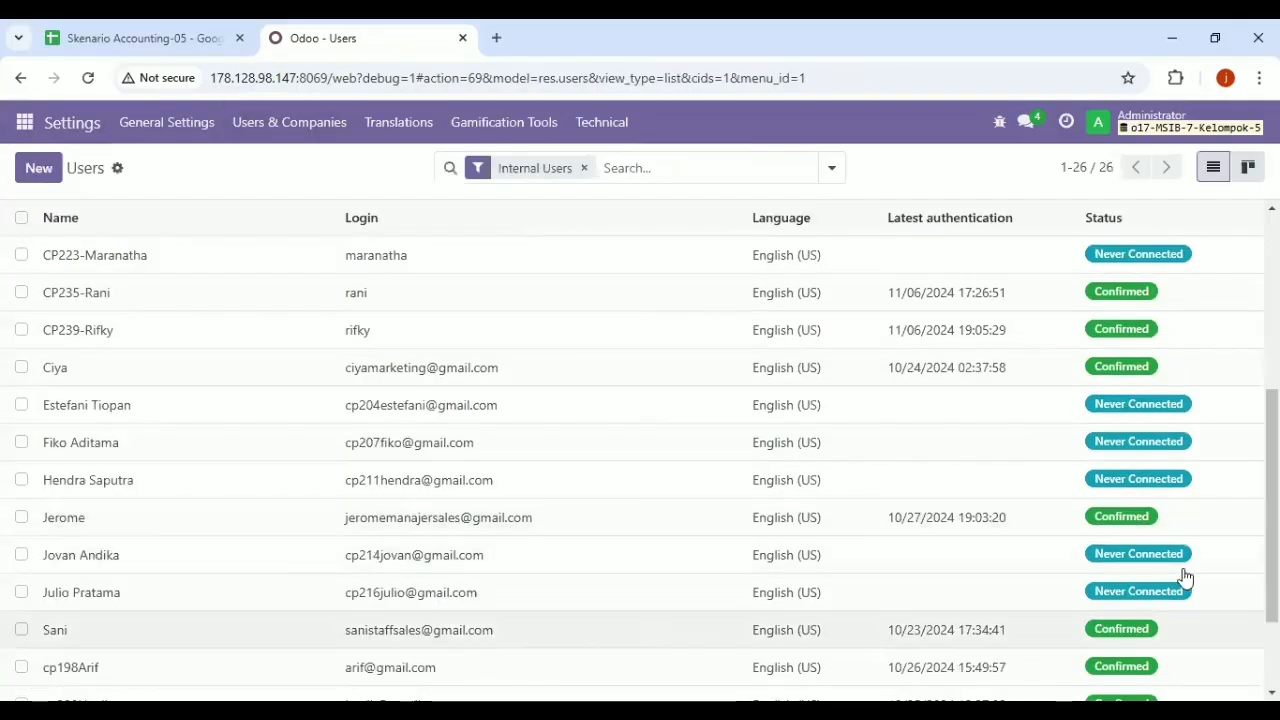
# - Open the fifth imported user and set Accounting to Accountant
pyautogui.scroll(-1, 632, 431)
pyautogui.click(632, 431)
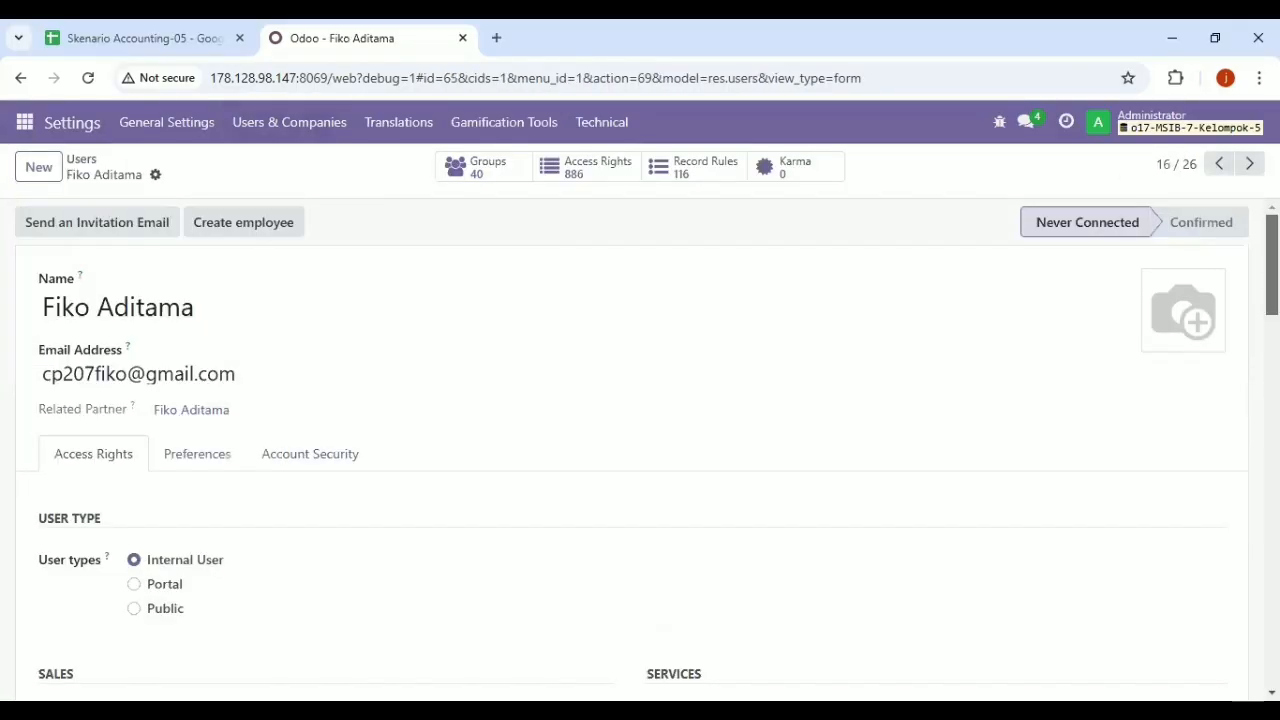
pyautogui.scroll(-3, 632, 431)
pyautogui.hotkey('ctrl', 'Tab')
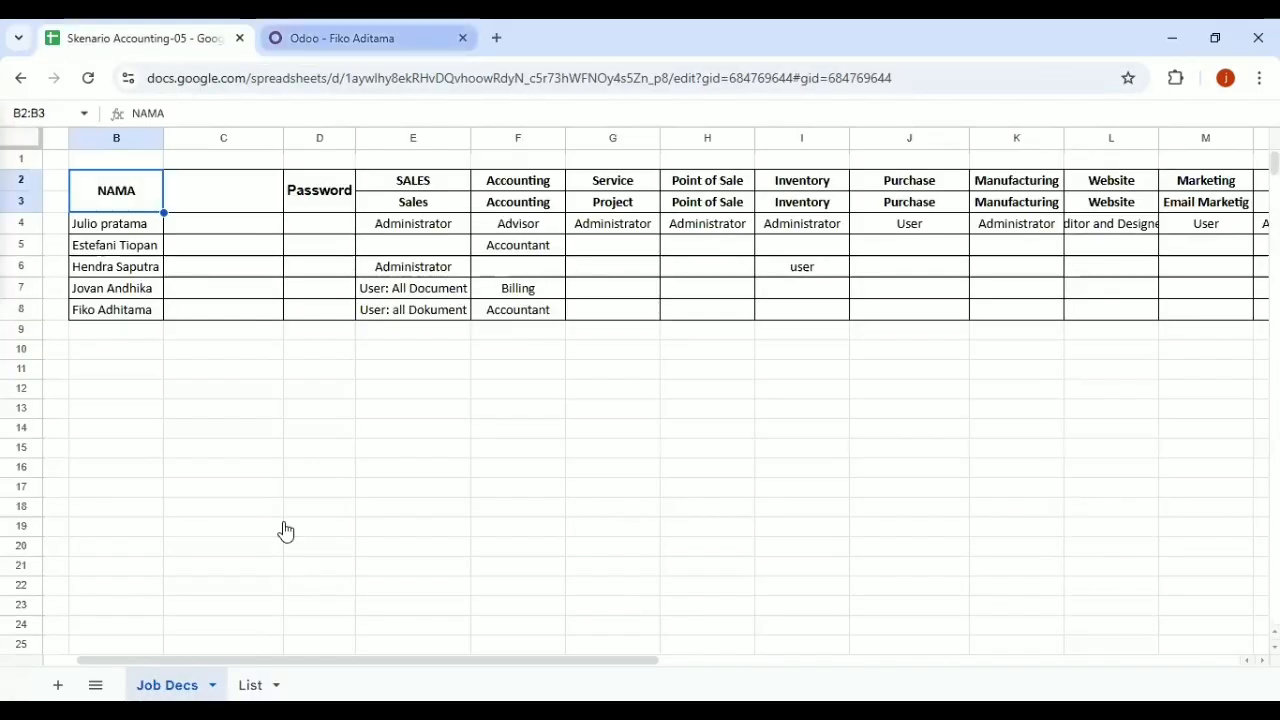
pyautogui.hotkey('ctrl', 'Tab')
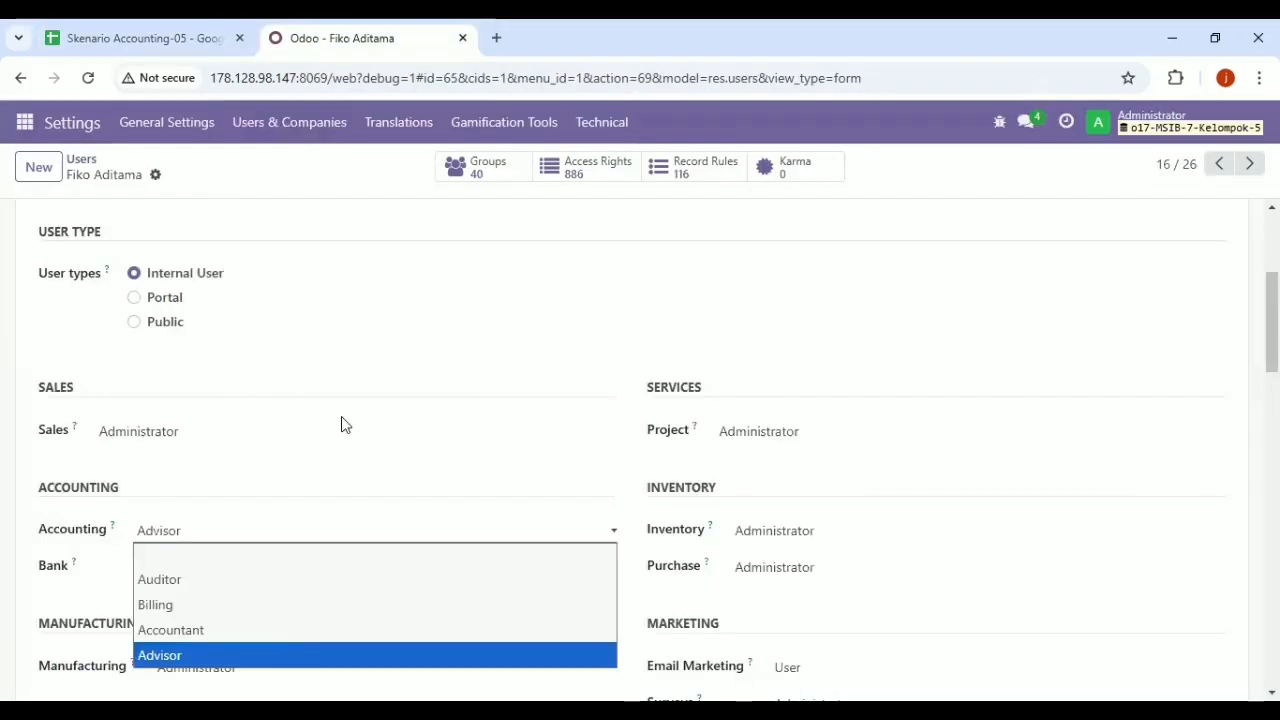
pyautogui.press('Up')
pyautogui.press('Return')
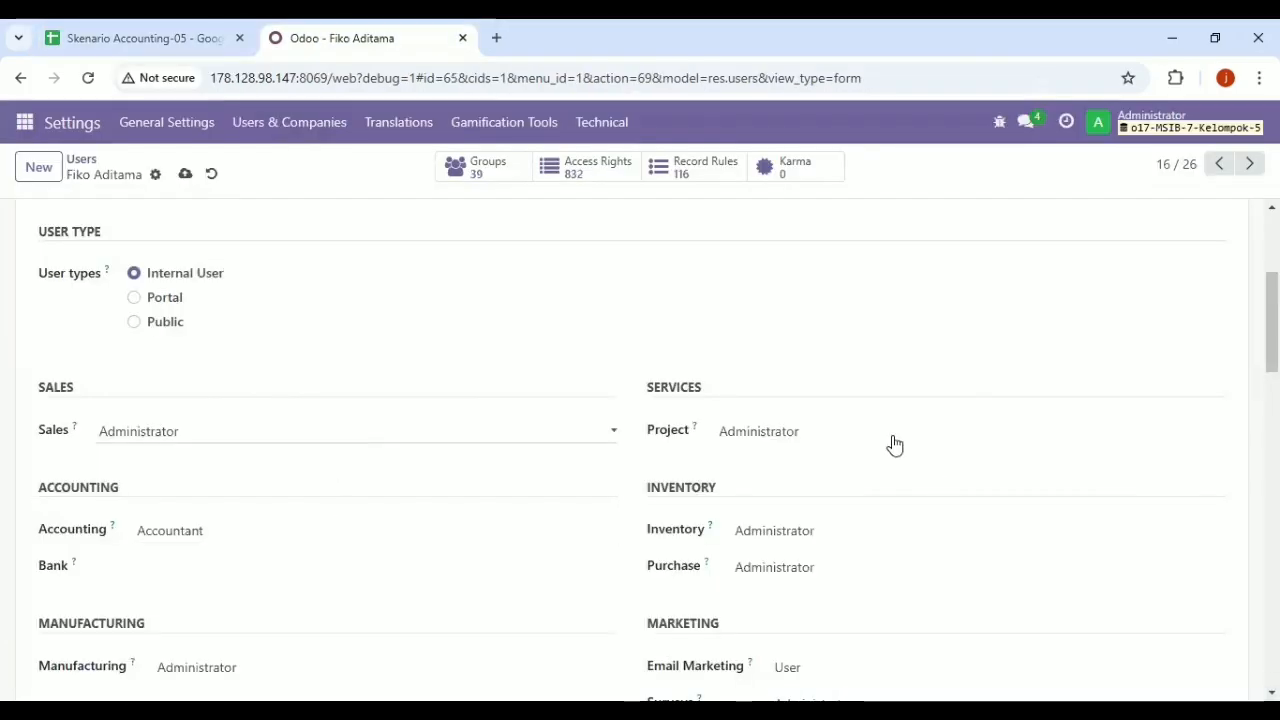
# - Set Sales to User: All Documents, clear Inventory, Project, Purchase, Employees, website and Email Marketing rights, then save
pyautogui.press('Up')
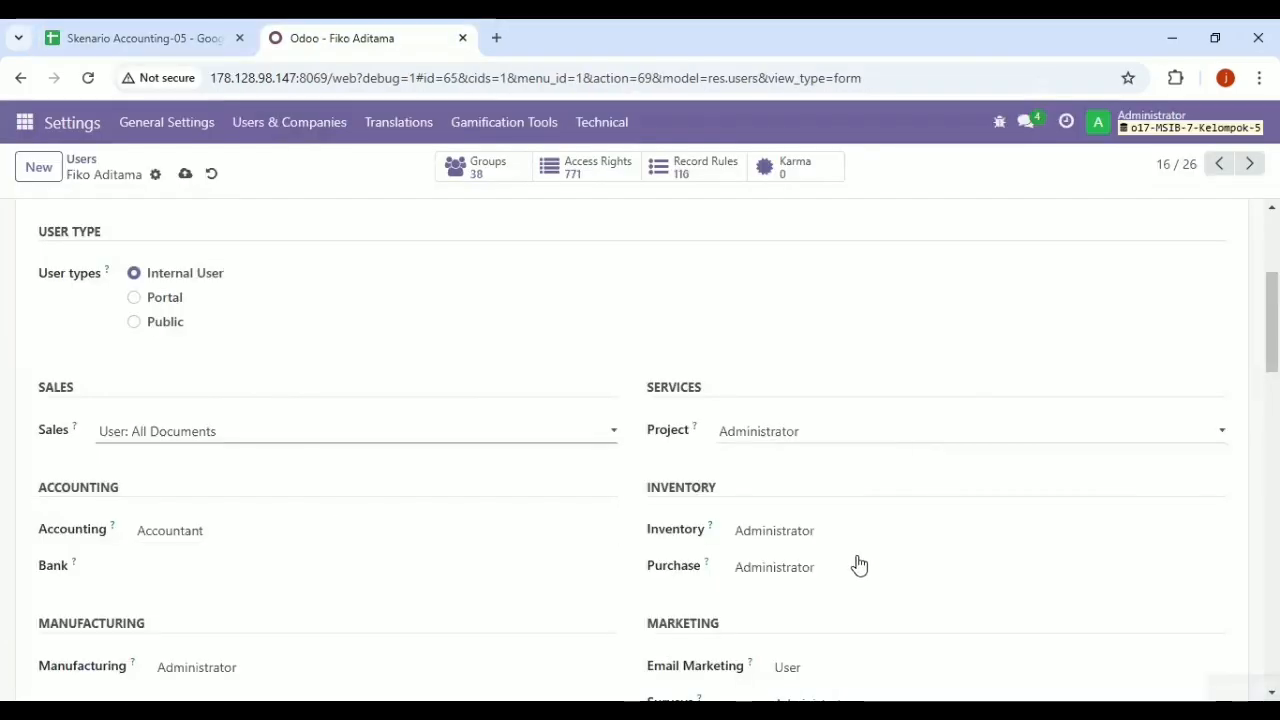
pyautogui.press('Up')
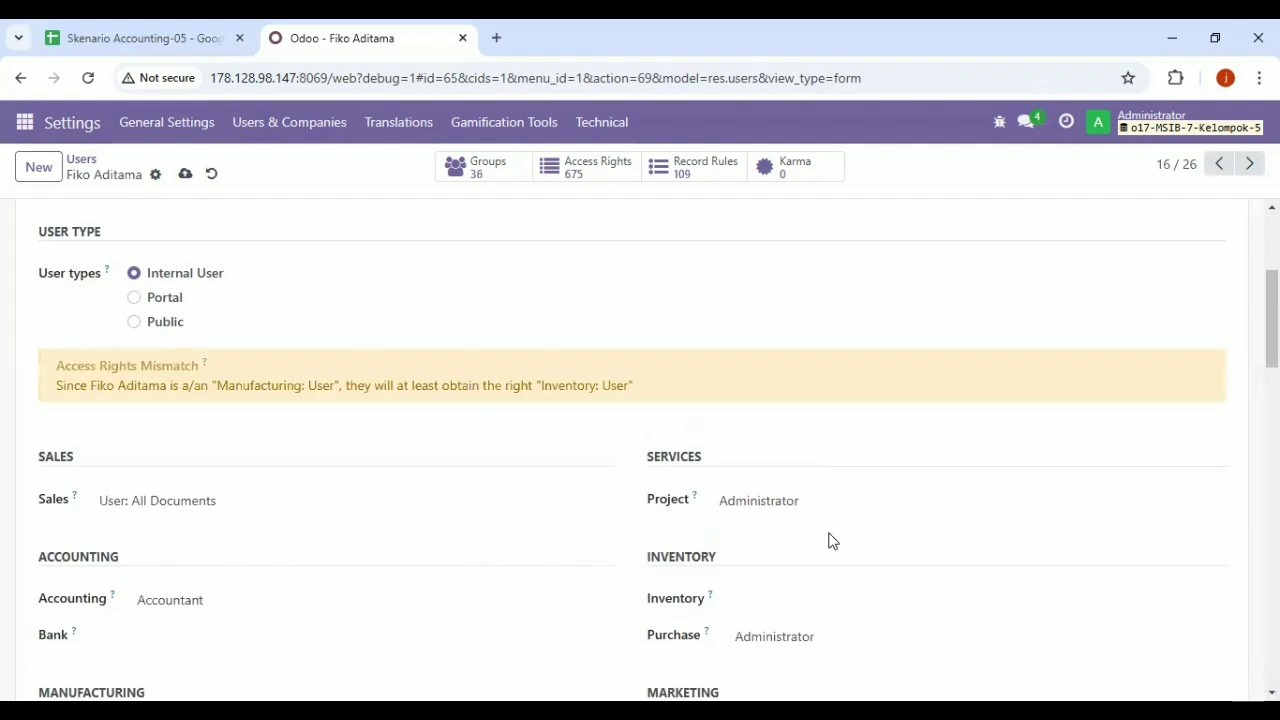
pyautogui.press('Up')
pyautogui.press('Tab')
pyautogui.press('Up')
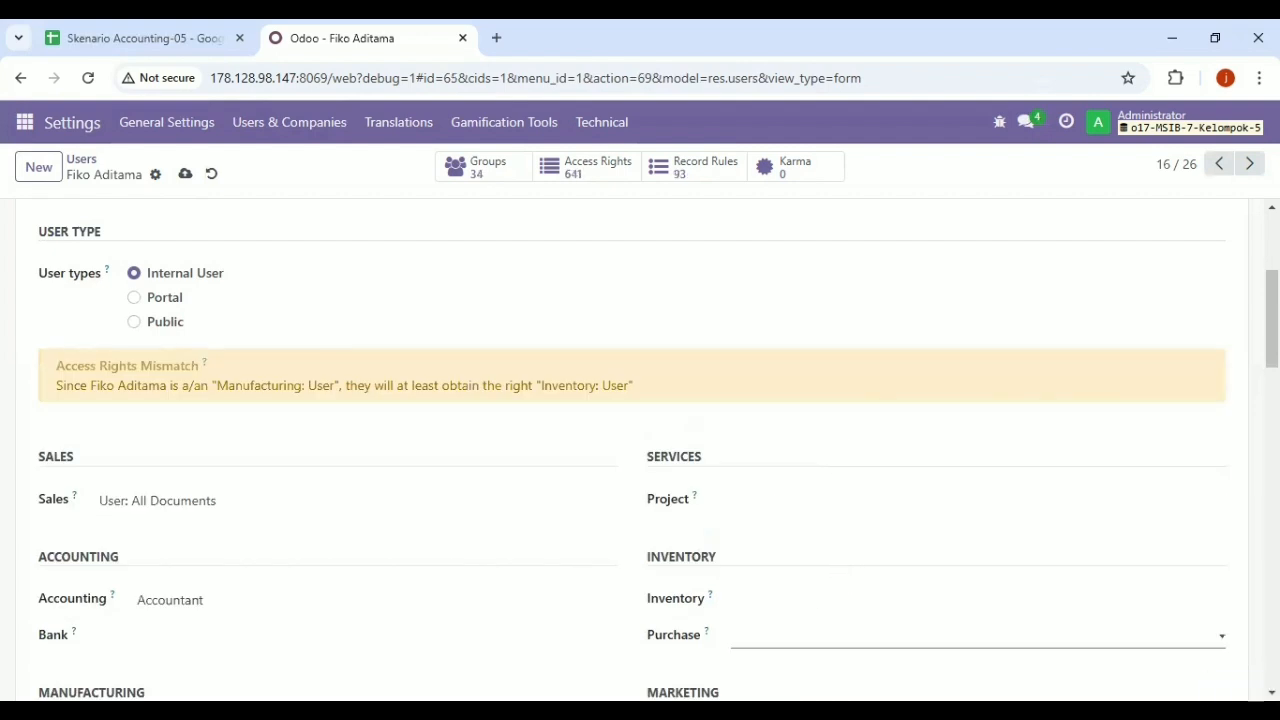
pyautogui.scroll(-4, 1063, 352)
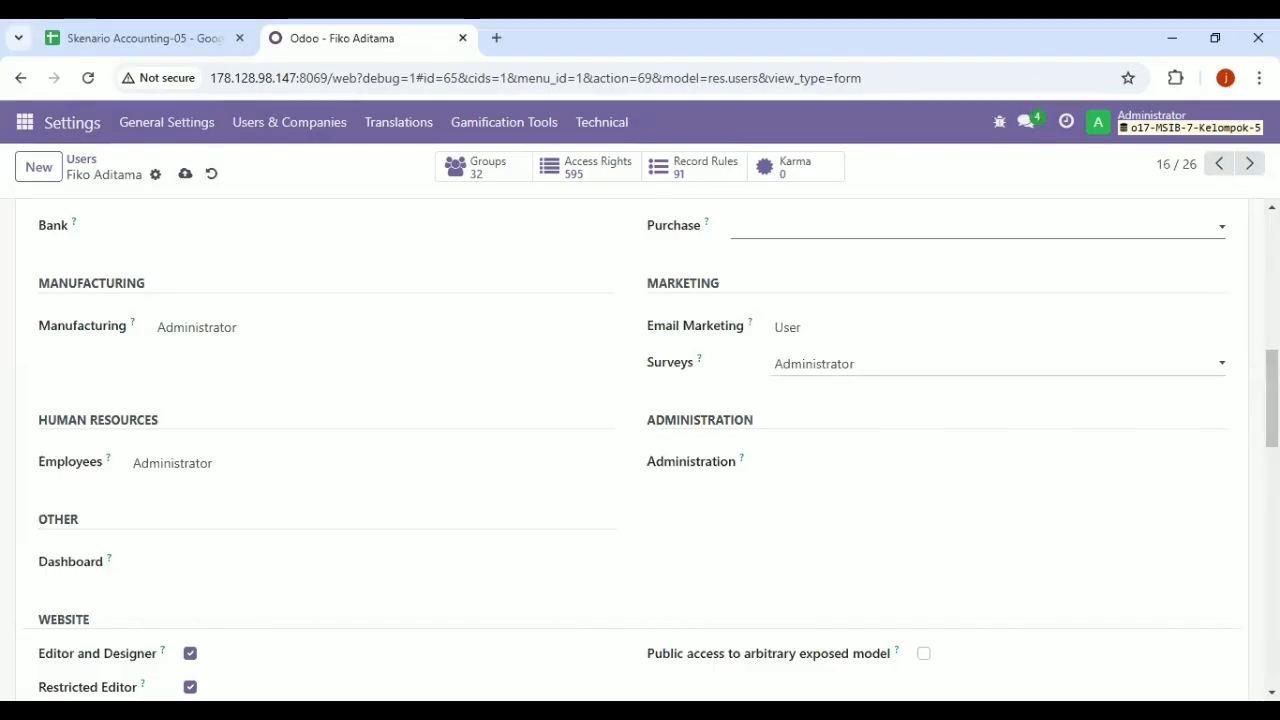
pyautogui.press('Tab')
pyautogui.press('Tab')
pyautogui.press('Tab')
pyautogui.press('Tab')
pyautogui.press('Up')
pyautogui.click(191, 655)
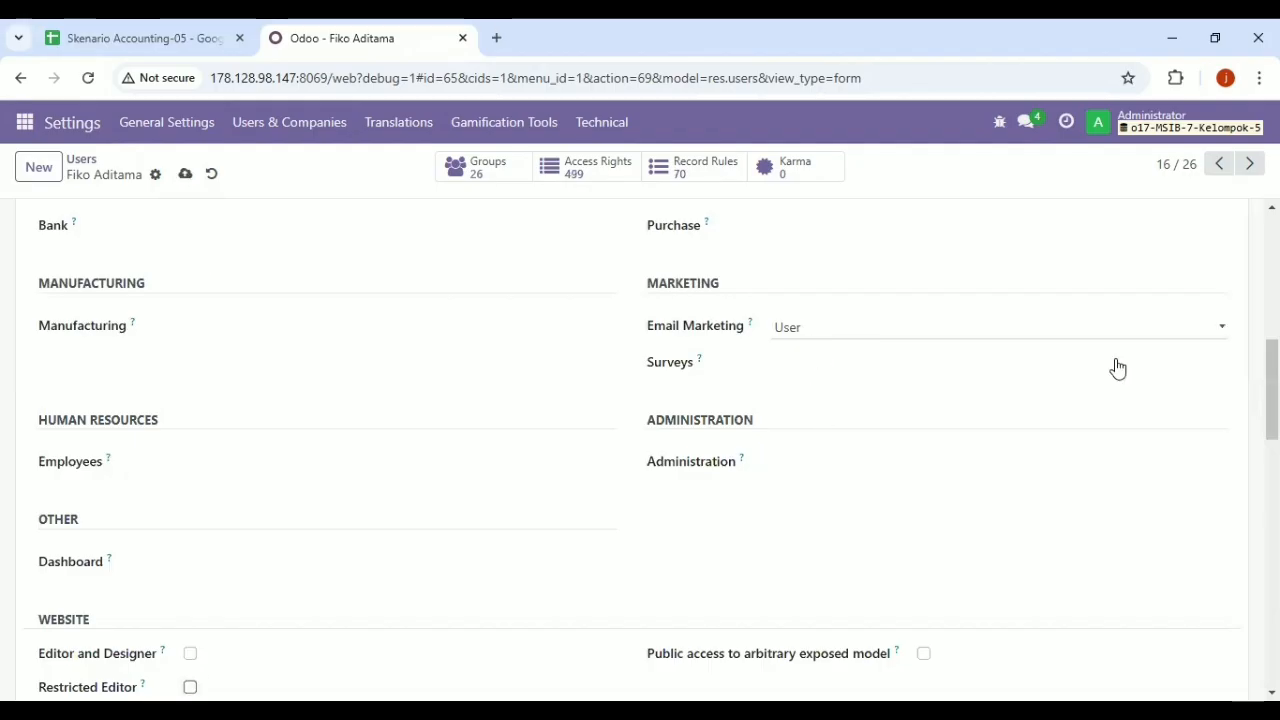
pyautogui.press('Up')
pyautogui.scroll(5, 1117, 366)
pyautogui.scroll(-2, 640, 450)
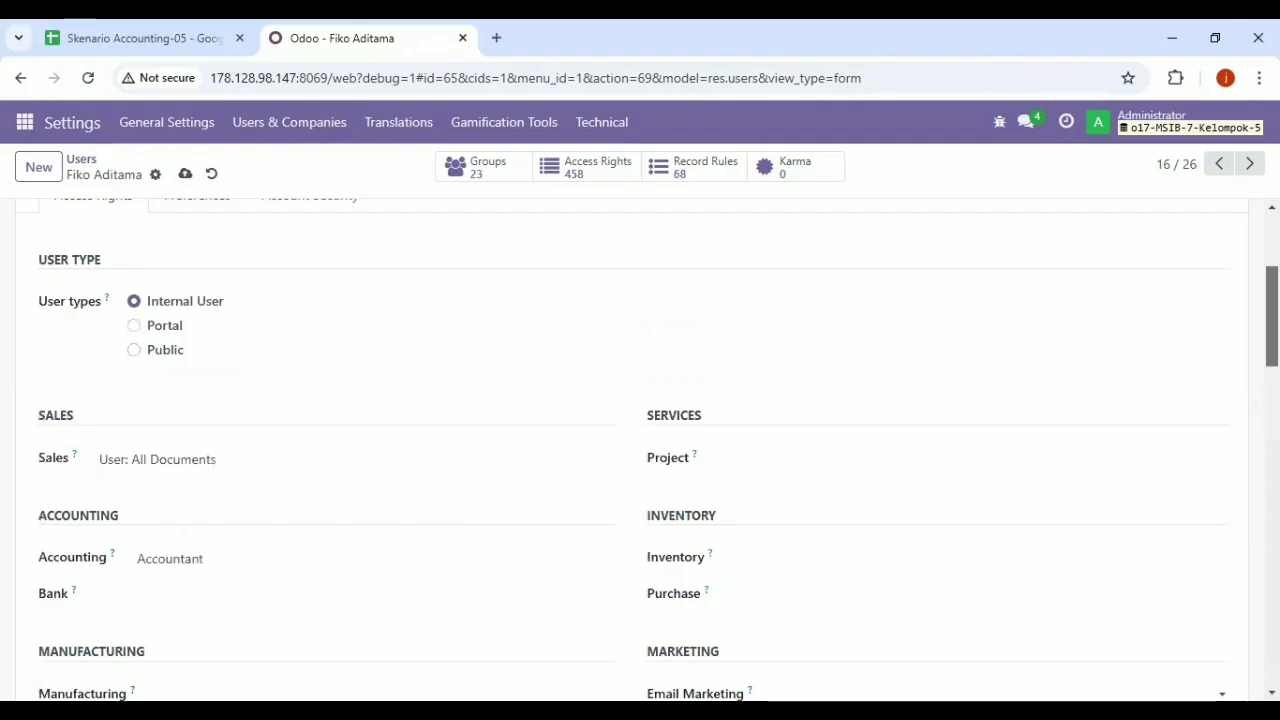
pyautogui.scroll(2, 640, 450)
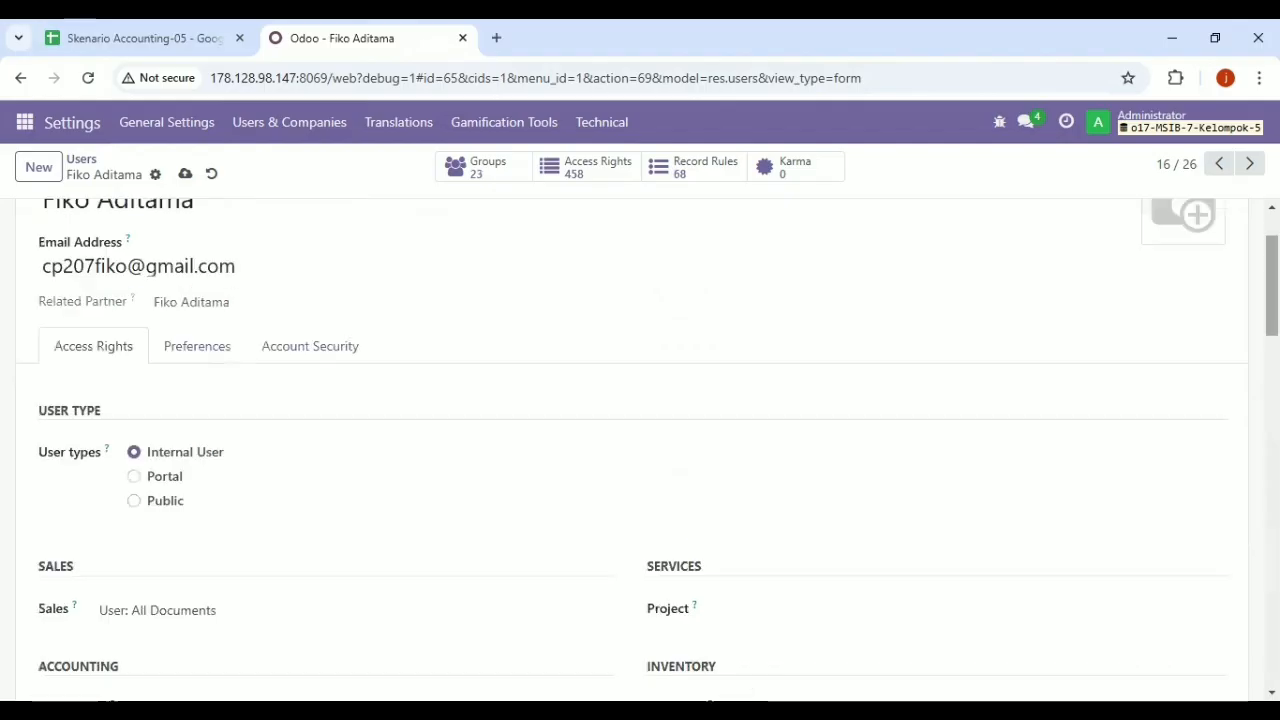
pyautogui.click(185, 173)
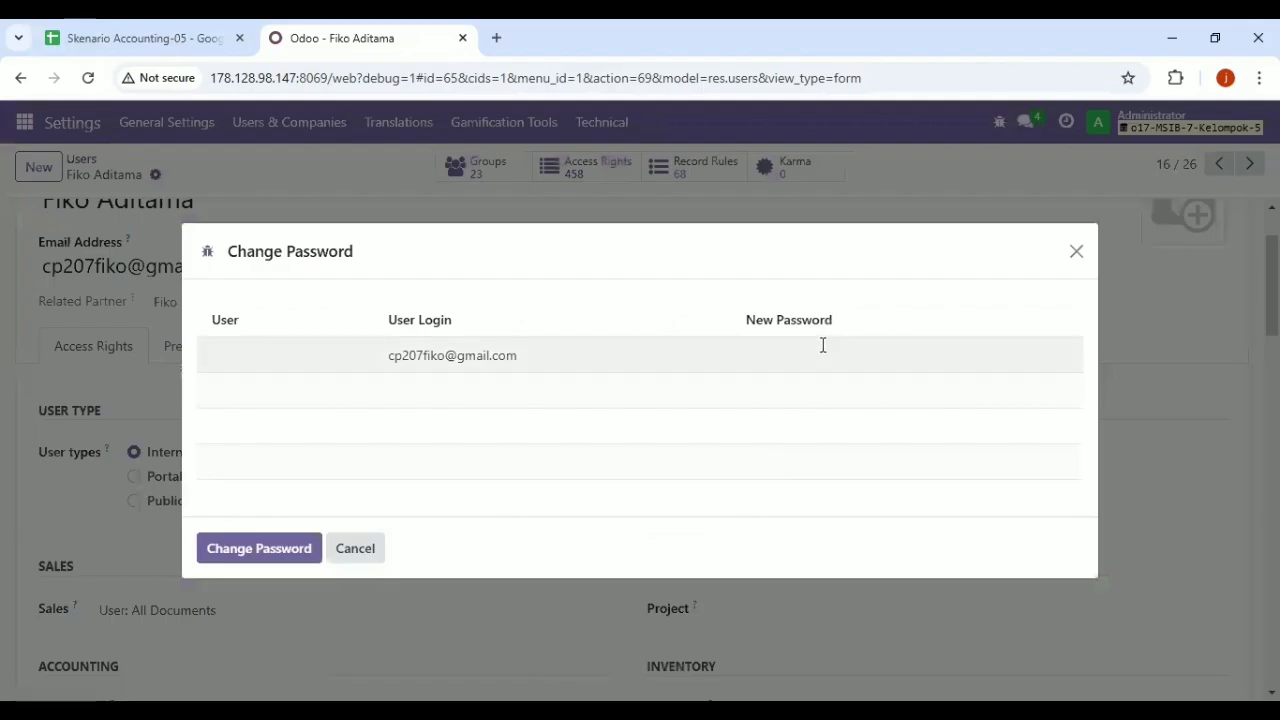
# - Enter and apply a new password for this user
pyautogui.click(823, 345)
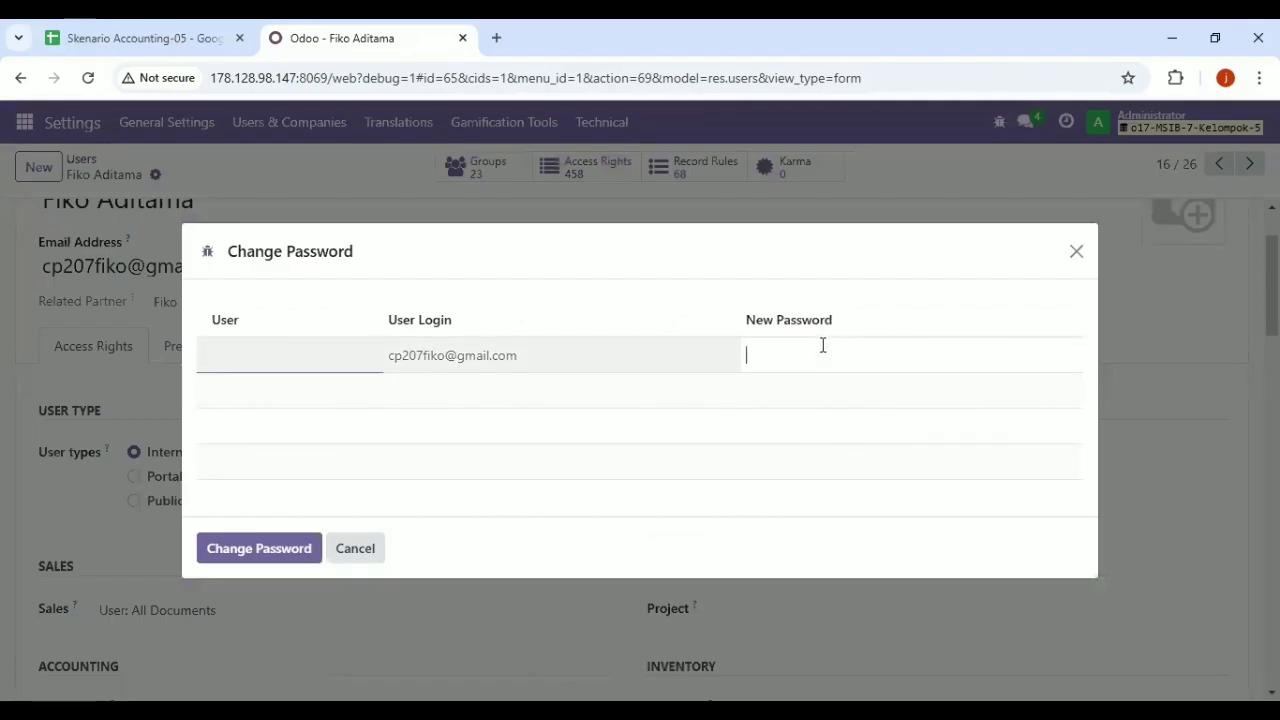
pyautogui.write('1')
pyautogui.click(216, 540)
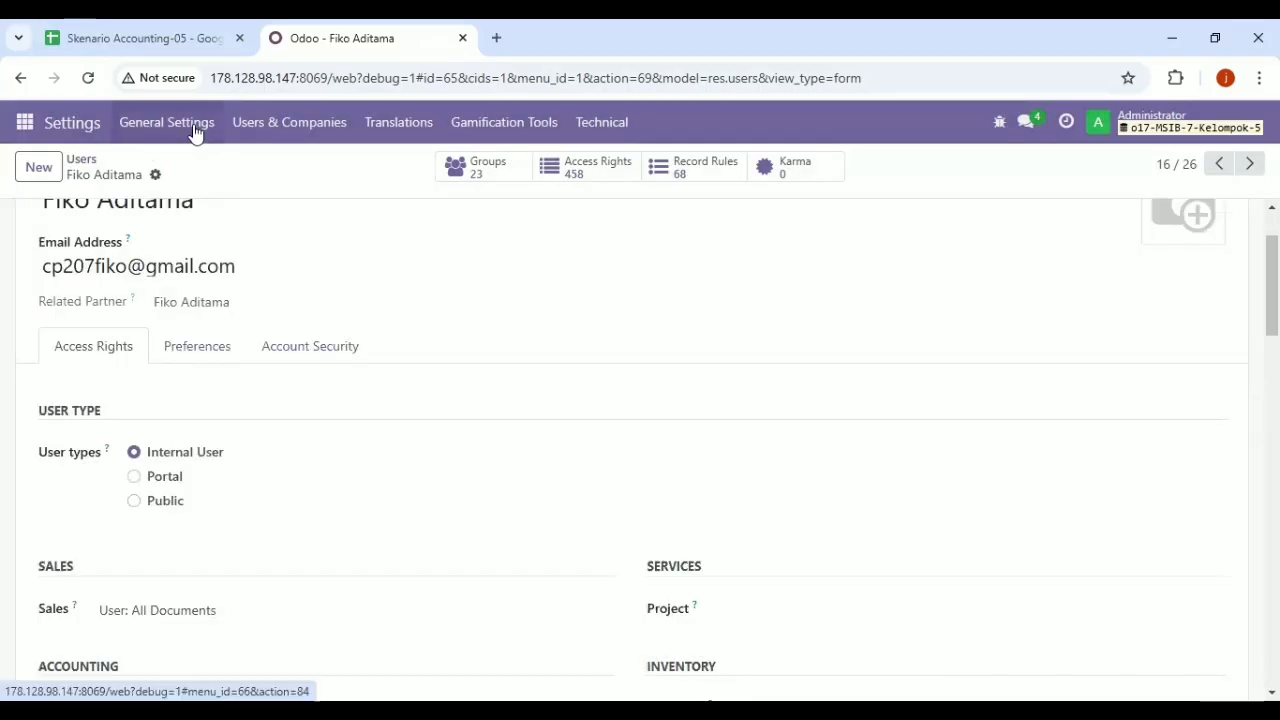
# - Go to the Odoo Inventory app
pyautogui.click(160, 125)
pyautogui.click(22, 130)
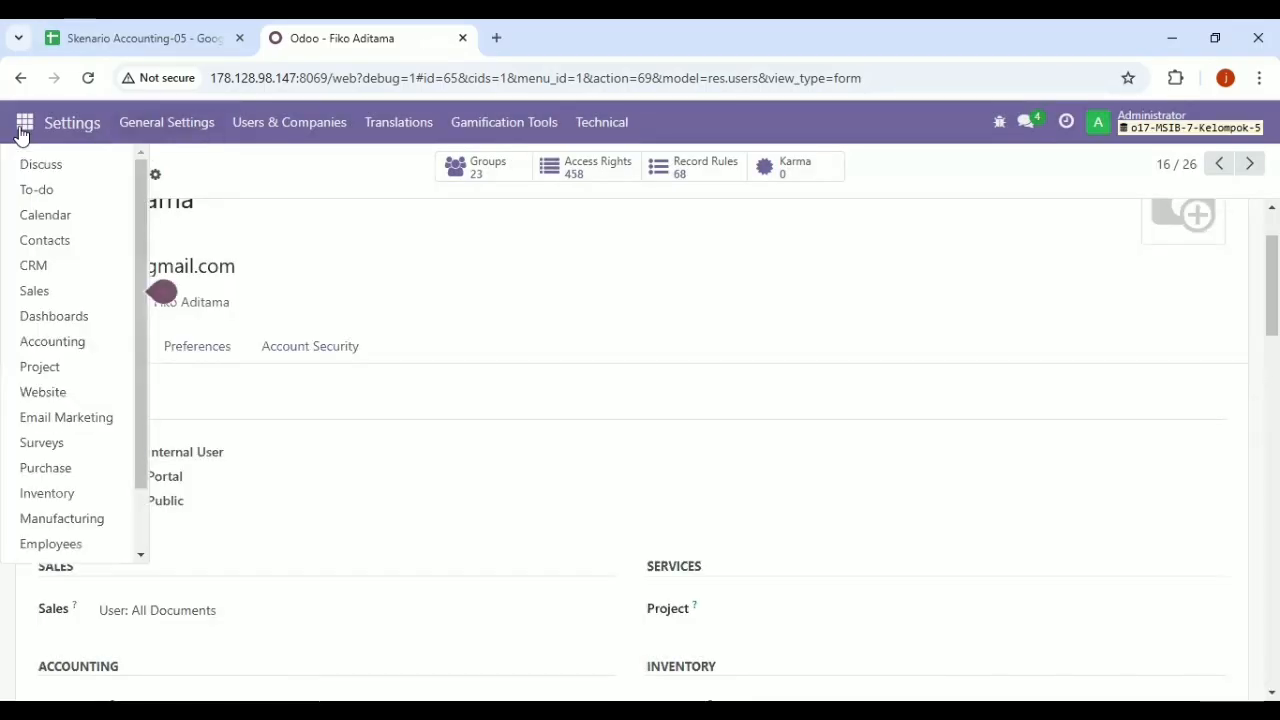
pyautogui.click(50, 494)
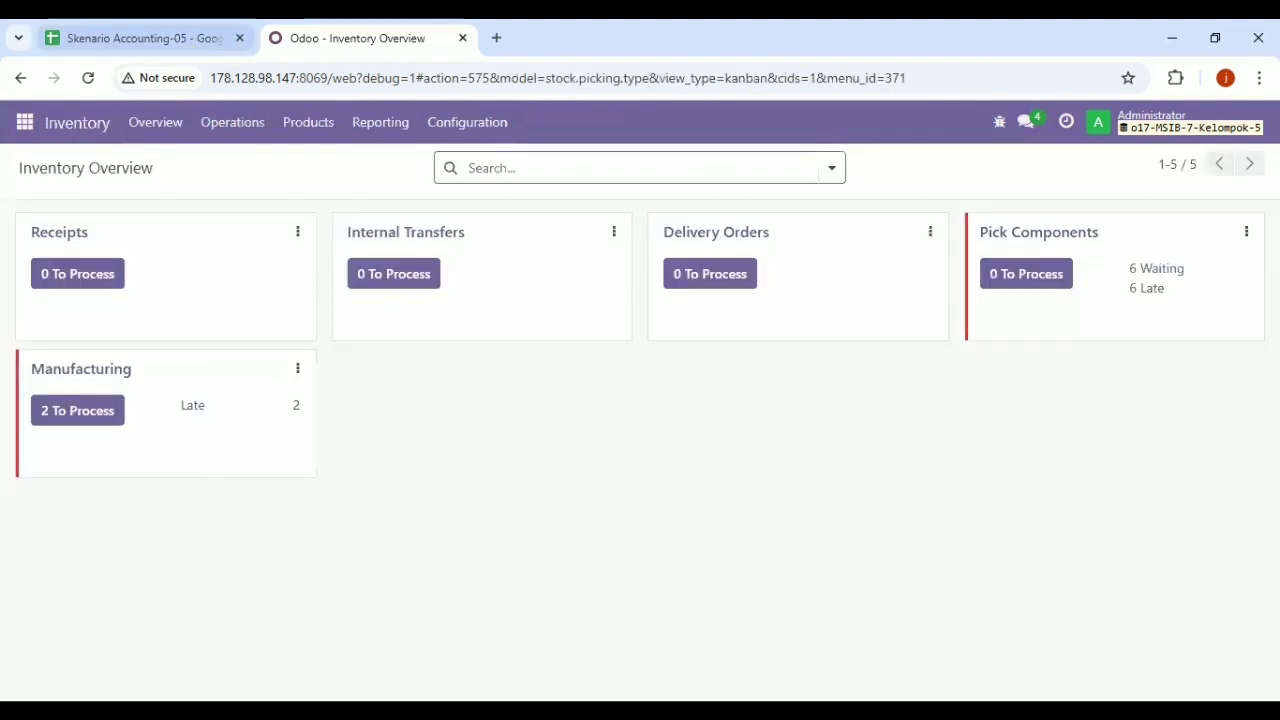
# - Copy the item name 'Jam Dinding' from cell C4 of the List sheet
pyautogui.hotkey('ctrl', 'shift', 'Tab')
pyautogui.click(251, 686)
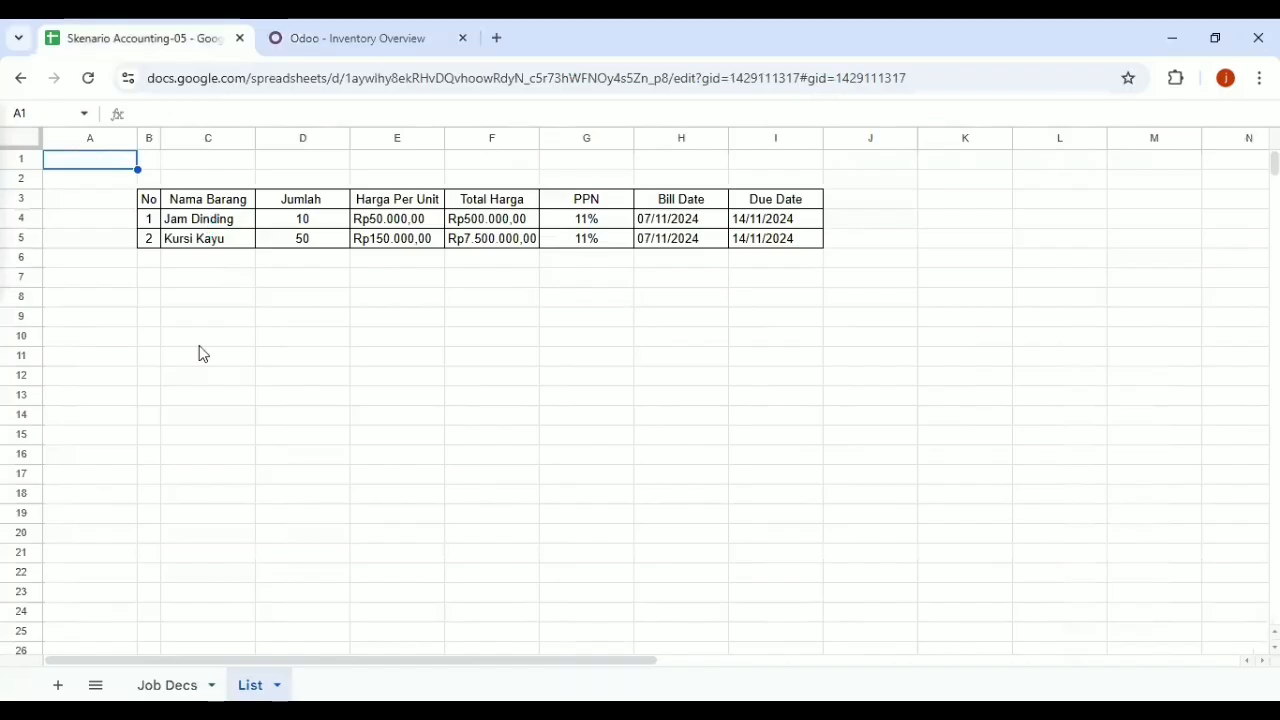
pyautogui.click(231, 220)
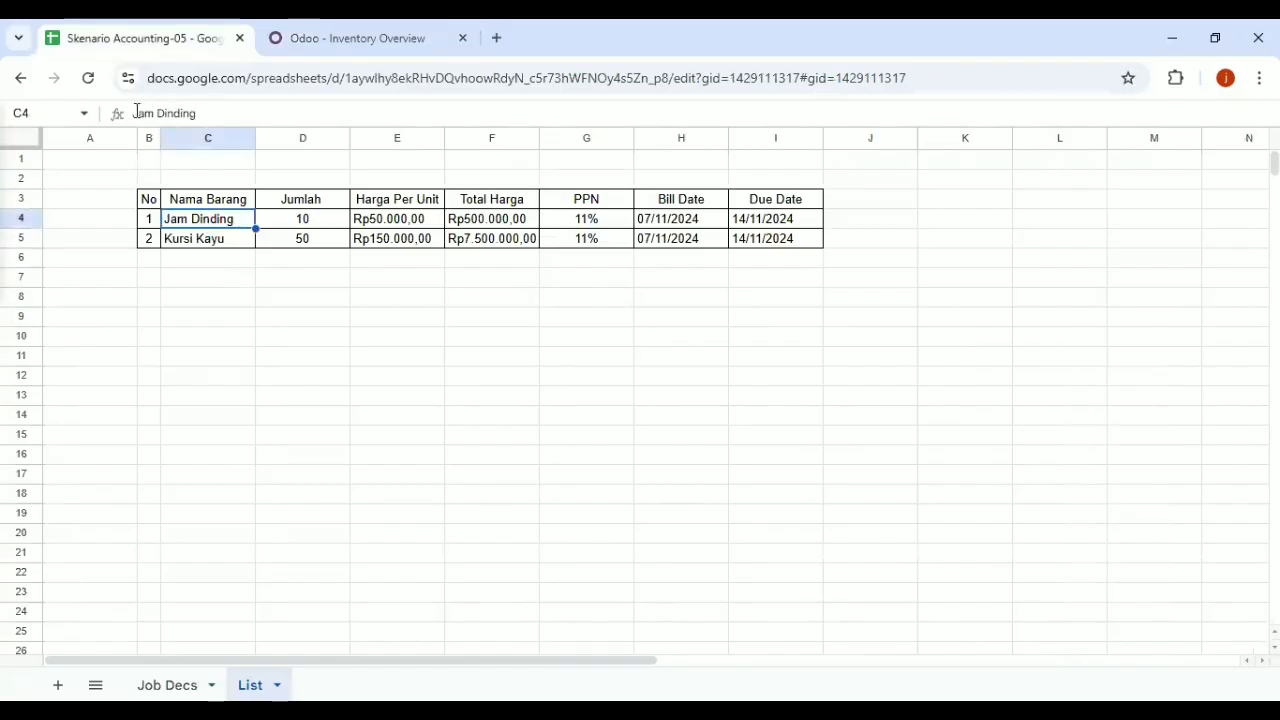
pyautogui.moveTo(200, 114); pyautogui.dragTo(120, 126)
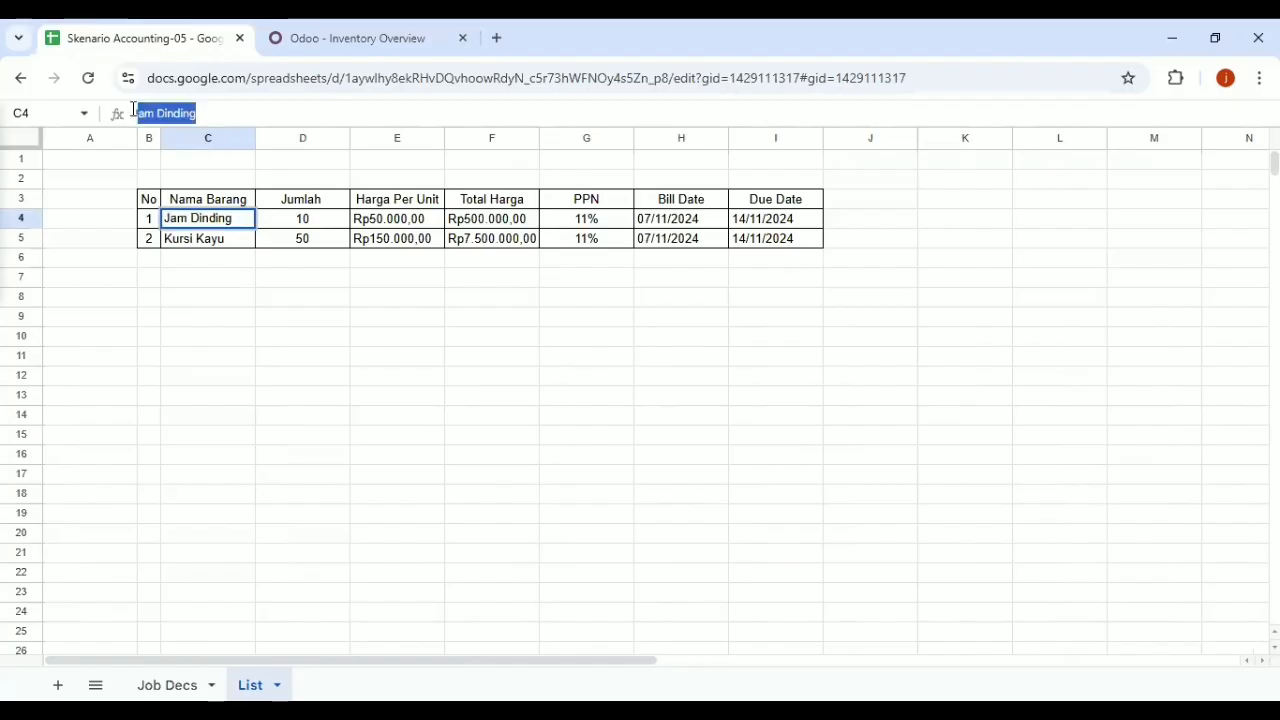
pyautogui.hotkey('ctrl', 'Tab')
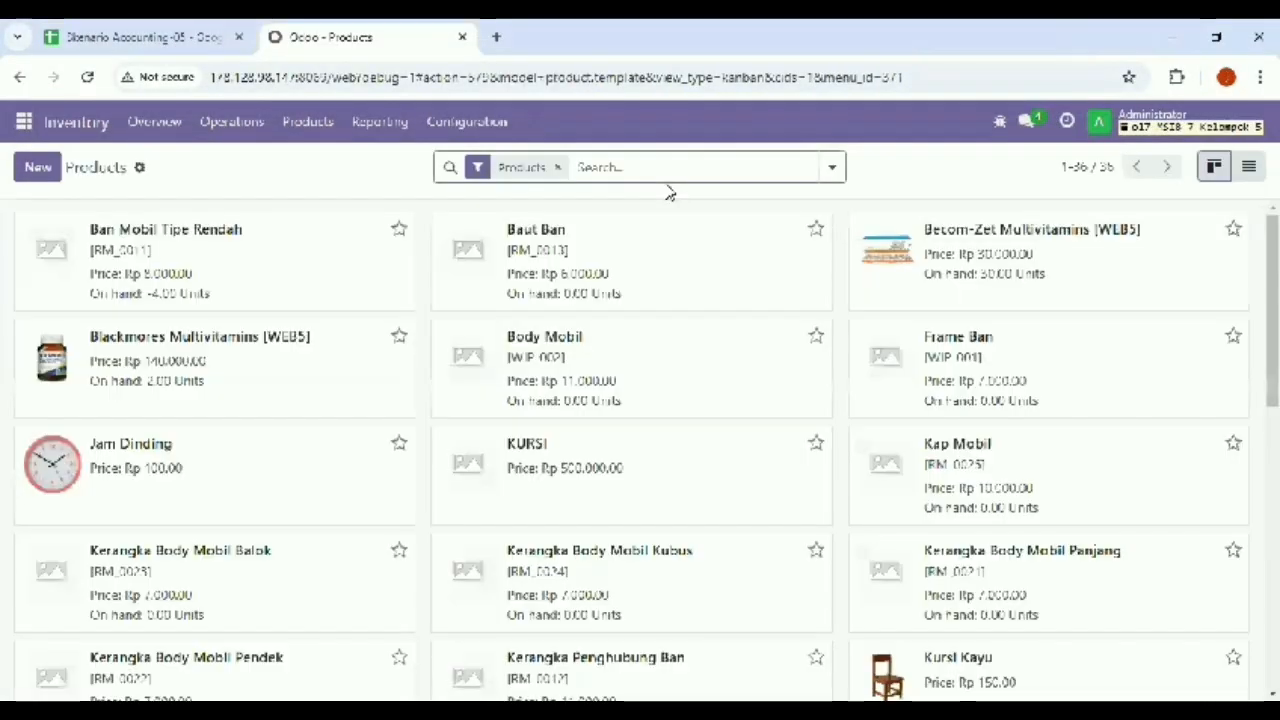
# - Search Inventory Products for [Acc05], listing Jam Dinding (Rp 50.000) and Kursi Kayu (Rp 150.000)
pyautogui.click(556, 168)
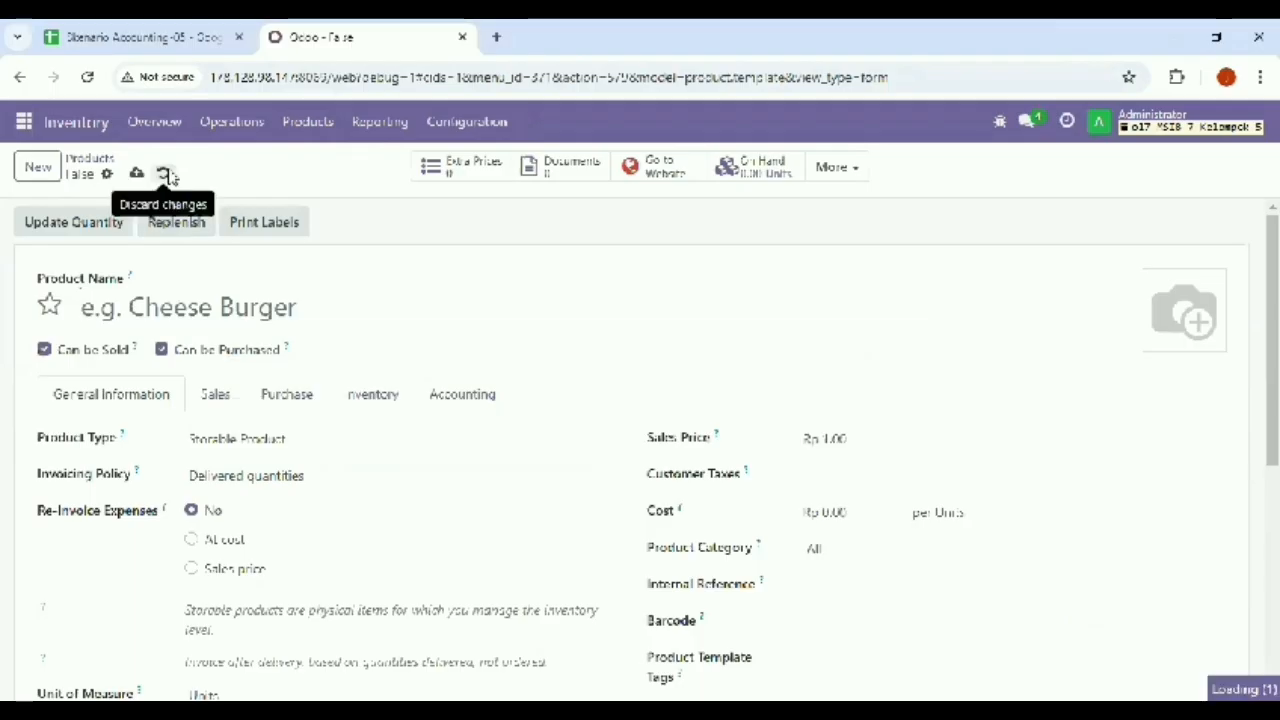
pyautogui.click(167, 176)
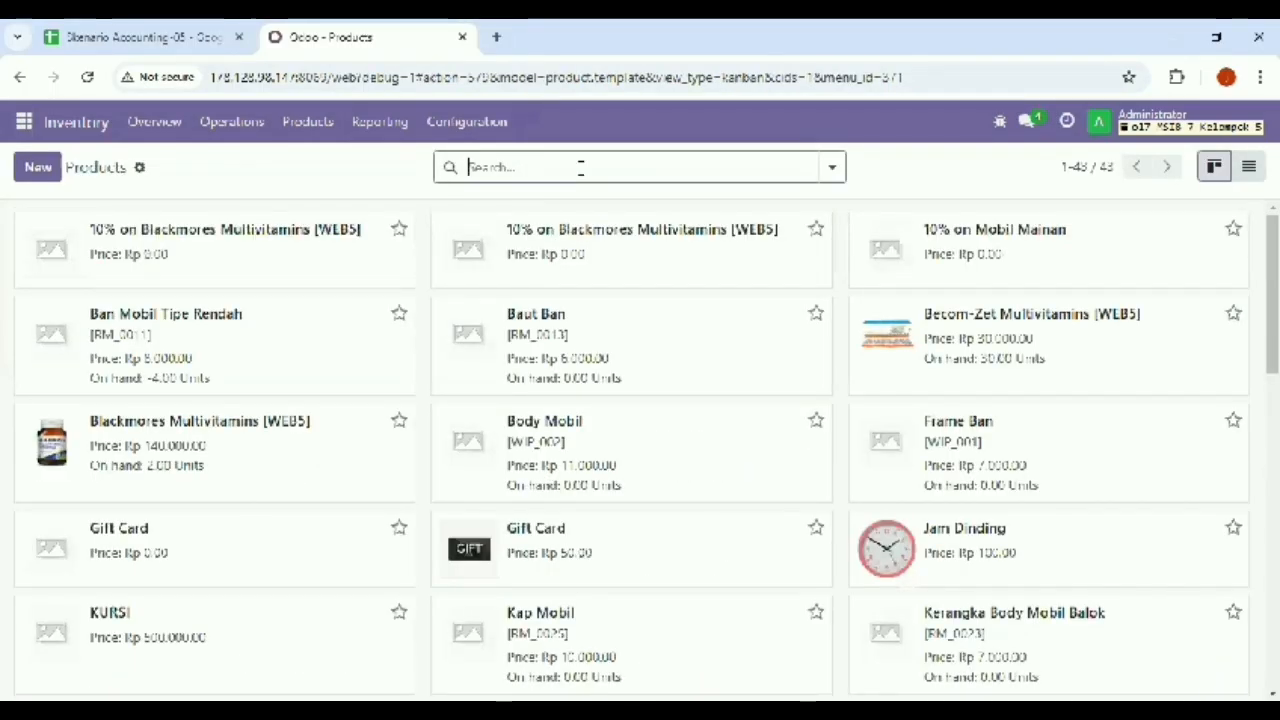
pyautogui.write('[ACC')
pyautogui.press('BackSpace')
pyautogui.press('BackSpace')
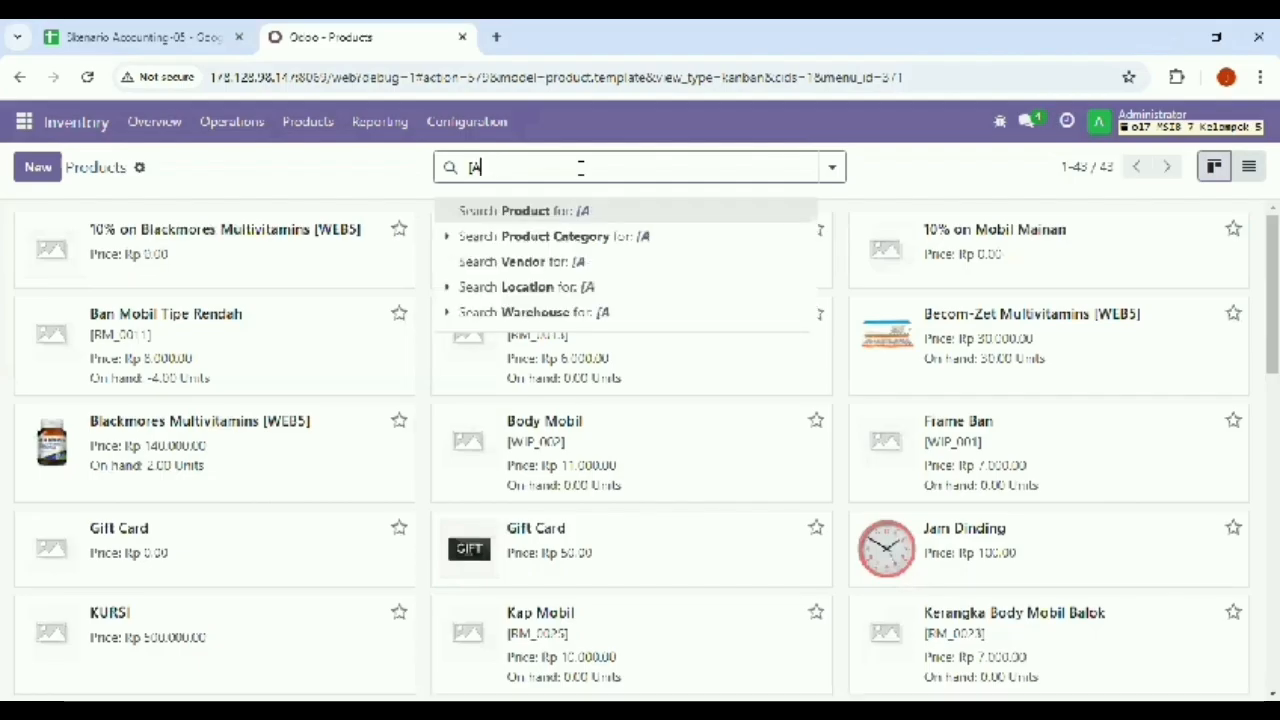
pyautogui.write('cc5')
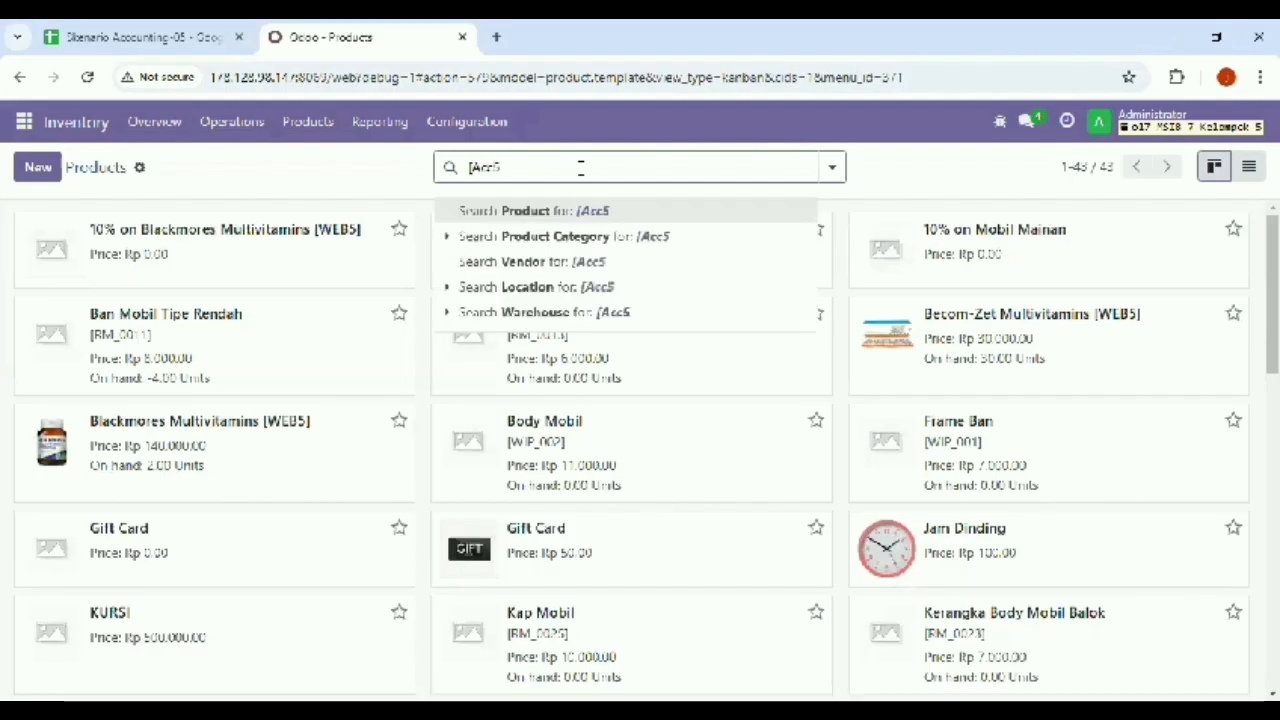
pyautogui.press('BackSpace')
pyautogui.write('05')
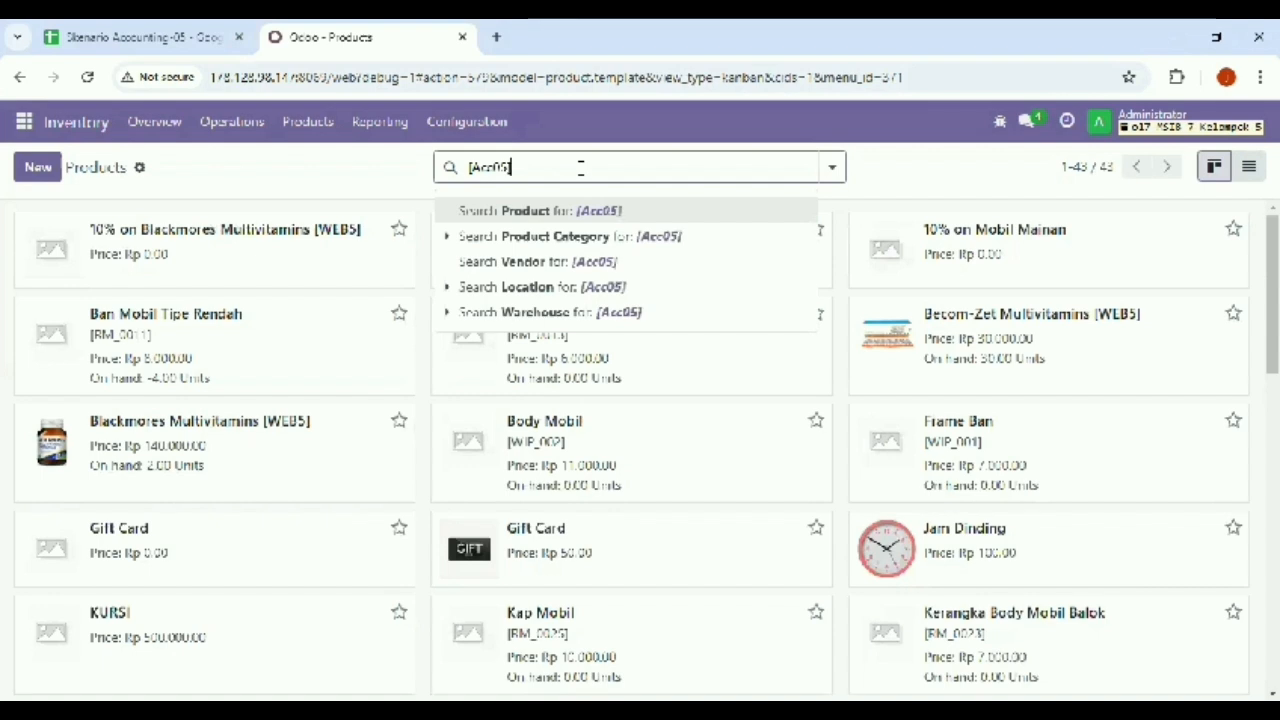
pyautogui.write(']')
pyautogui.press('Return')
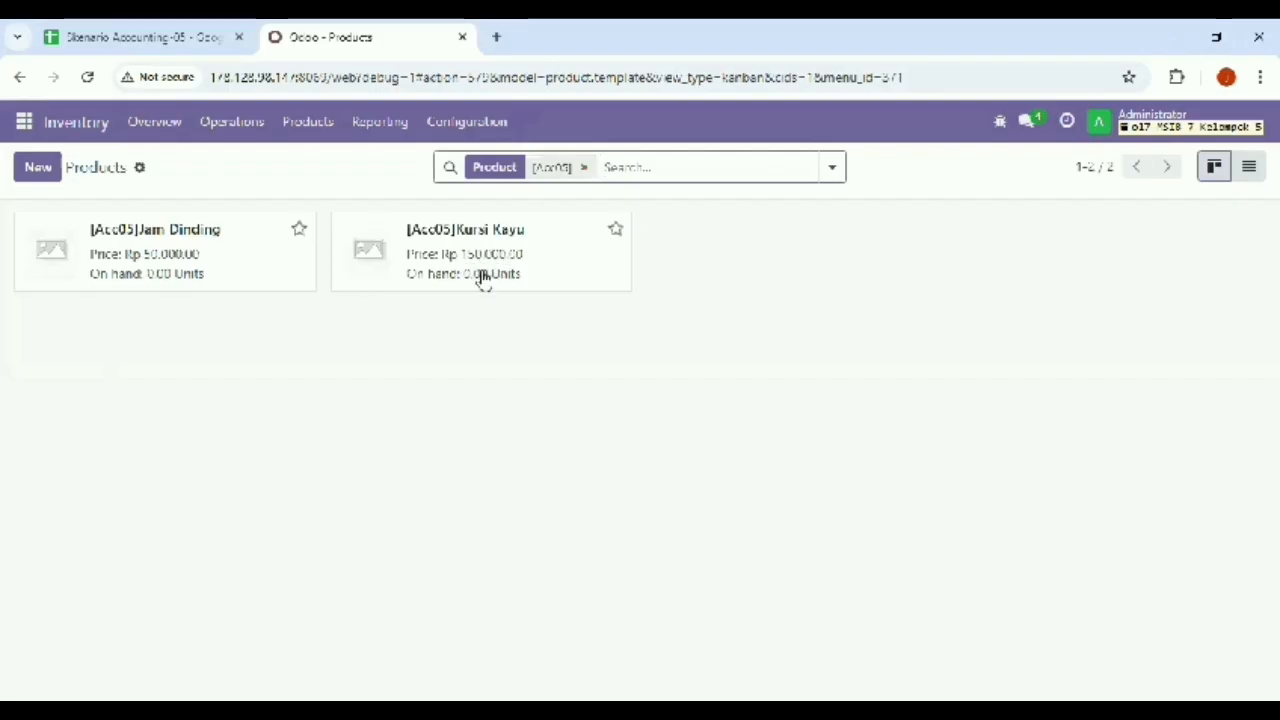
pyautogui.click(24, 122)
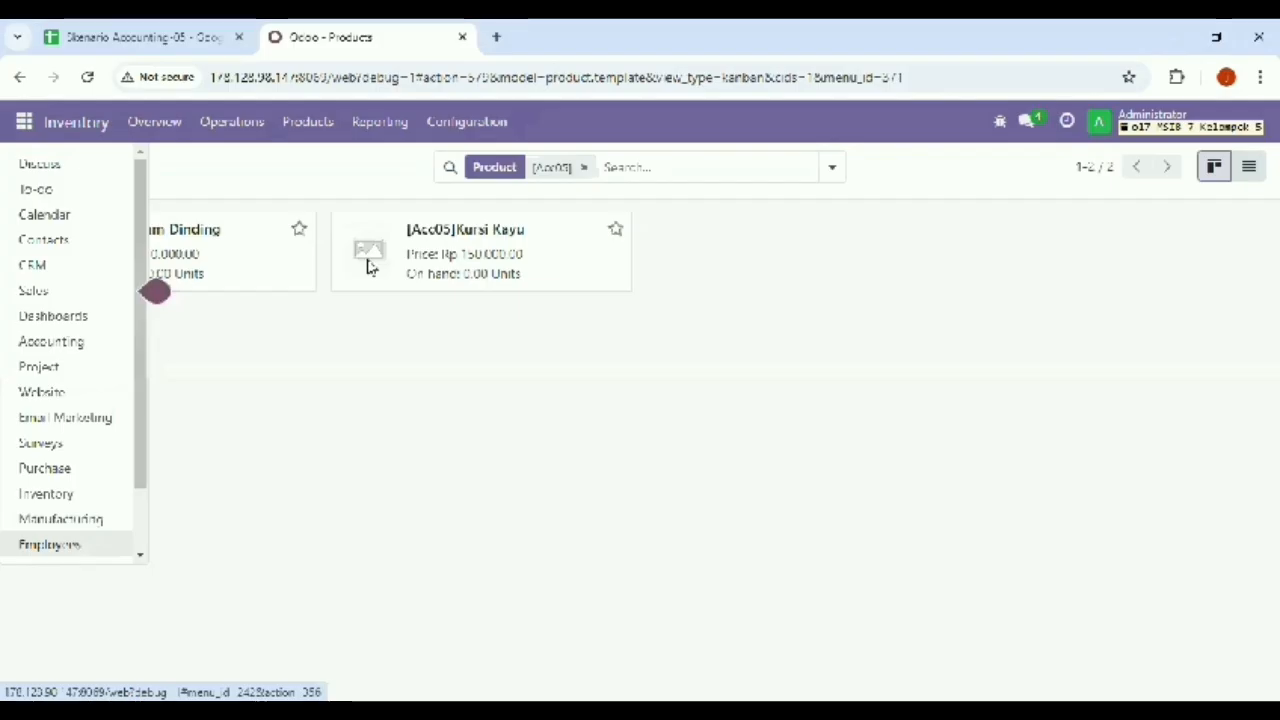
# - In Discuss, add a new channel named 'kelompok05 Accounting'
pyautogui.click(88, 166)
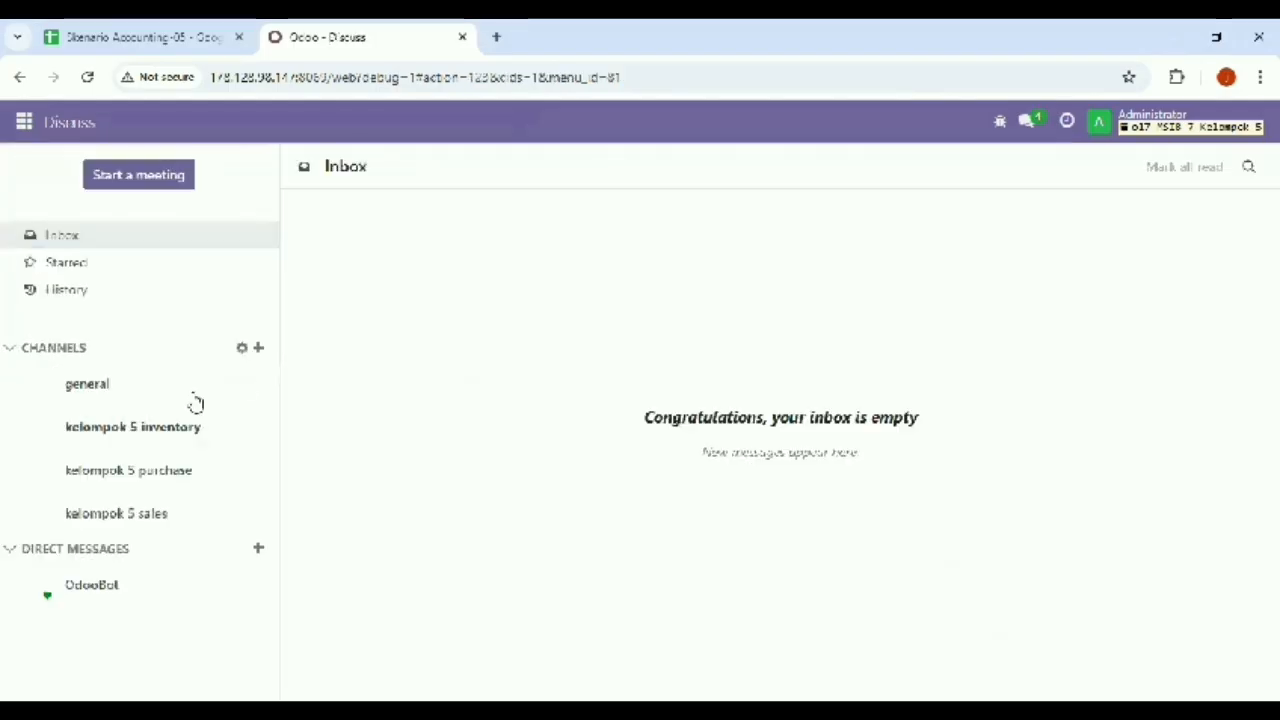
pyautogui.click(258, 347)
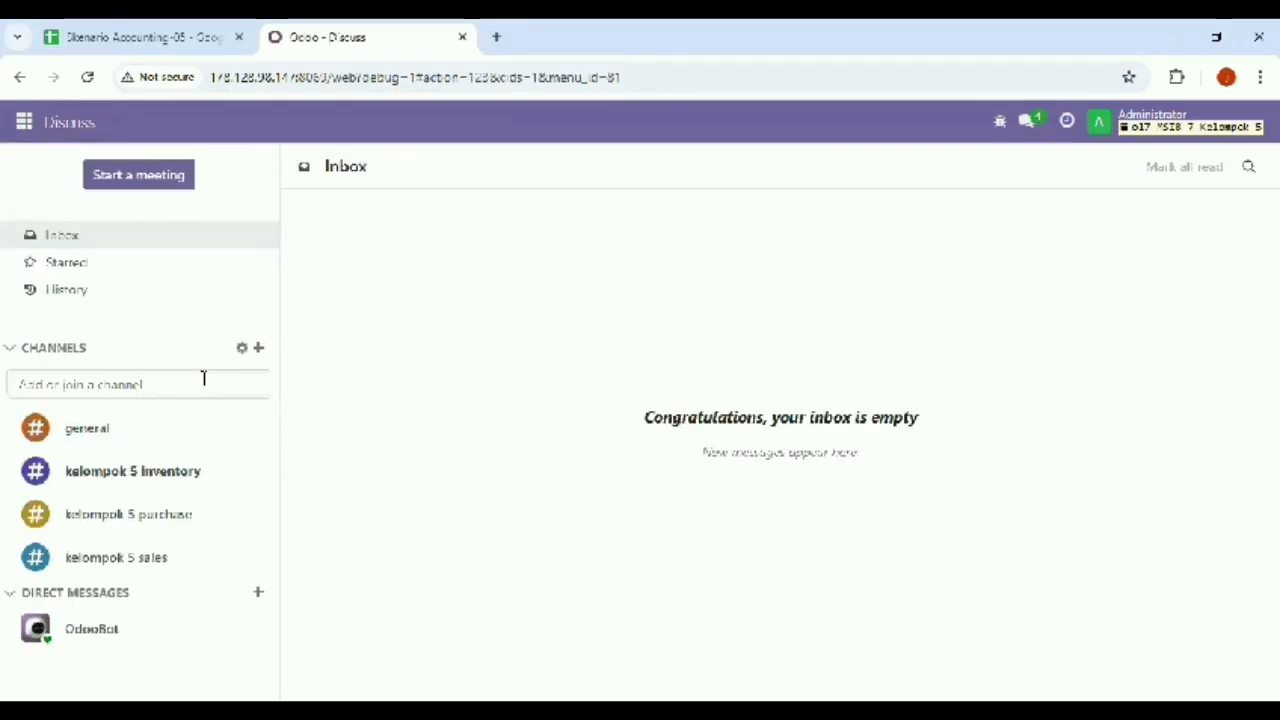
pyautogui.write('kelom')
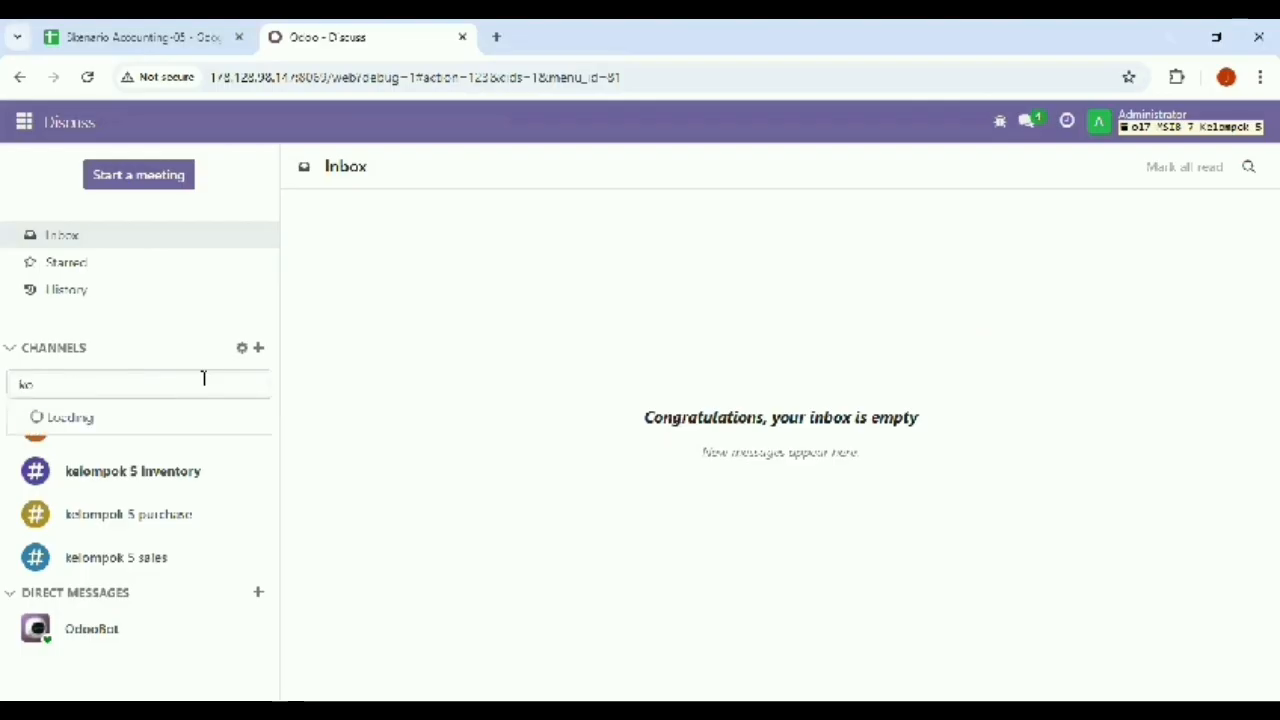
pyautogui.write('pok')
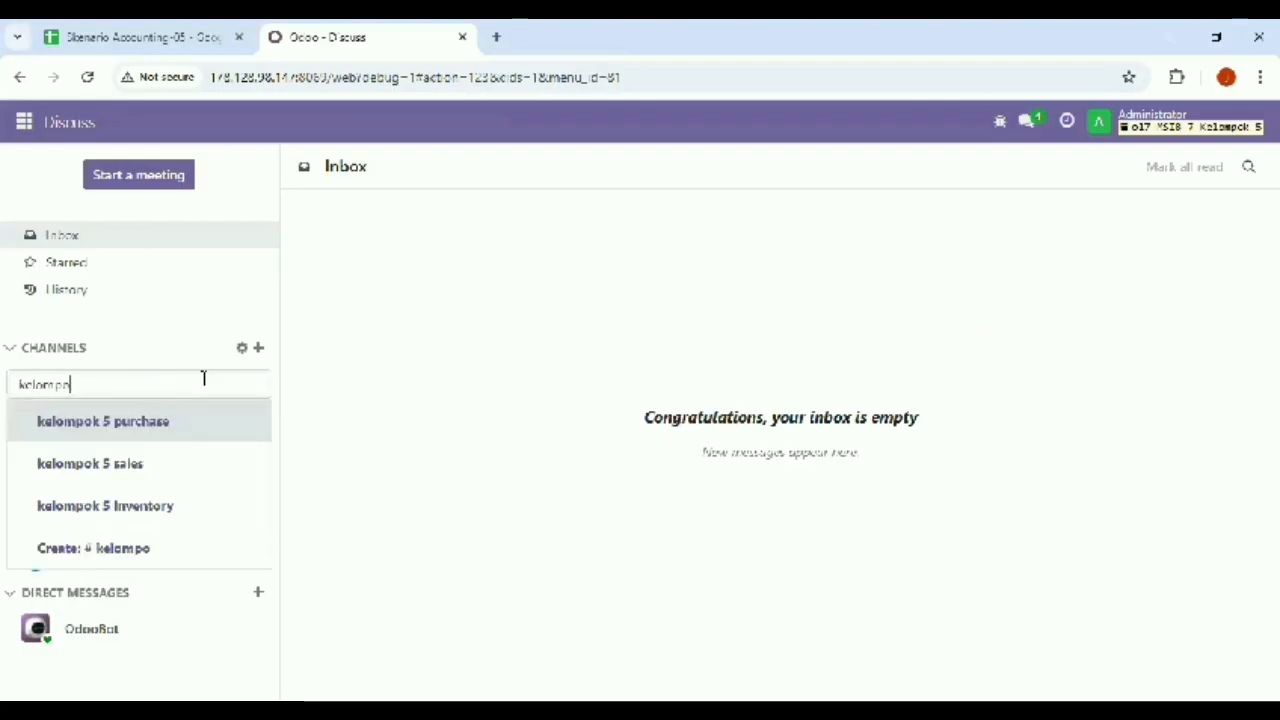
pyautogui.write('05')
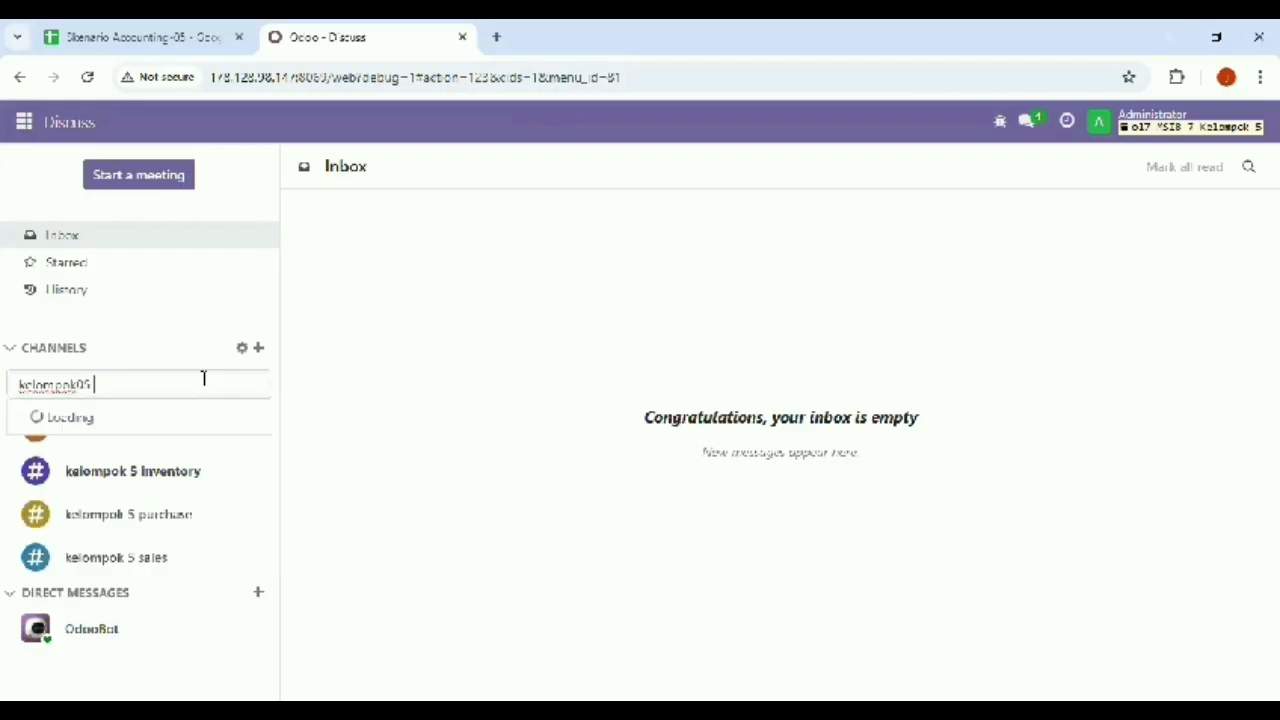
pyautogui.write(' Account')
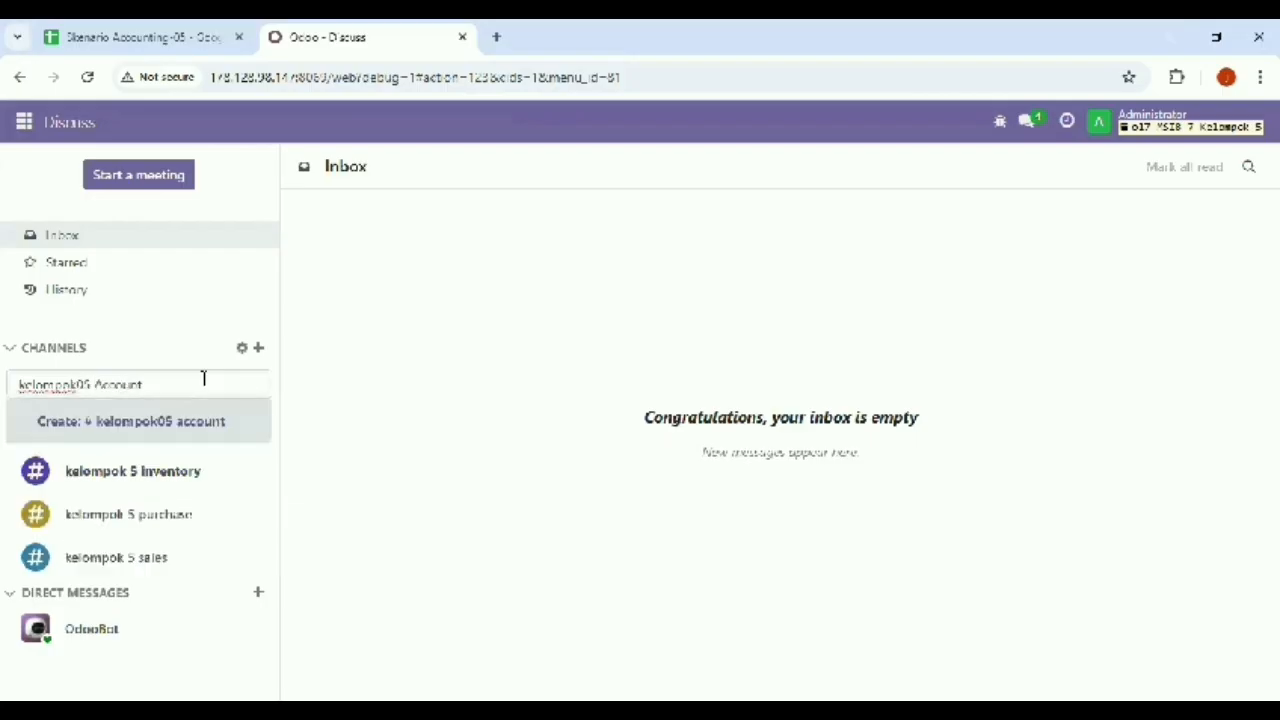
pyautogui.write('ing')
pyautogui.click(174, 417)
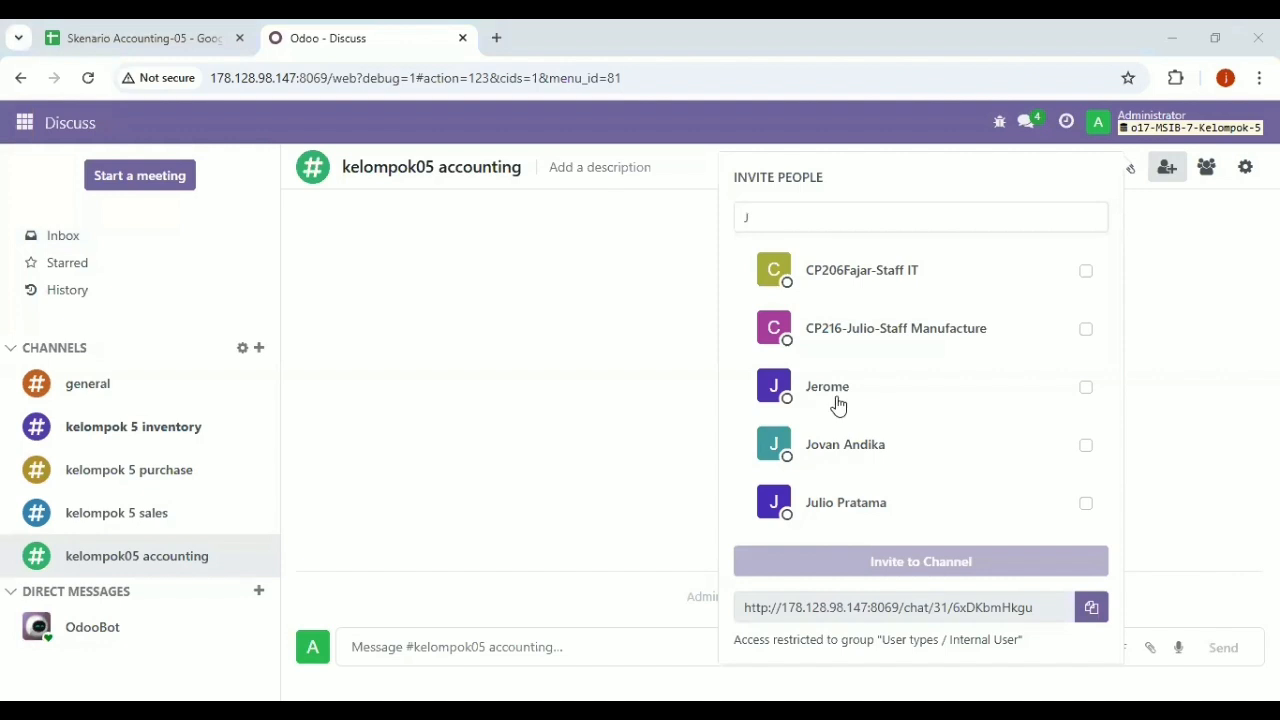
# - Search for and tick five team members by name, then invite them to the channel
pyautogui.click(1087, 505)
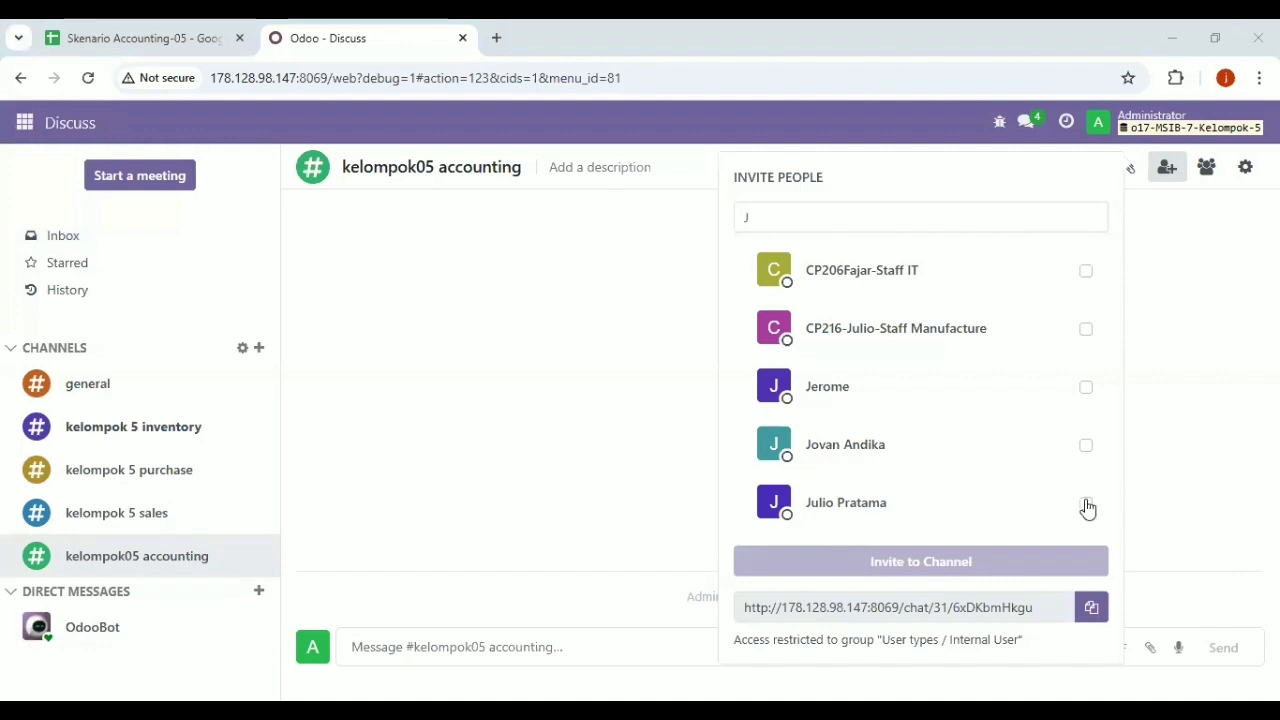
pyautogui.click(1086, 446)
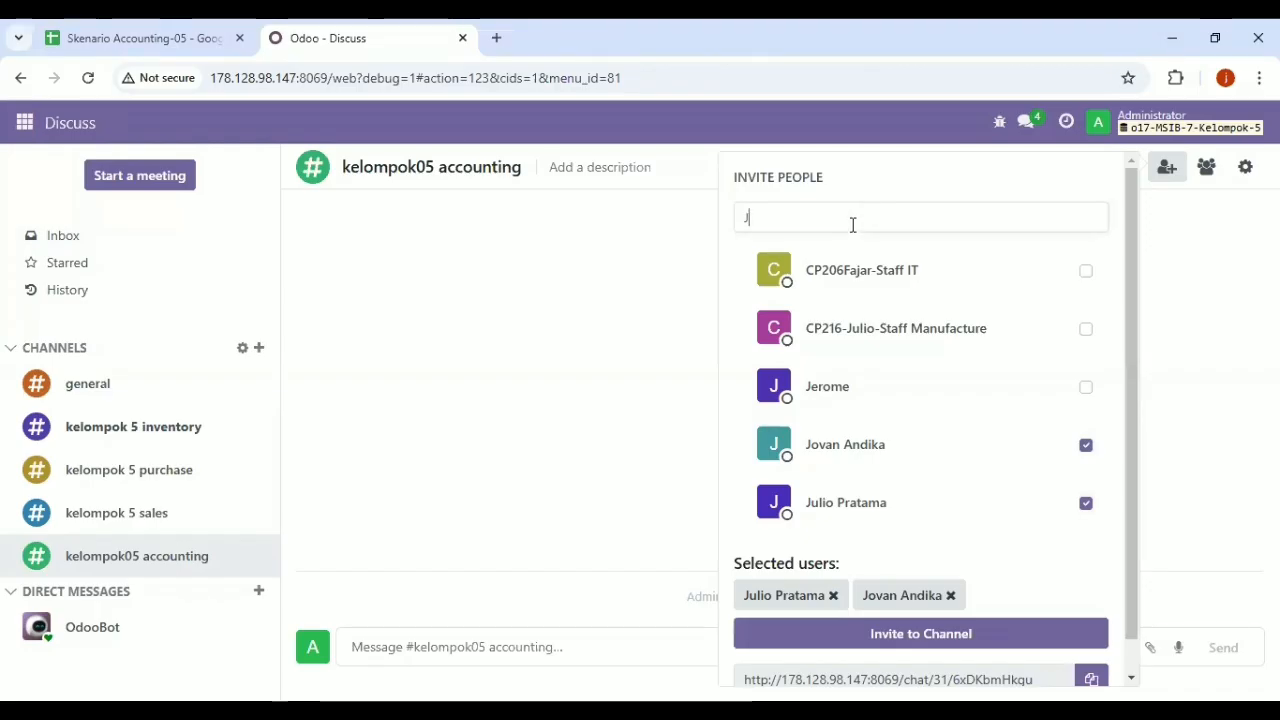
pyautogui.press('BackSpace')
pyautogui.write('E')
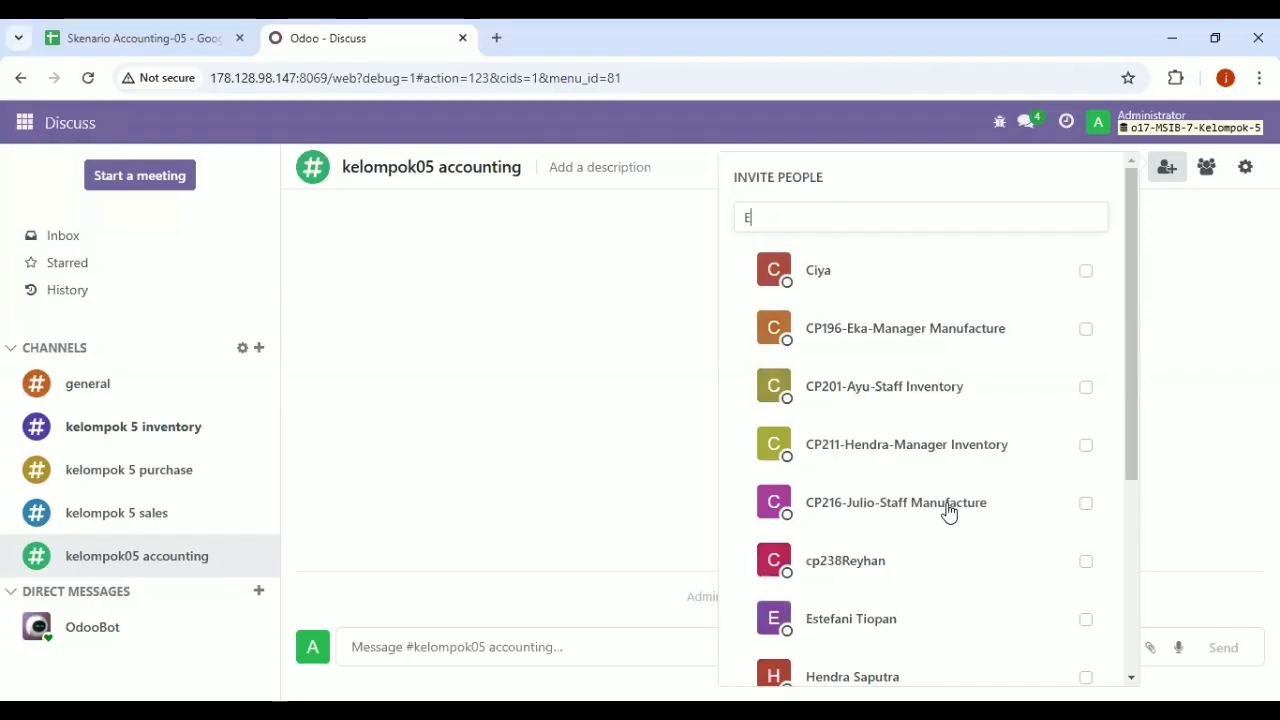
pyautogui.write('s')
pyautogui.click(1055, 284)
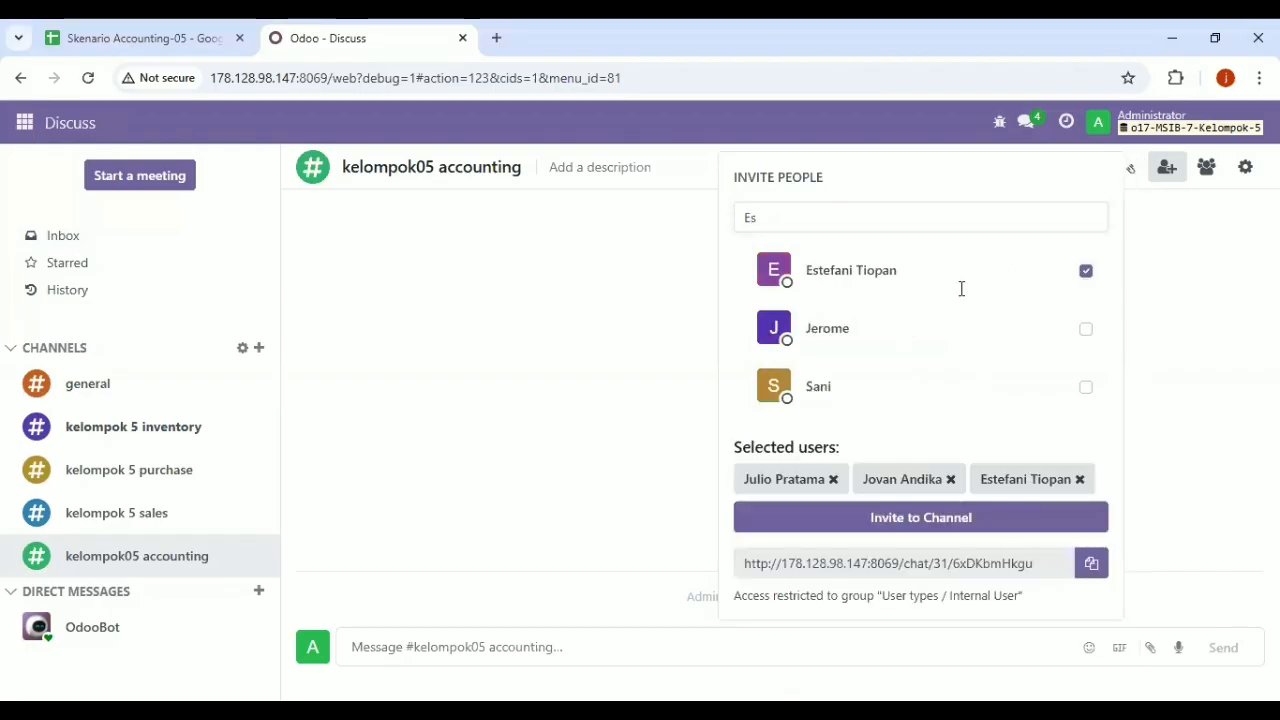
pyautogui.press('BackSpace')
pyautogui.press('BackSpace')
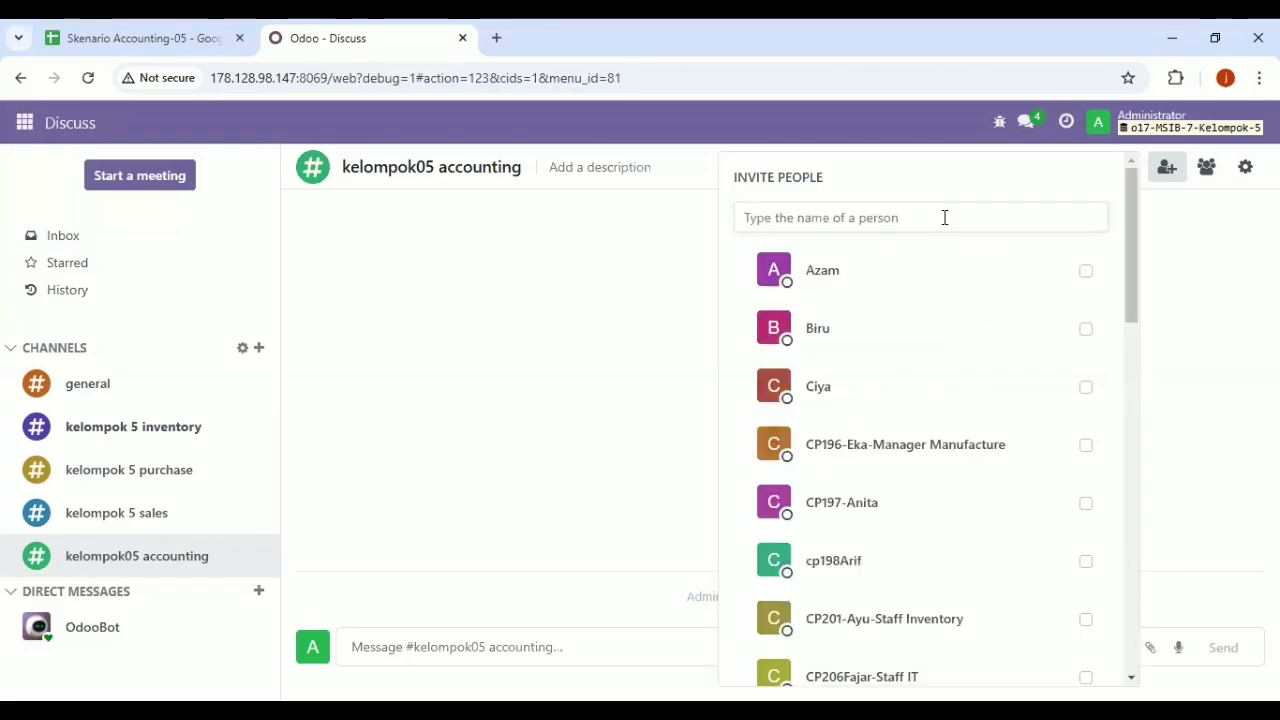
pyautogui.write('Hen')
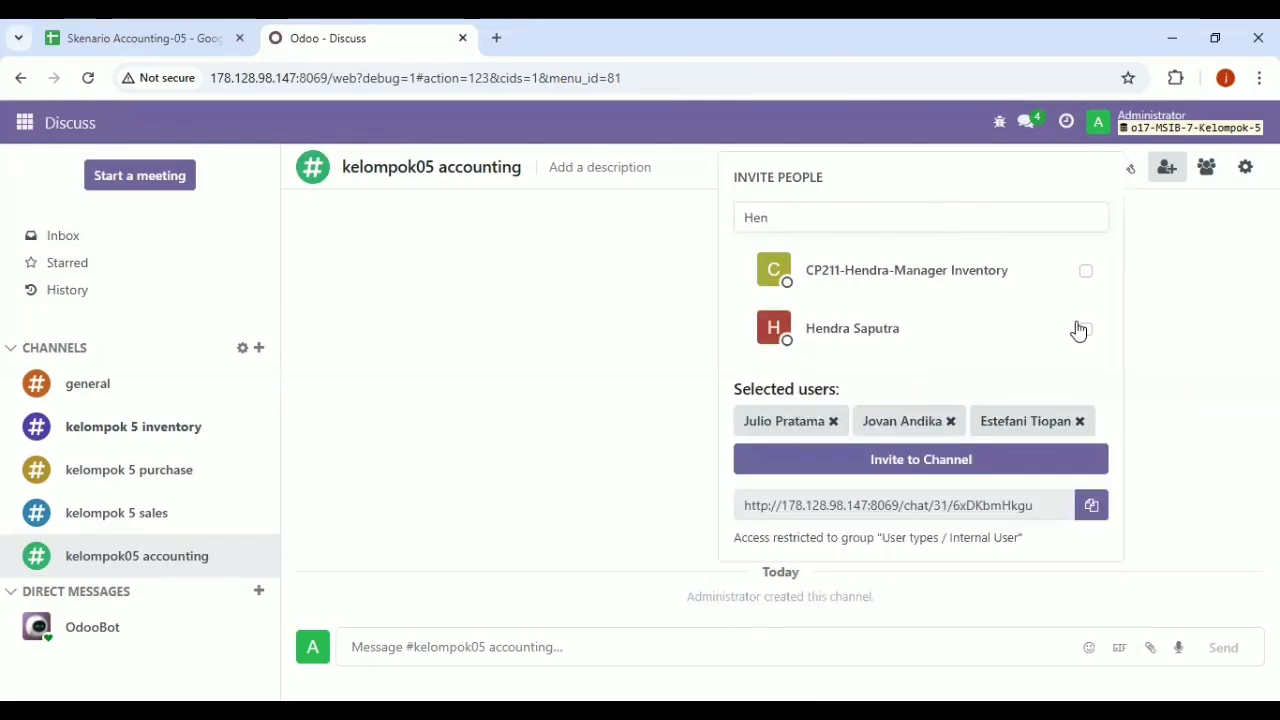
pyautogui.click(1085, 329)
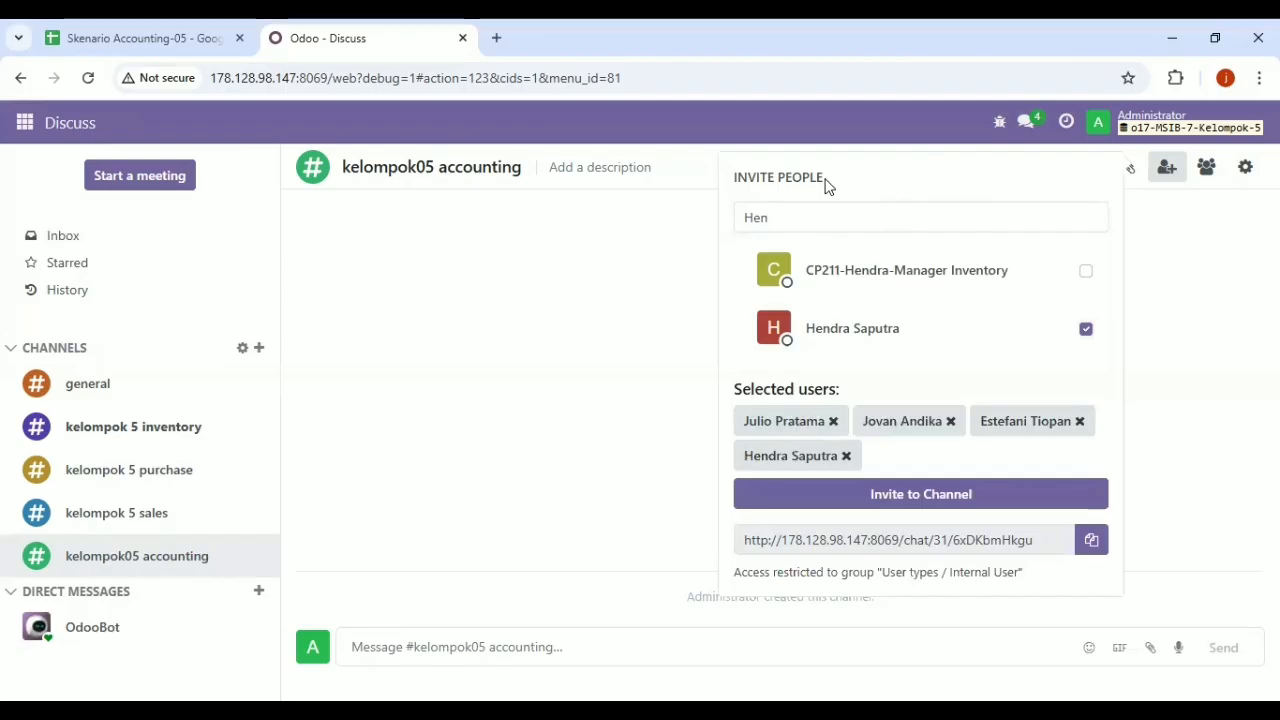
pyautogui.press('BackSpace')
pyautogui.press('BackSpace')
pyautogui.press('BackSpace')
pyautogui.write('Fiko')
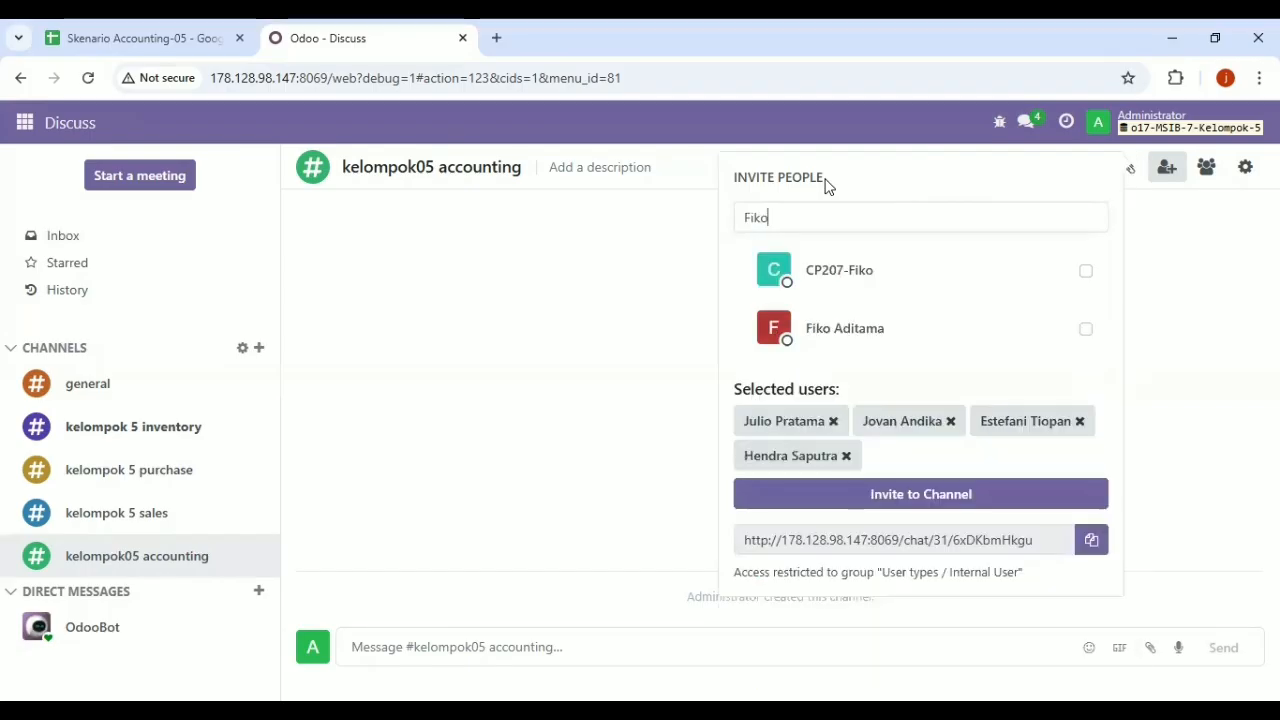
pyautogui.click(1085, 329)
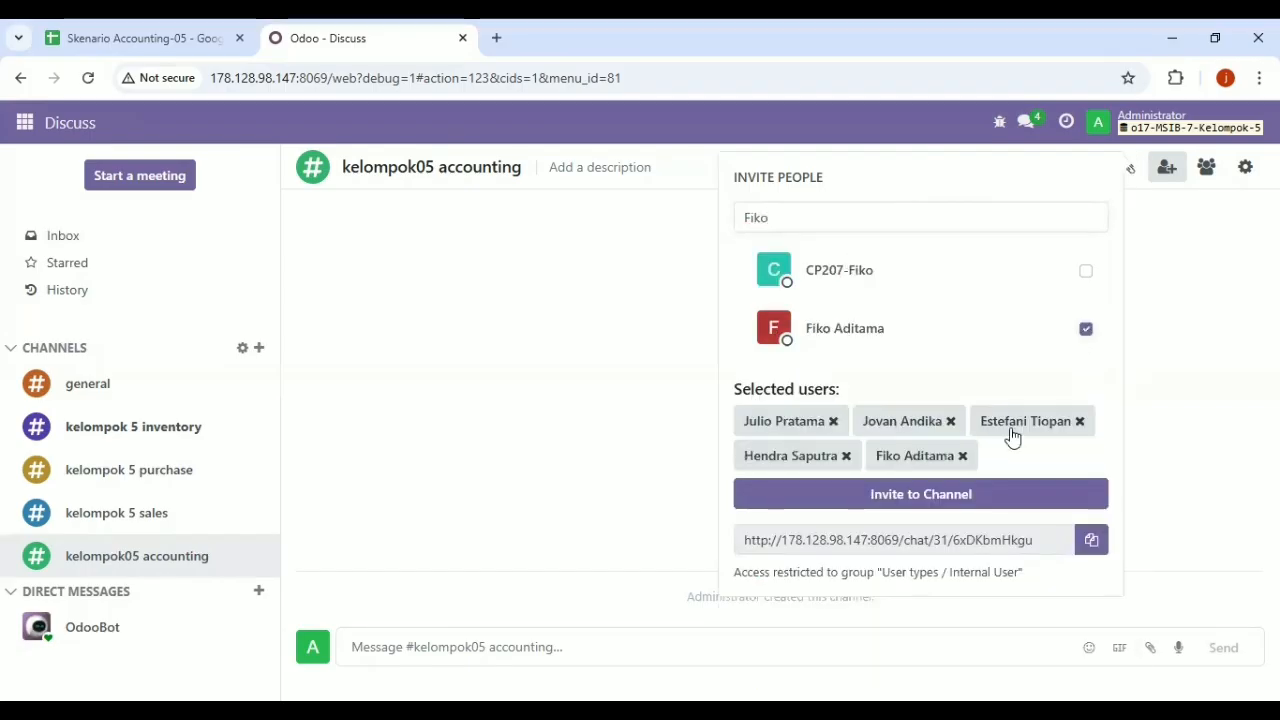
pyautogui.click(993, 496)
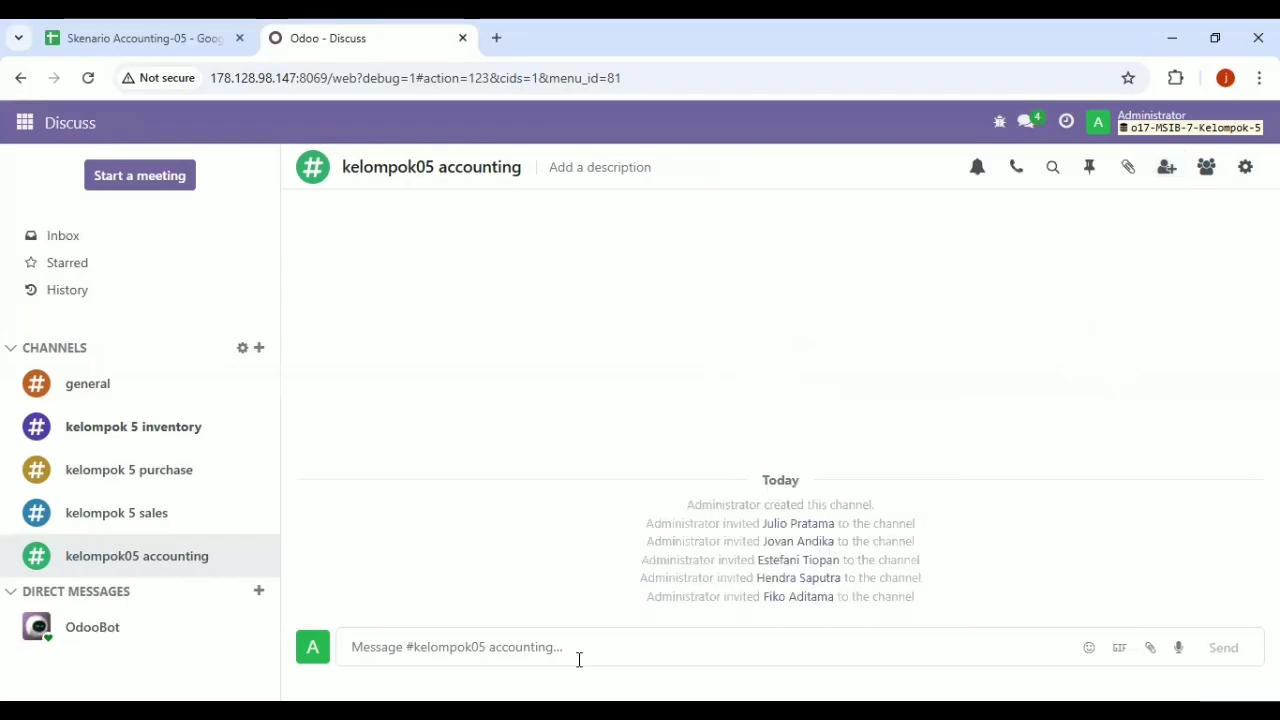
# - Send the message 'Halloo' in the kelompok05 accounting channel
pyautogui.write('Hallo')
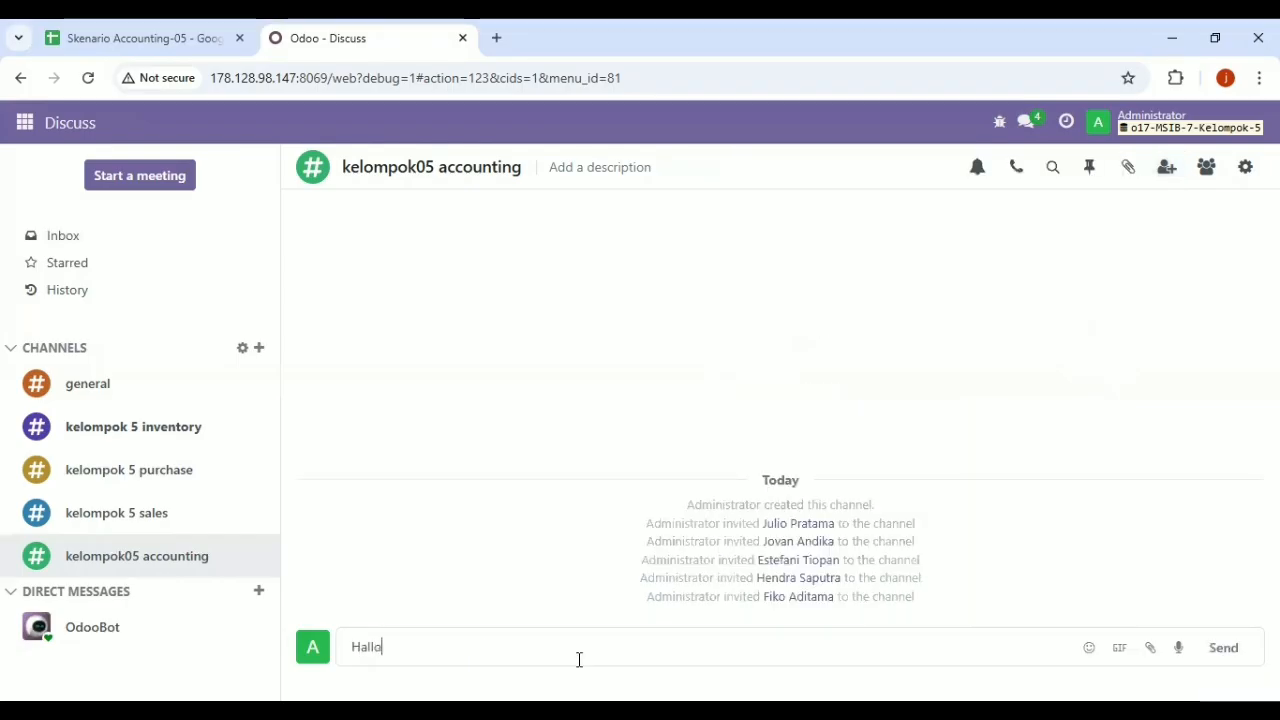
pyautogui.write('o')
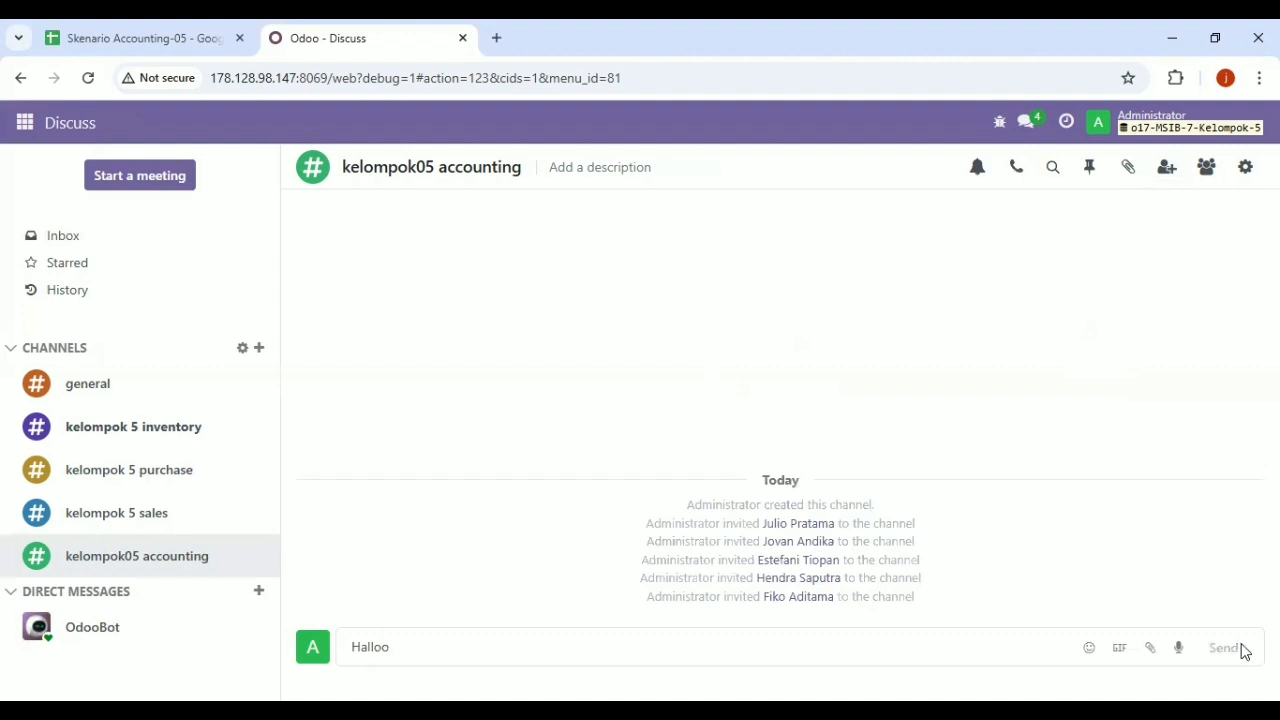
pyautogui.press('Return')
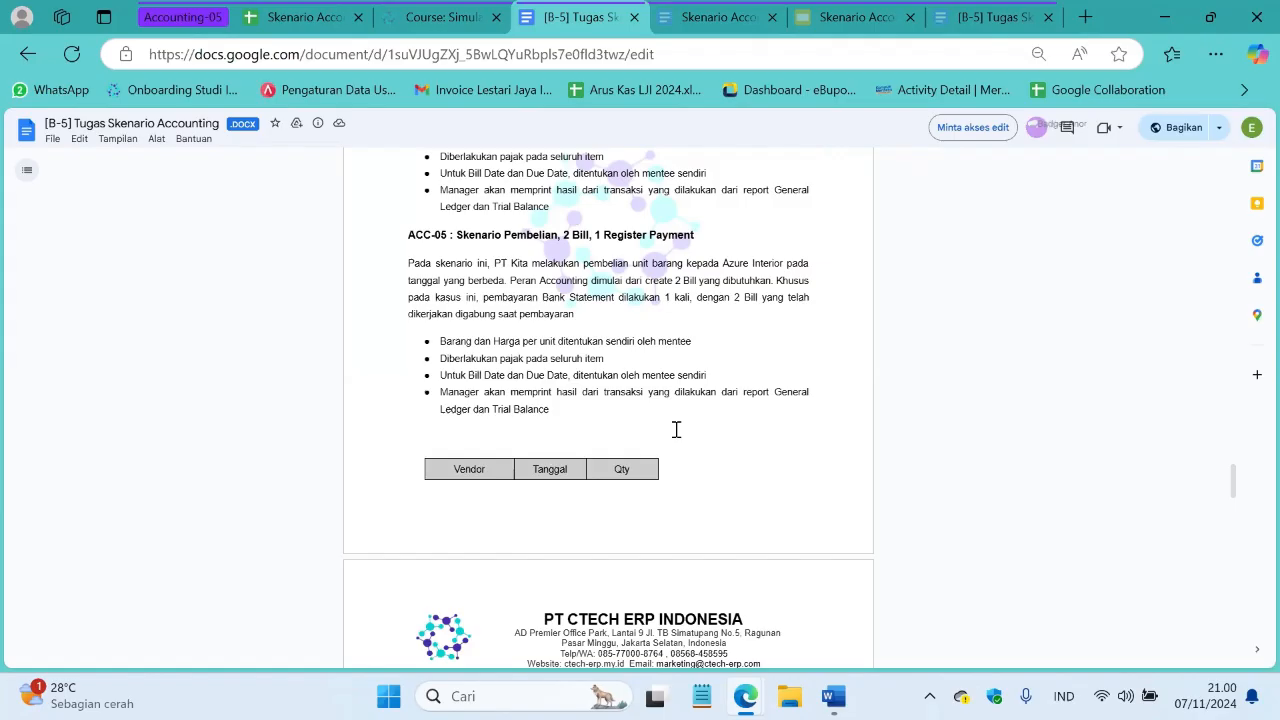
# - Review the Acc05 purchase list on the List sheet, then reopen Odoo's Accounting dashboard
pyautogui.hotkey('ctrl', '2')
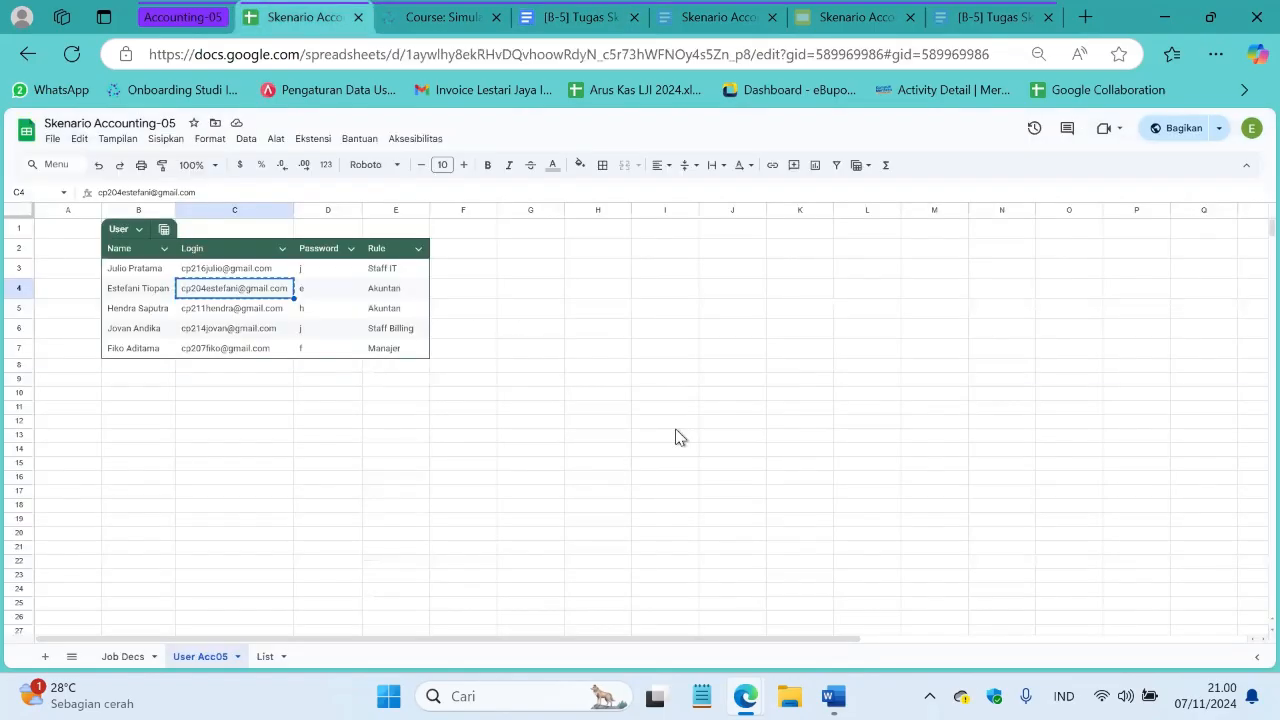
pyautogui.click(264, 656)
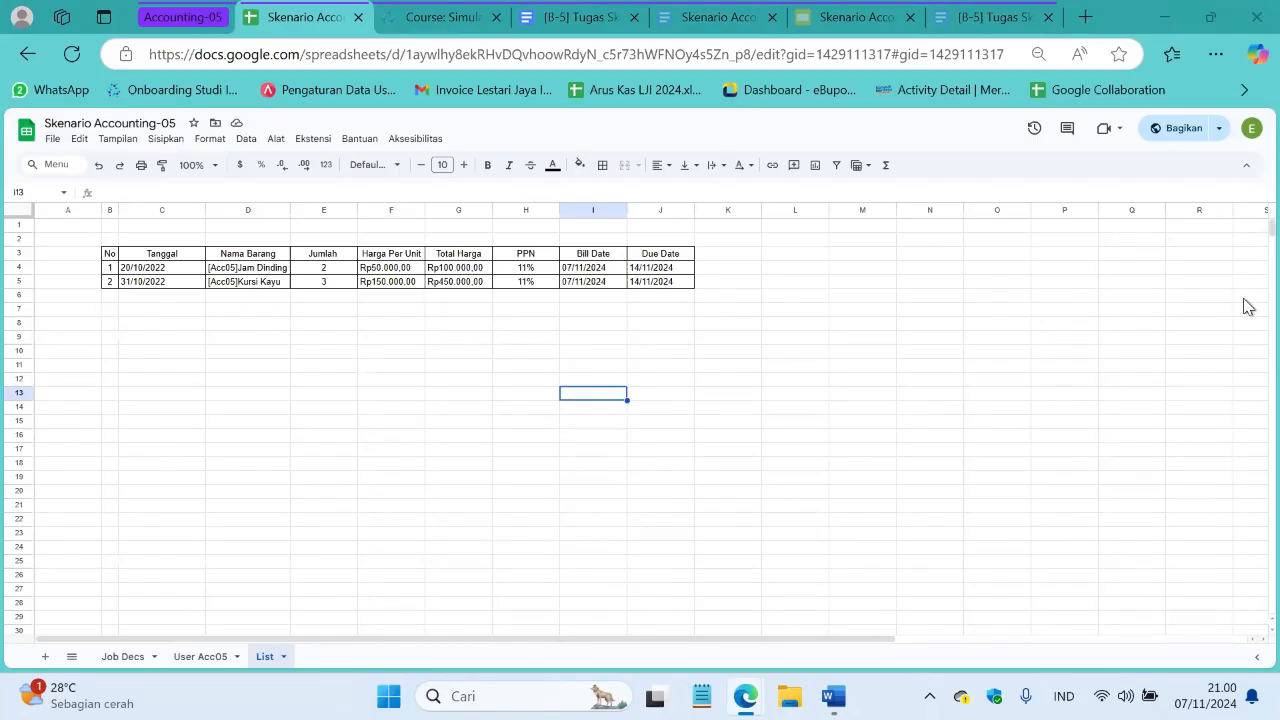
pyautogui.hotkey('alt', 'Tab')
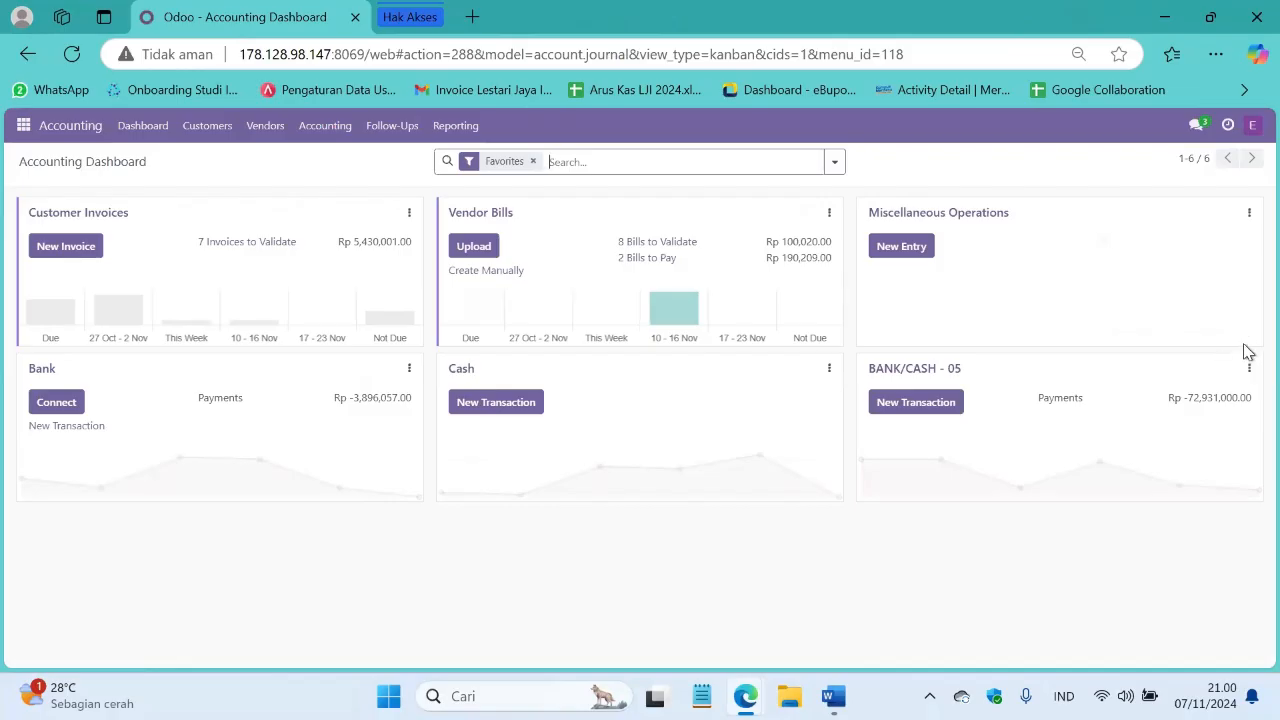
pyautogui.click(18, 130)
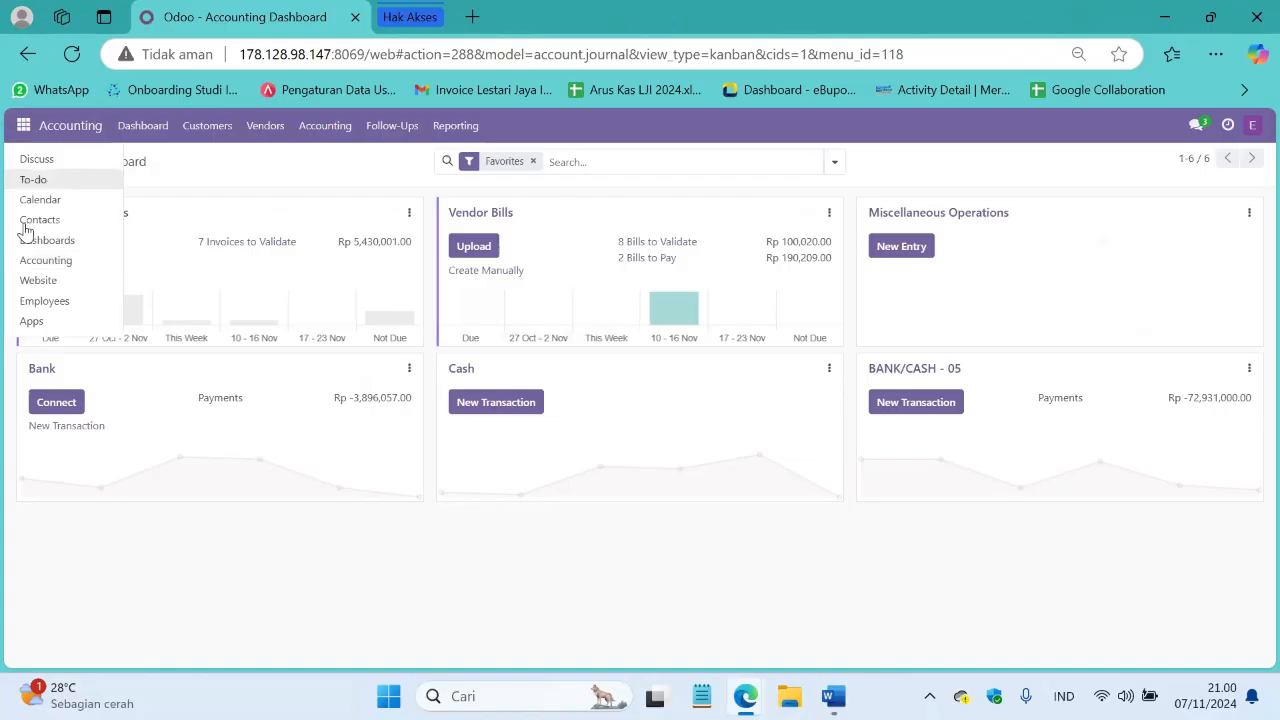
pyautogui.click(38, 265)
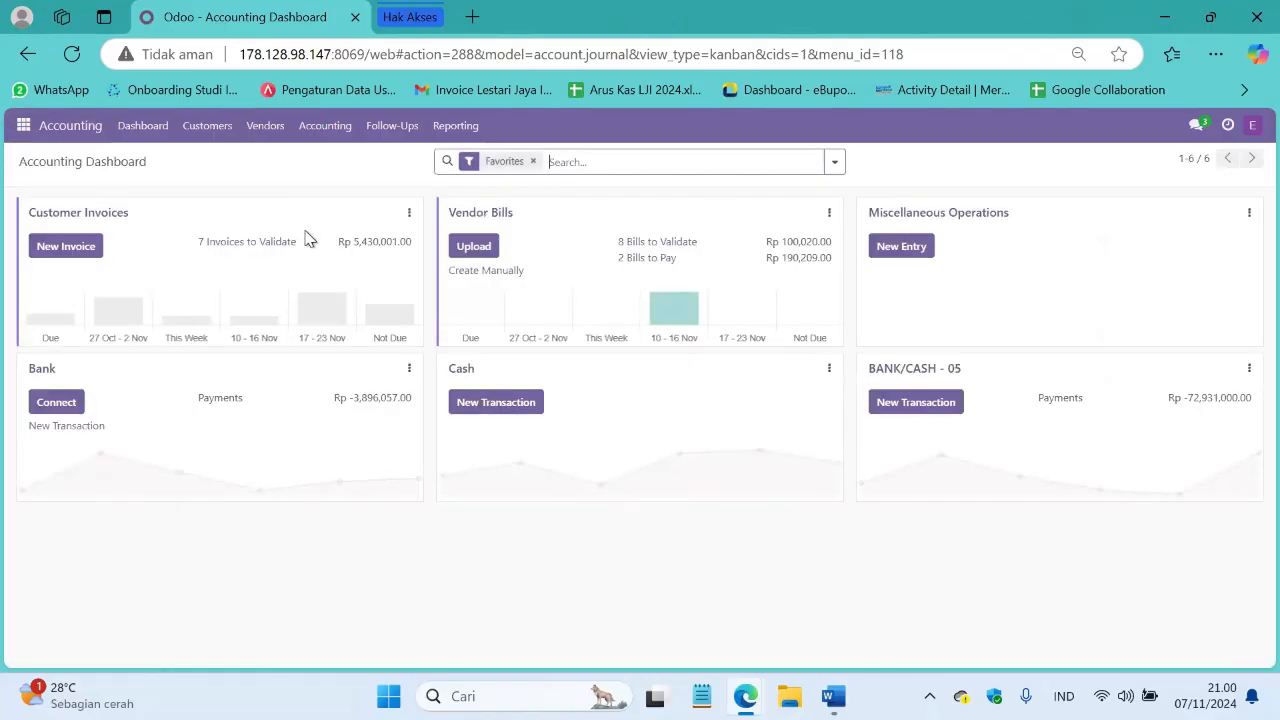
# - Start a new vendor bill for Azure Interior with bill date 11/07/2024
pyautogui.click(267, 127)
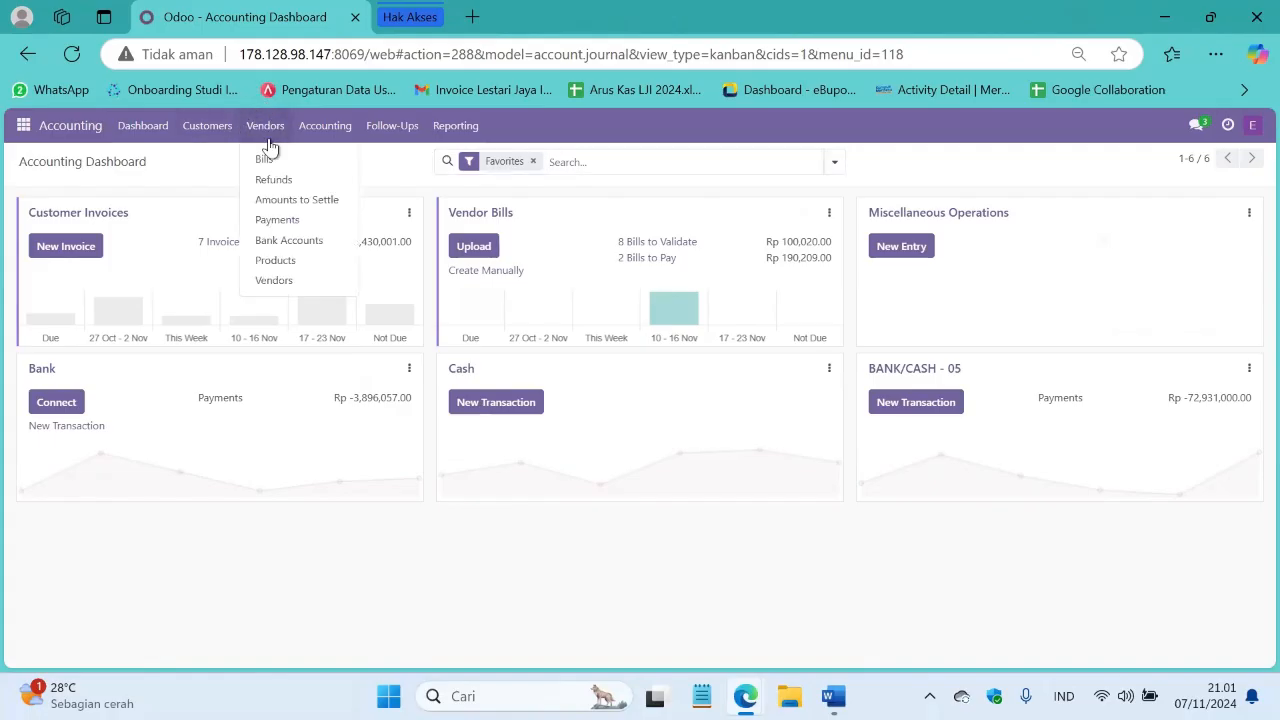
pyautogui.click(265, 161)
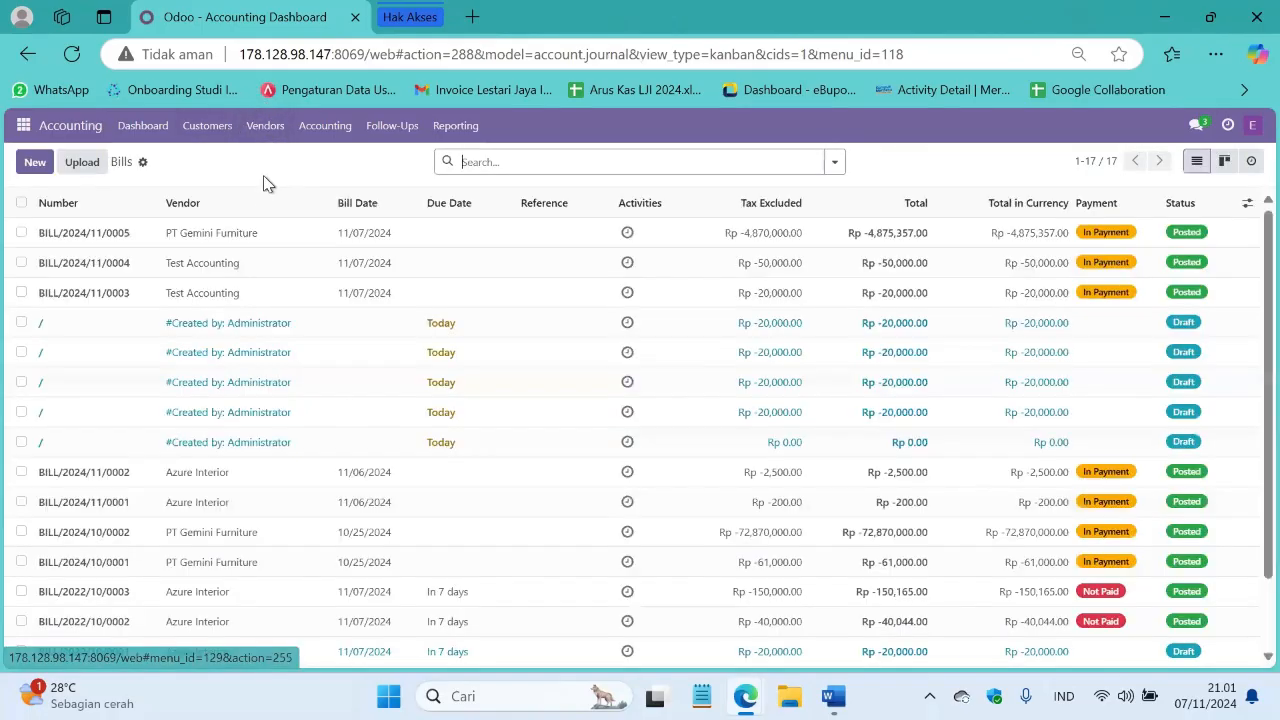
pyautogui.click(38, 165)
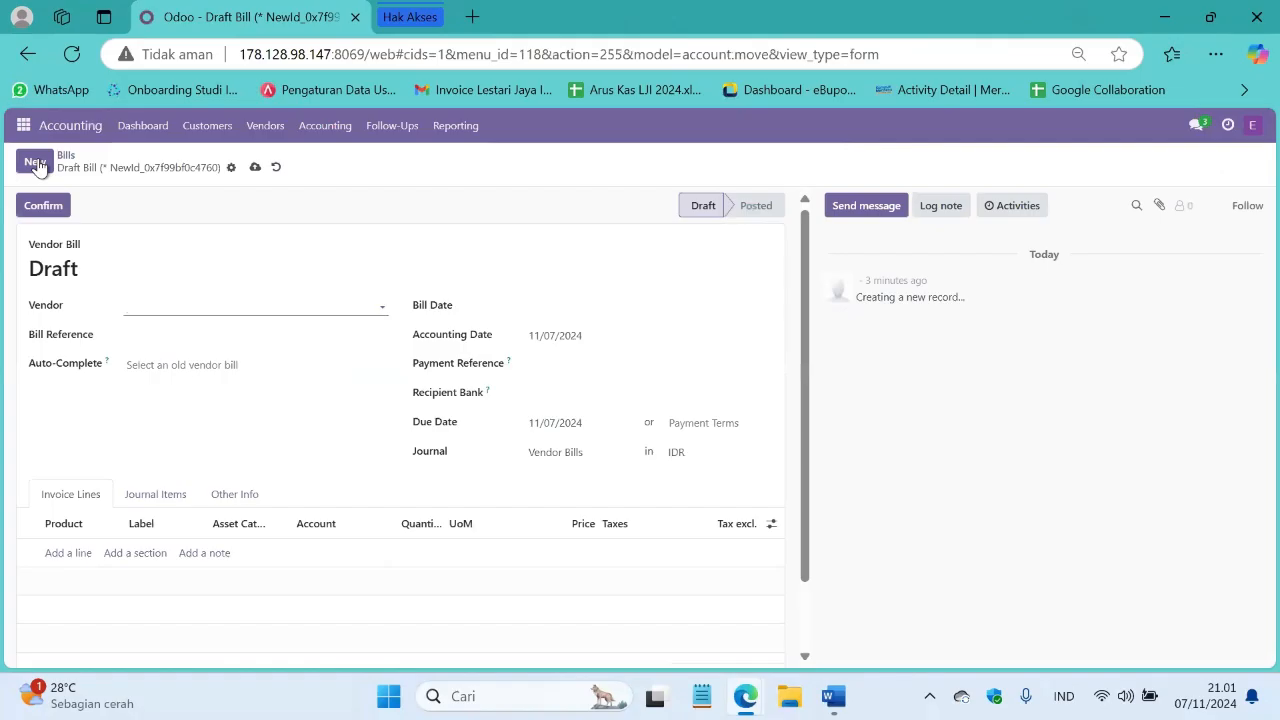
pyautogui.click(184, 305)
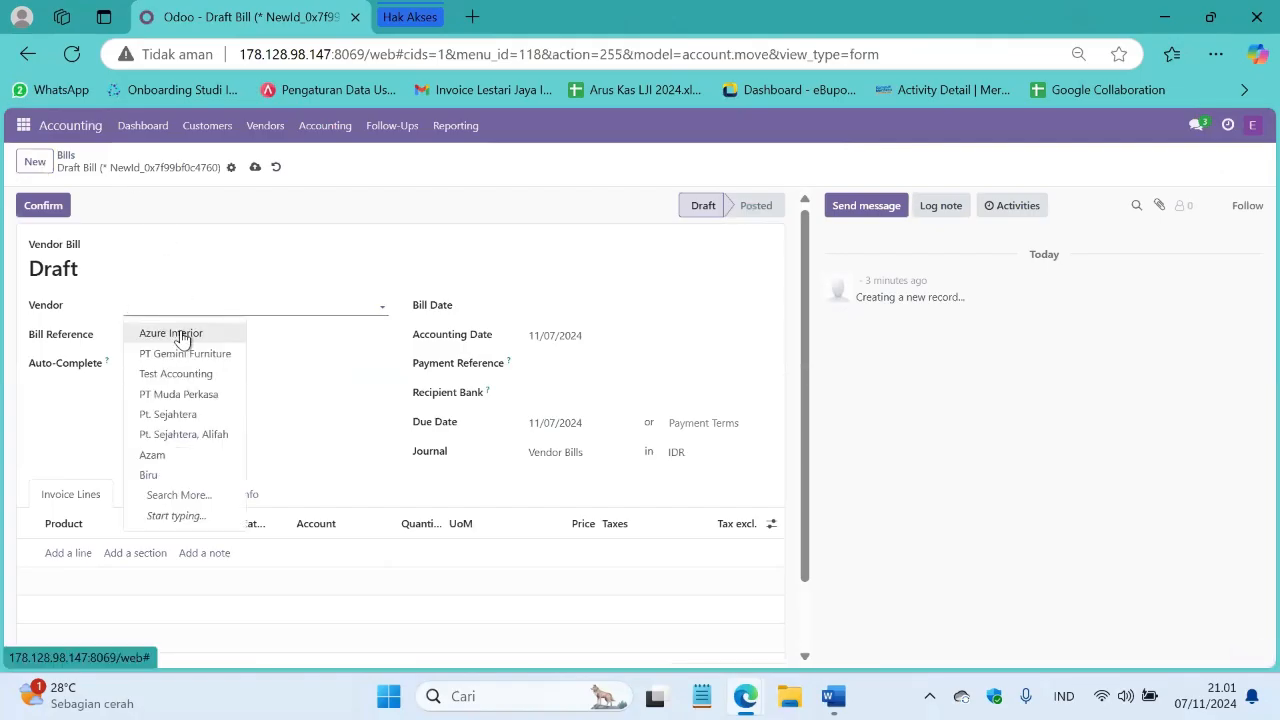
pyautogui.click(181, 336)
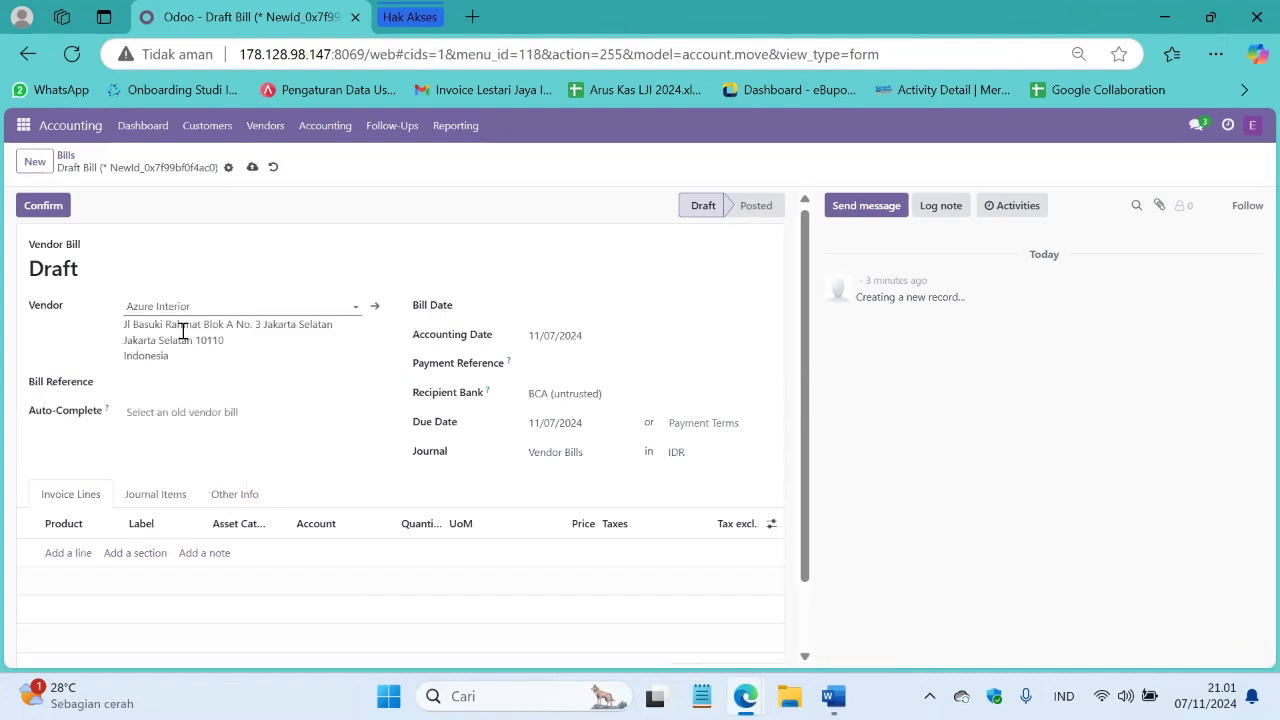
pyautogui.click(574, 316)
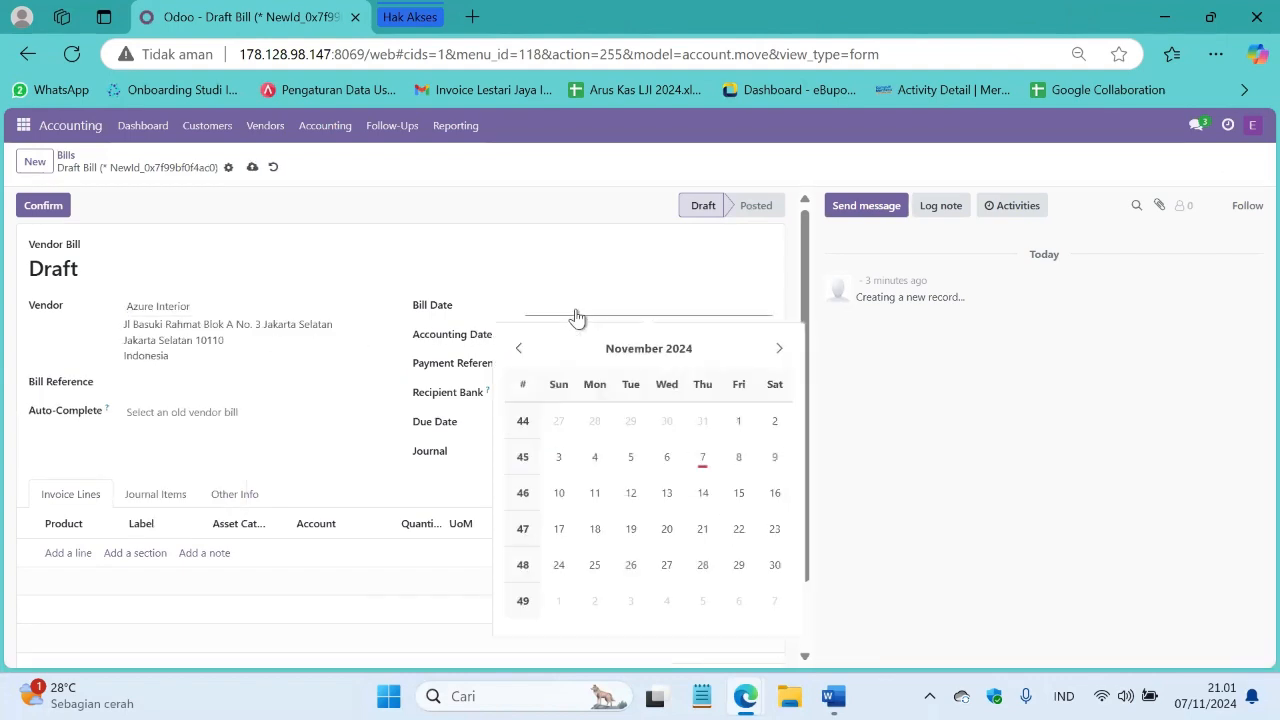
pyautogui.click(703, 464)
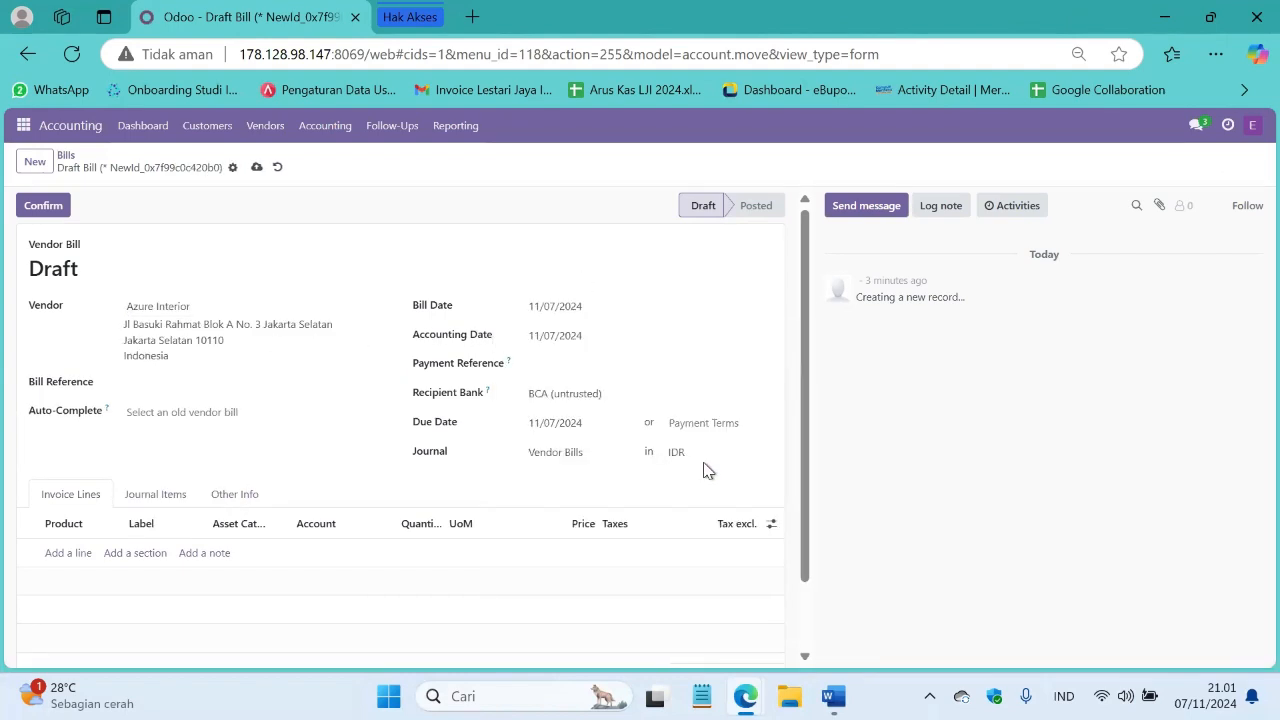
# - Set accounting date 10/20/2022, due date 11/14/2024 and the numbered BCA recipient bank account
pyautogui.click(586, 340)
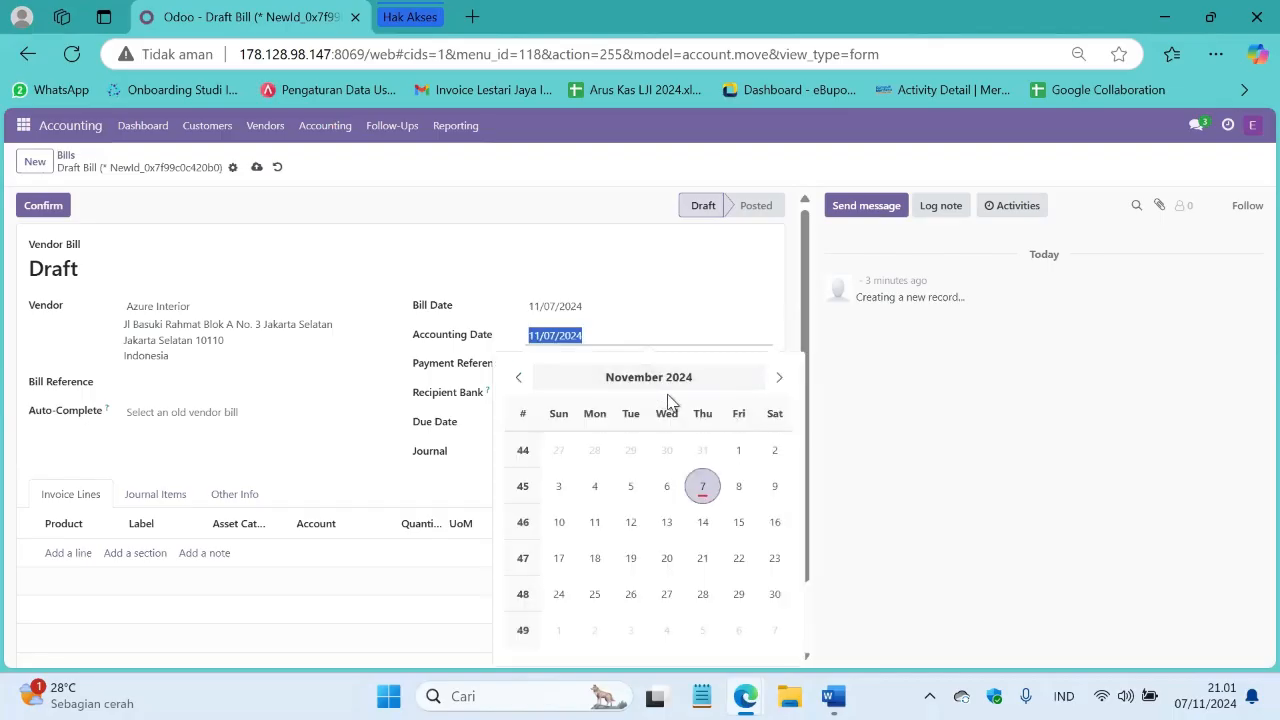
pyautogui.click(650, 378)
pyautogui.click(655, 378)
pyautogui.click(714, 426)
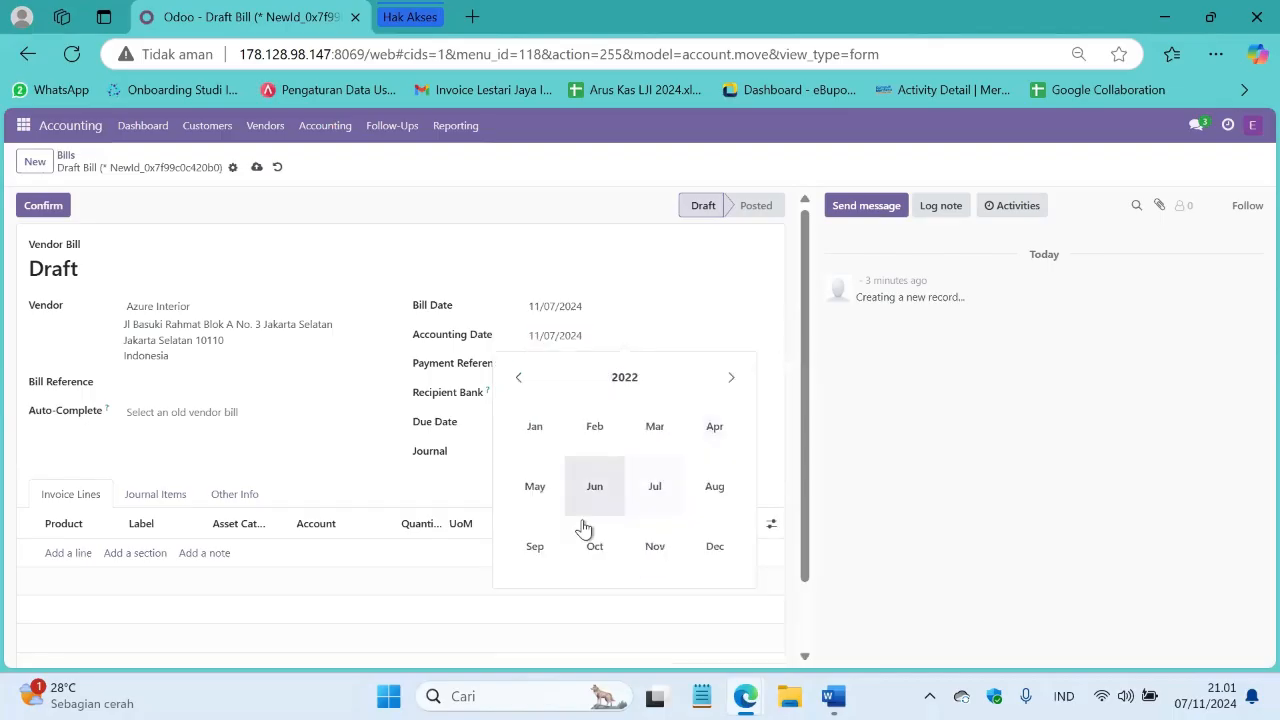
pyautogui.click(600, 550)
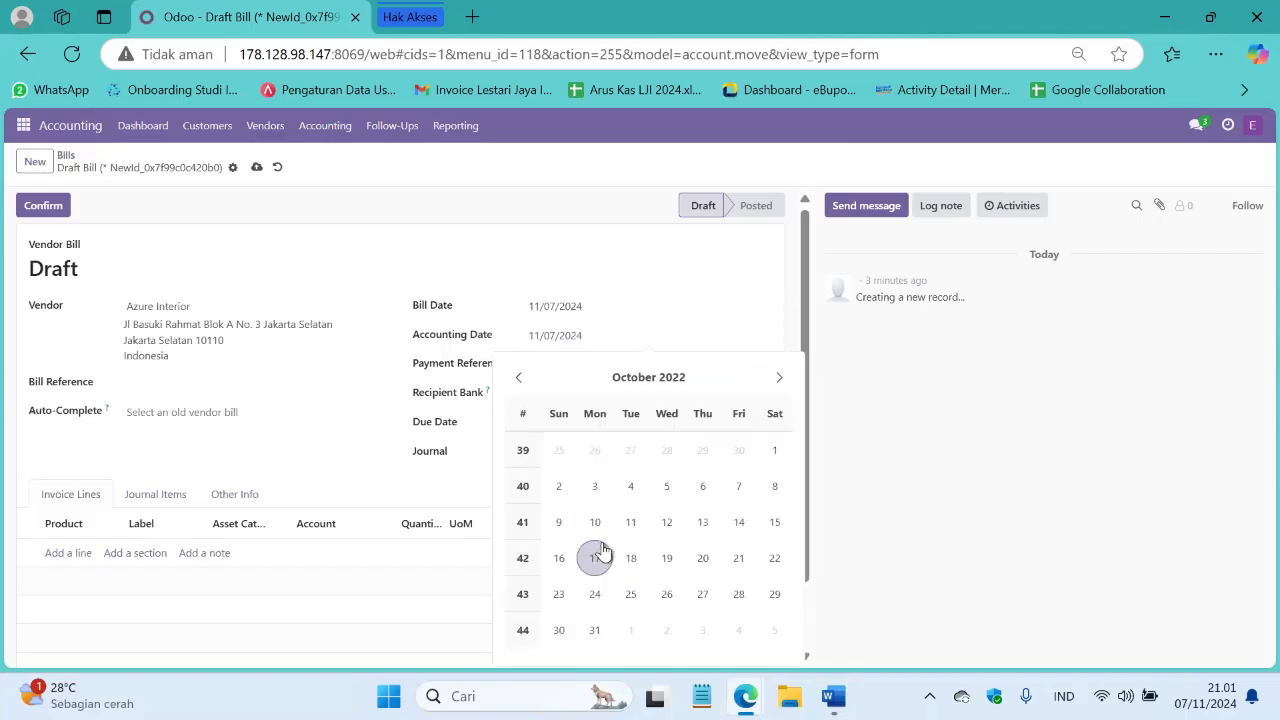
pyautogui.click(703, 554)
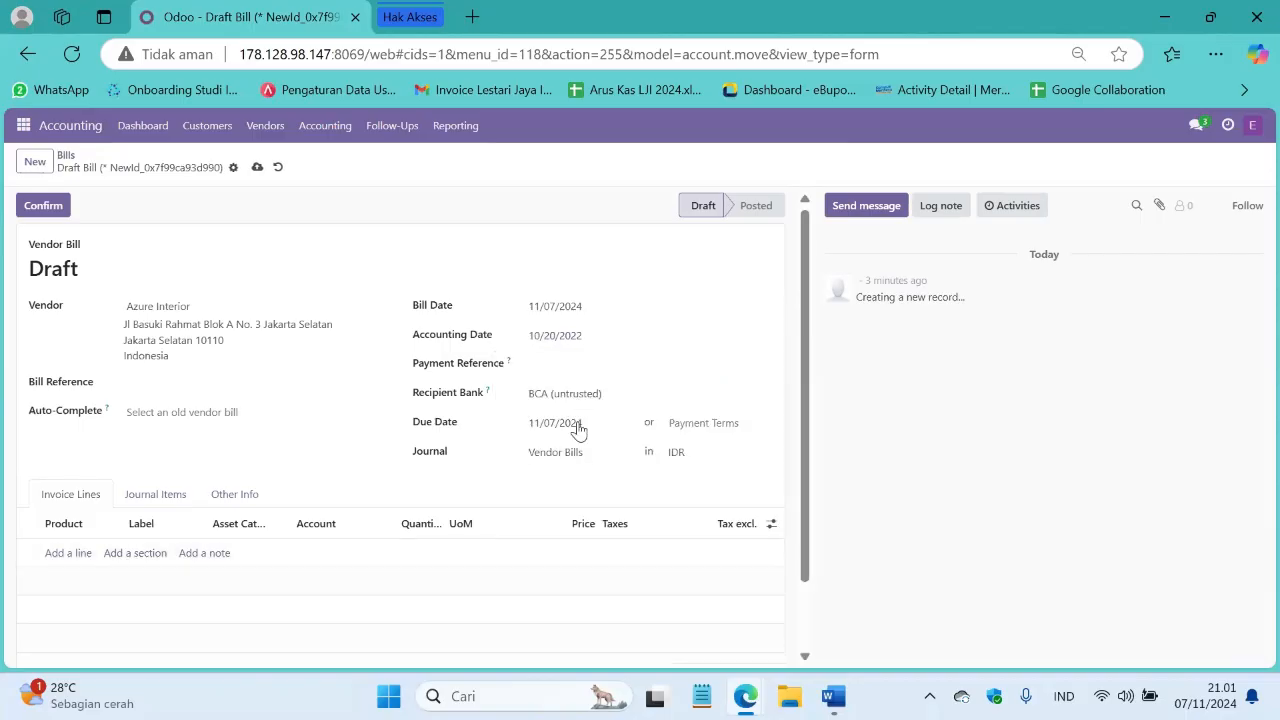
pyautogui.click(608, 432)
pyautogui.press('Escape')
pyautogui.click(663, 398)
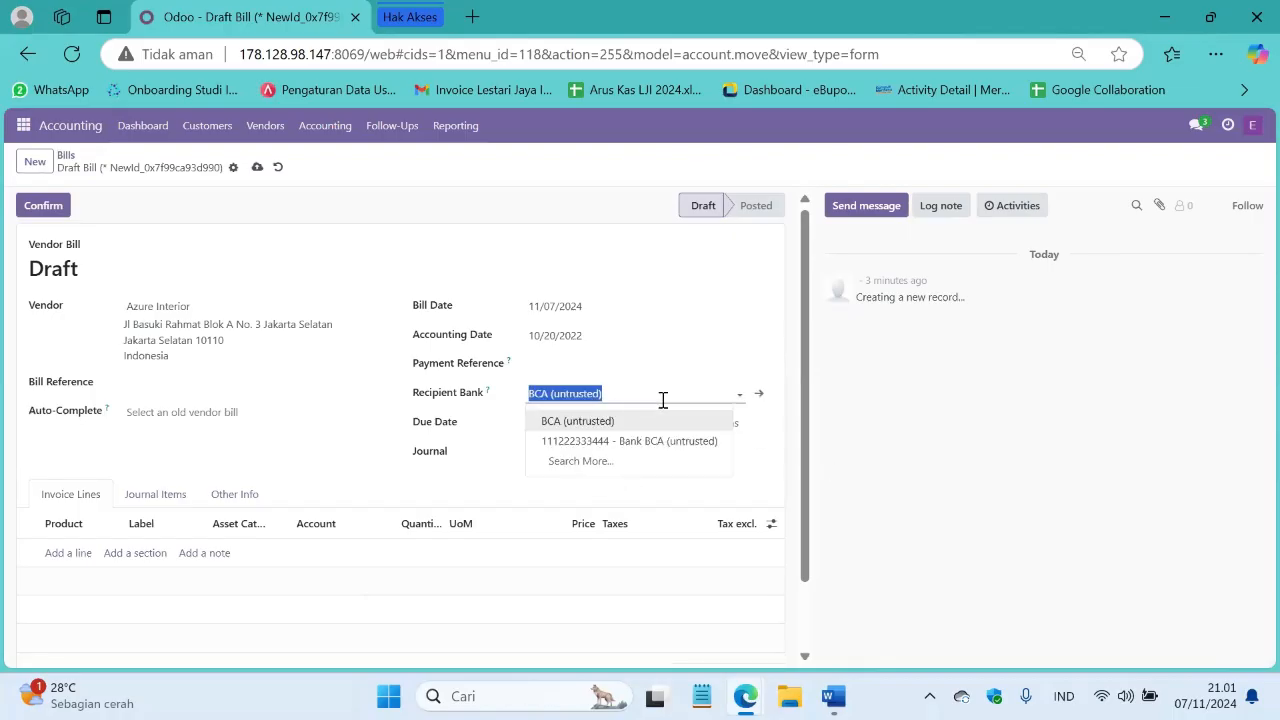
pyautogui.click(697, 445)
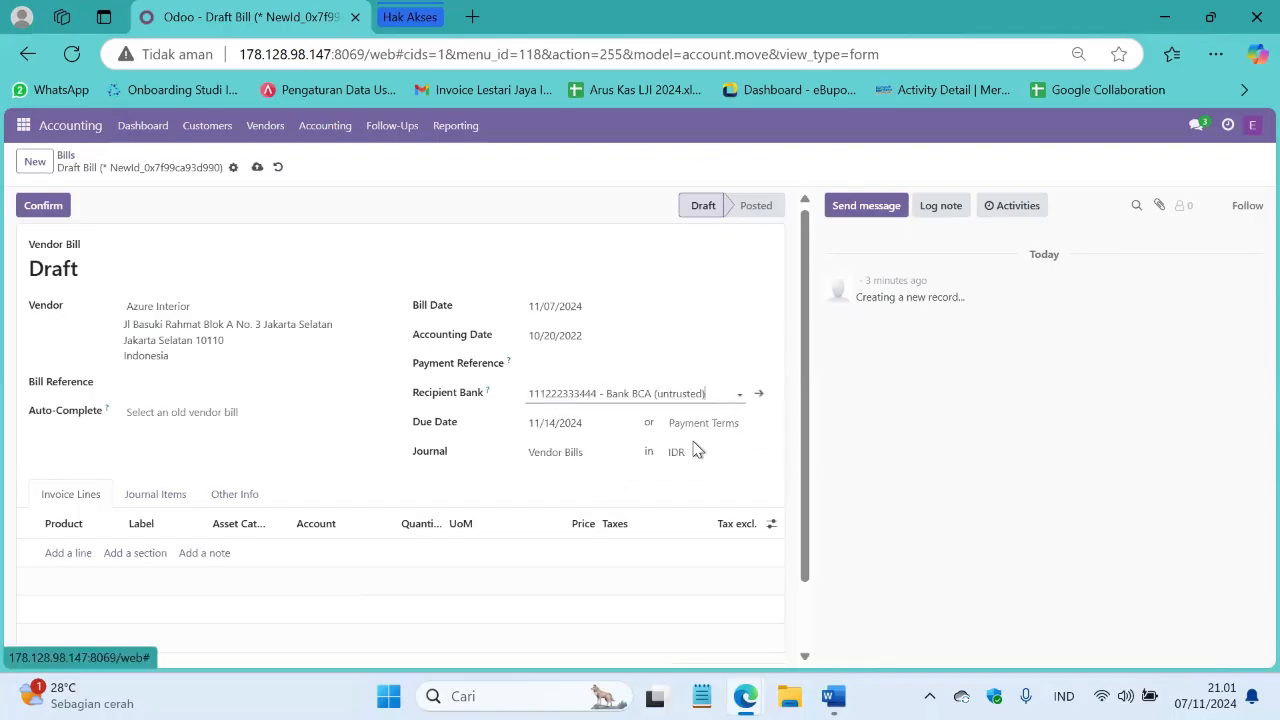
# - Add one [Acc05]Jam Dinding line with PPN IN 11% tax, save, and confirm the bill
pyautogui.click(77, 555)
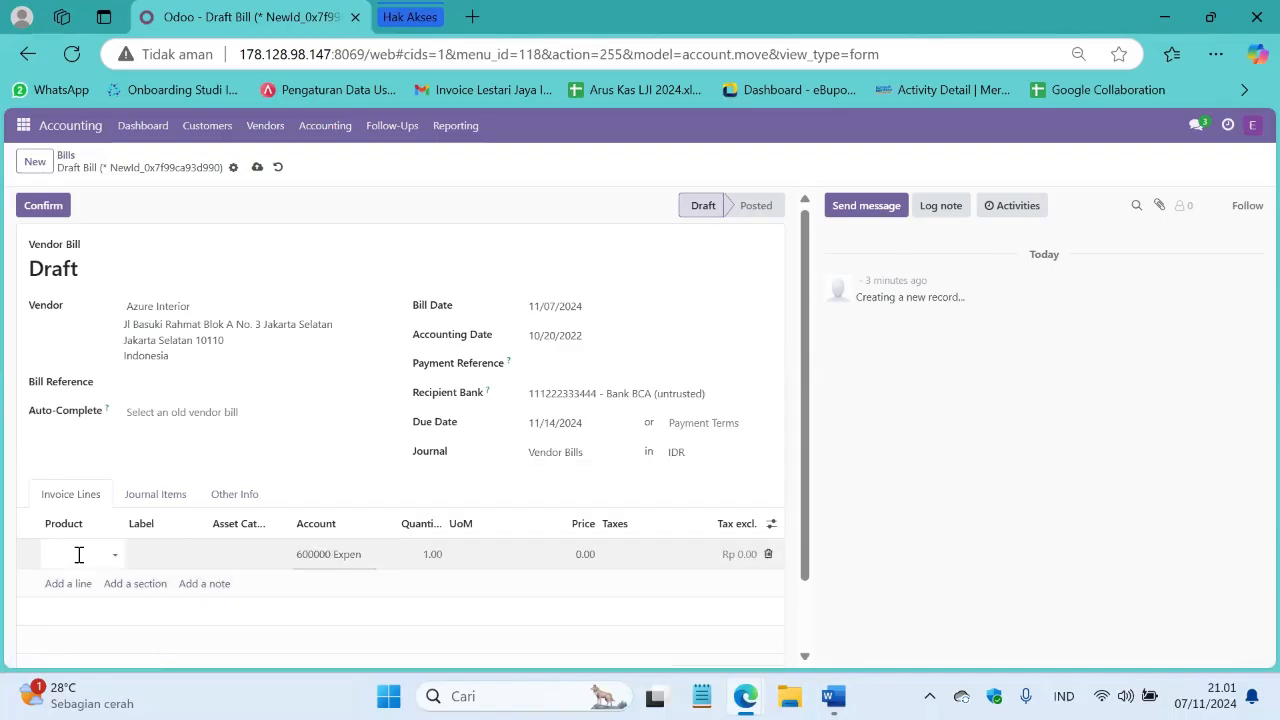
pyautogui.click(78, 555)
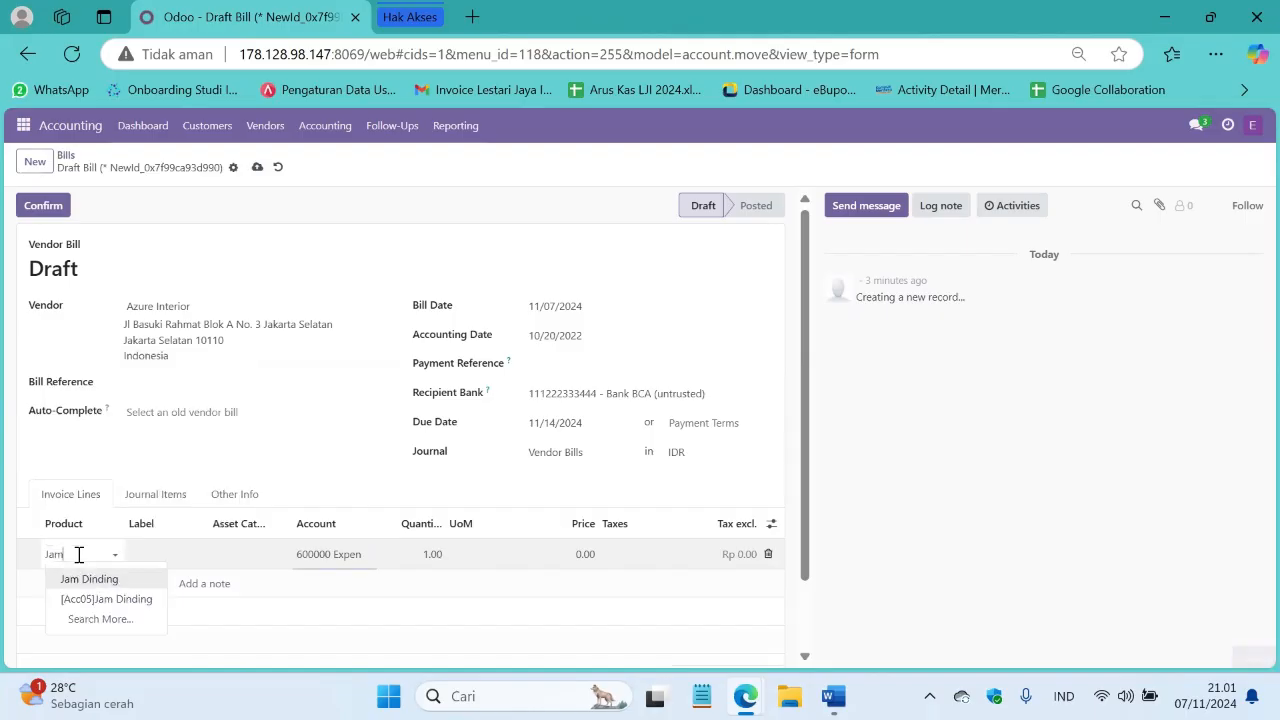
pyautogui.click(88, 600)
pyautogui.click(631, 561)
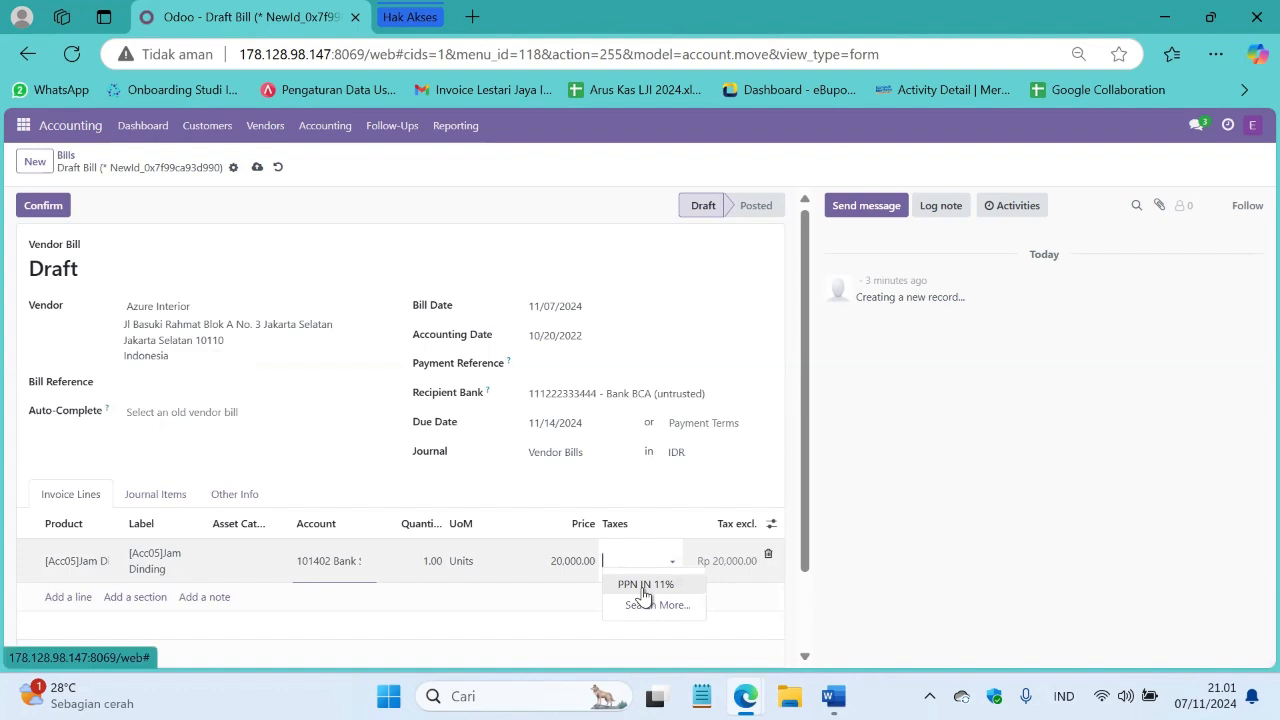
pyautogui.click(642, 587)
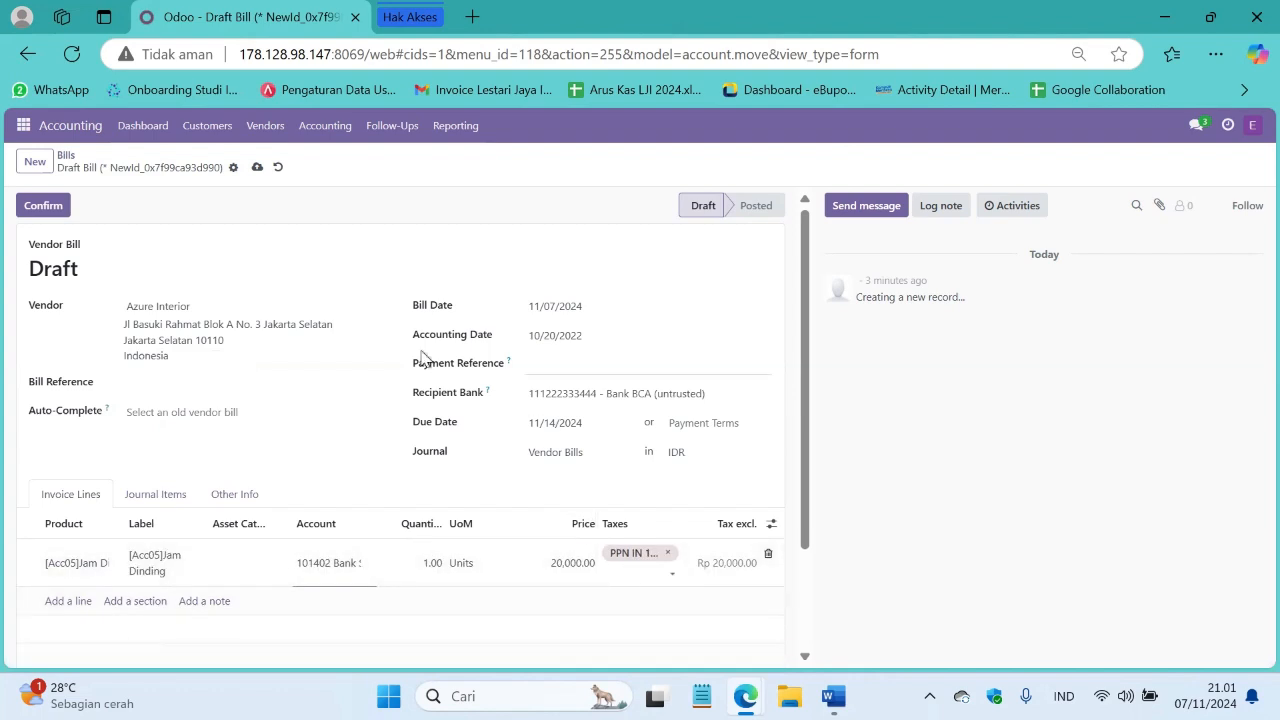
pyautogui.click(257, 168)
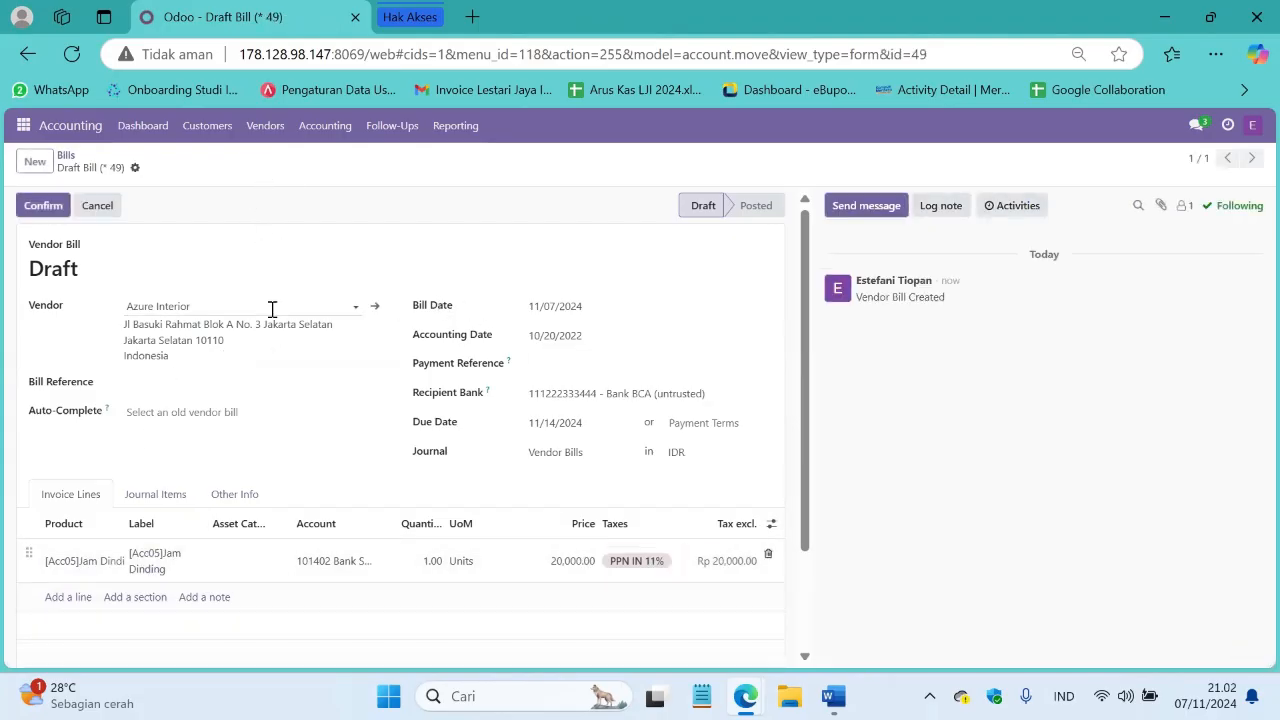
pyautogui.click(43, 207)
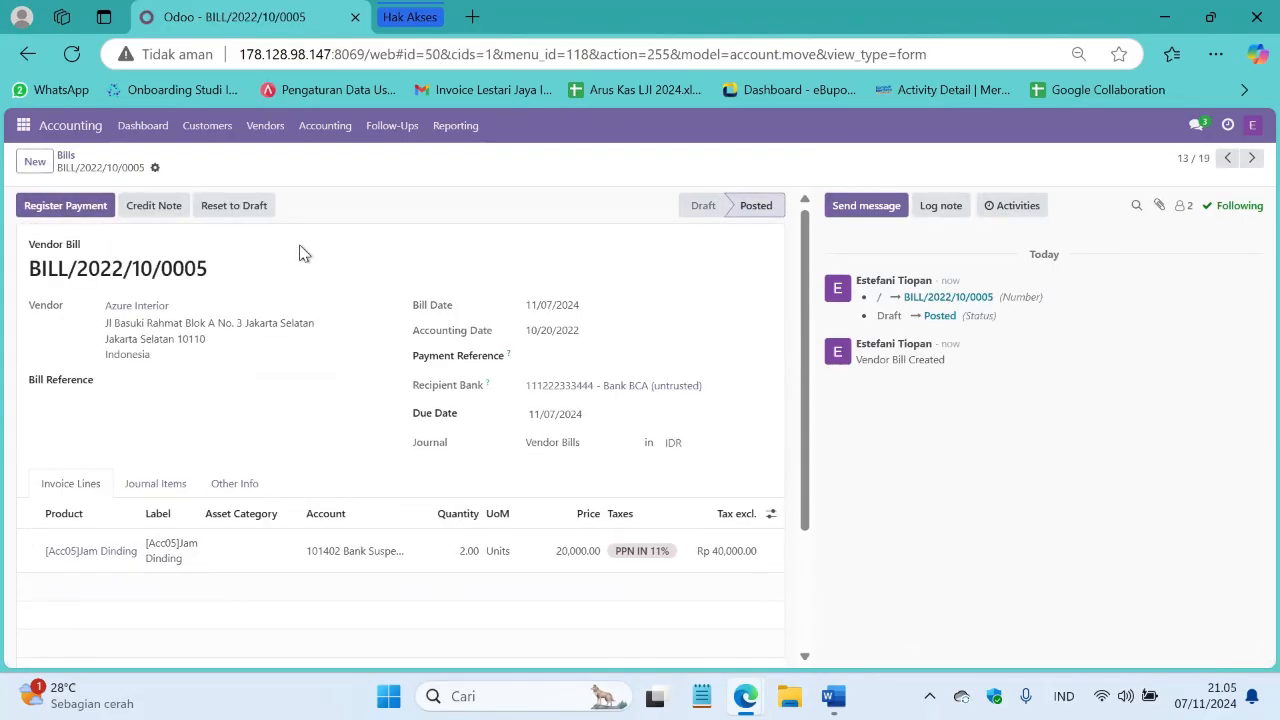
# - Start a second new vendor bill with Azure Interior as the vendor
pyautogui.click(267, 127)
pyautogui.click(264, 159)
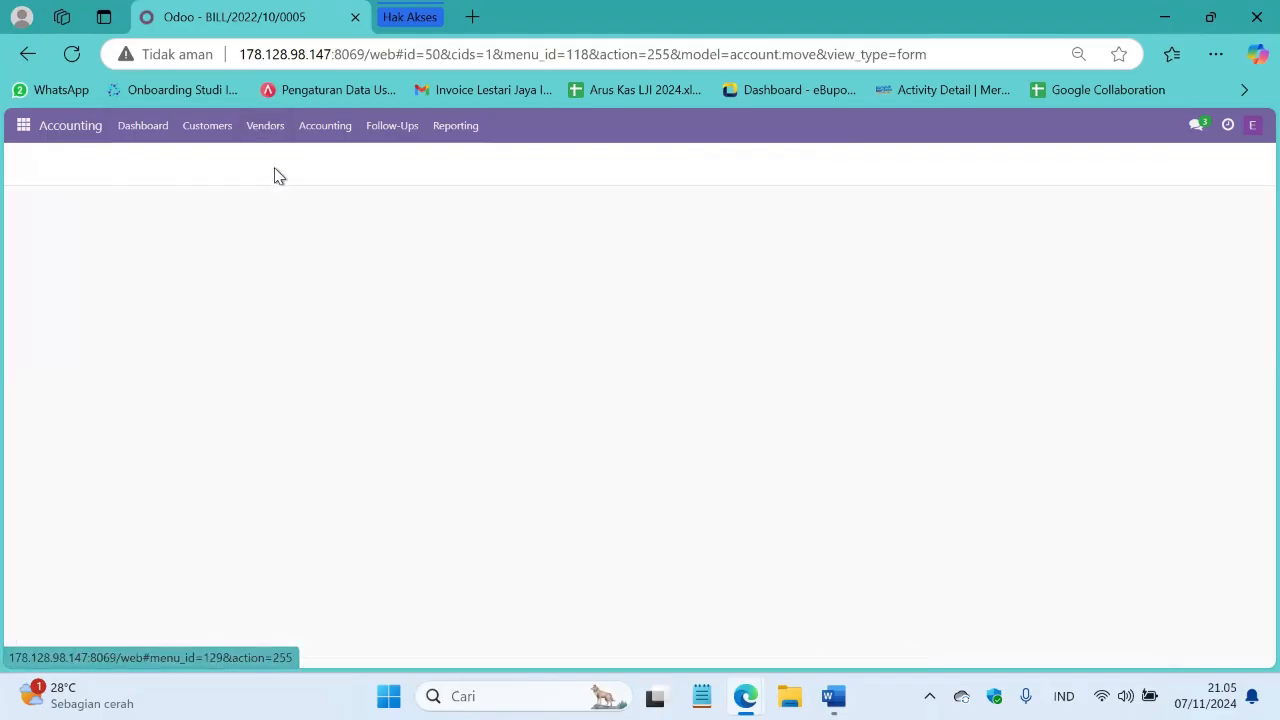
pyautogui.click(35, 161)
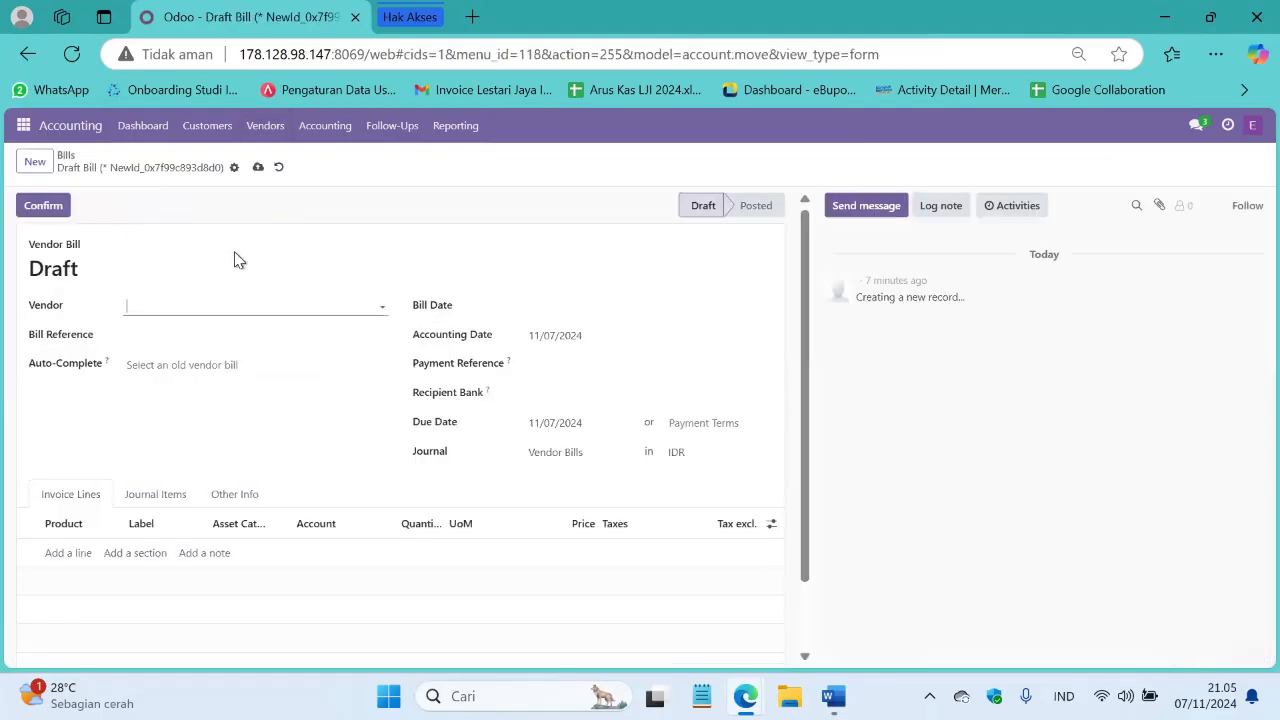
pyautogui.click(229, 306)
pyautogui.click(210, 334)
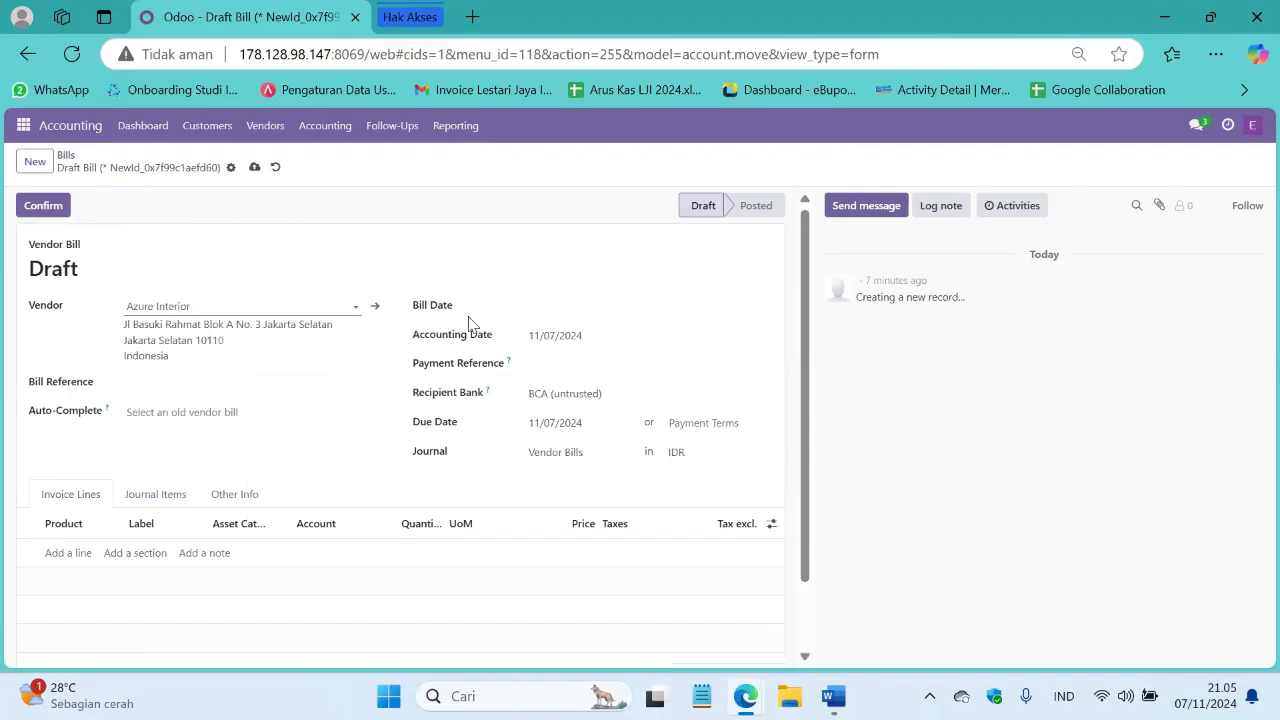
# - Set bill date 11/07/2024, open the accounting date picker, and consult the scenario spreadsheet
pyautogui.click(565, 310)
pyautogui.press('Escape')
pyautogui.click(597, 345)
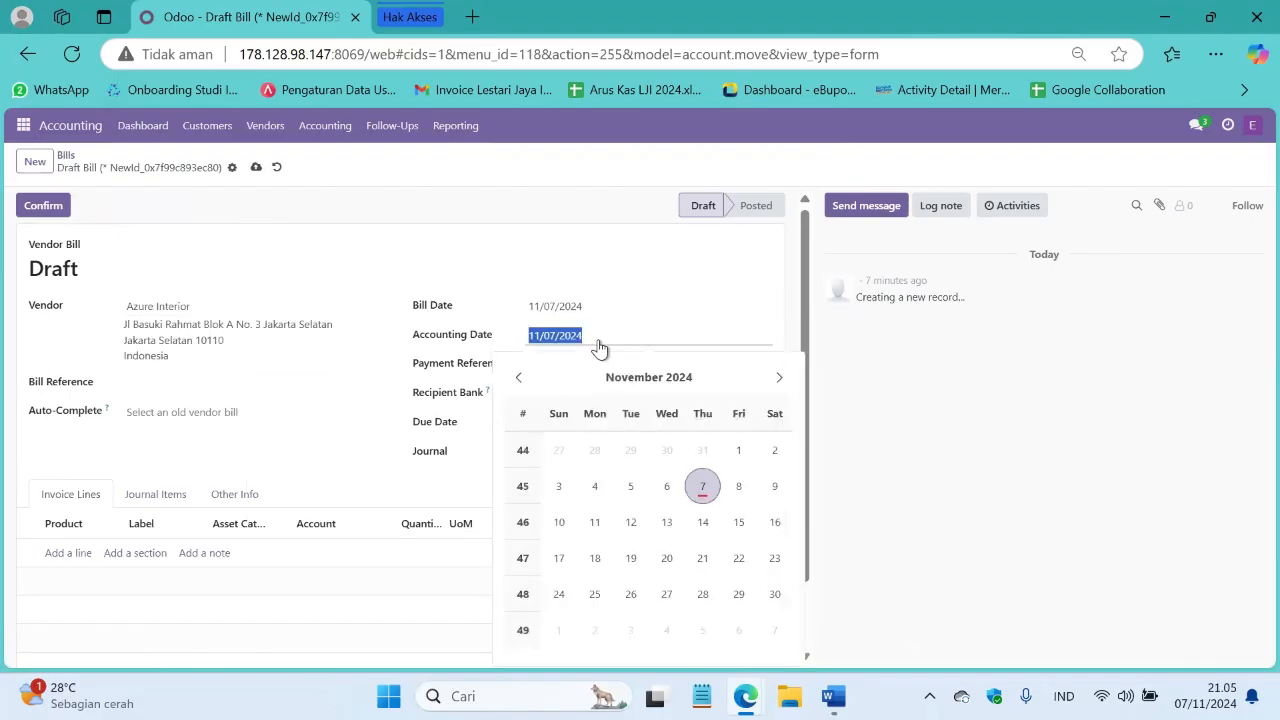
pyautogui.click(669, 386)
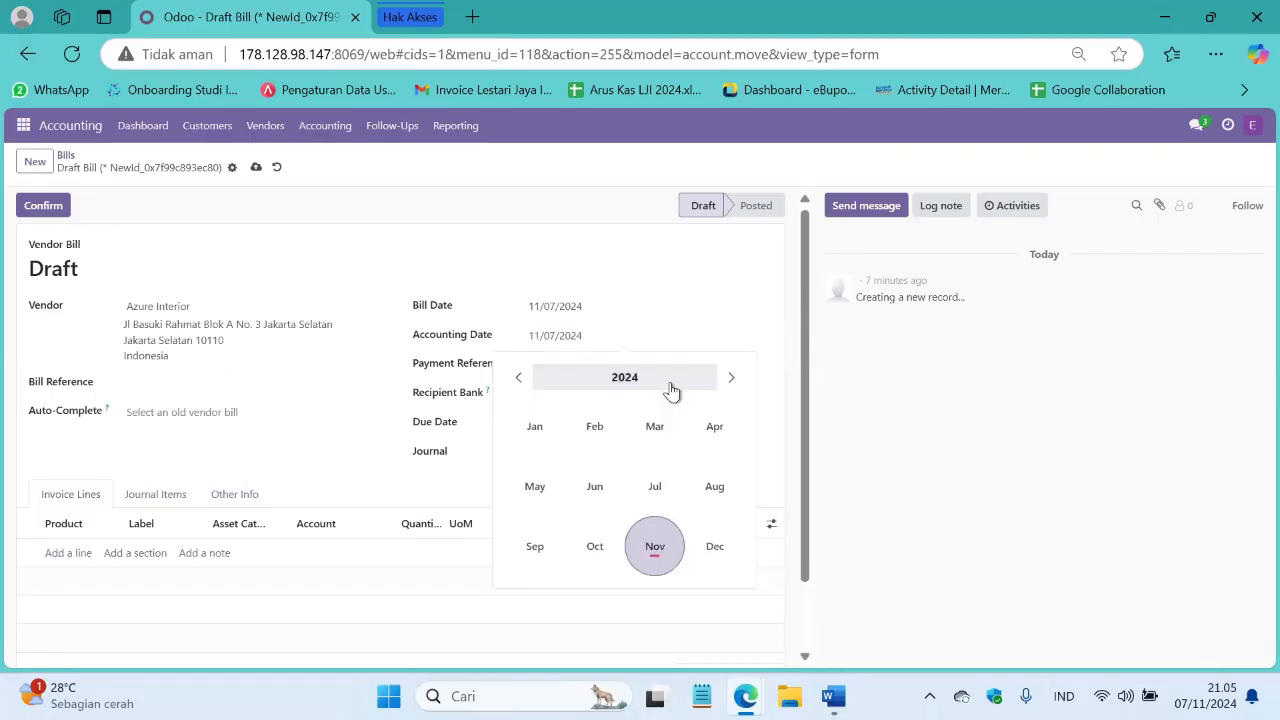
pyautogui.hotkey('alt', 'Tab')
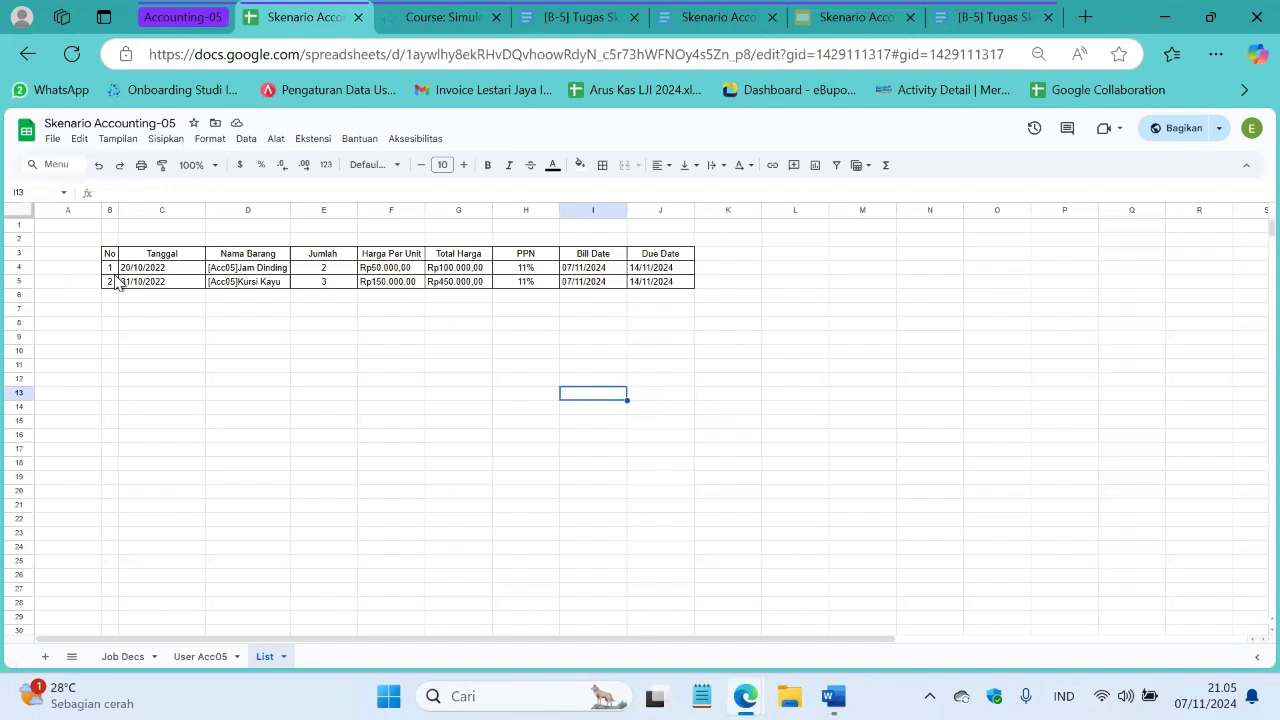
# - Set the second bill's accounting date to 10/31/2022
pyautogui.hotkey('alt', 'Tab')
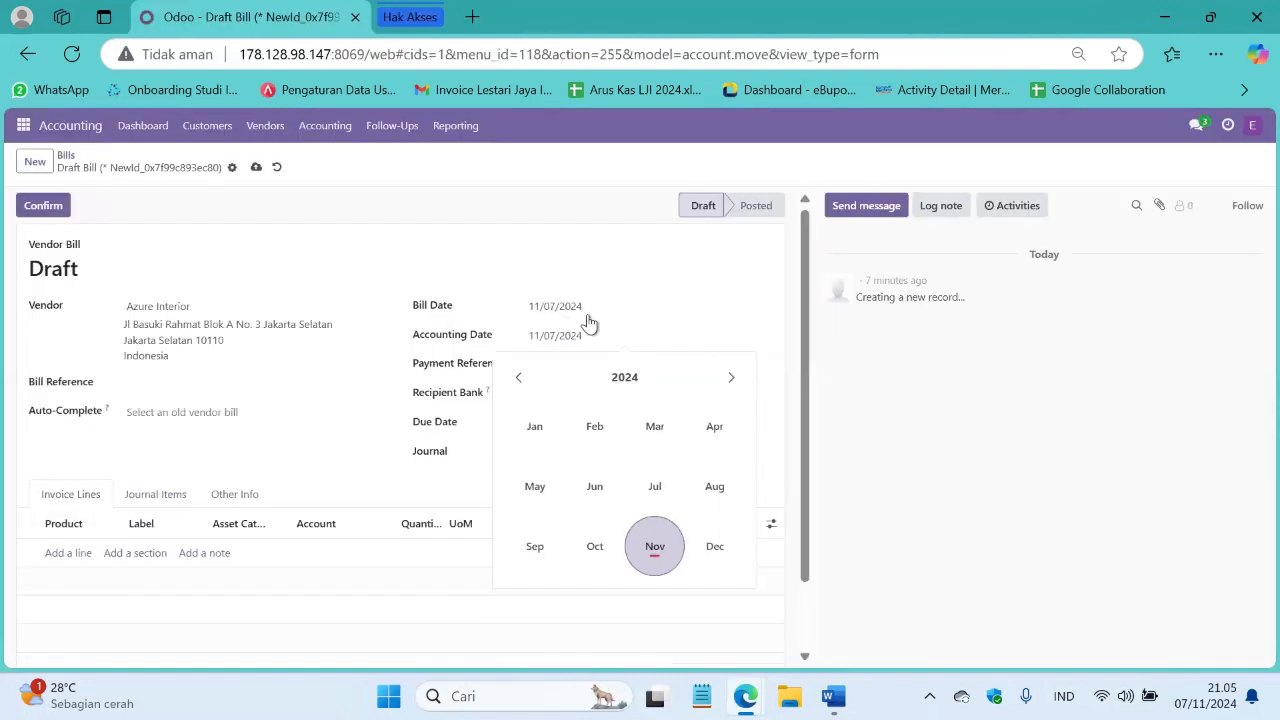
pyautogui.click(637, 380)
pyautogui.click(702, 440)
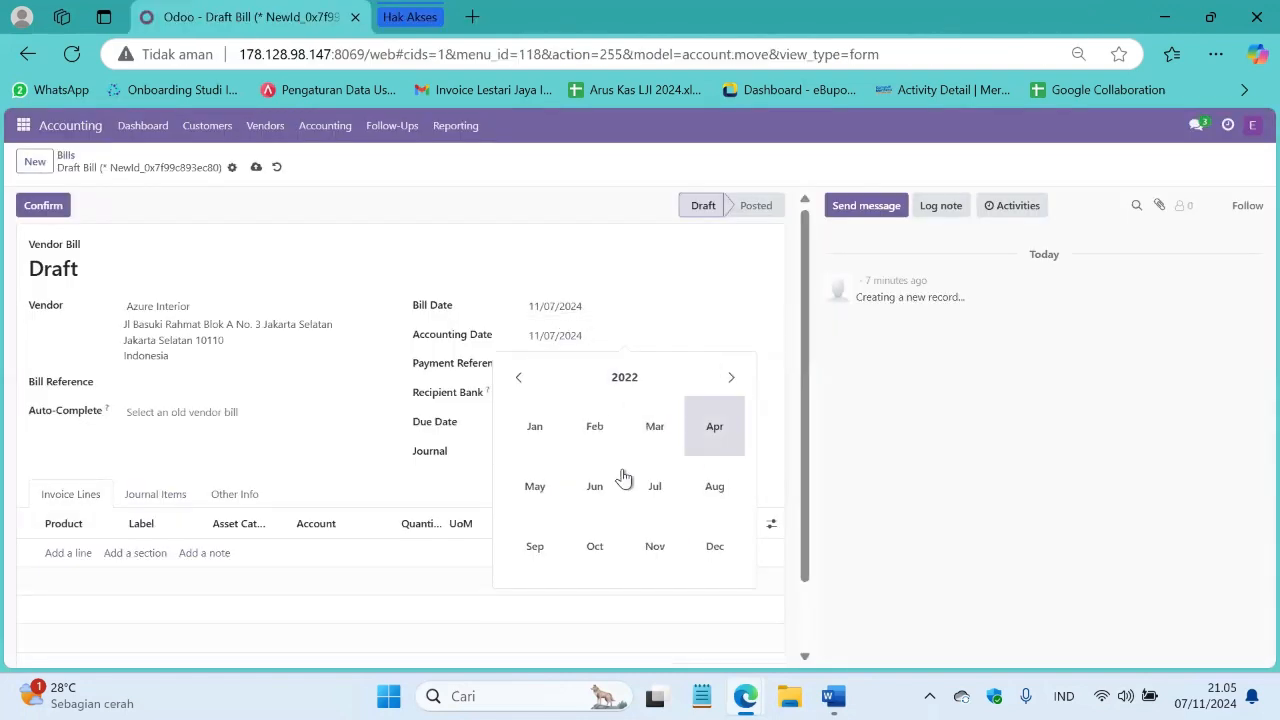
pyautogui.hotkey('alt', 'Tab')
pyautogui.hotkey('alt', 'Tab')
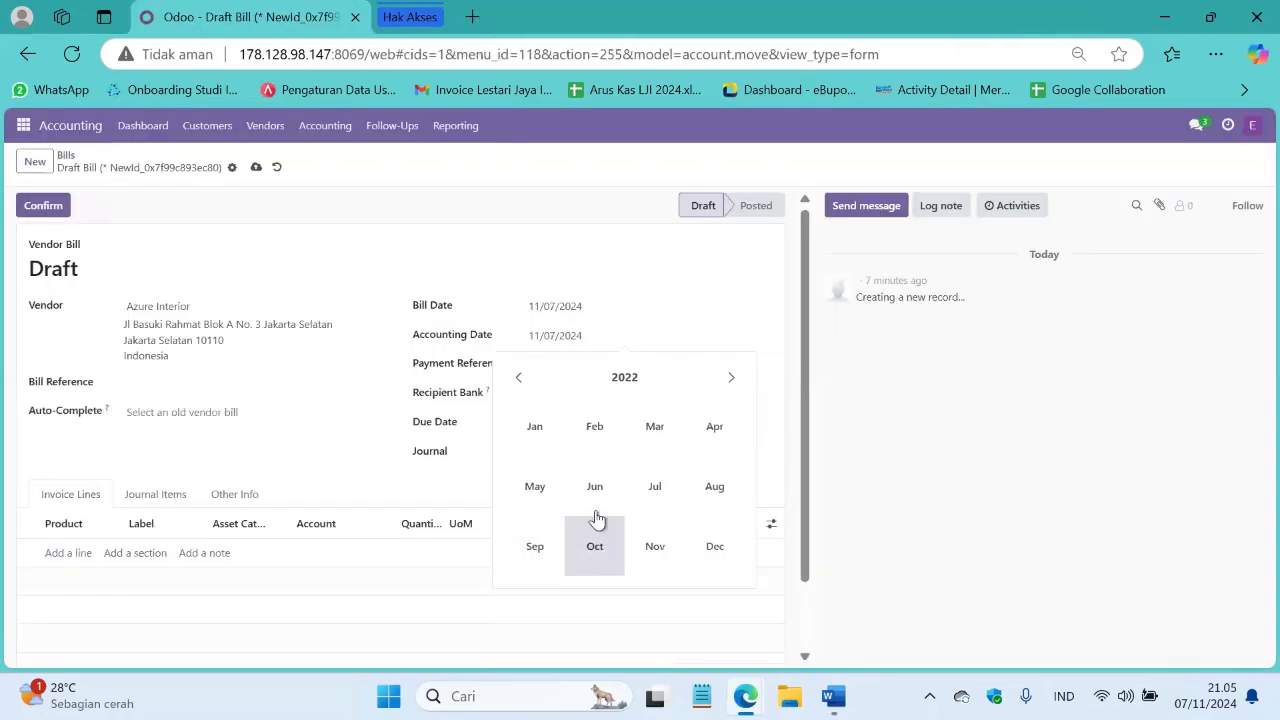
pyautogui.click(592, 545)
pyautogui.click(592, 628)
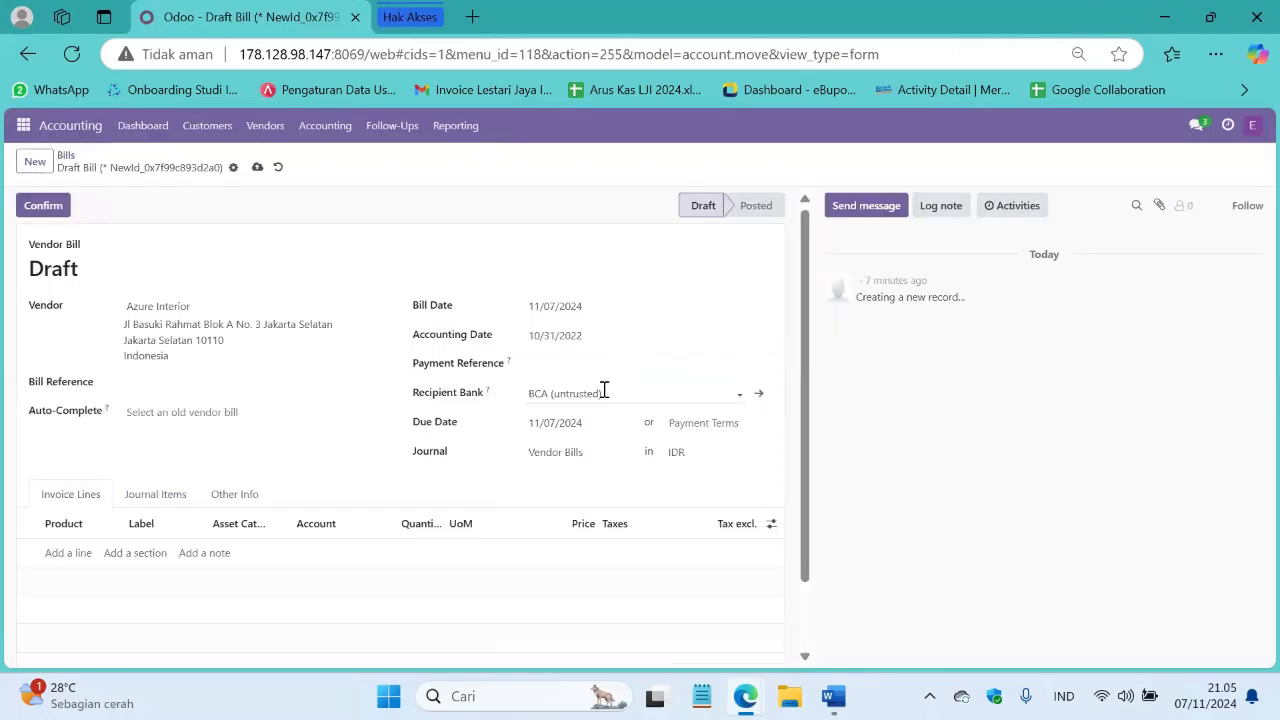
# - Set due date 11/14/2024, choose the numbered BCA account, and add an empty invoice line
pyautogui.click(620, 428)
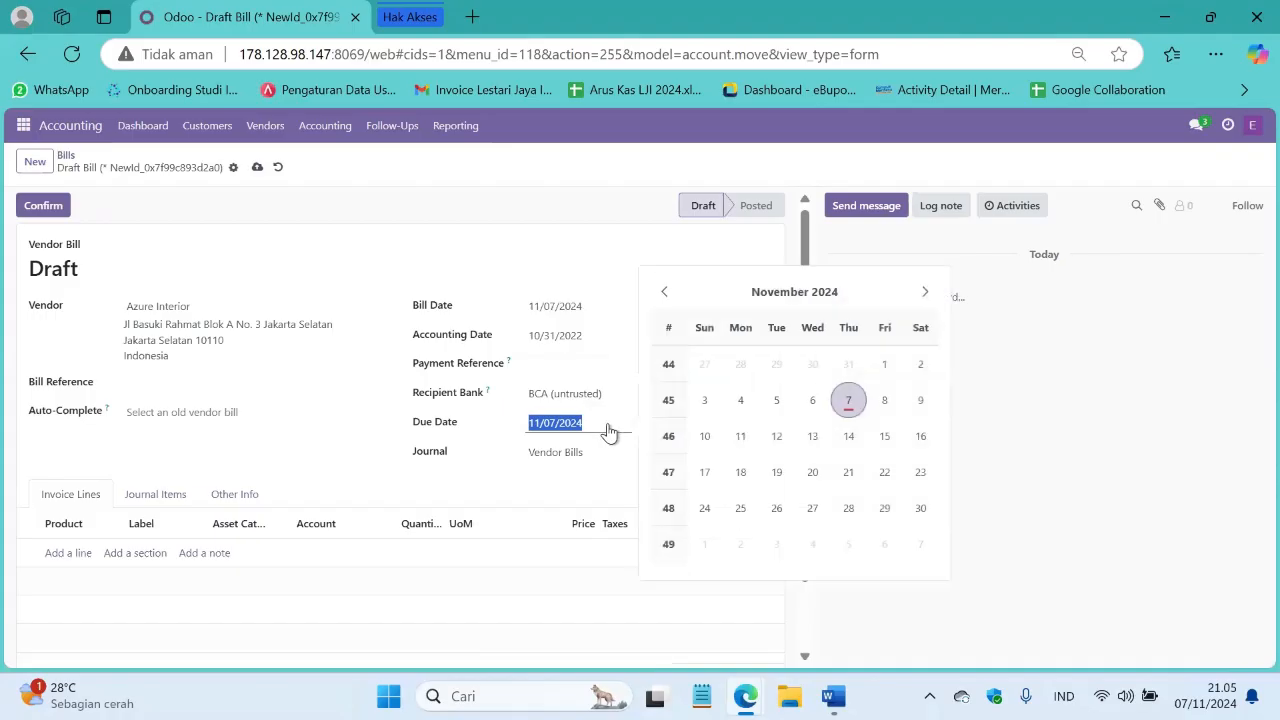
pyautogui.click(848, 440)
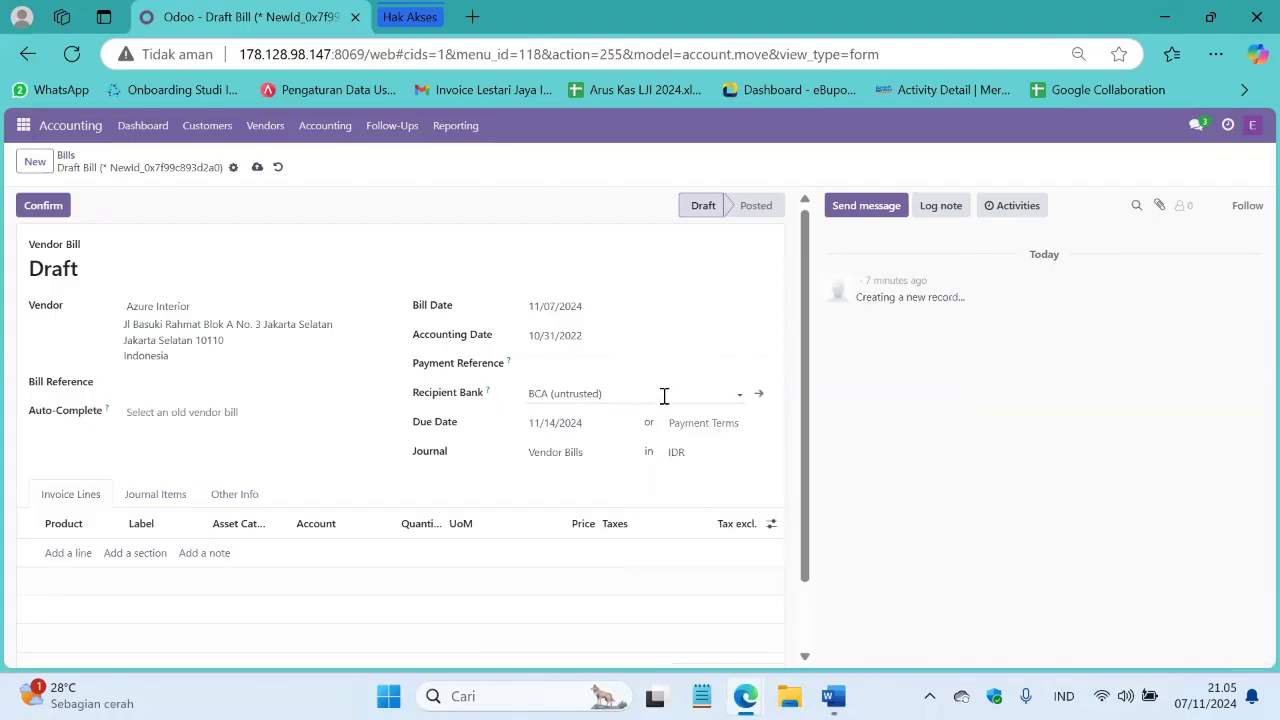
pyautogui.click(735, 395)
pyautogui.click(707, 446)
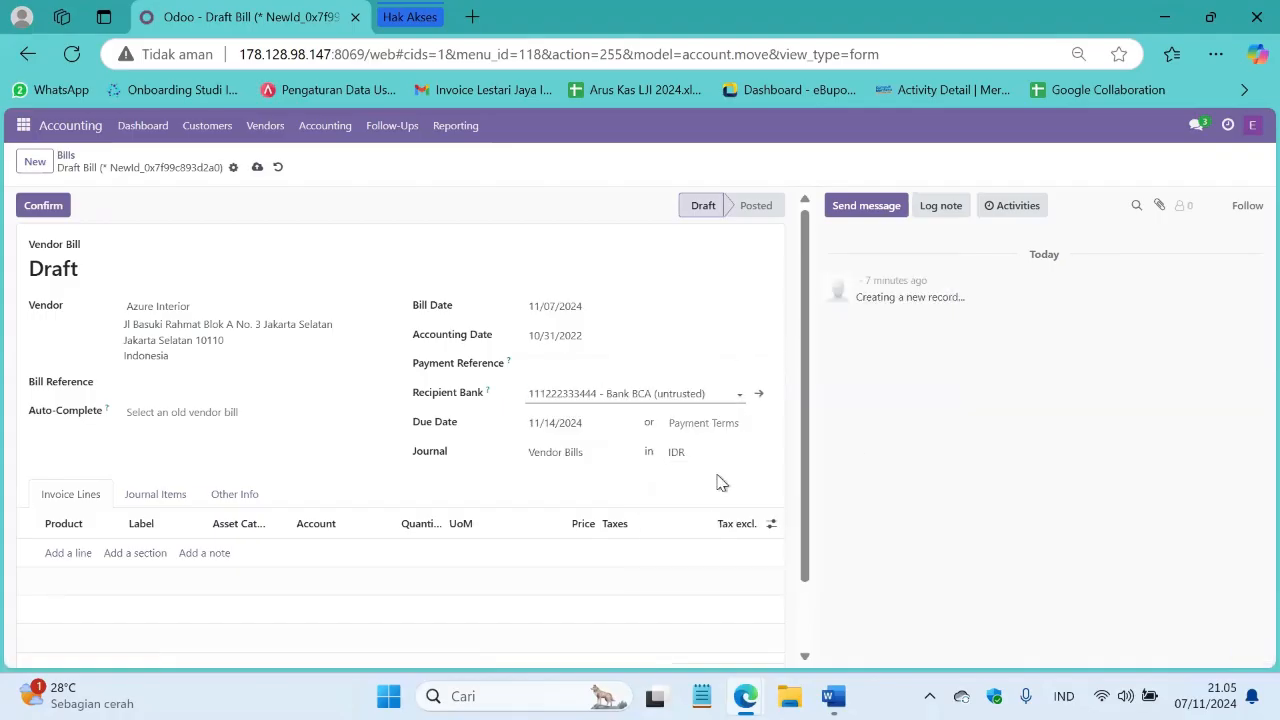
pyautogui.click(71, 556)
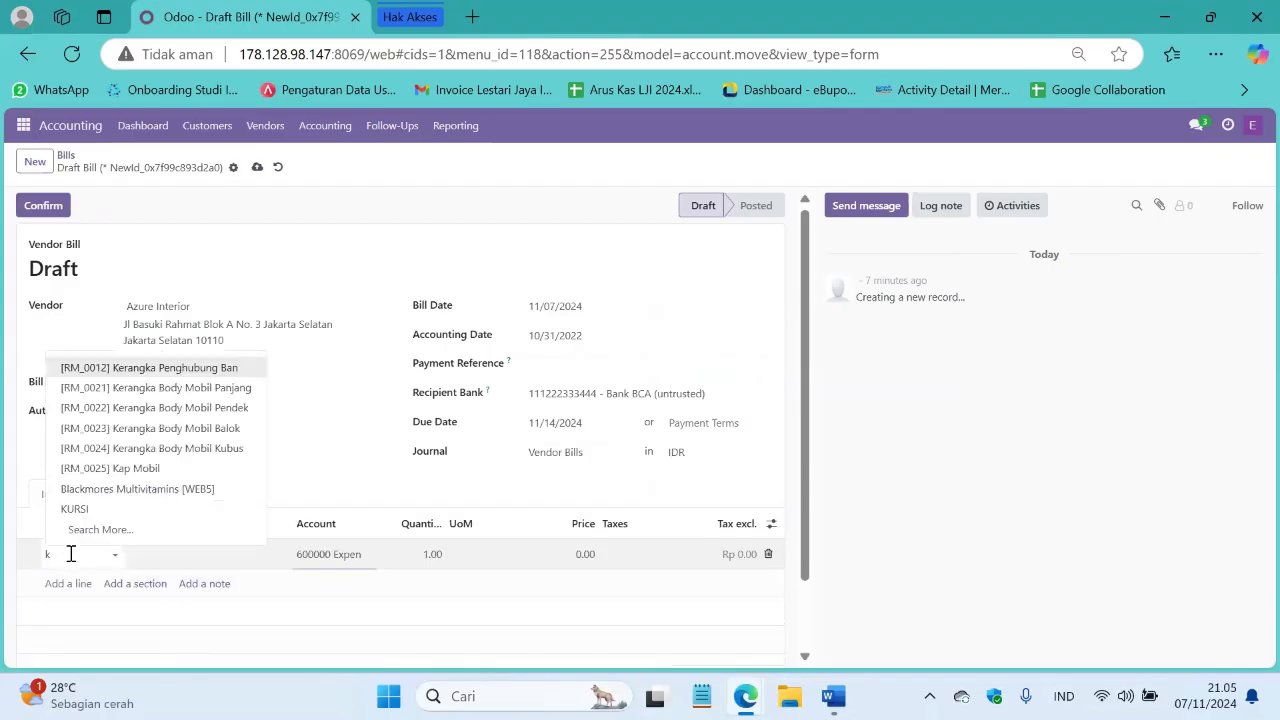
# - Add 3 units of [Acc05]Kursi Kayu with PPN IN 11% tax, save, and confirm the bill
pyautogui.write('kursi')
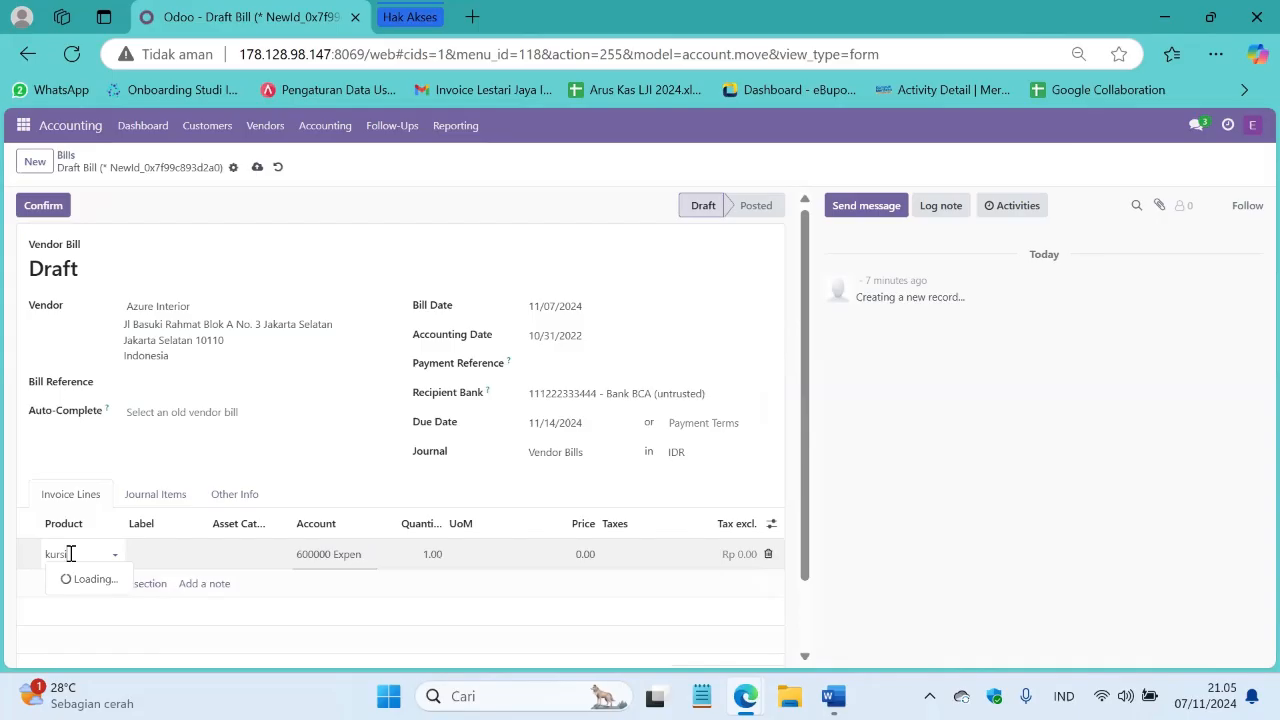
pyautogui.click(105, 621)
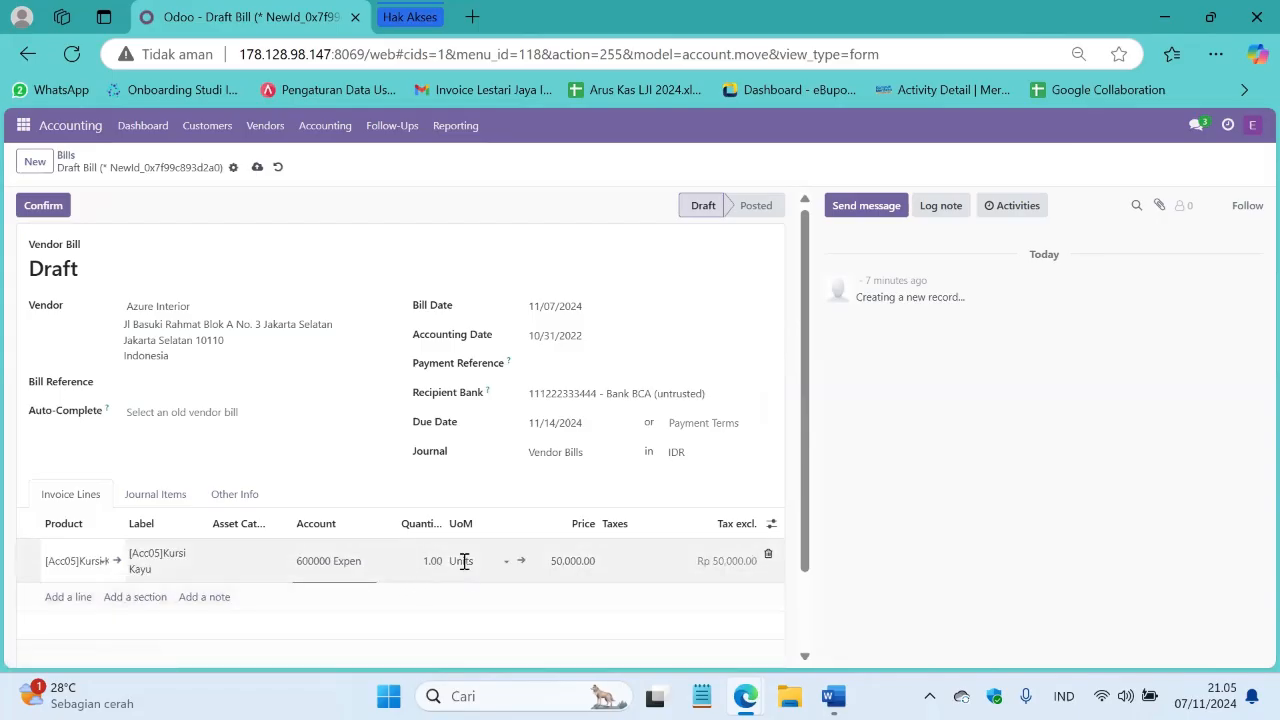
pyautogui.click(428, 562)
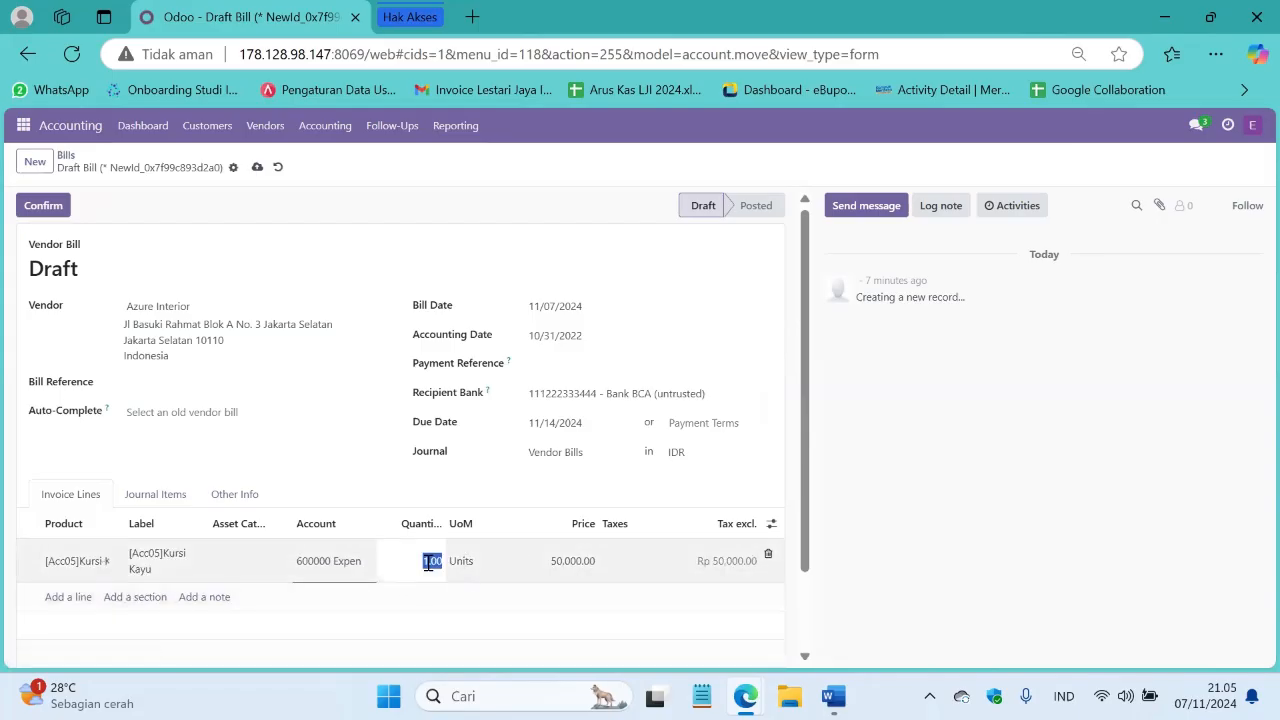
pyautogui.write('3')
pyautogui.click(626, 560)
pyautogui.click(650, 587)
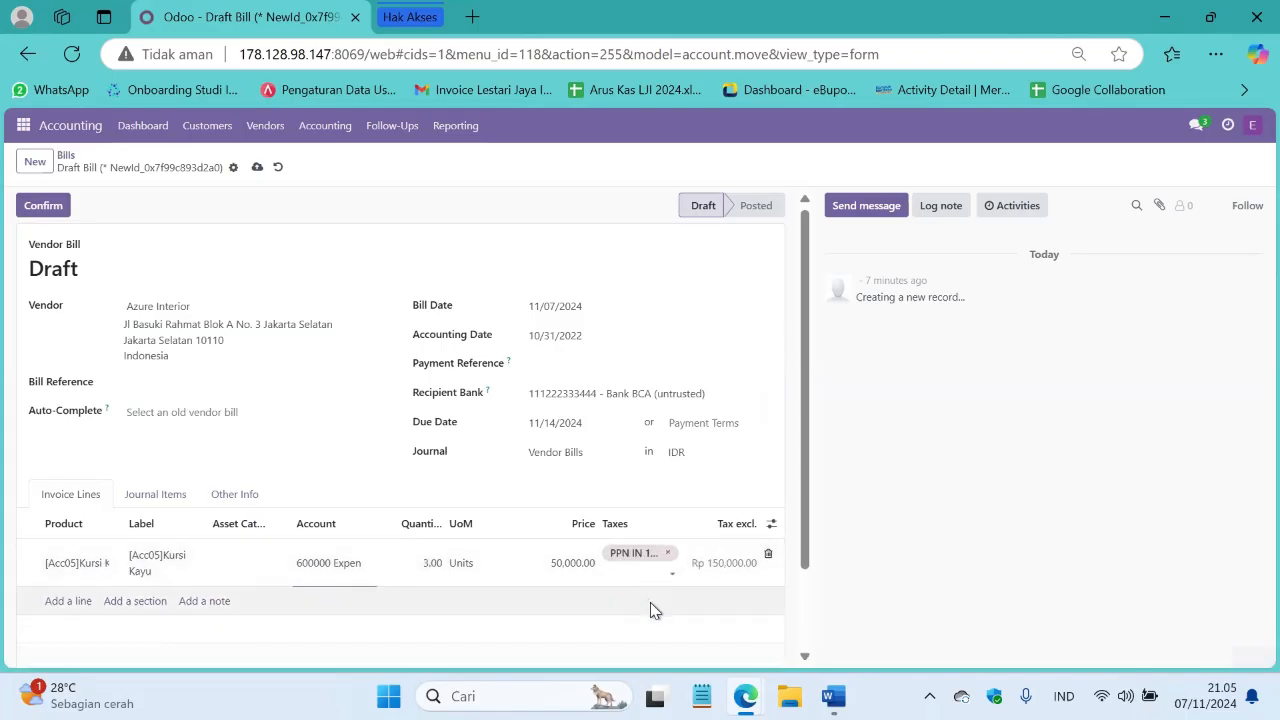
pyautogui.click(259, 169)
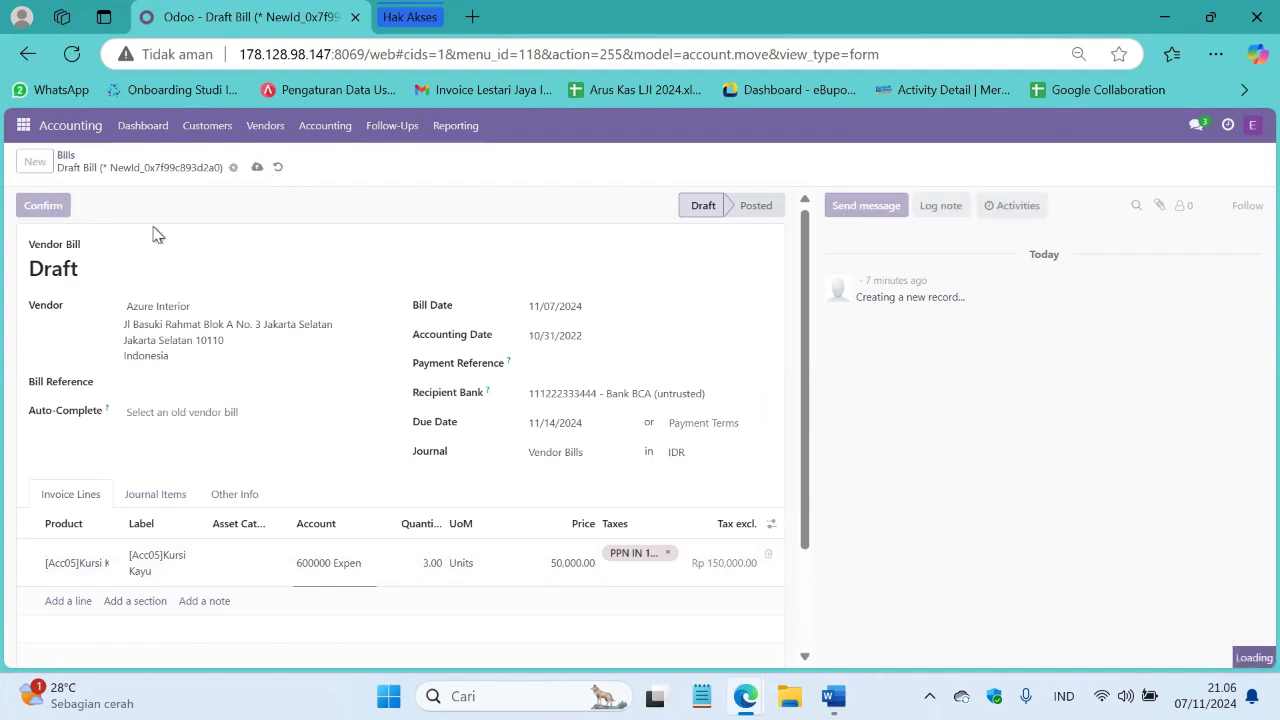
pyautogui.click(43, 207)
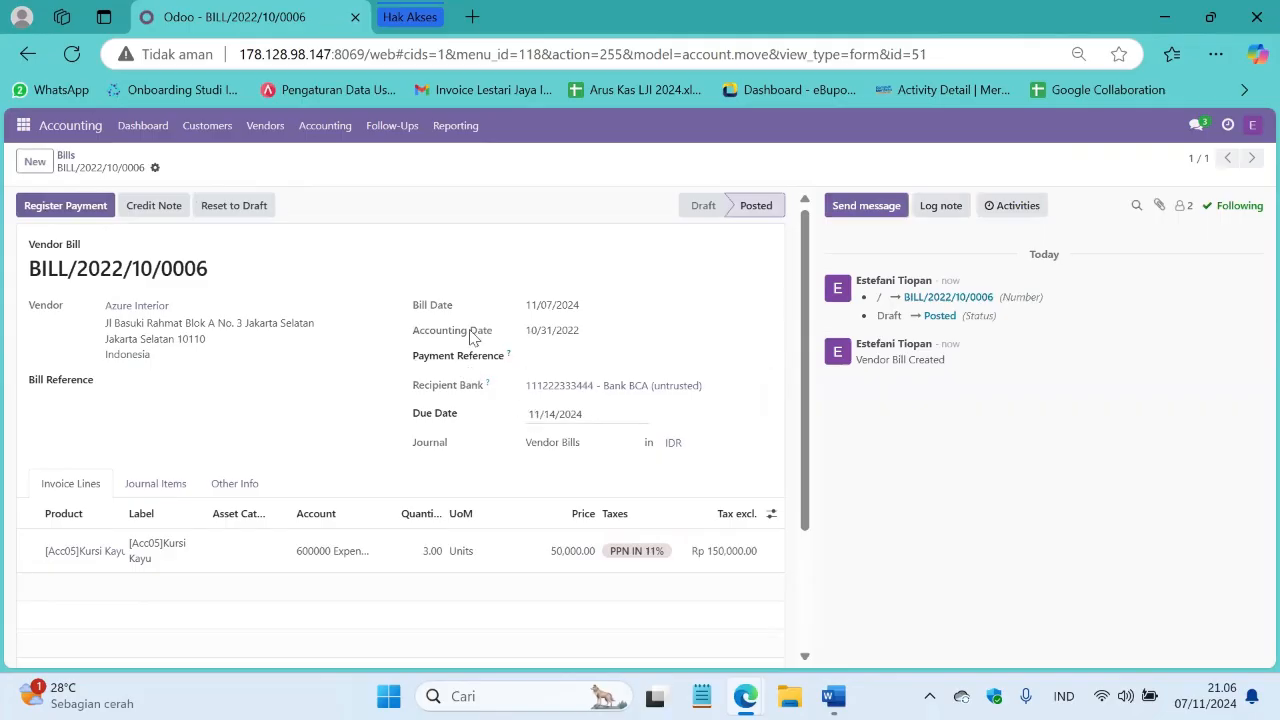
# - Open the vendor Bills list showing BILL/2022/10/0005 and 0006 as Posted and Not Paid
pyautogui.click(264, 126)
pyautogui.click(265, 159)
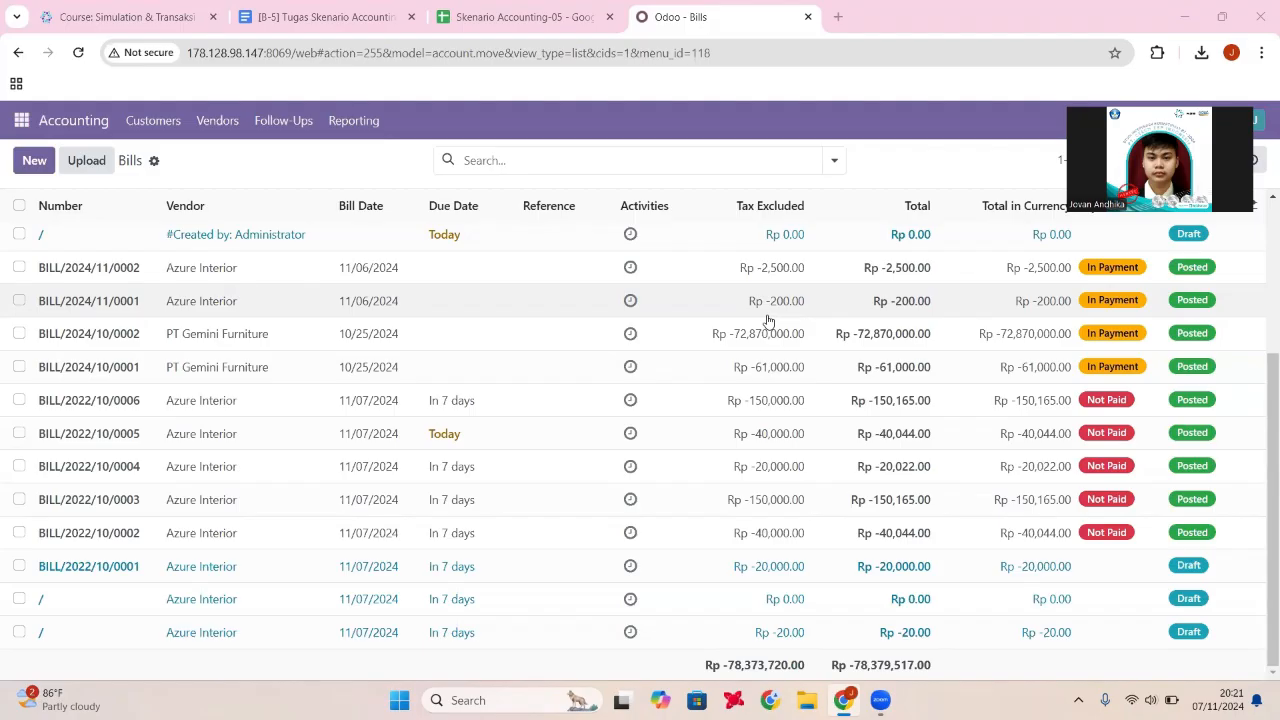
pyautogui.click(372, 396)
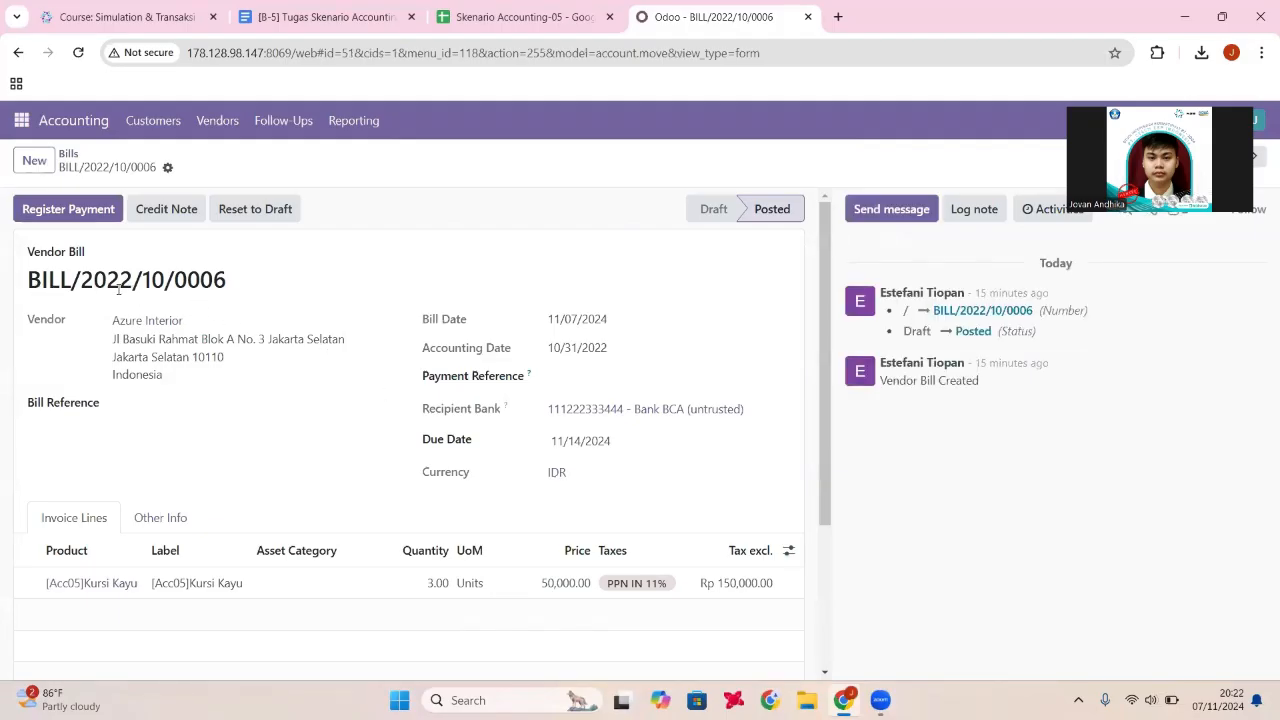
pyautogui.scroll(-3, 176, 287)
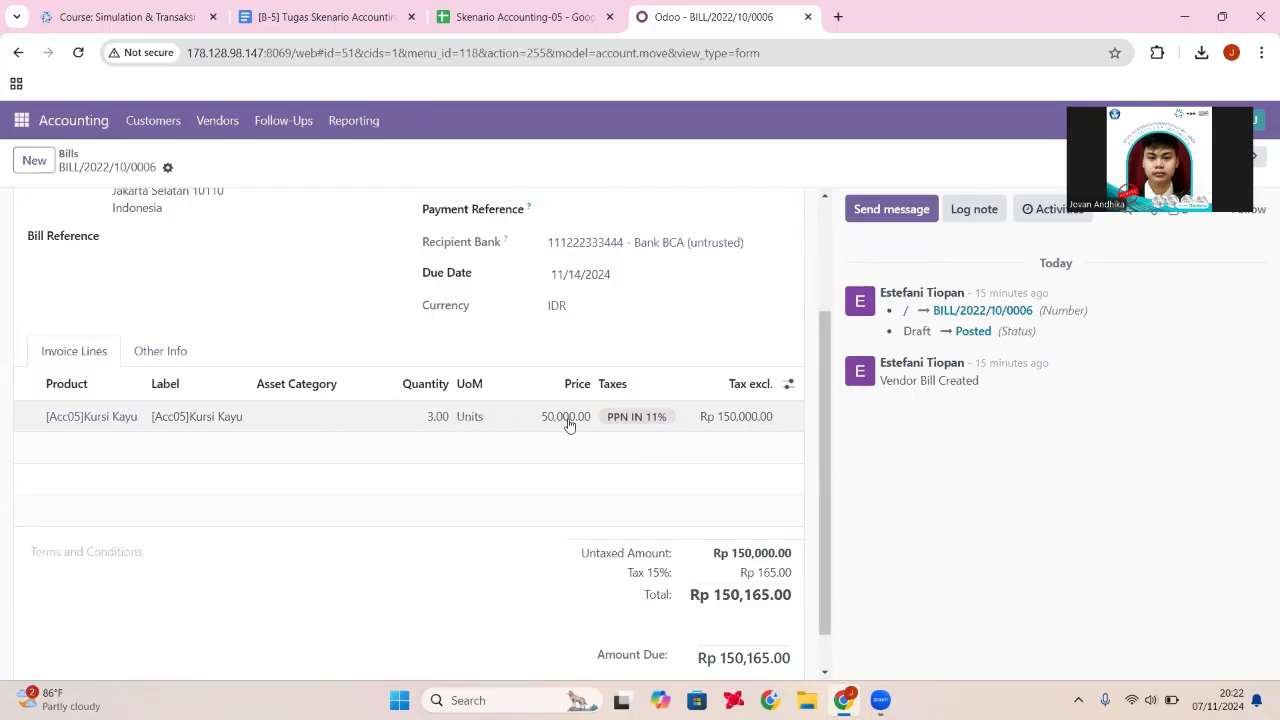
pyautogui.scroll(3, 624, 425)
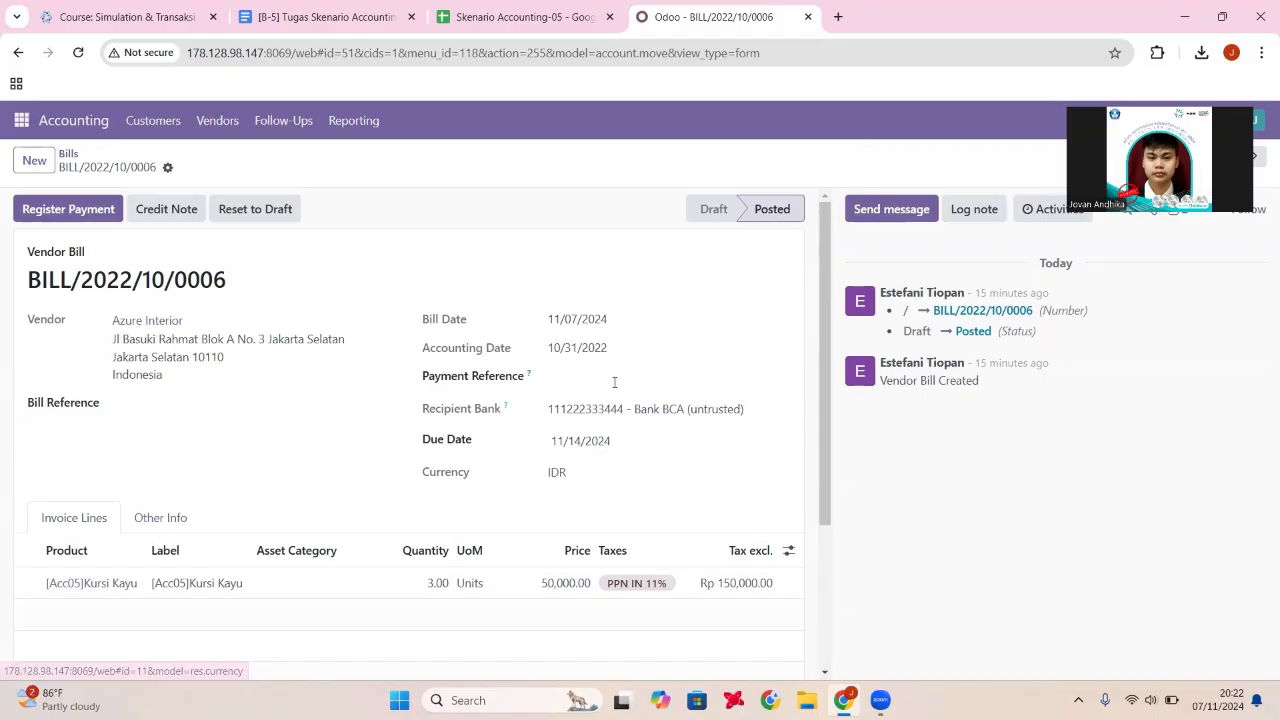
pyautogui.click(70, 156)
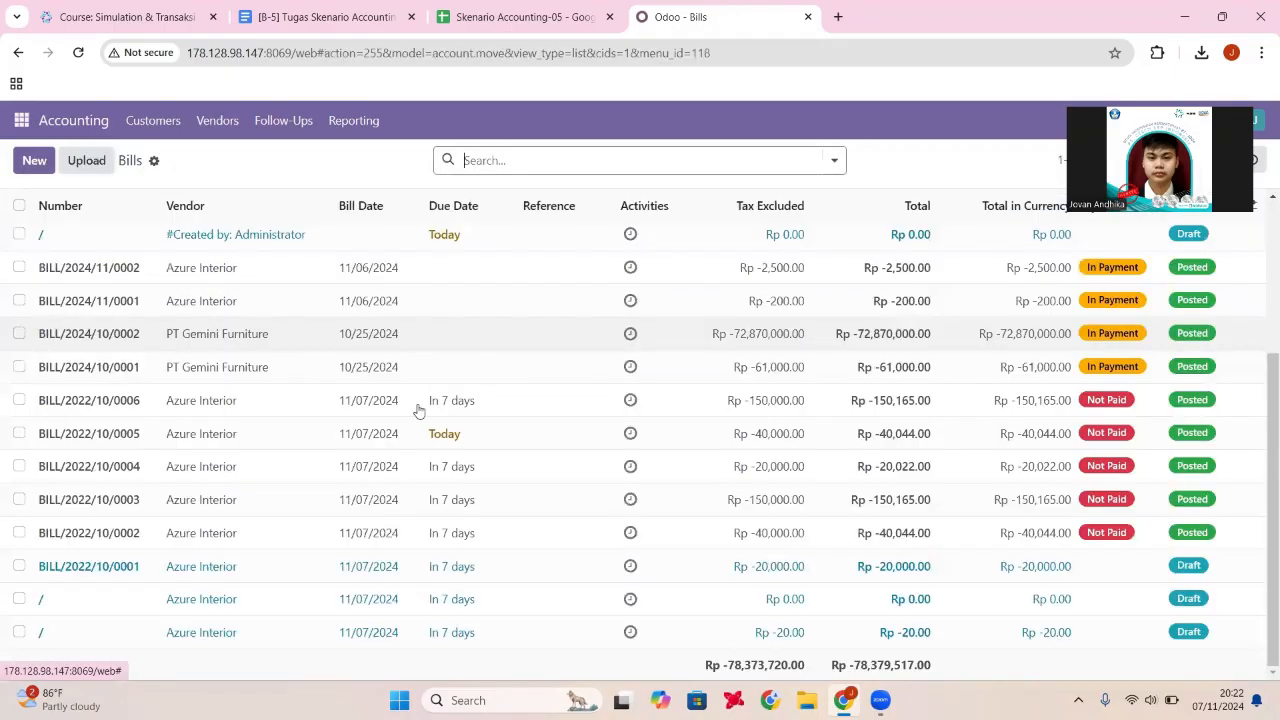
pyautogui.click(379, 428)
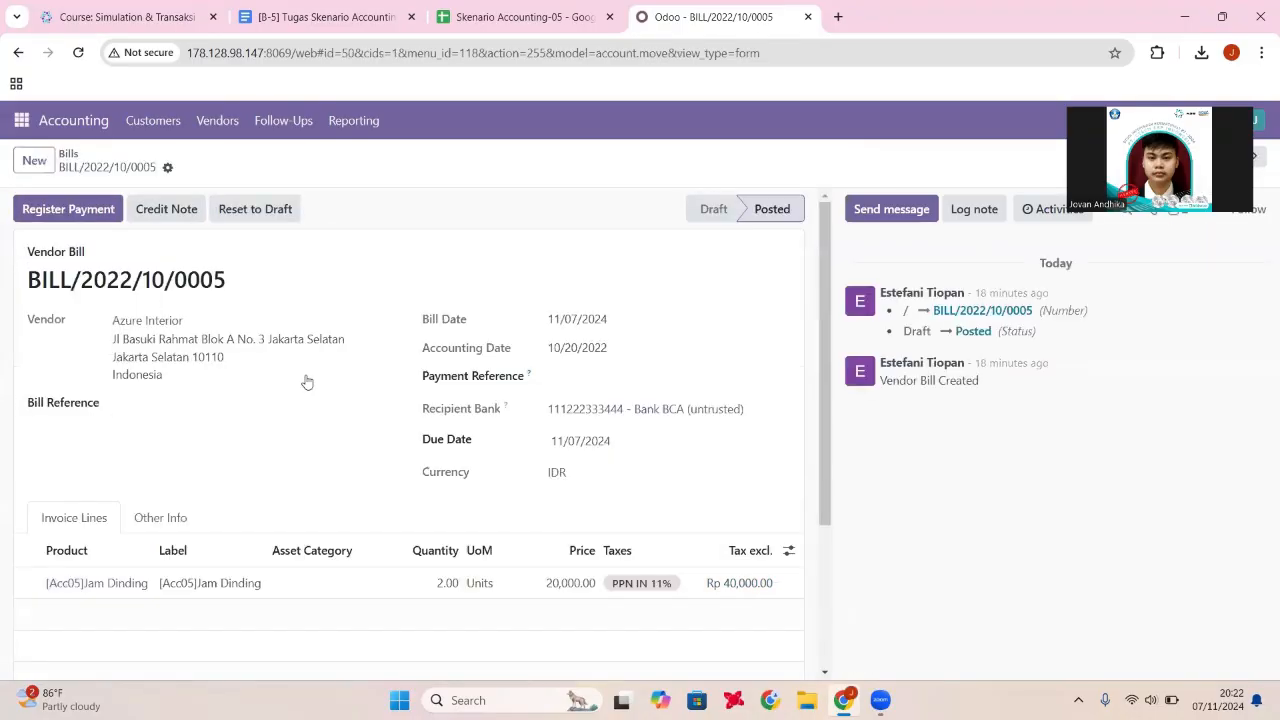
pyautogui.scroll(-1, 205, 521)
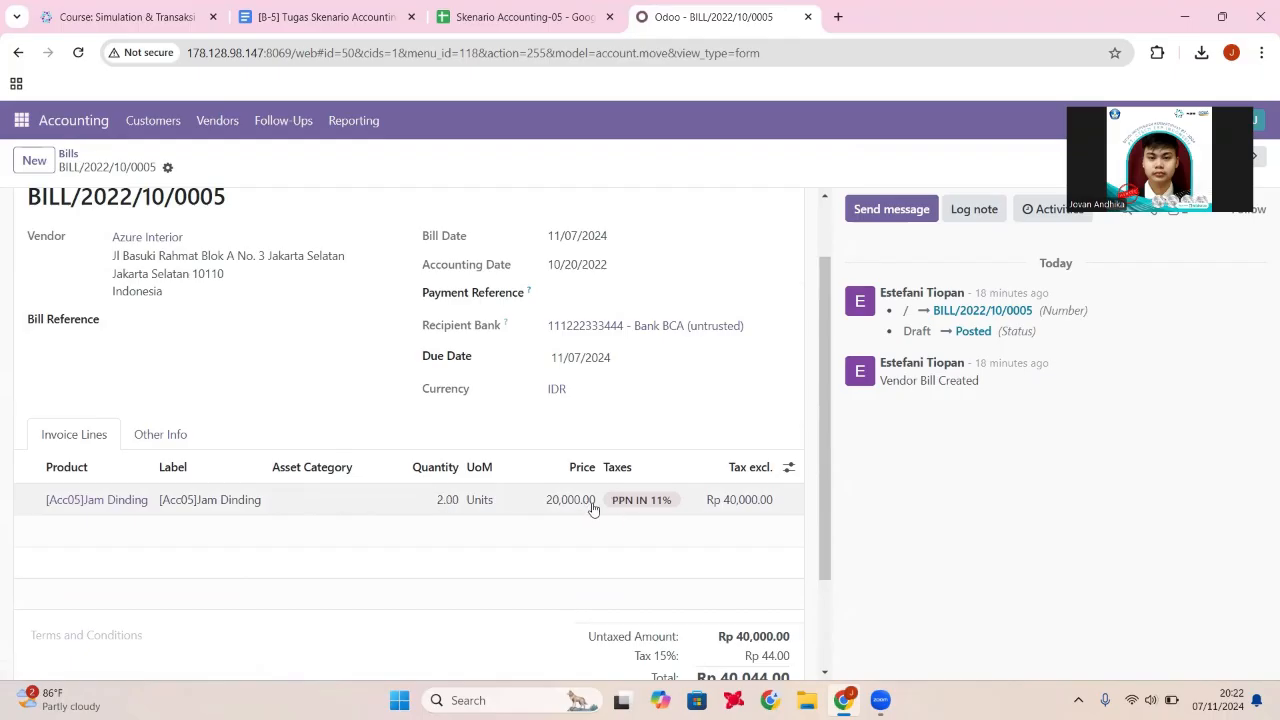
pyautogui.scroll(1, 700, 495)
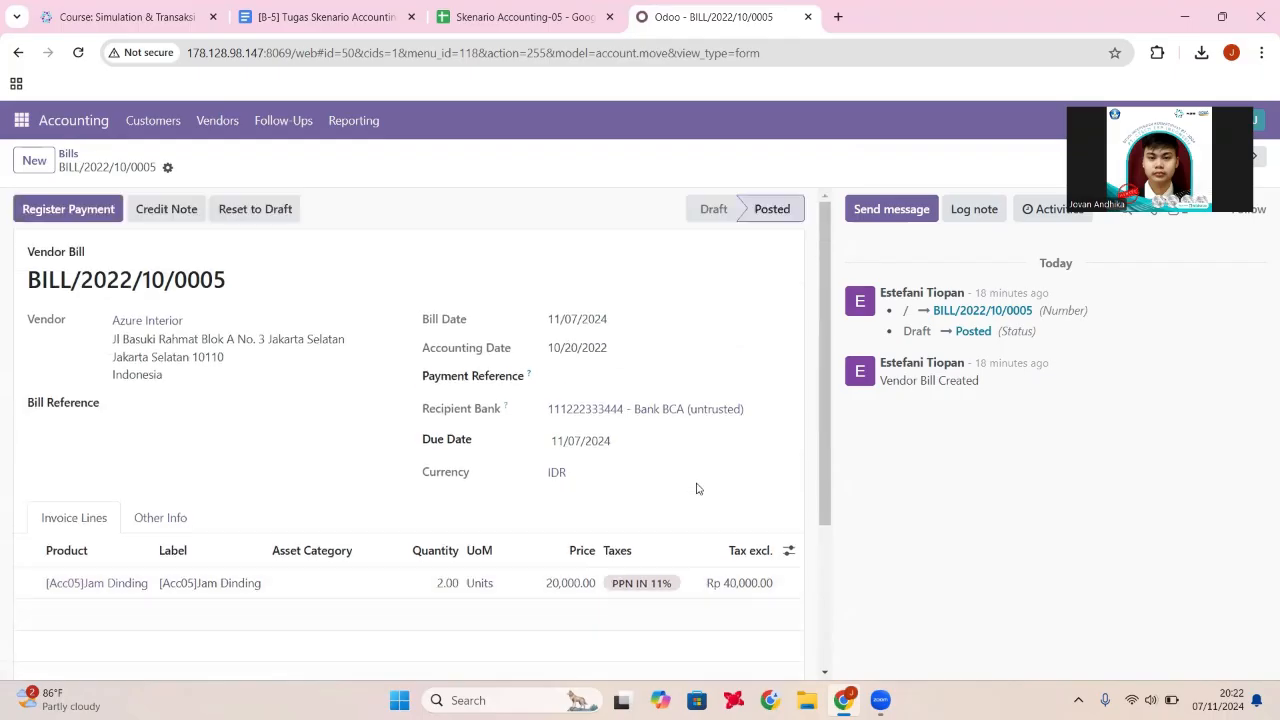
pyautogui.rightClick(614, 410)
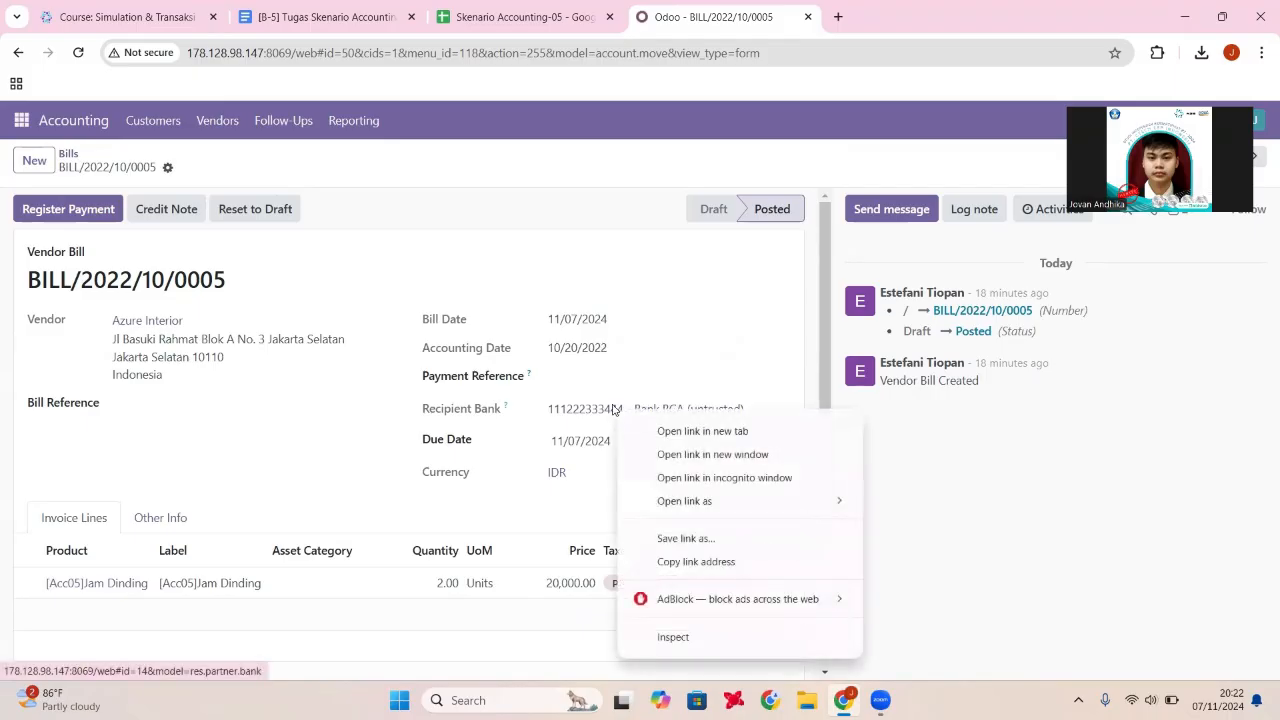
pyautogui.click(405, 278)
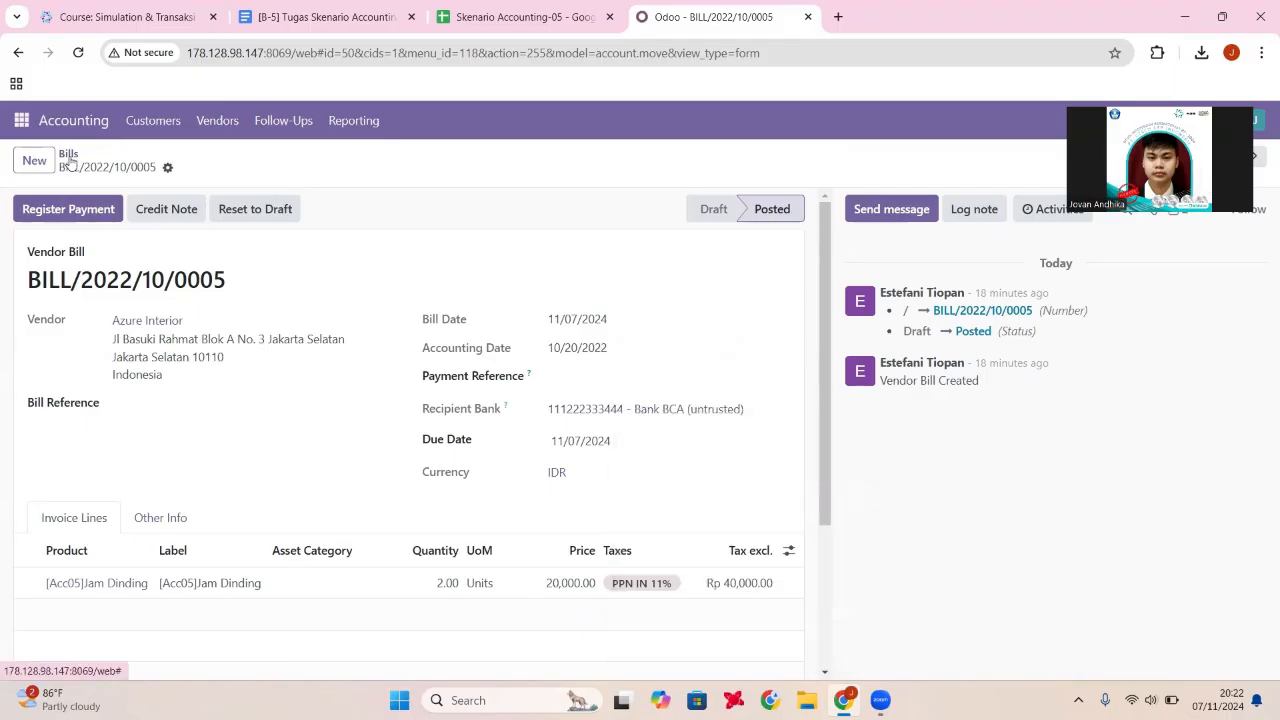
pyautogui.click(128, 161)
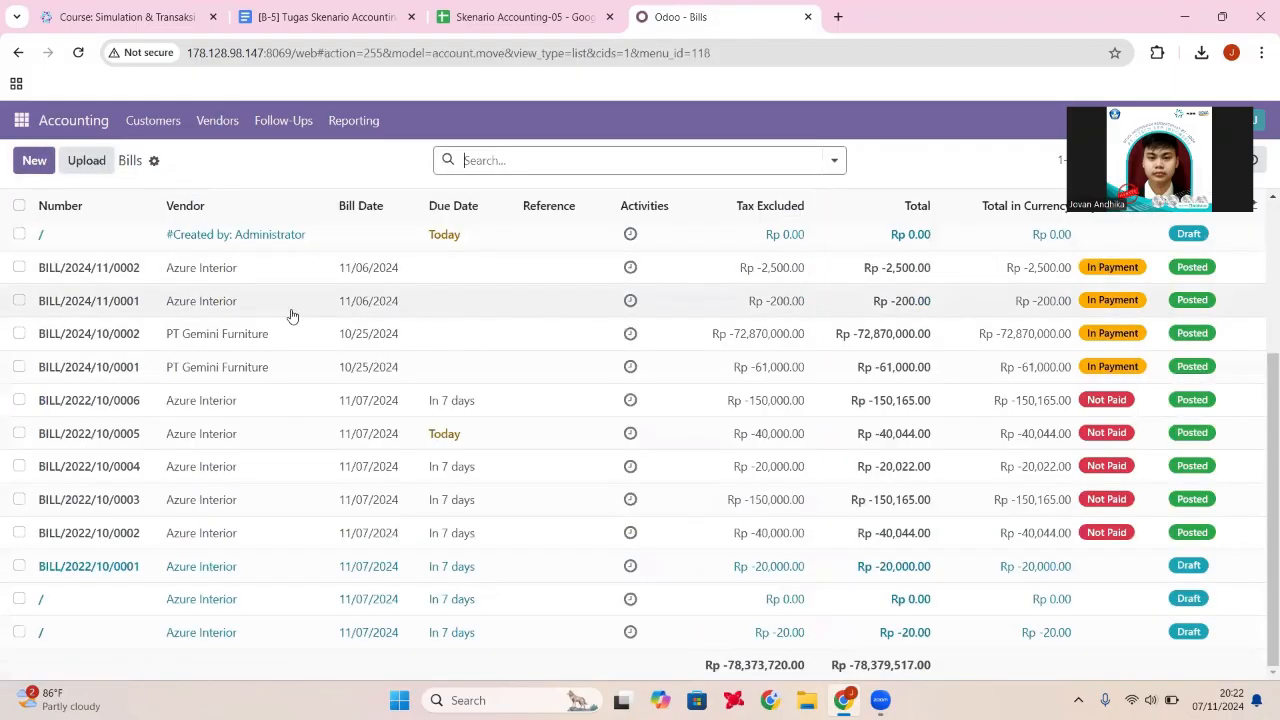
pyautogui.hotkey('alt', 'Left')
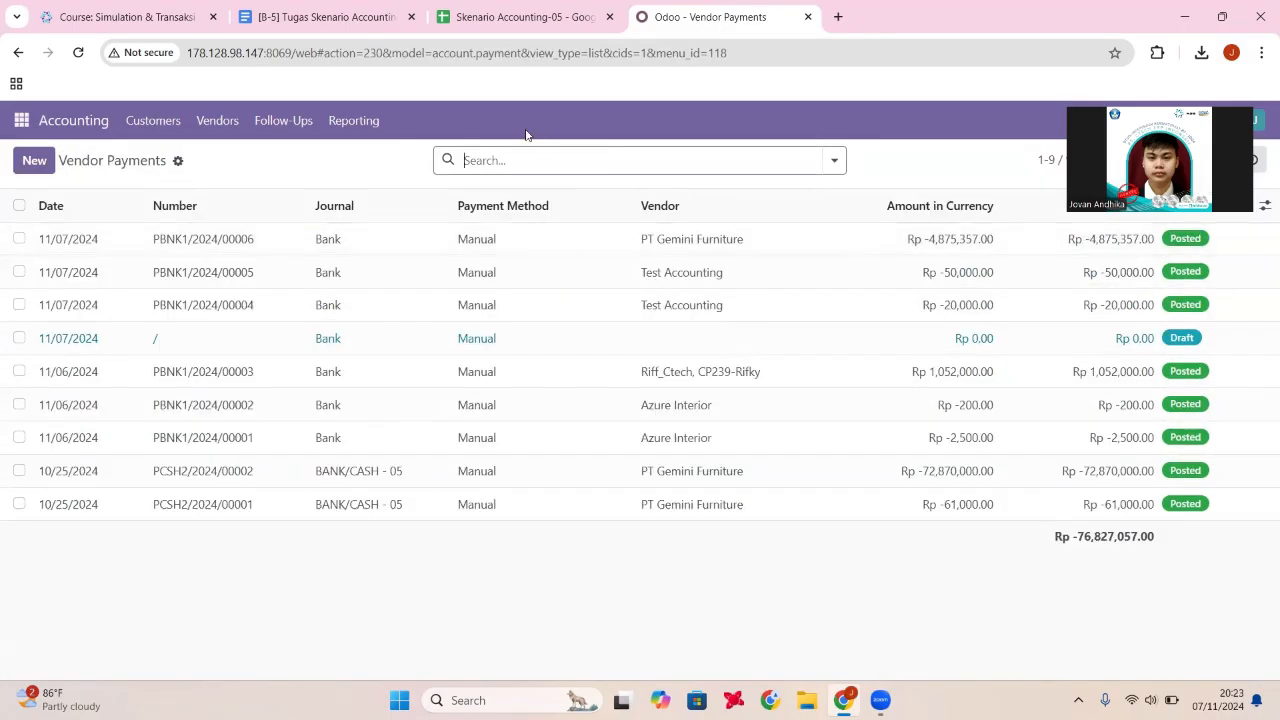
pyautogui.click(224, 122)
pyautogui.click(238, 158)
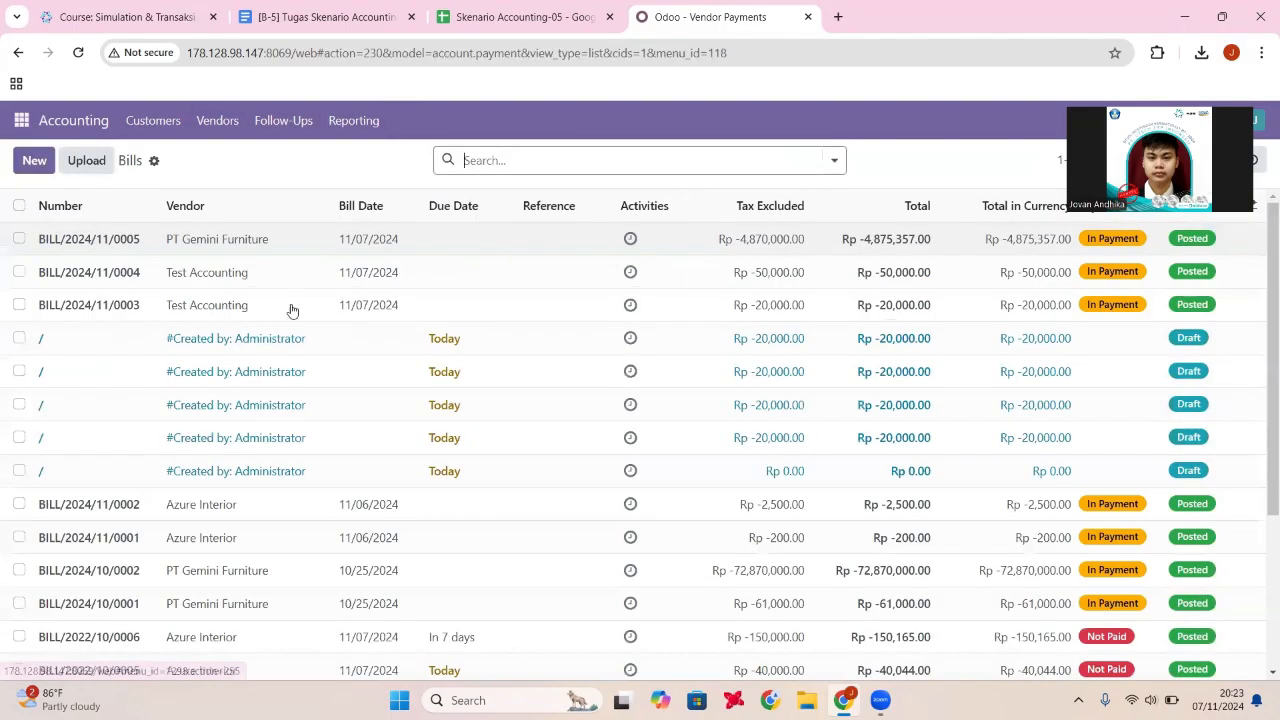
pyautogui.scroll(-2, 180, 550)
pyautogui.scroll(2, 131, 514)
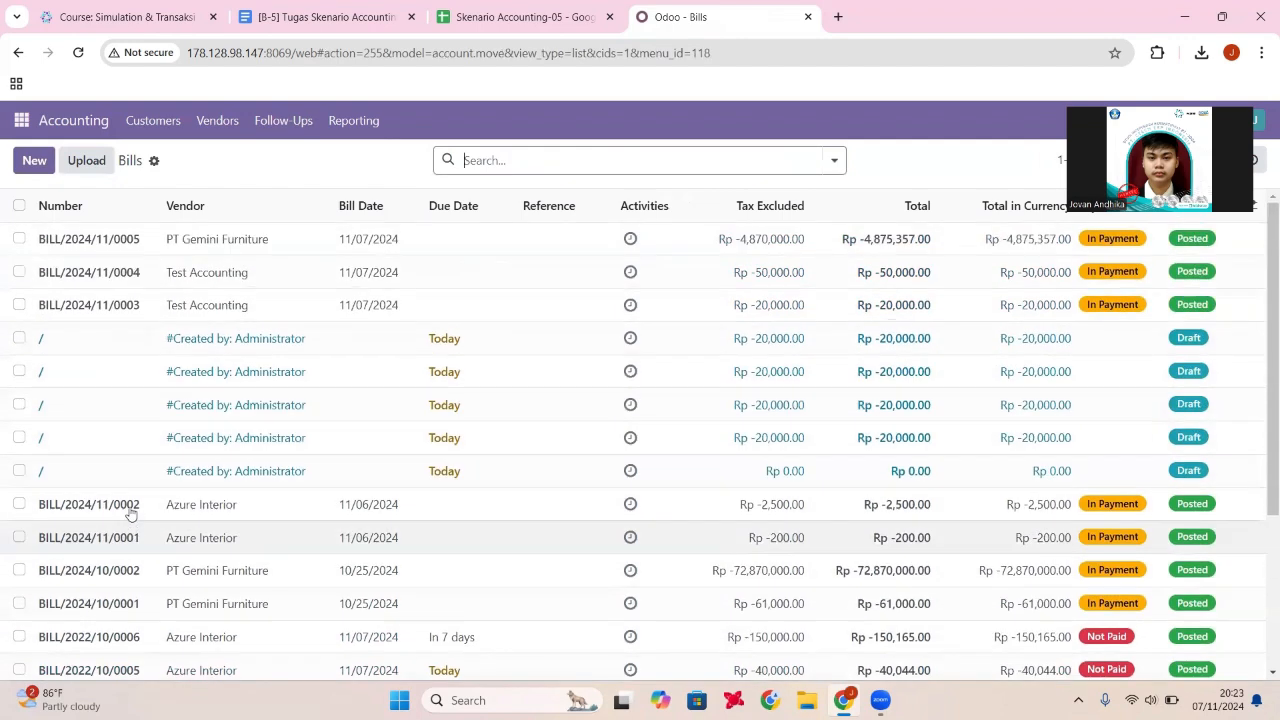
pyautogui.scroll(-3, 123, 505)
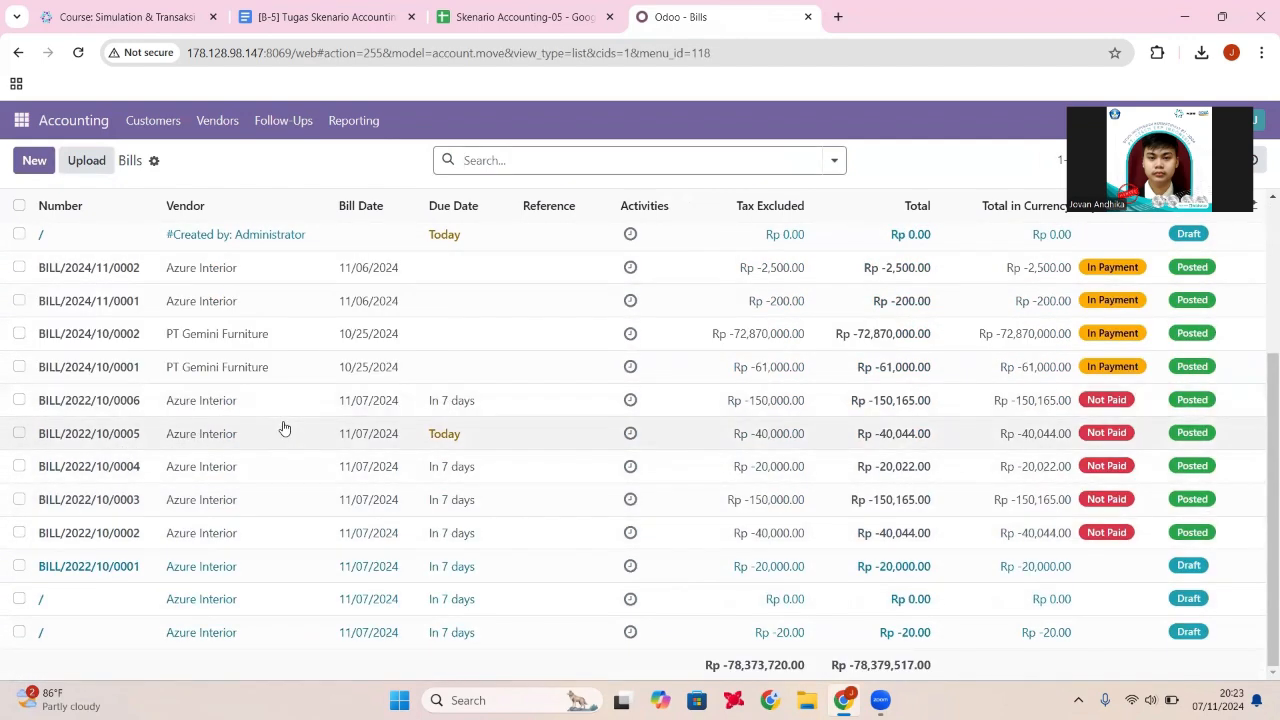
# - Select bills BILL/2022/10/0005 and 0006 and start Register Payment from Actions
pyautogui.click(19, 433)
pyautogui.click(19, 400)
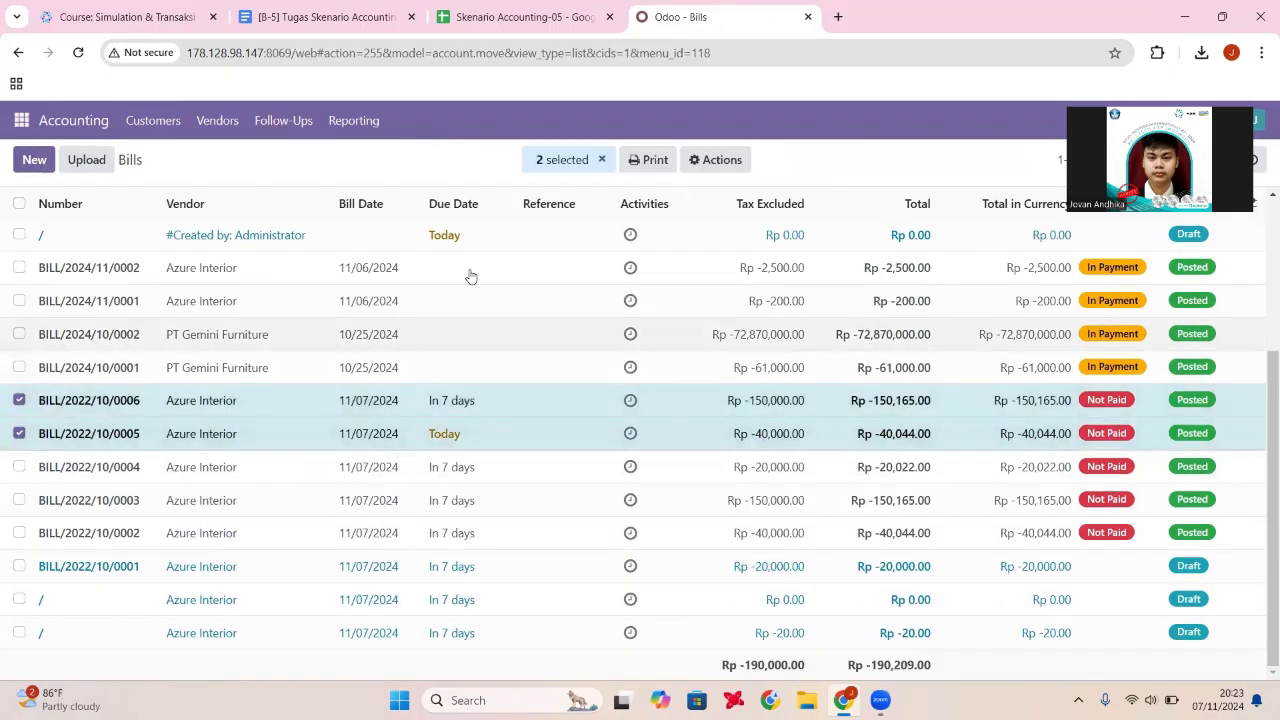
pyautogui.click(705, 162)
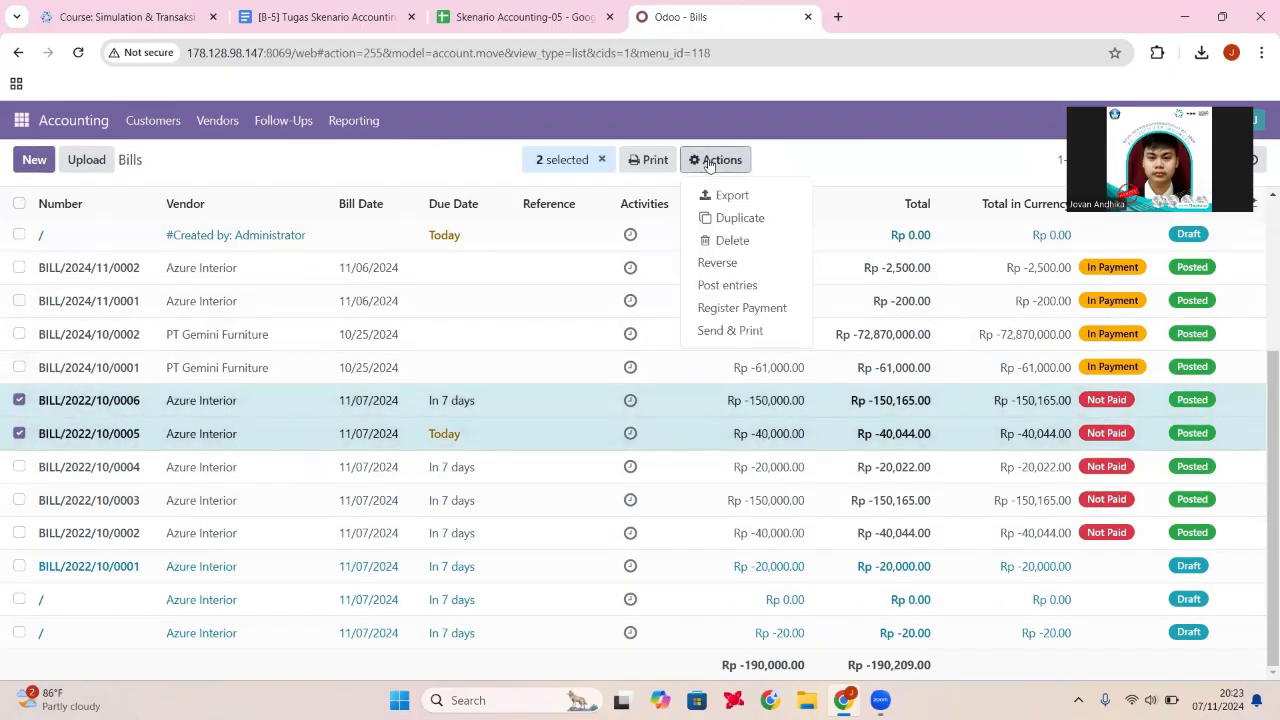
pyautogui.click(757, 309)
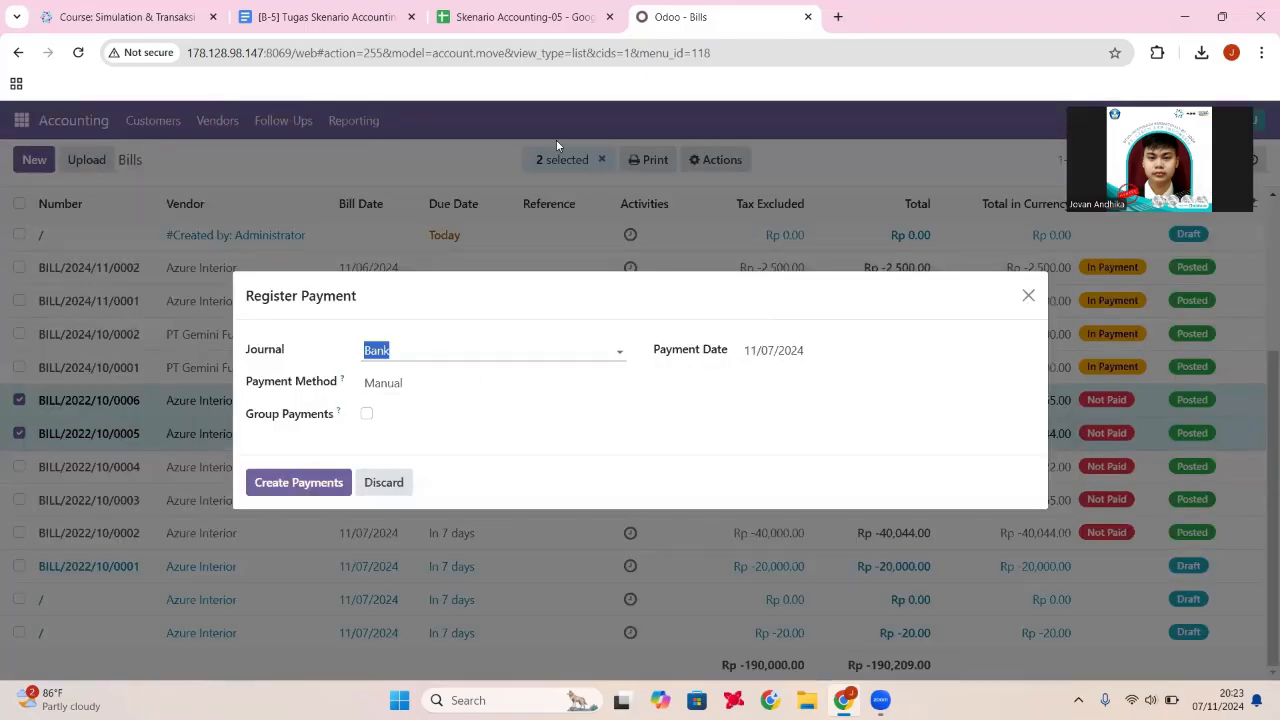
# - Cross-check the expected bills in the scenario spreadsheet and assignment document
pyautogui.click(522, 15)
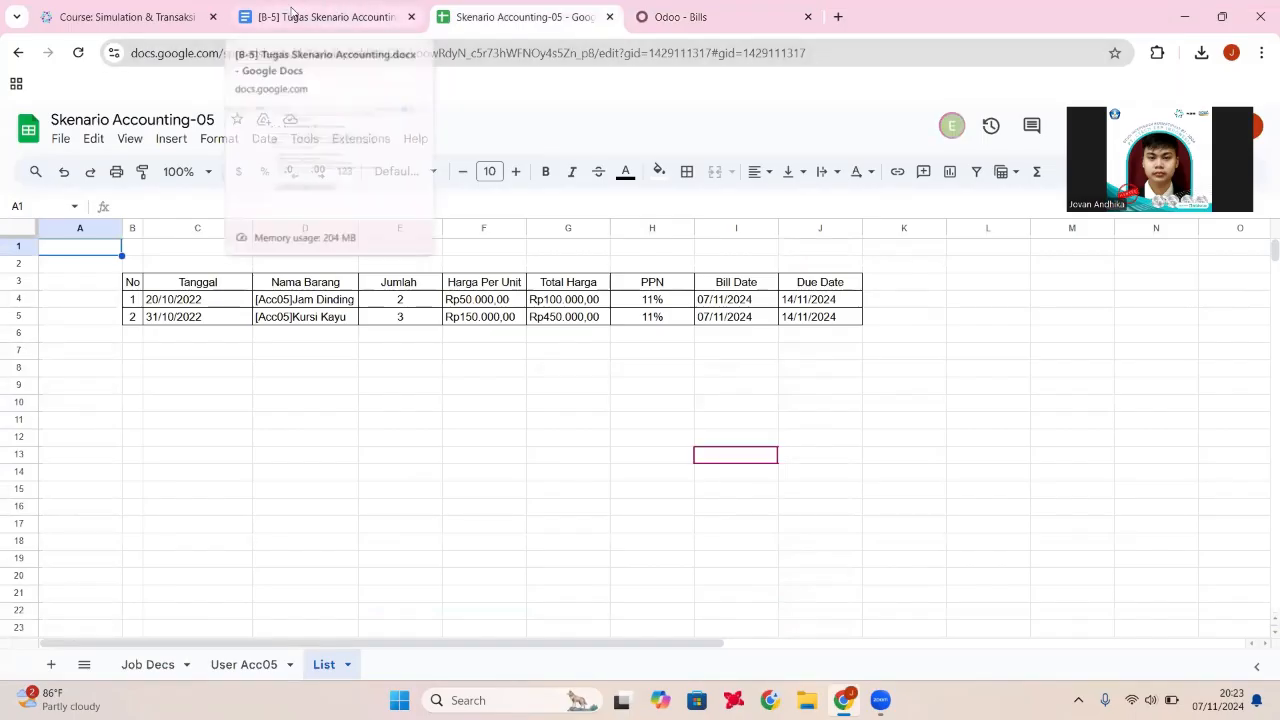
pyautogui.click(330, 16)
pyautogui.scroll(-3, 545, 319)
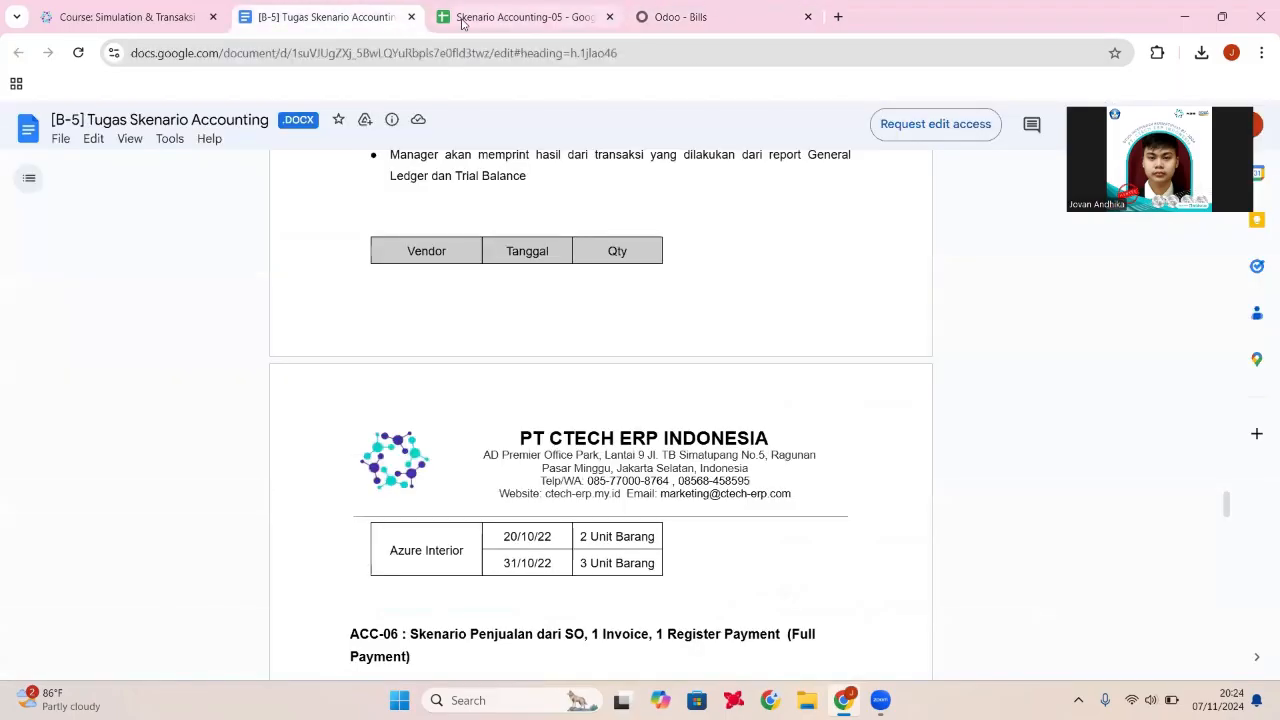
pyautogui.click(468, 24)
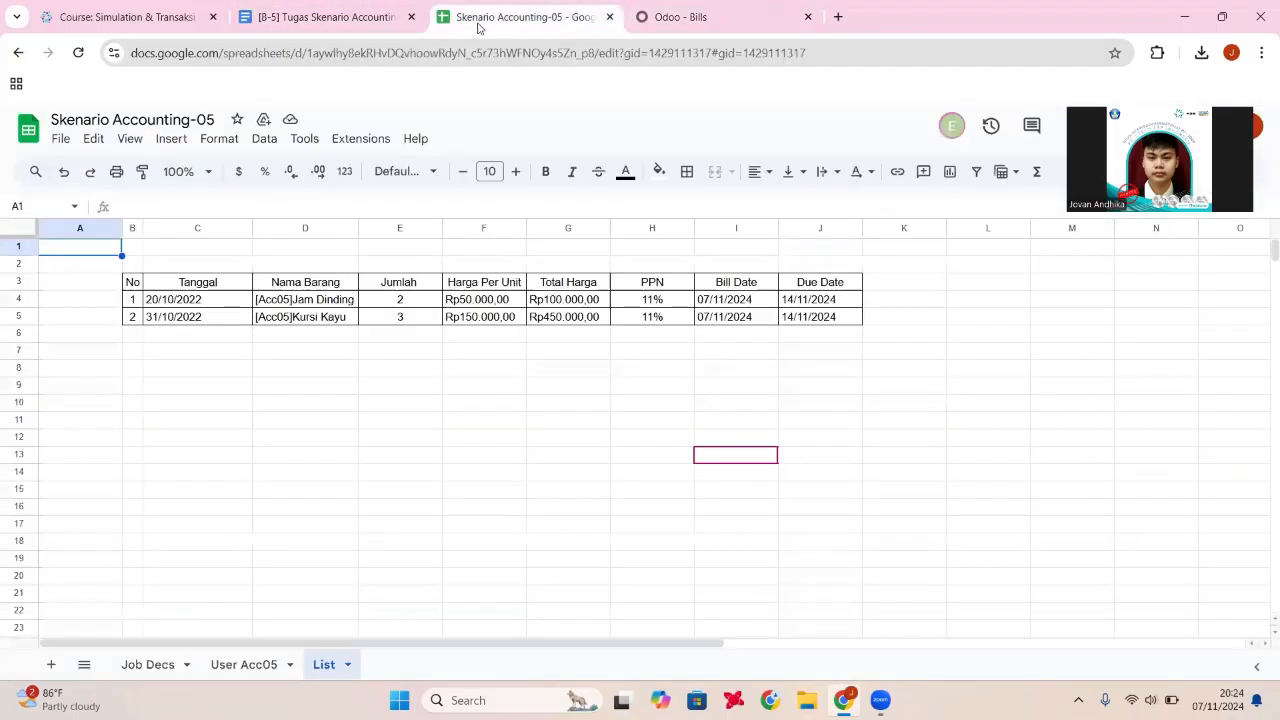
# - Create the two payments from the Bank journal
pyautogui.click(661, 10)
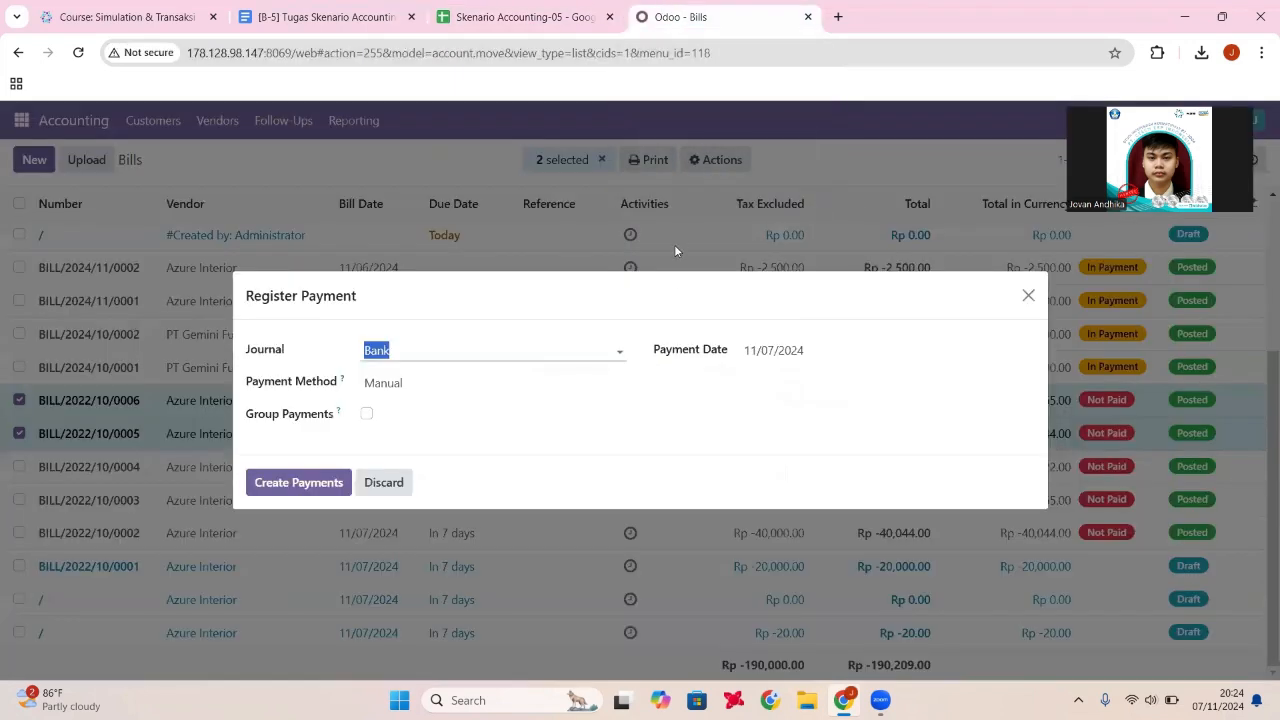
pyautogui.click(508, 346)
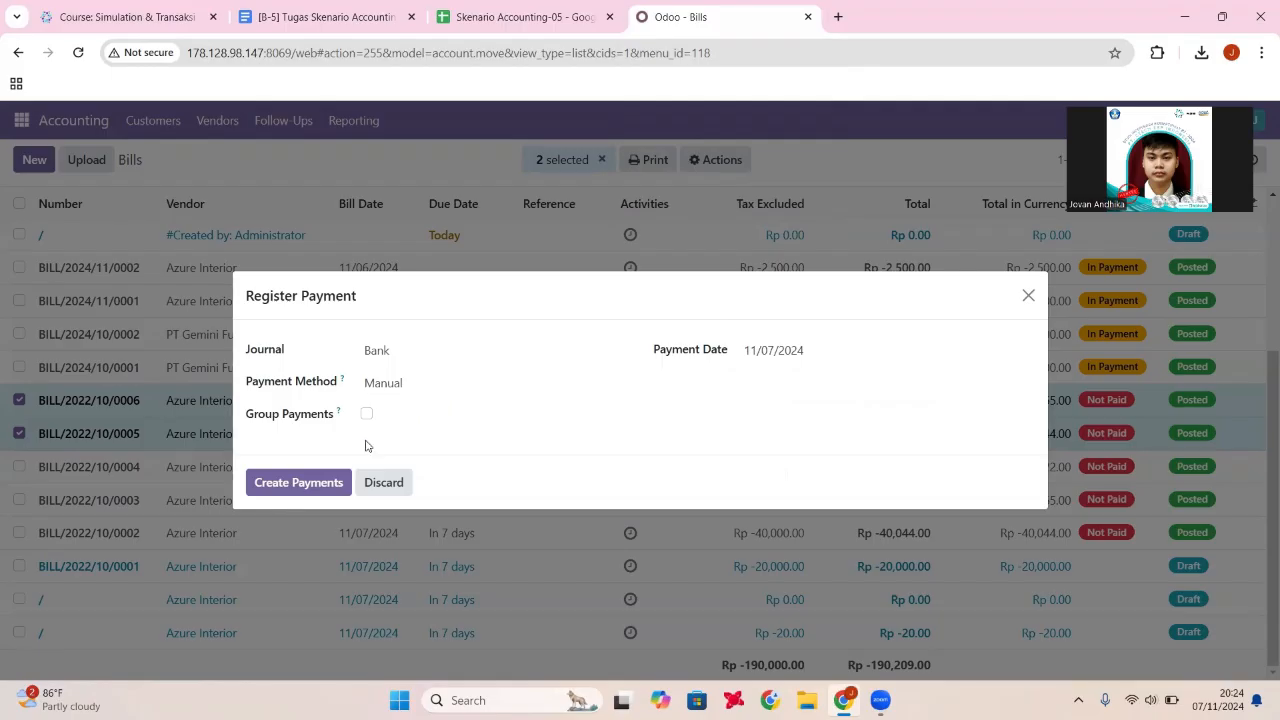
pyautogui.click(299, 483)
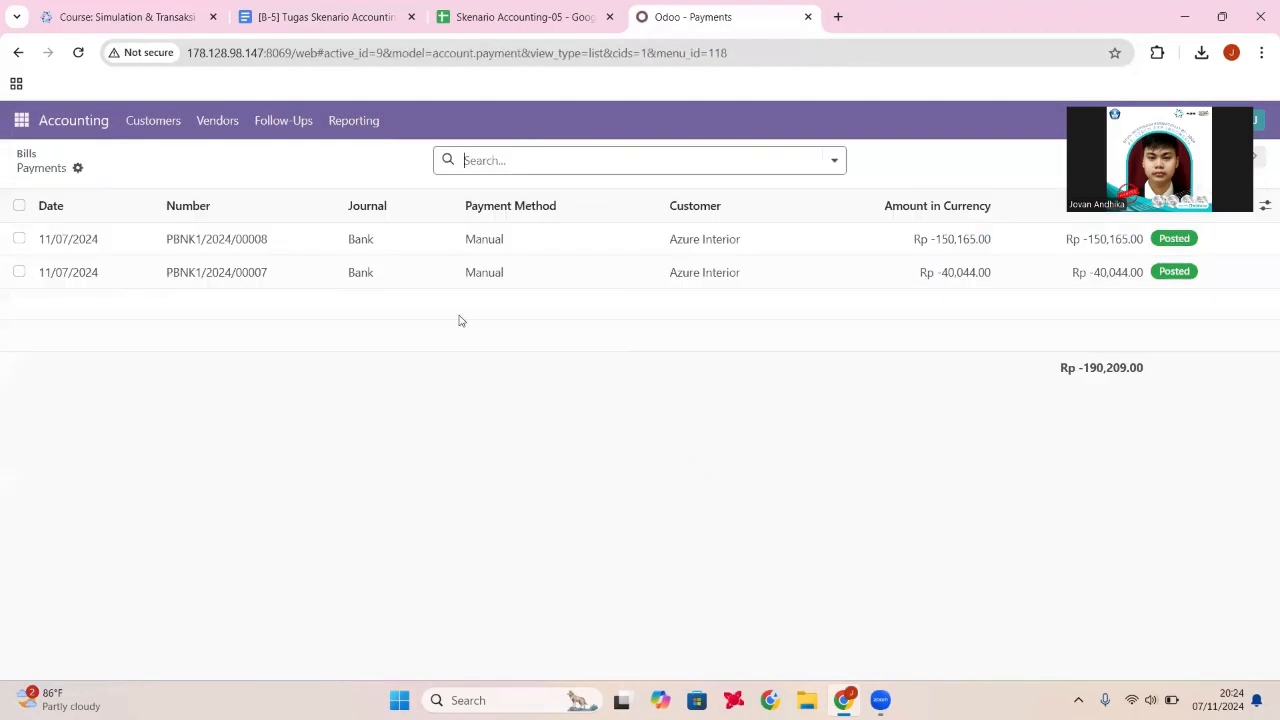
# - Inspect payments PBNK1/2024/00008 and PBNK1/2024/00007, returning to the payments list each time
pyautogui.click(574, 246)
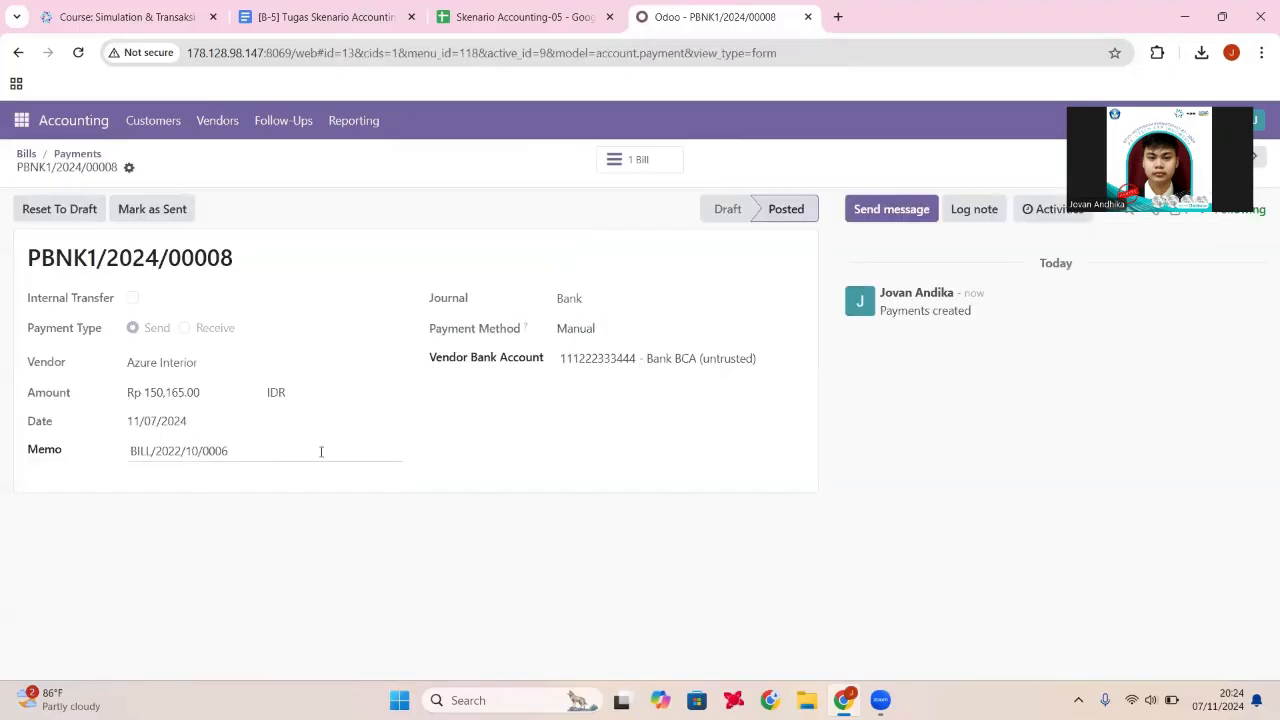
pyautogui.click(77, 153)
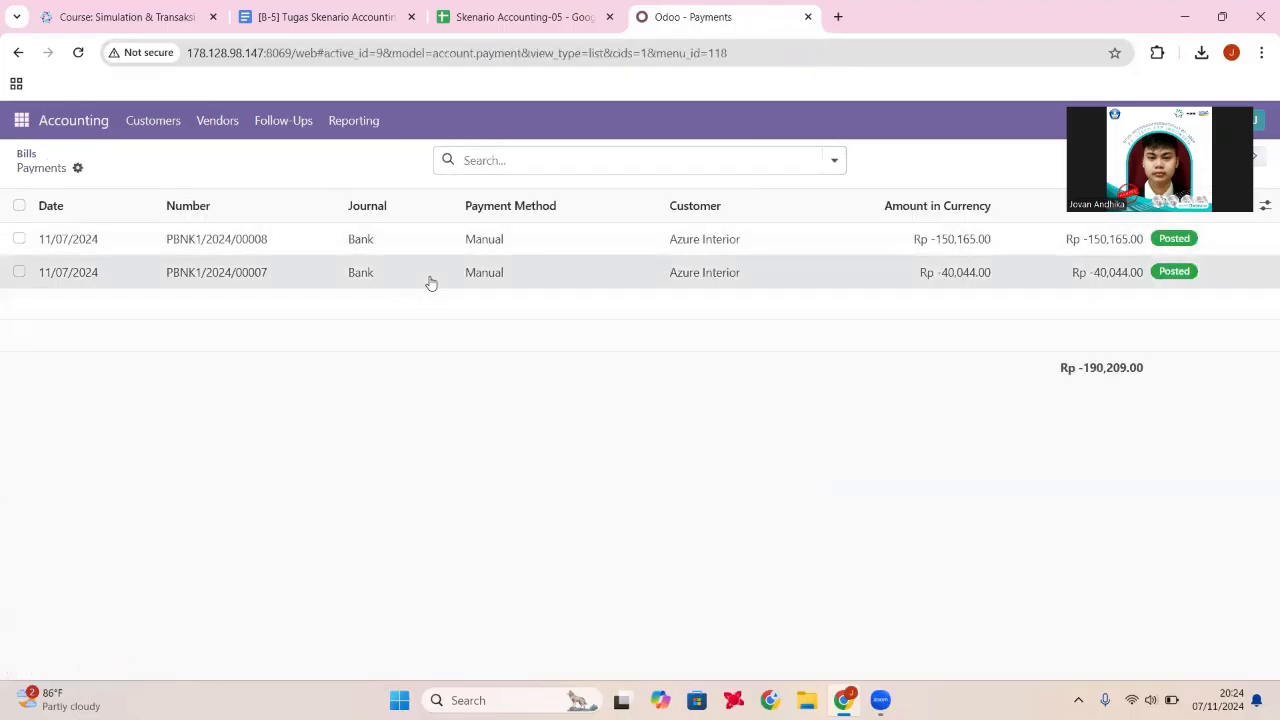
pyautogui.click(429, 277)
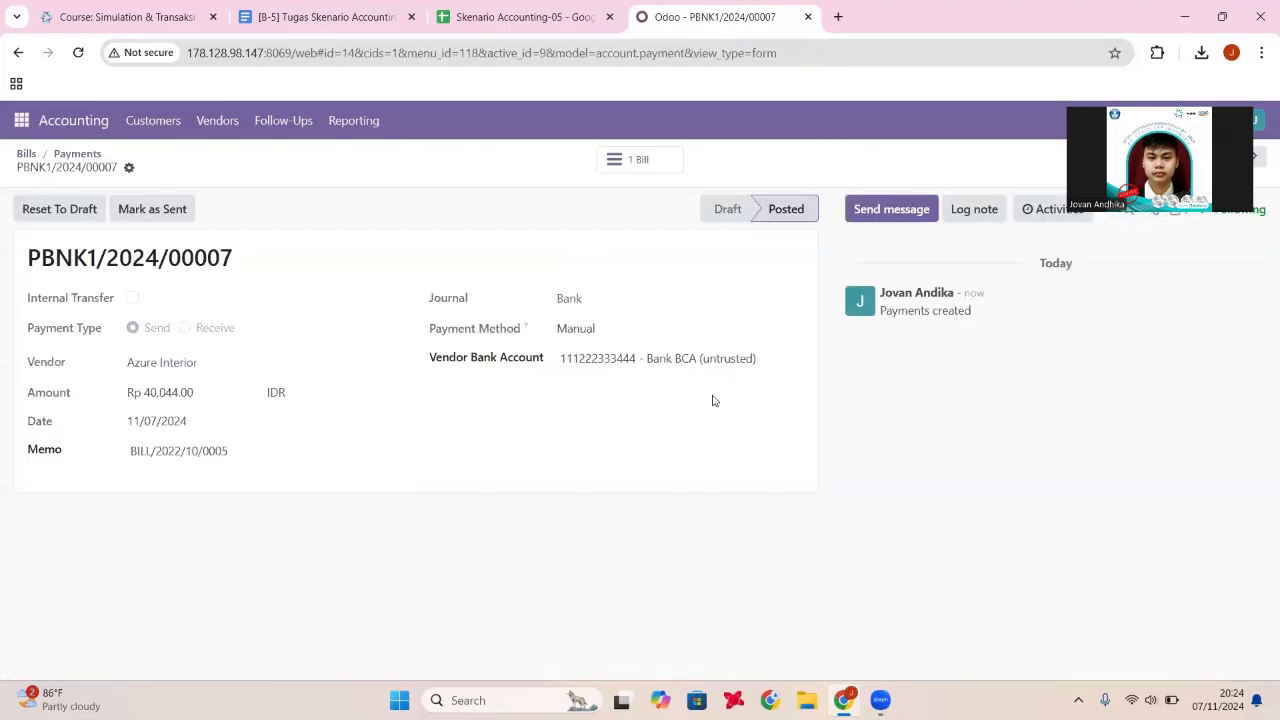
pyautogui.click(80, 153)
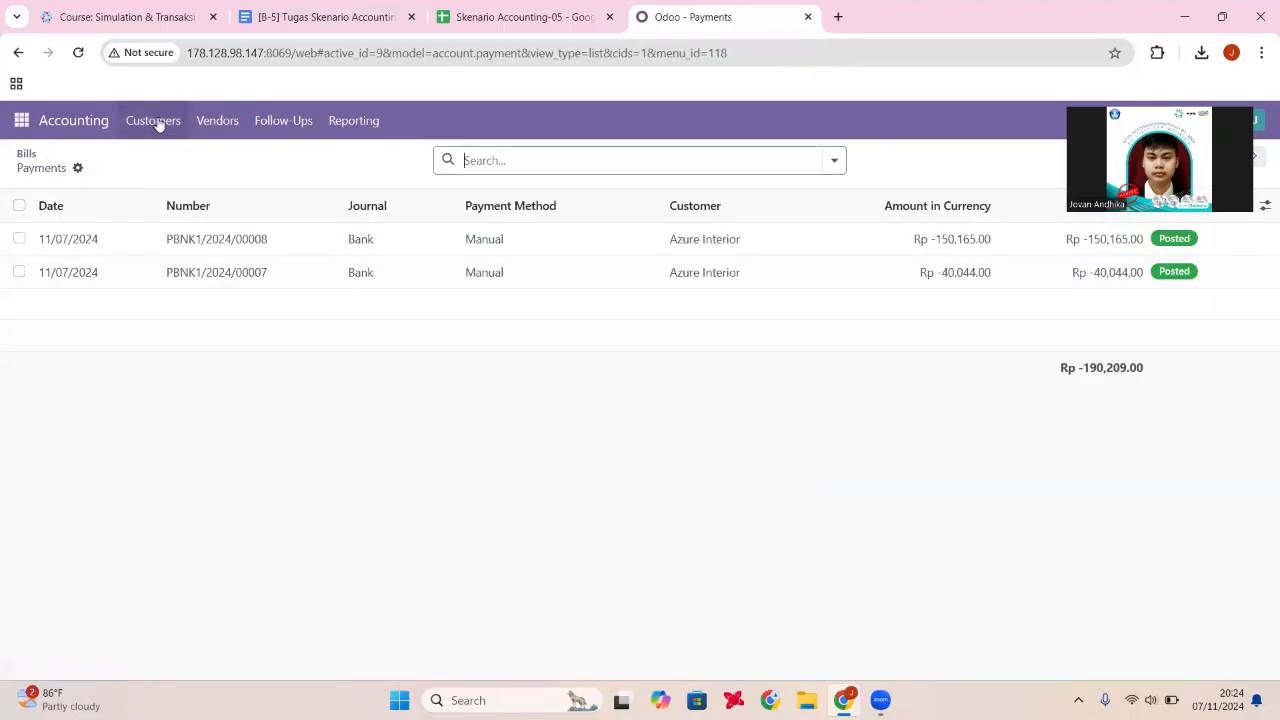
# - Browse the Customers and Vendors menus to the vendor payments list
pyautogui.click(70, 126)
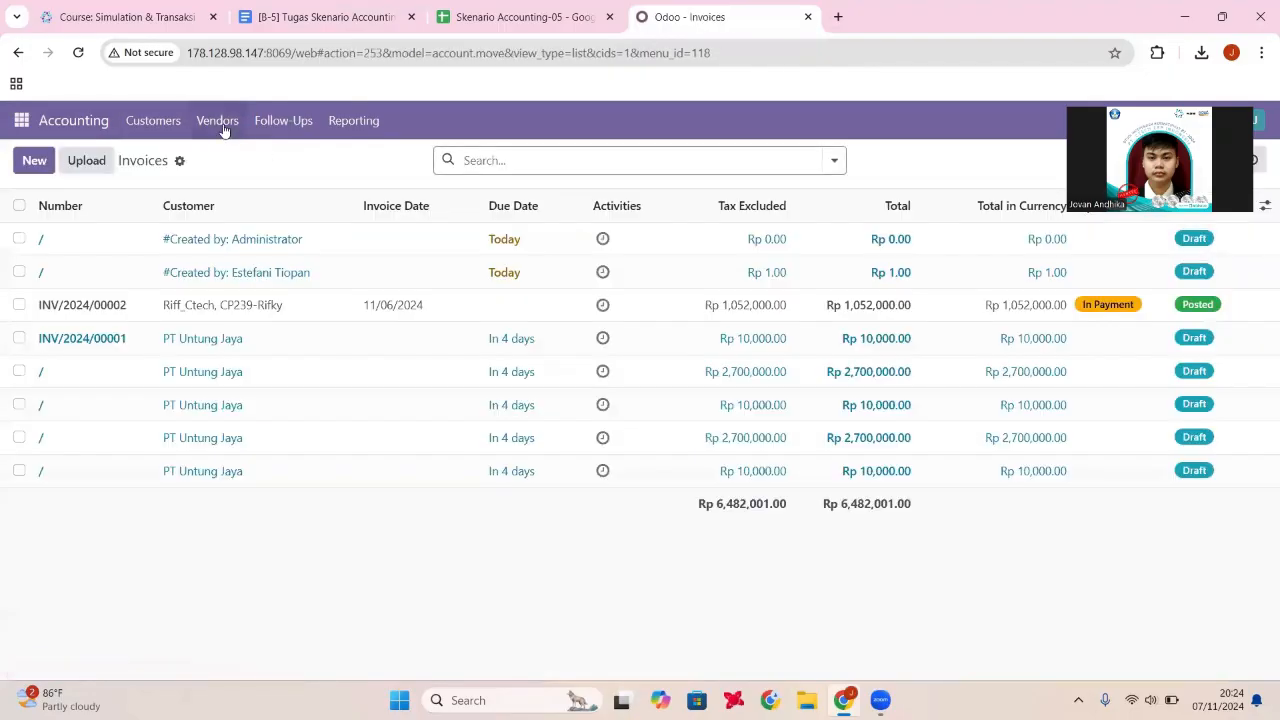
pyautogui.click(224, 130)
pyautogui.click(265, 228)
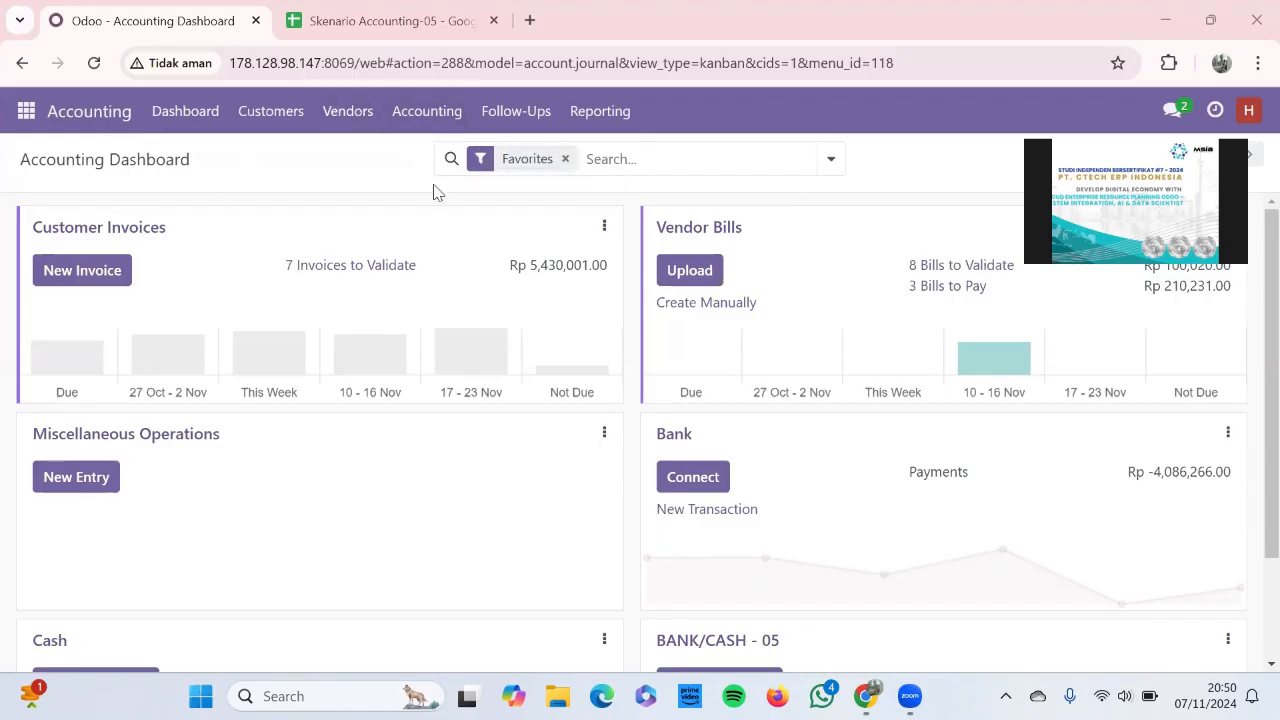
# - Open Accounting > Journal Entries, compare with the Skenario Accounting-05 sheet, and scroll the list
pyautogui.click(419, 113)
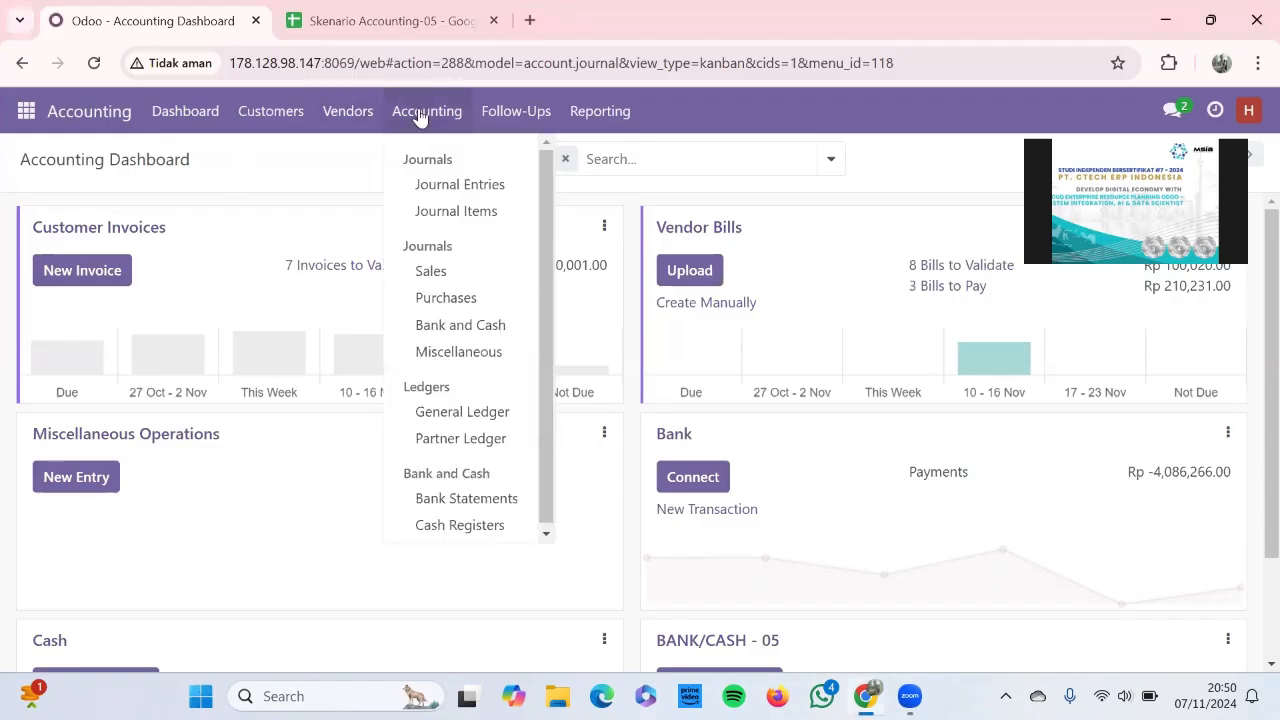
pyautogui.click(457, 185)
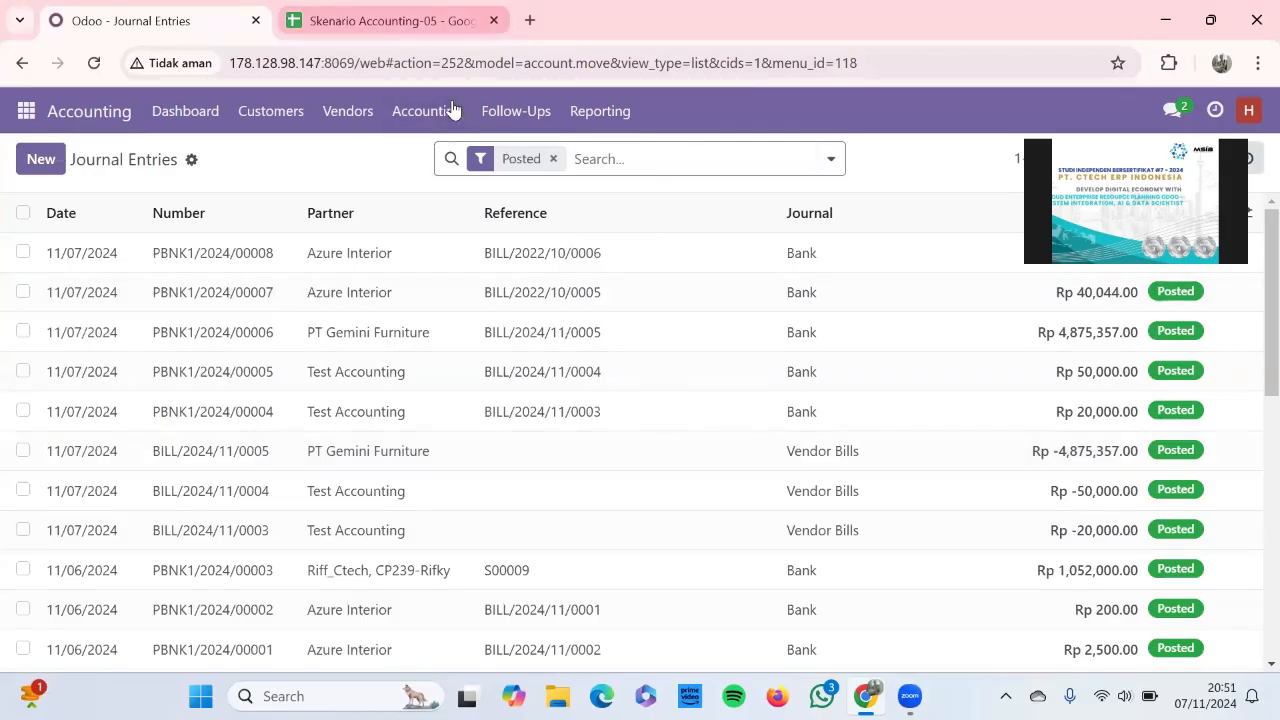
pyautogui.hotkey('ctrl', 'Tab')
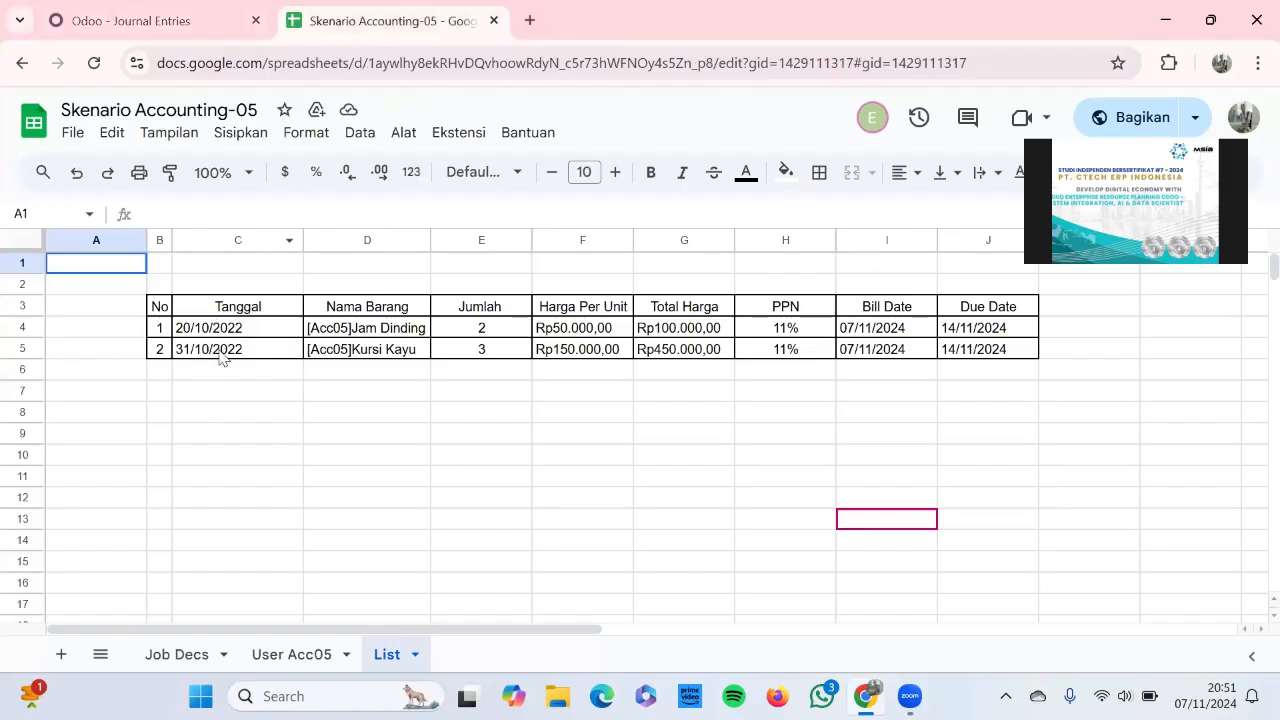
pyautogui.click(150, 20)
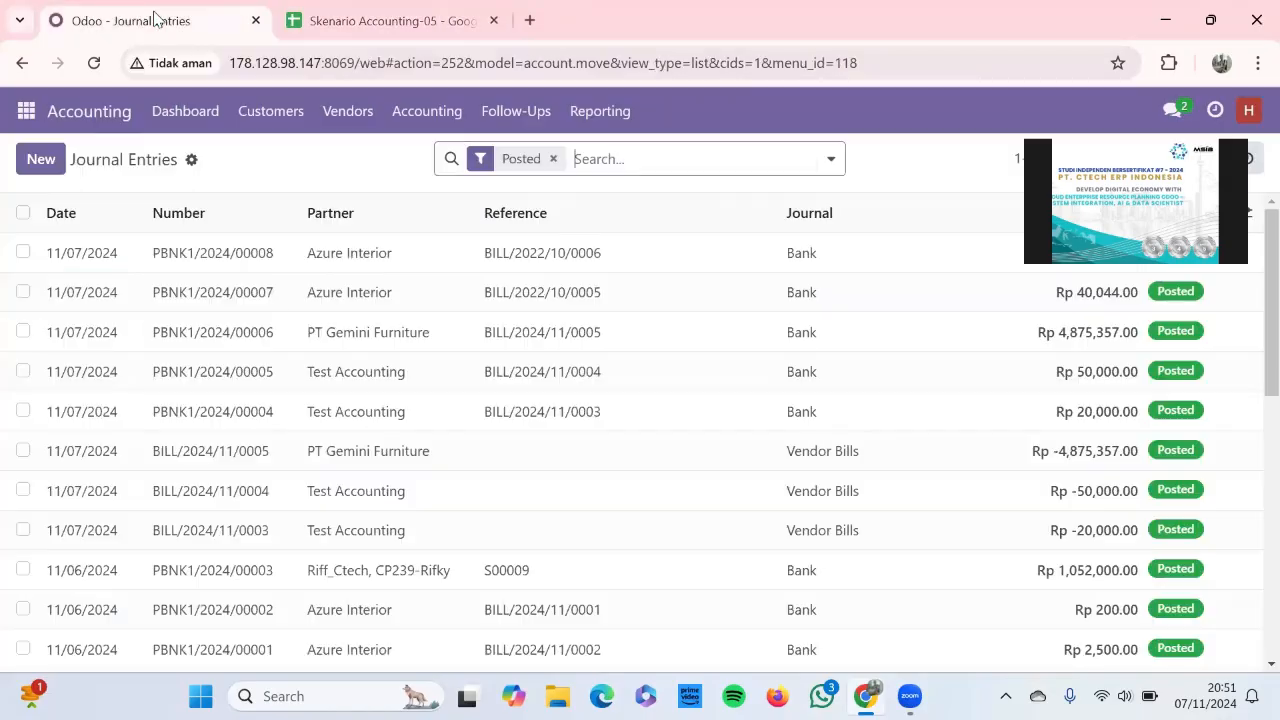
pyautogui.scroll(-6, 333, 366)
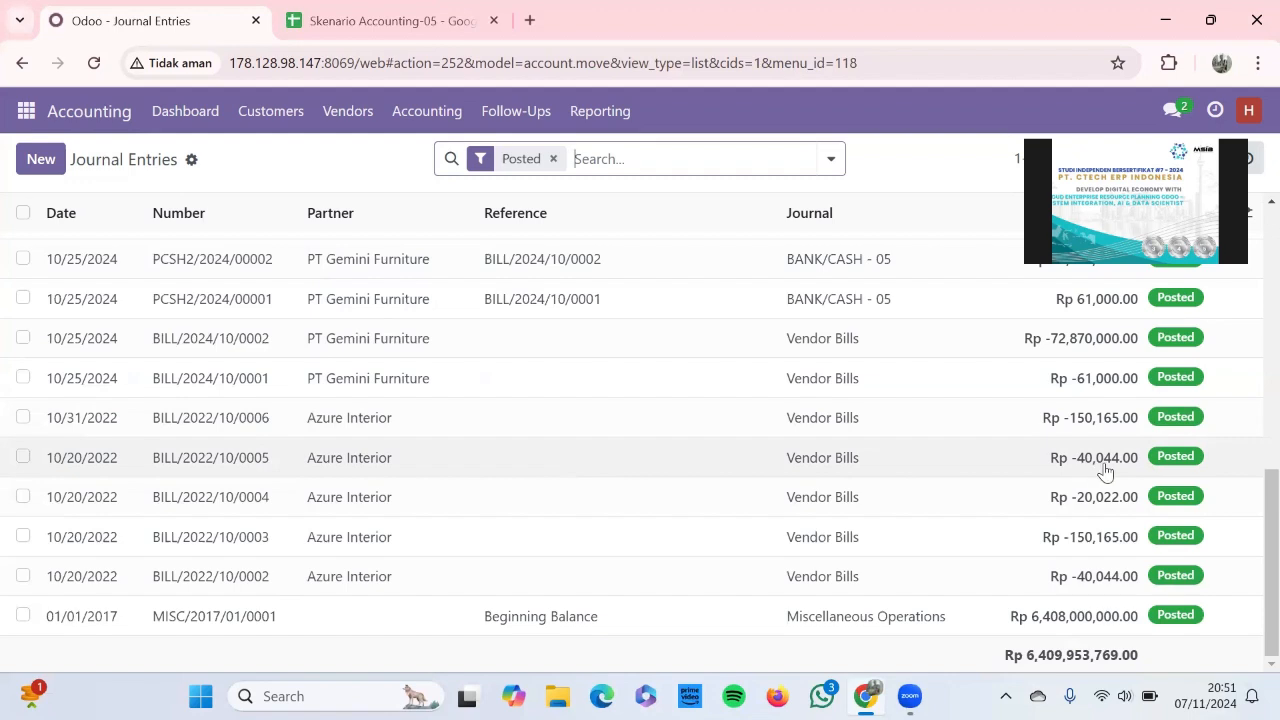
pyautogui.doubleClick(255, 430)
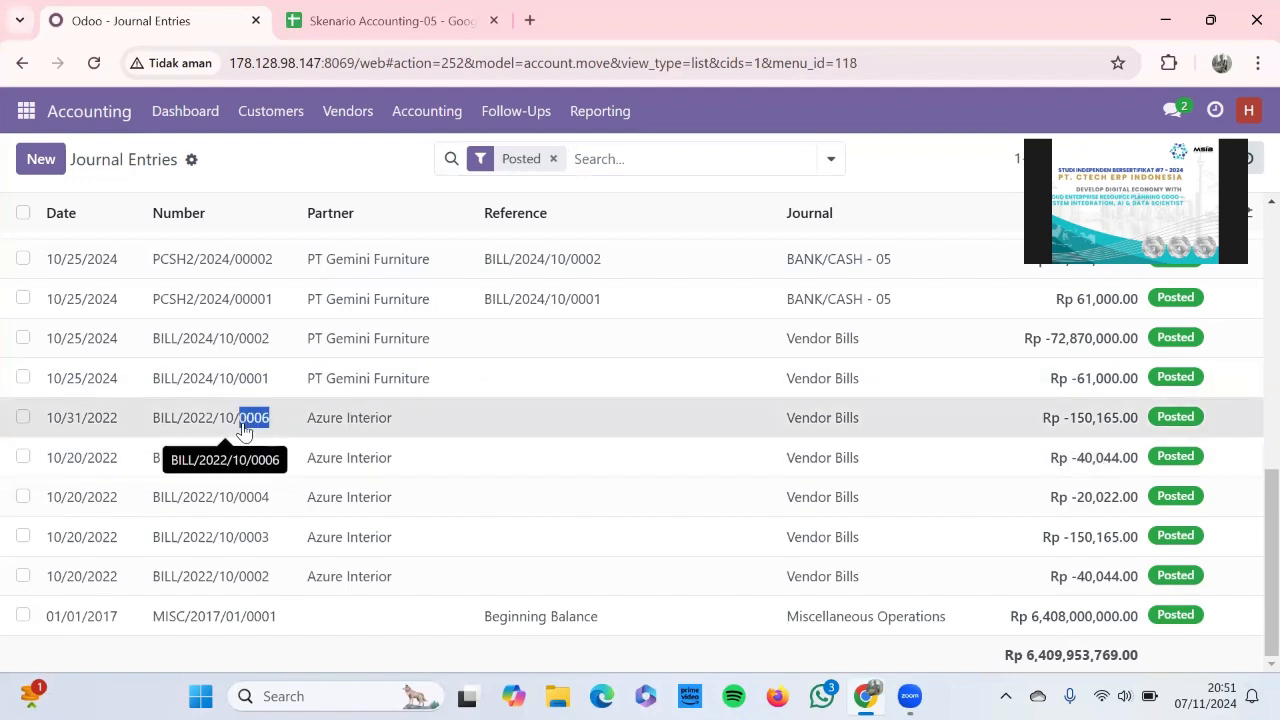
pyautogui.scroll(-3, 329, 503)
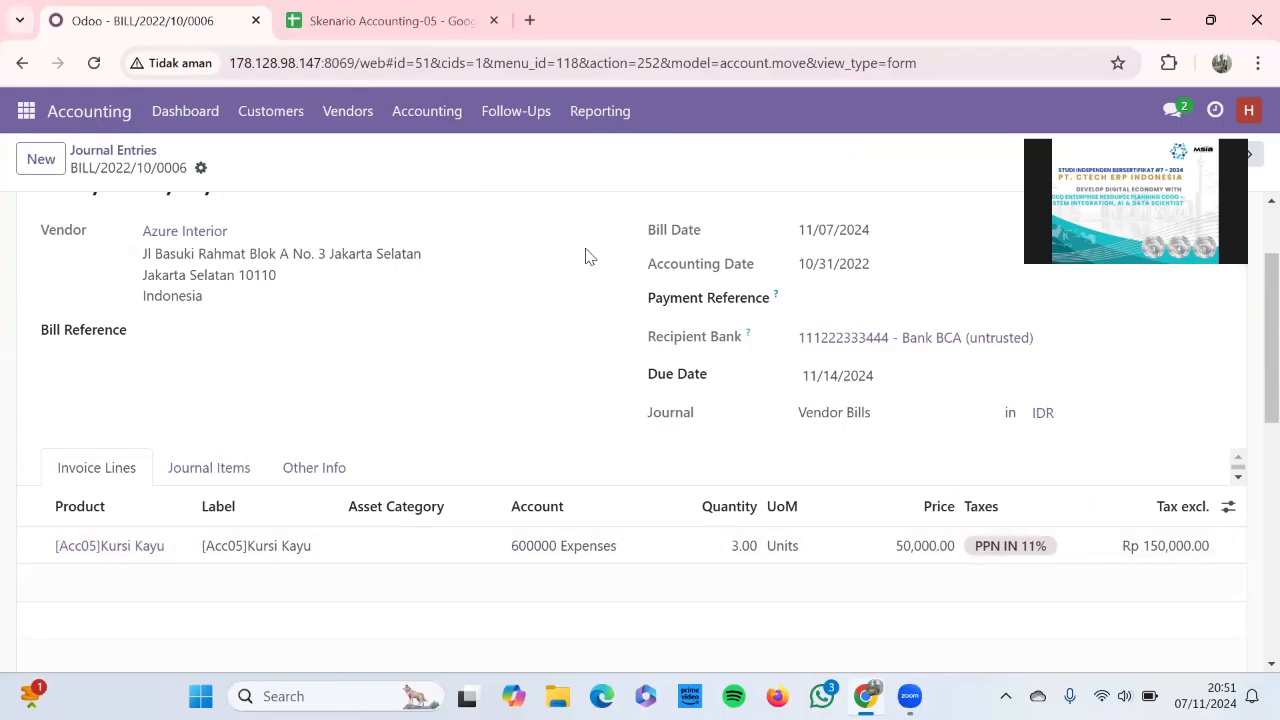
pyautogui.hotkey('ctrl', 'Tab')
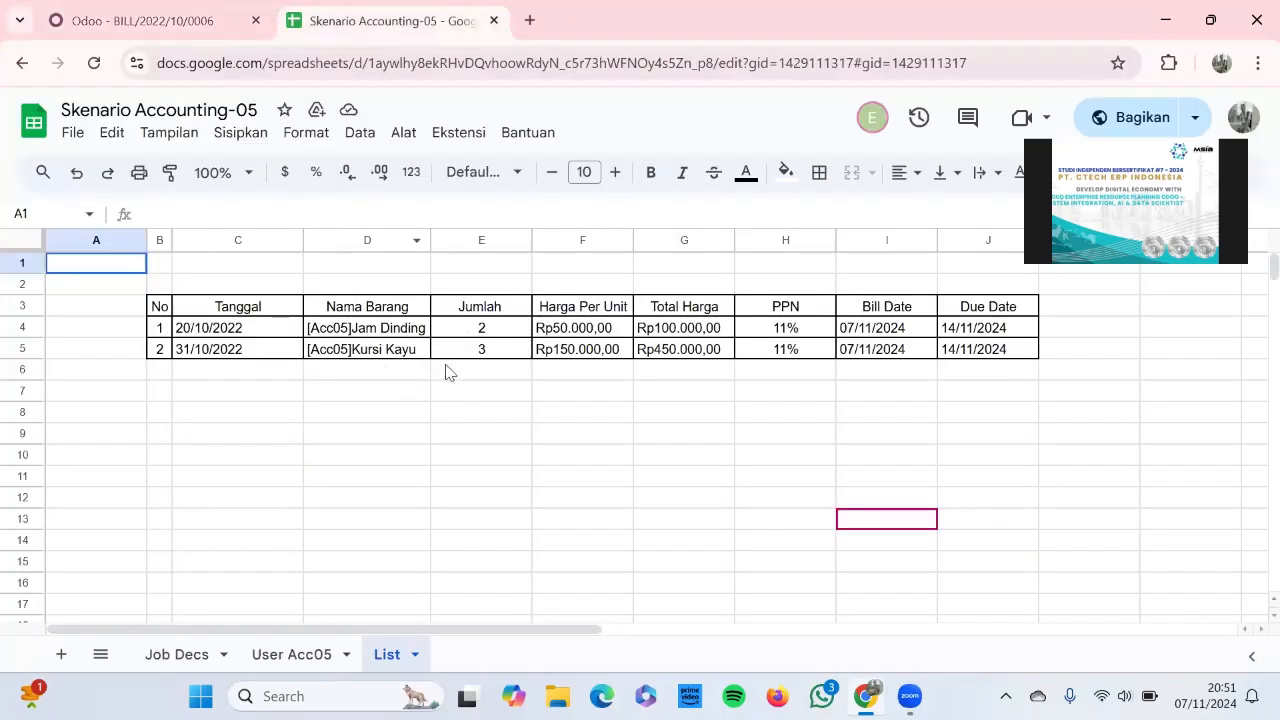
pyautogui.click(196, 24)
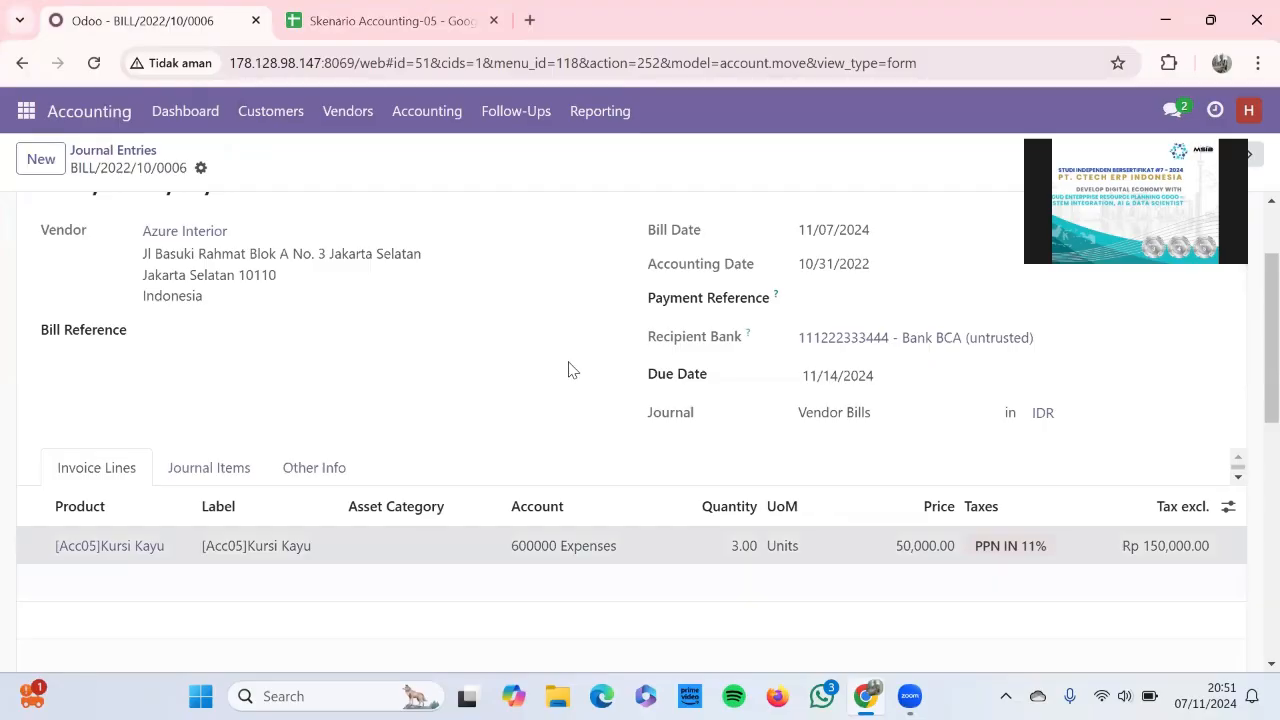
pyautogui.scroll(2, 568, 370)
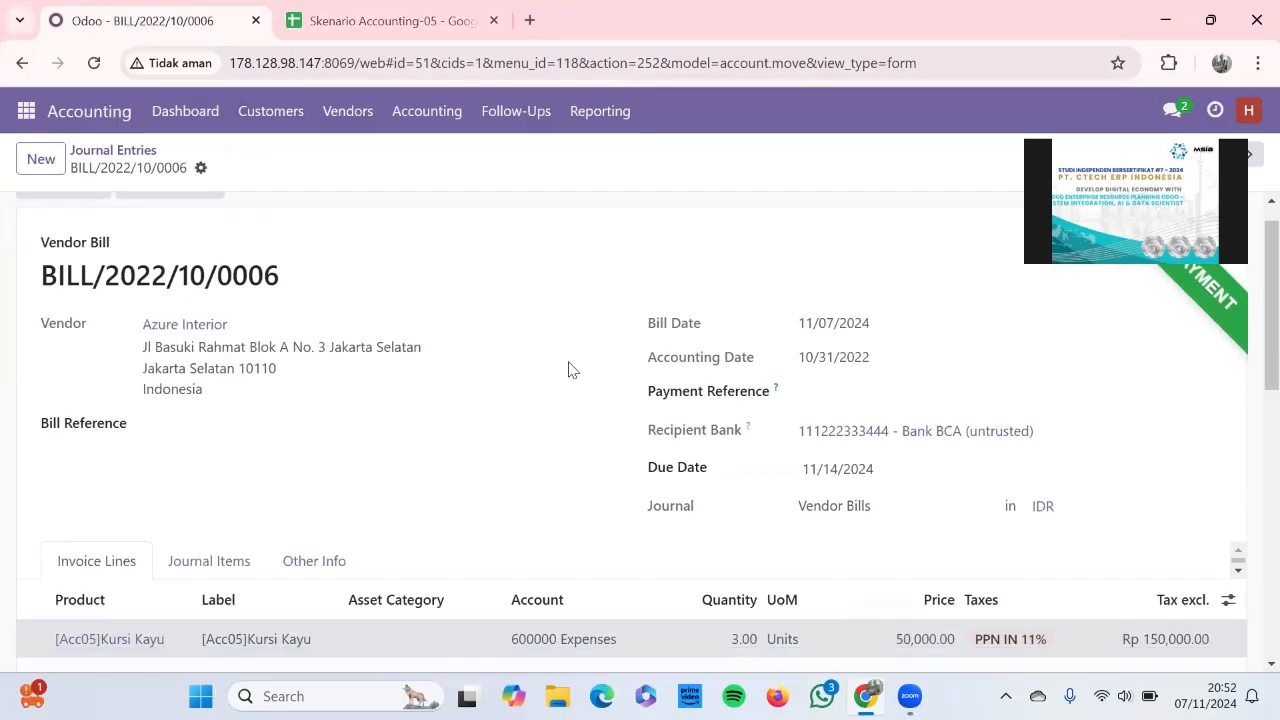
pyautogui.scroll(-1, 568, 370)
pyautogui.hotkey('ctrl', 'Tab')
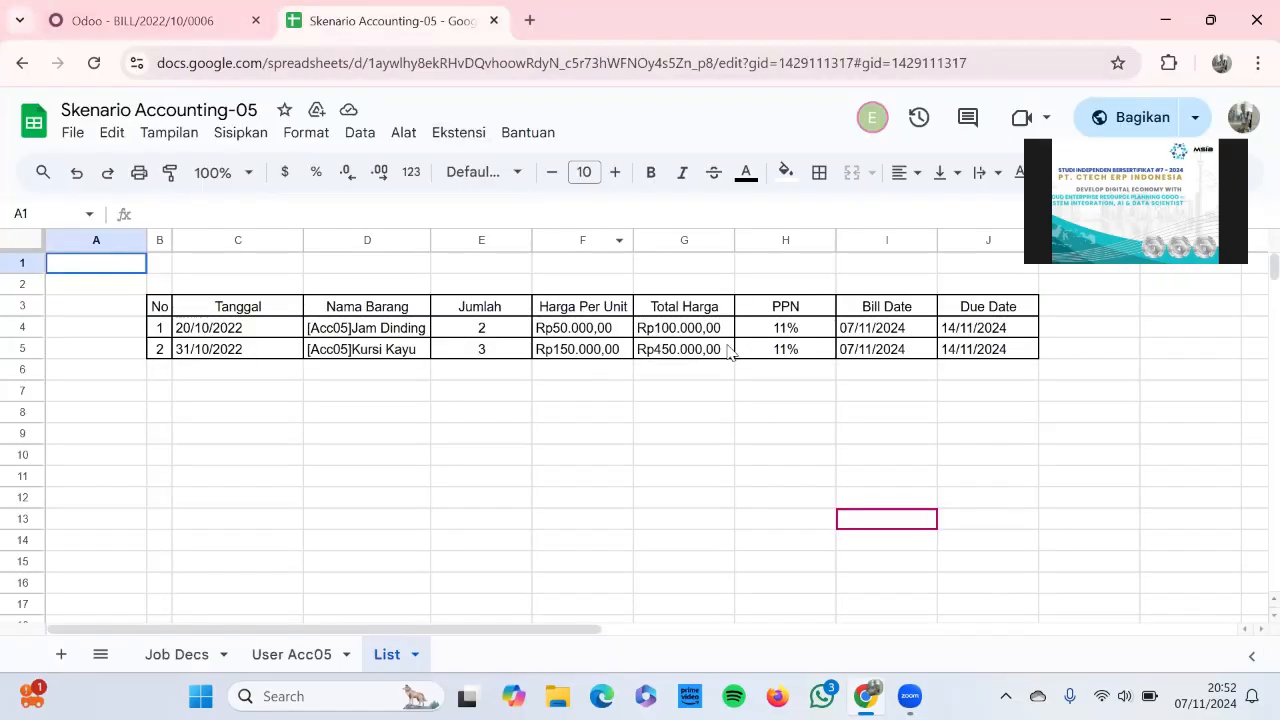
pyautogui.click(172, 18)
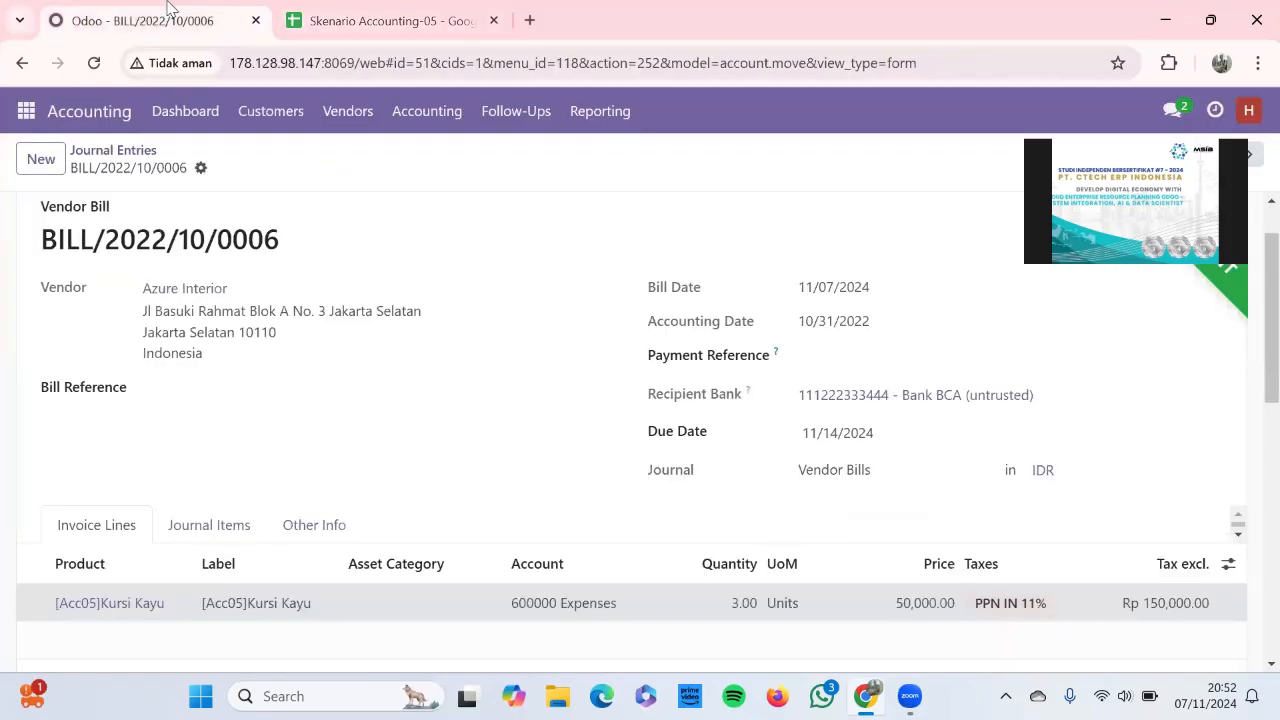
pyautogui.scroll(-1, 655, 448)
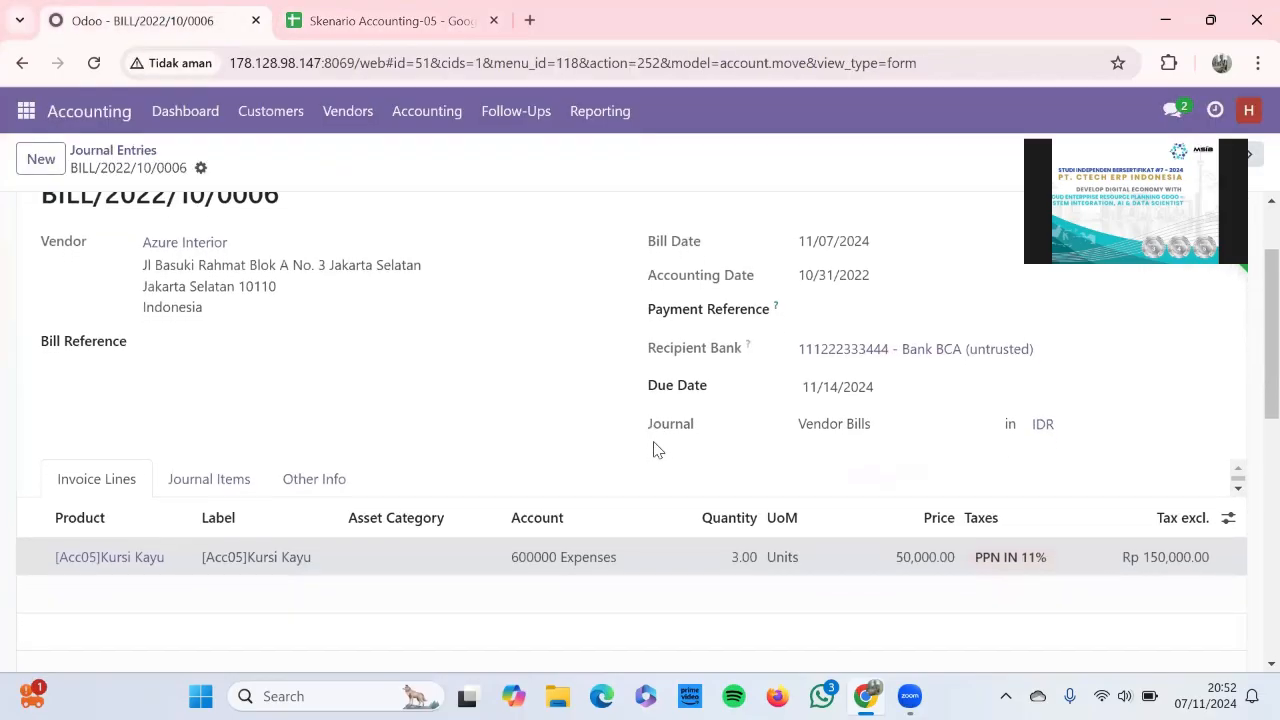
pyautogui.click(110, 148)
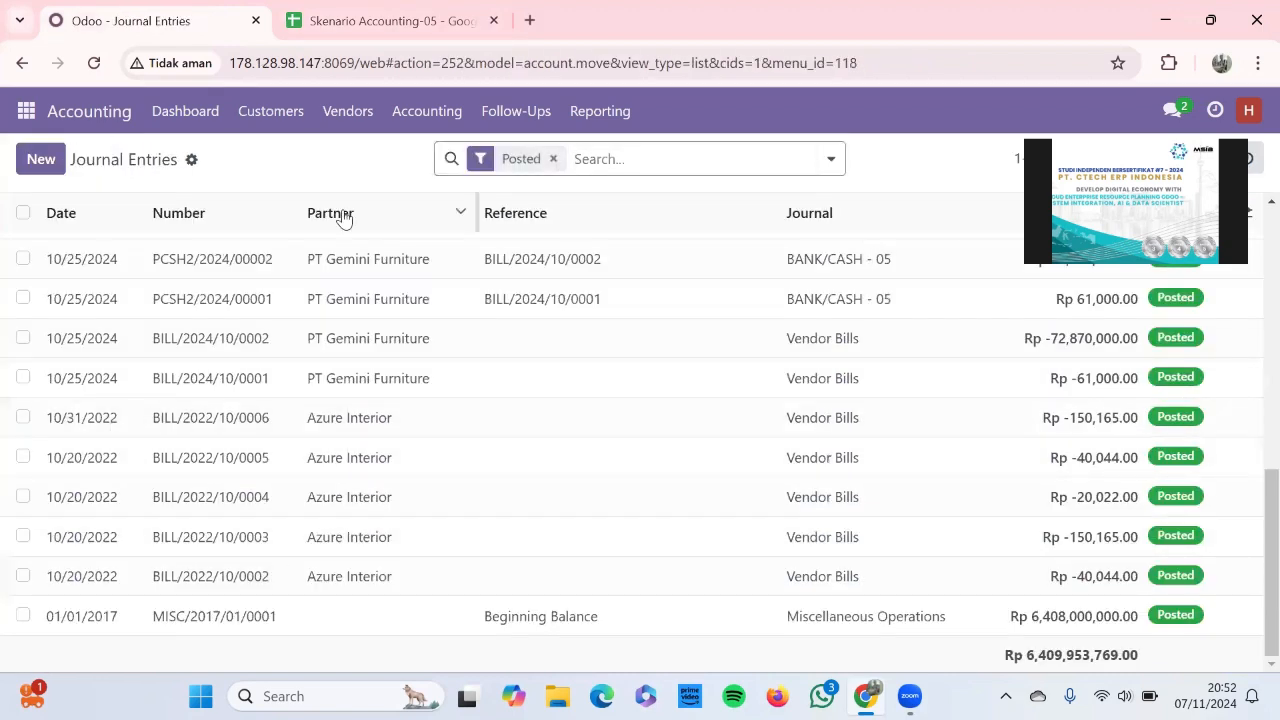
pyautogui.click(215, 466)
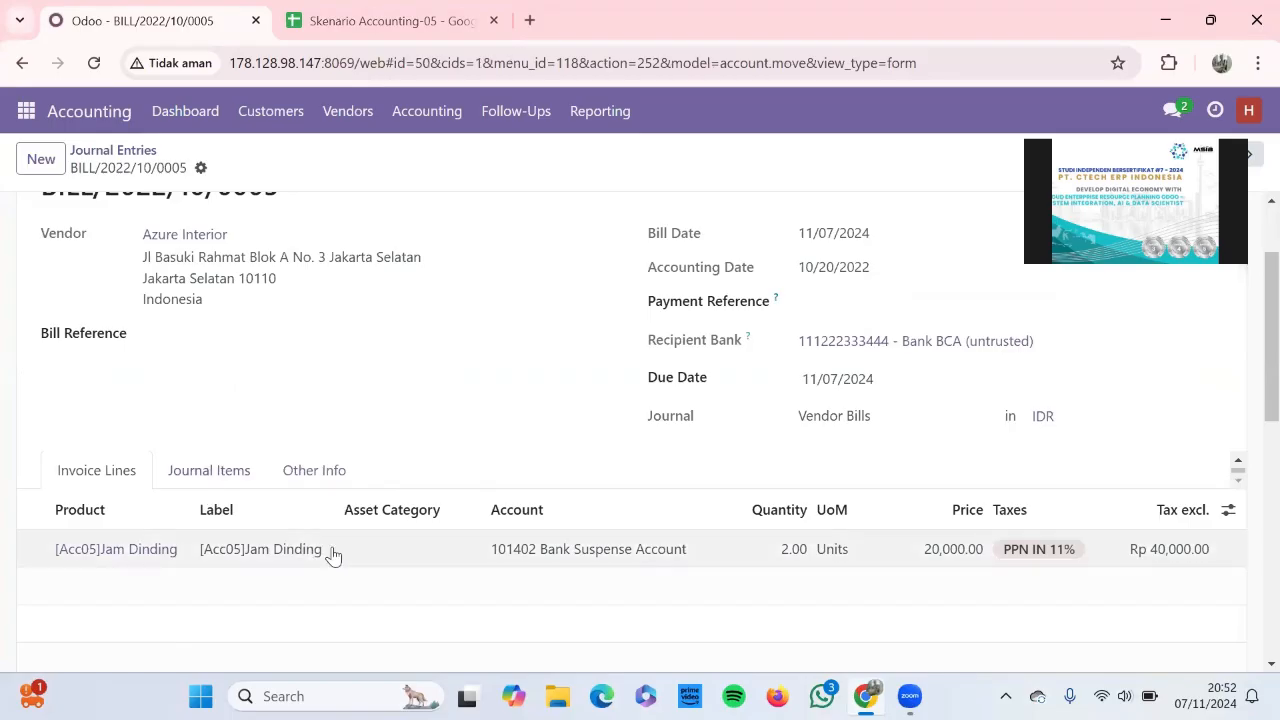
pyautogui.scroll(2, 306, 431)
pyautogui.scroll(-1, 306, 431)
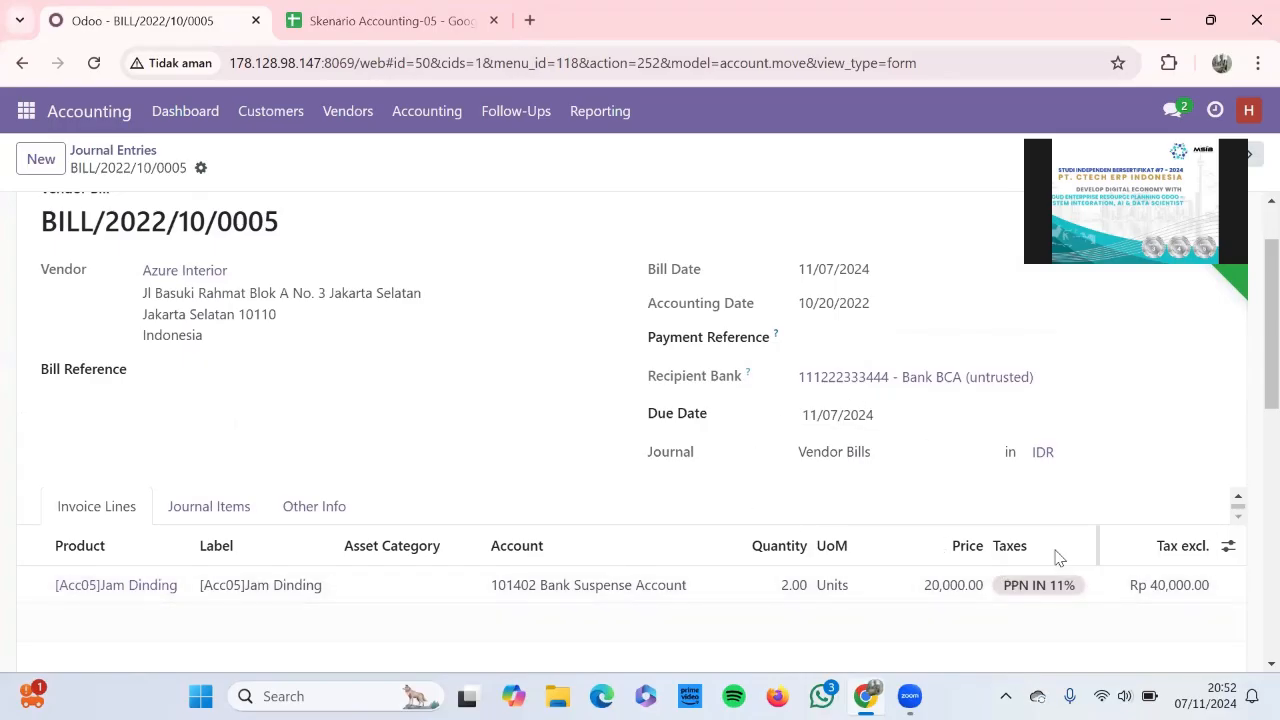
pyautogui.click(112, 152)
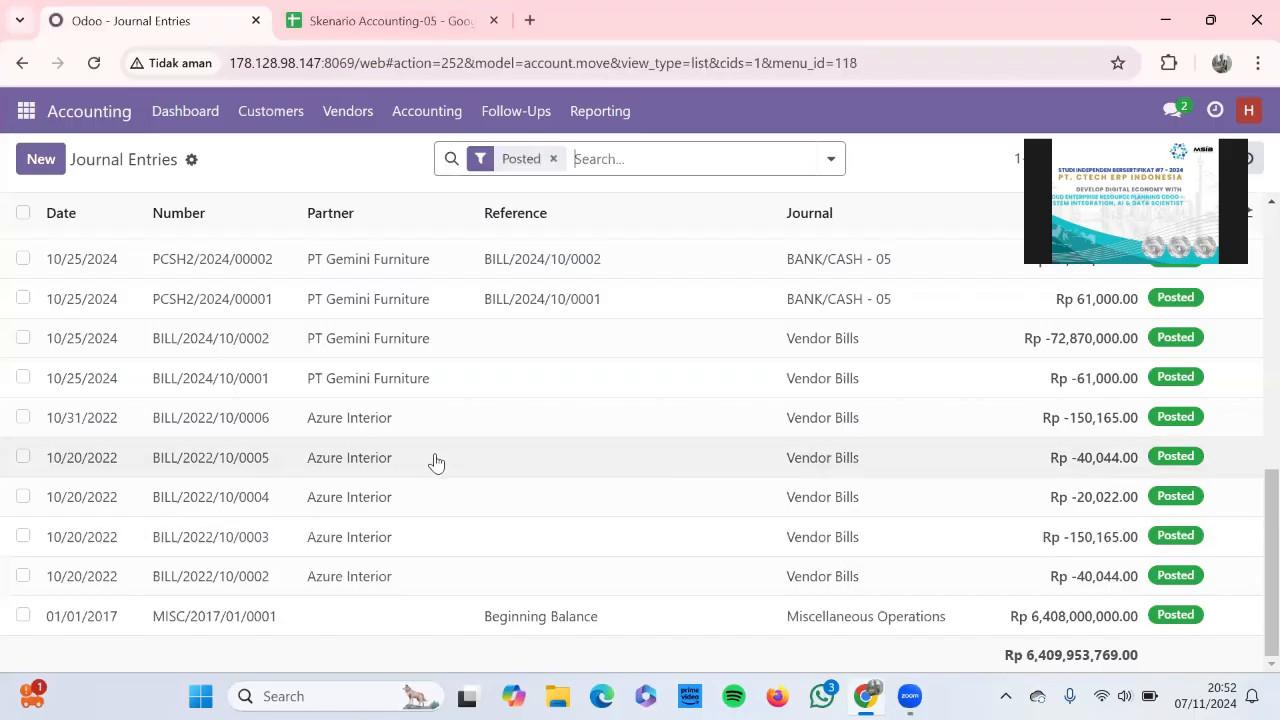
pyautogui.click(427, 115)
# - Scroll the Bank and Cash journal items to the Azure Interior payments, then switch to Skenario Accounting-05
pyautogui.click(472, 324)
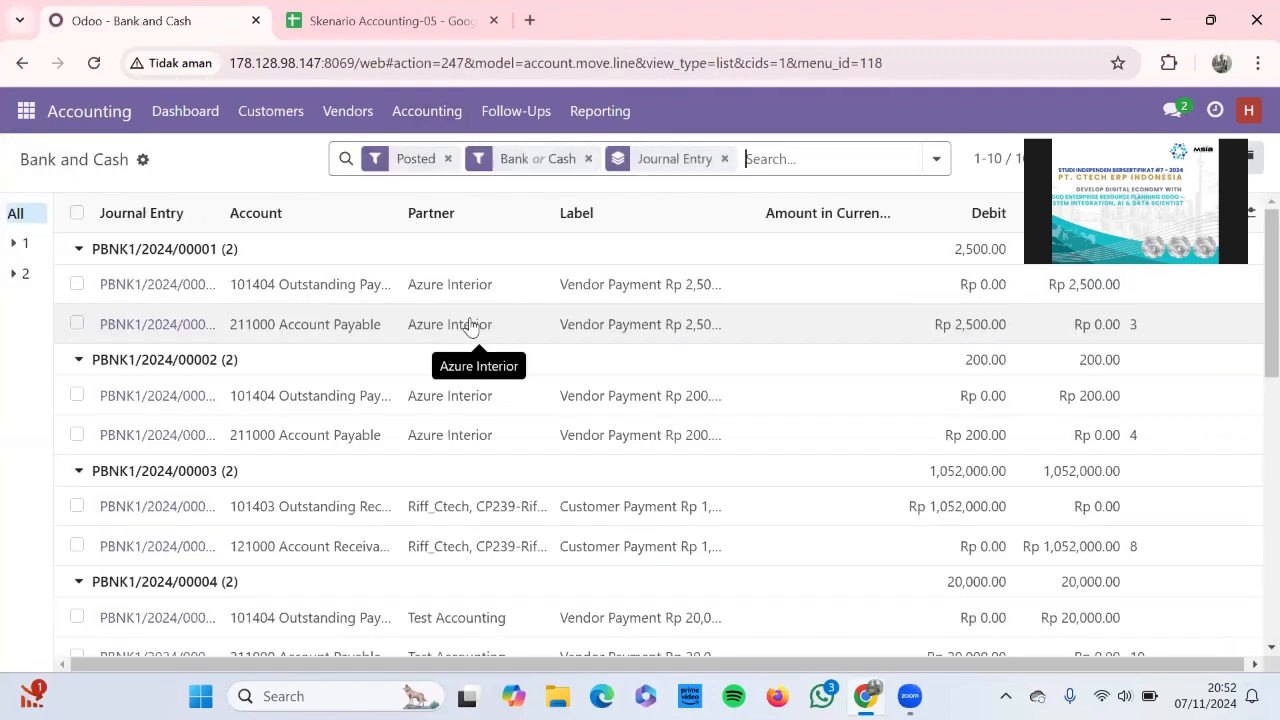
pyautogui.scroll(-4, 470, 324)
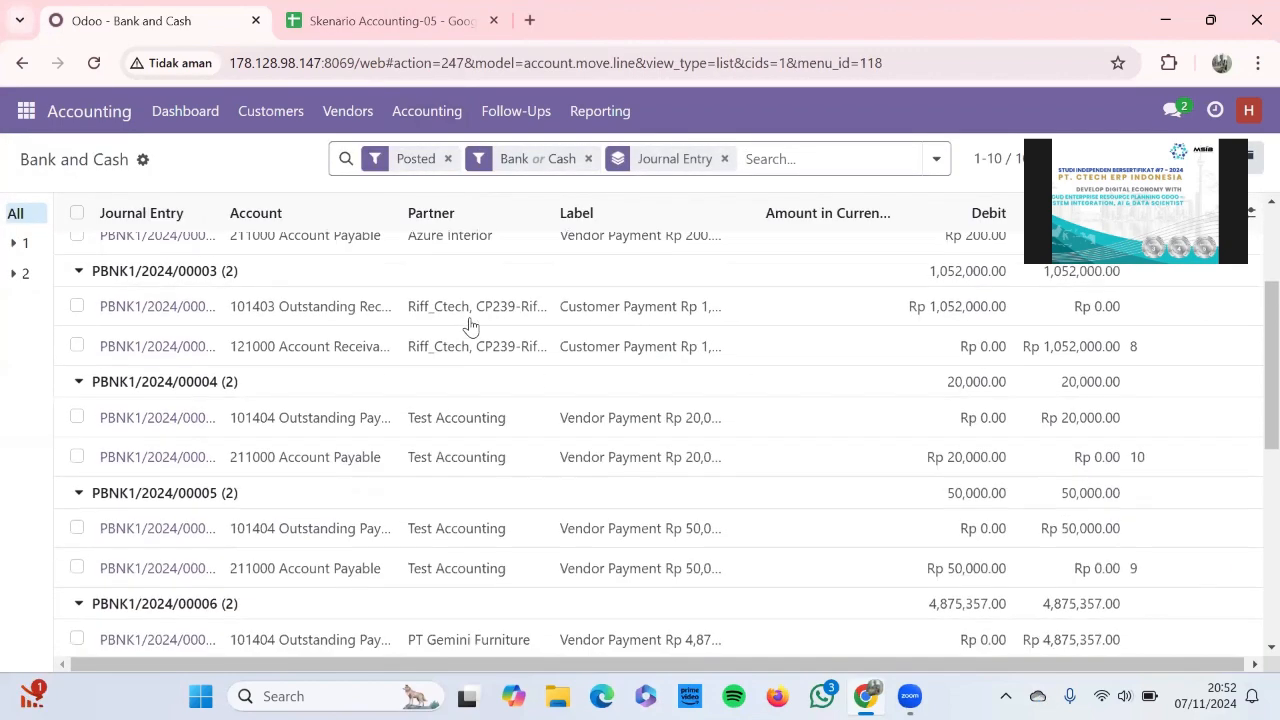
pyautogui.scroll(-3, 470, 324)
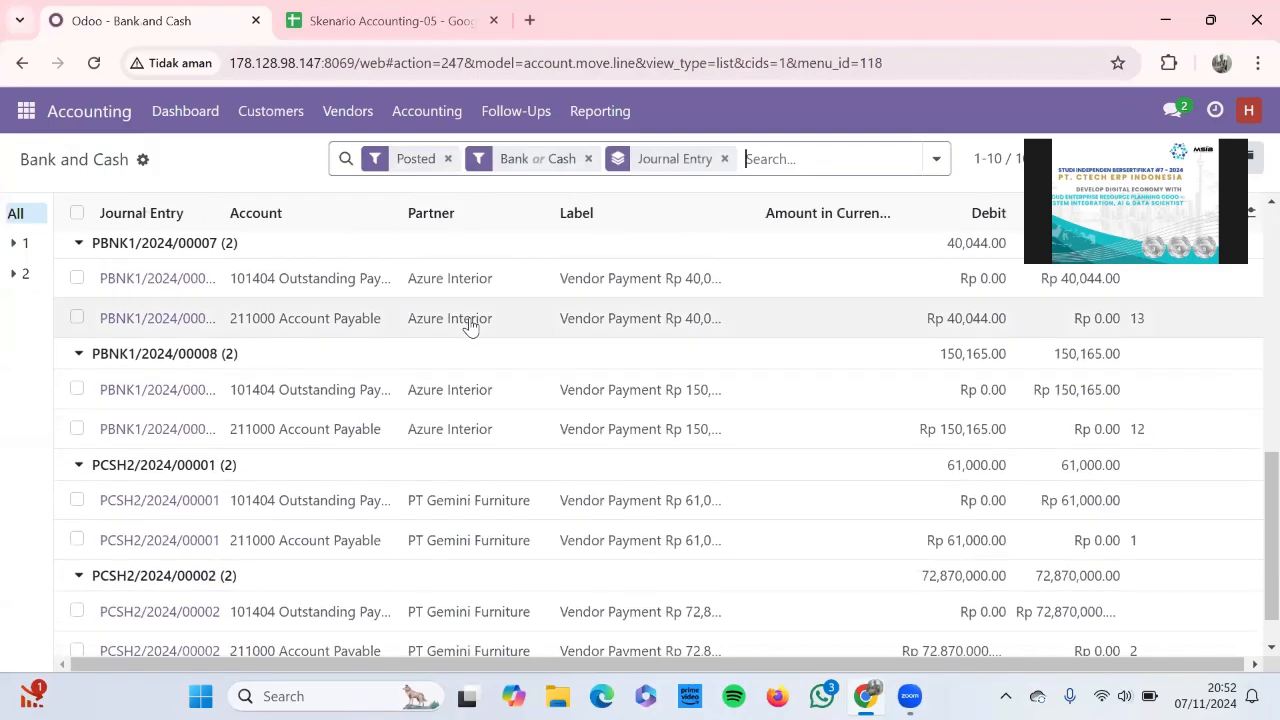
pyautogui.scroll(7, 470, 324)
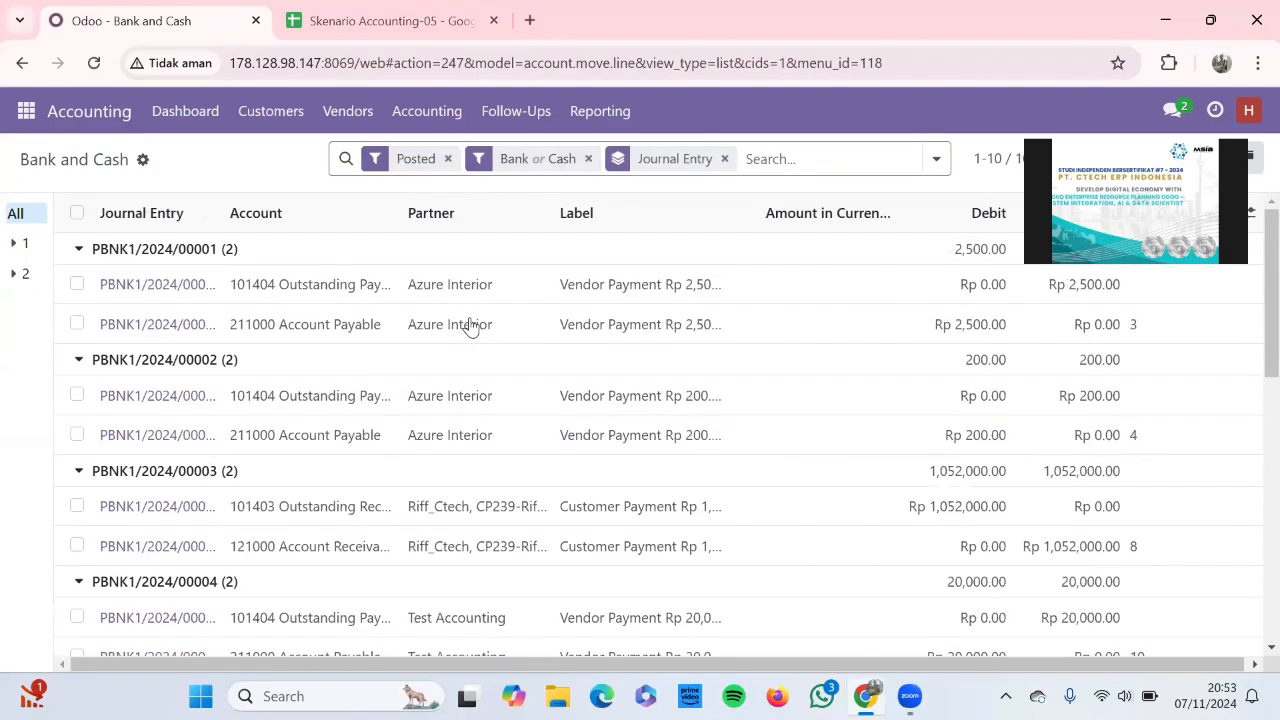
pyautogui.scroll(-1, 470, 324)
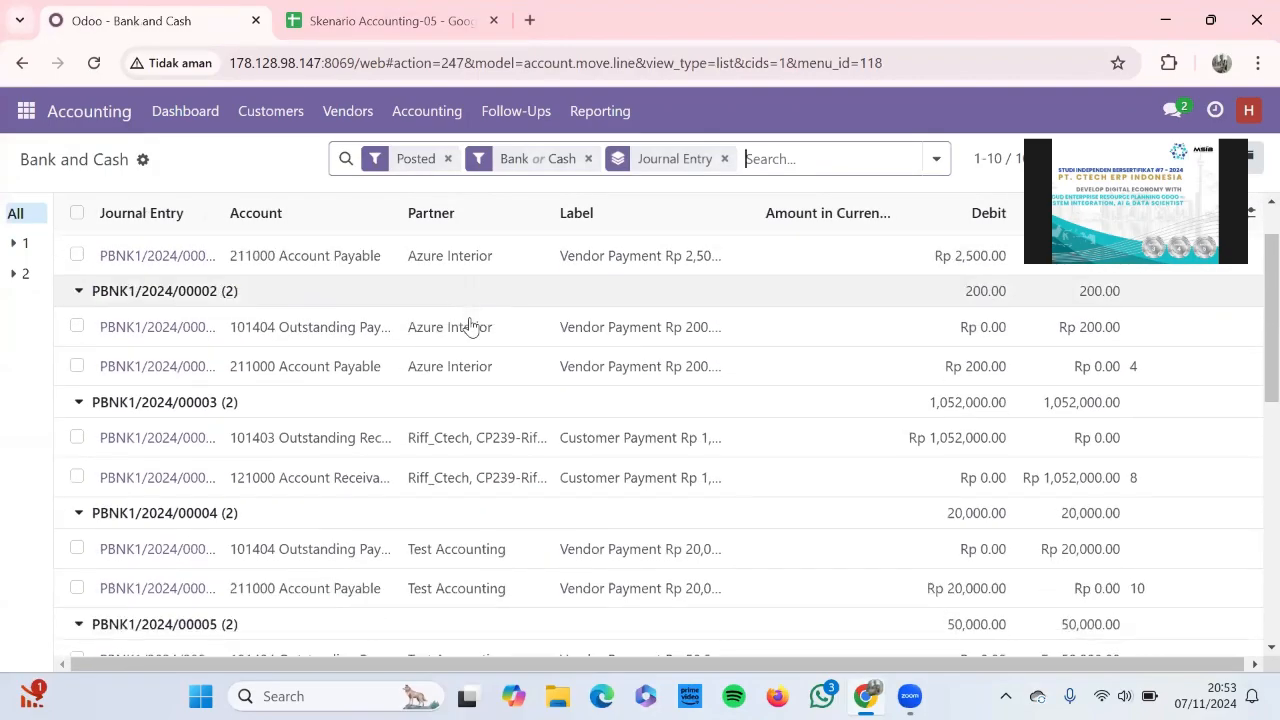
pyautogui.scroll(-3, 470, 324)
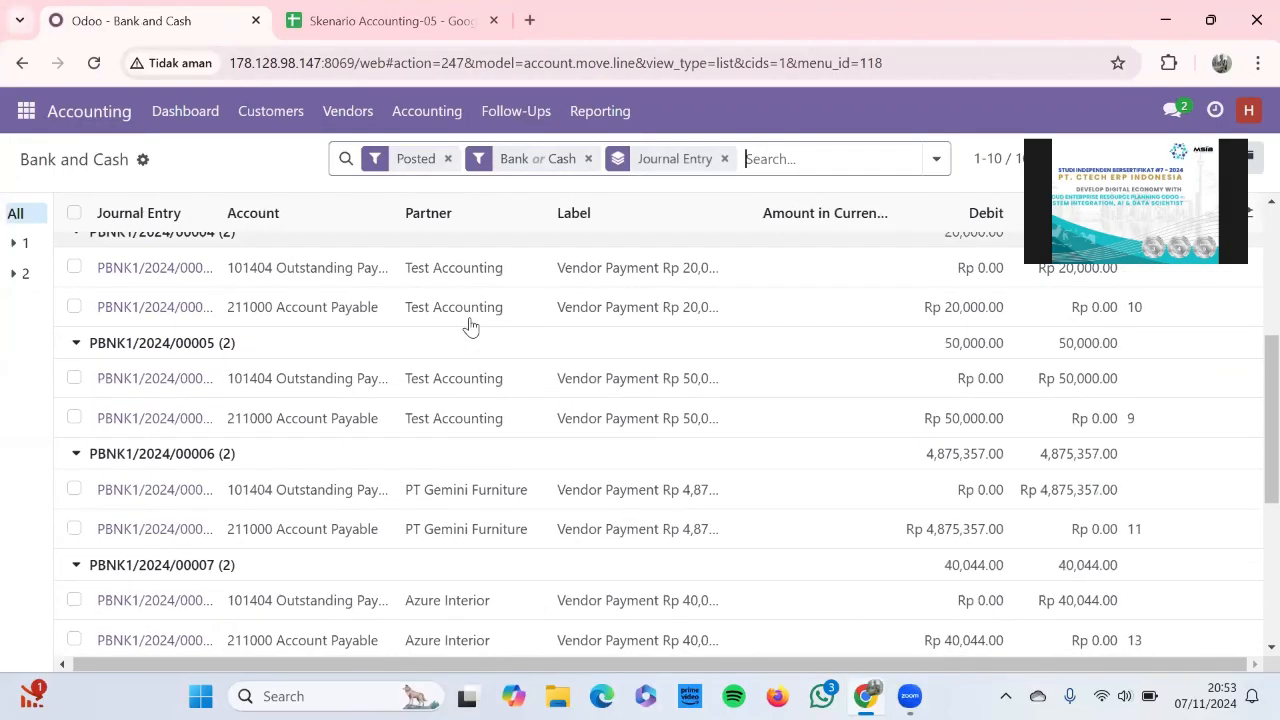
pyautogui.scroll(-1, 470, 326)
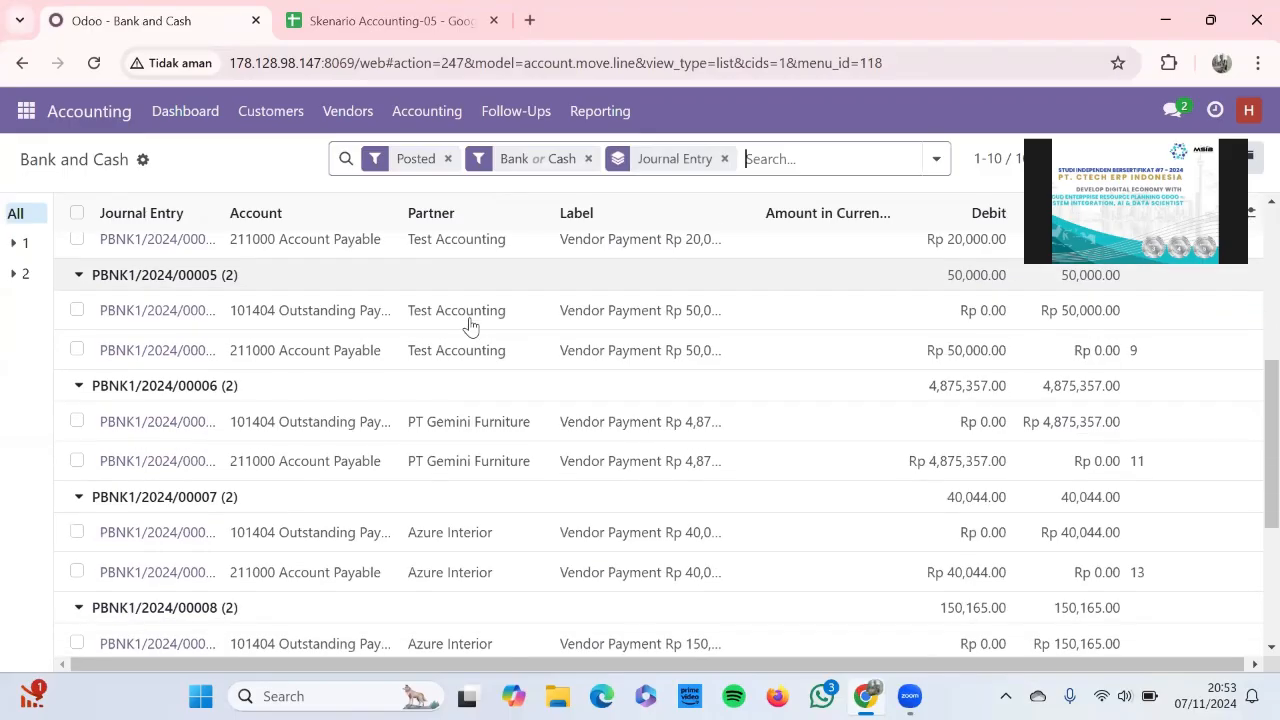
pyautogui.scroll(-1, 470, 326)
pyautogui.scroll(-1, 470, 326)
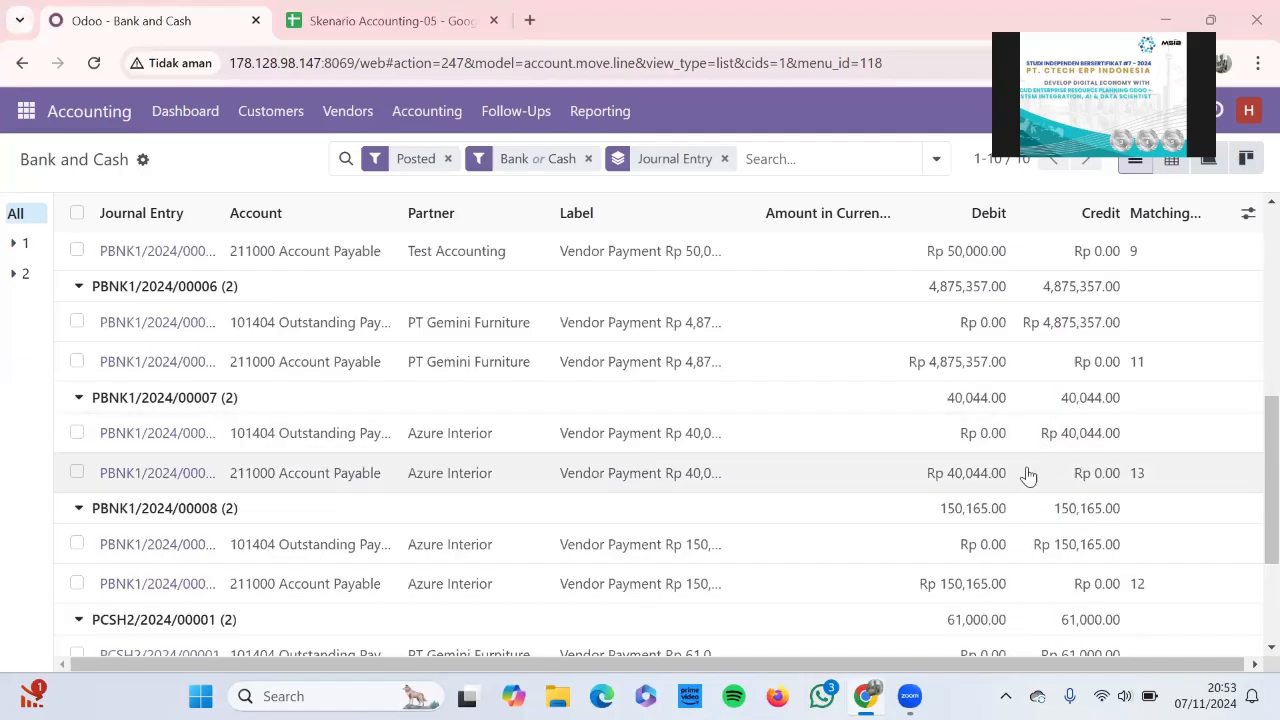
pyautogui.scroll(-1, 1022, 472)
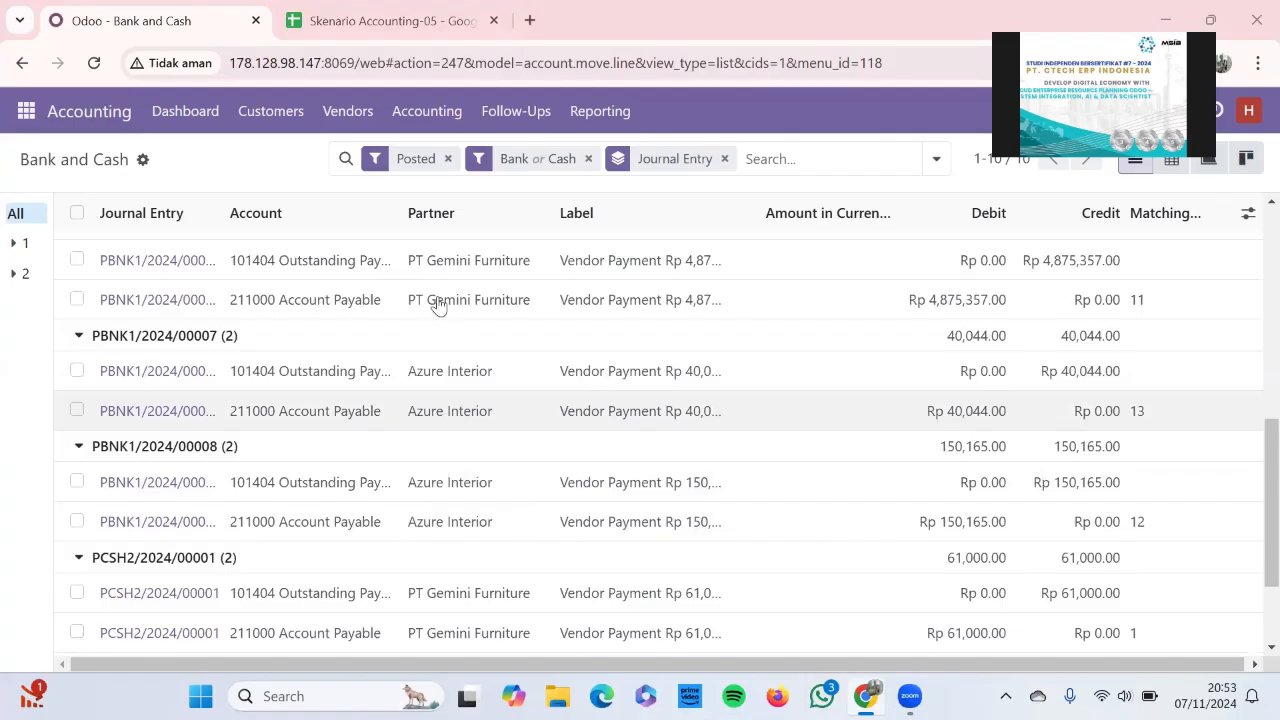
pyautogui.click(390, 20)
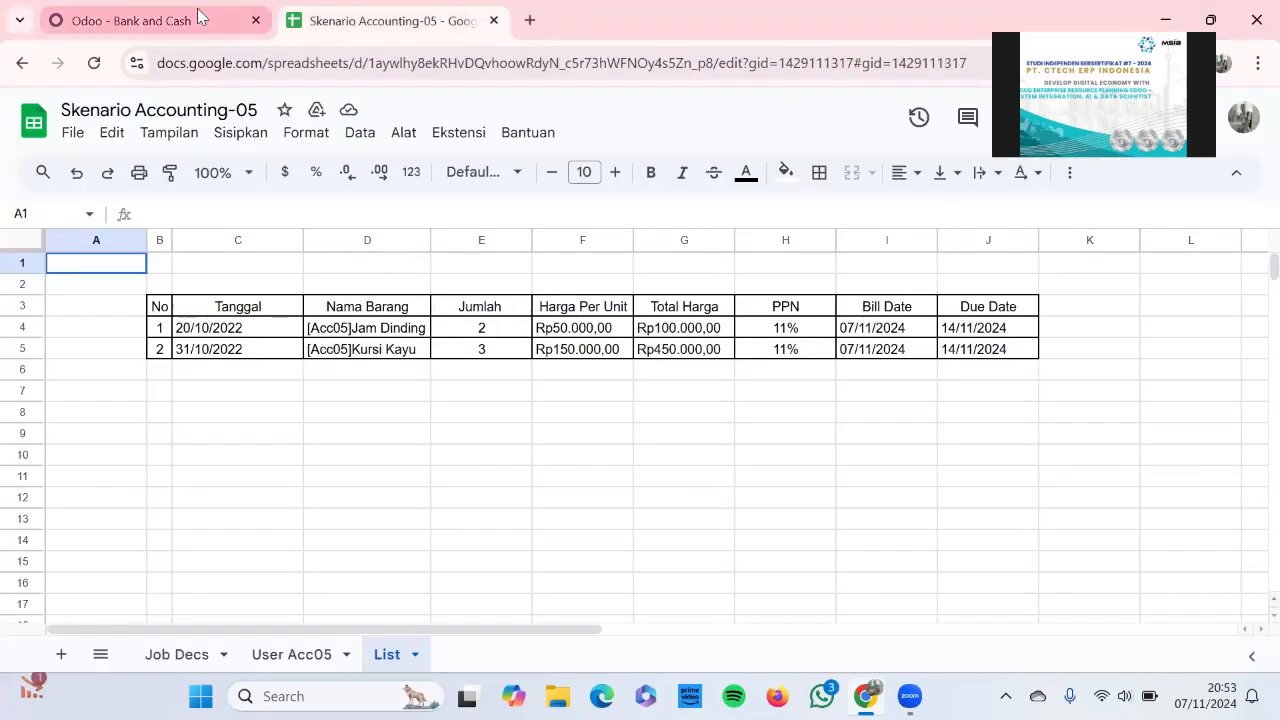
# - Return to the 'Odoo - Bank and Cash' browser tab
pyautogui.click(135, 20)
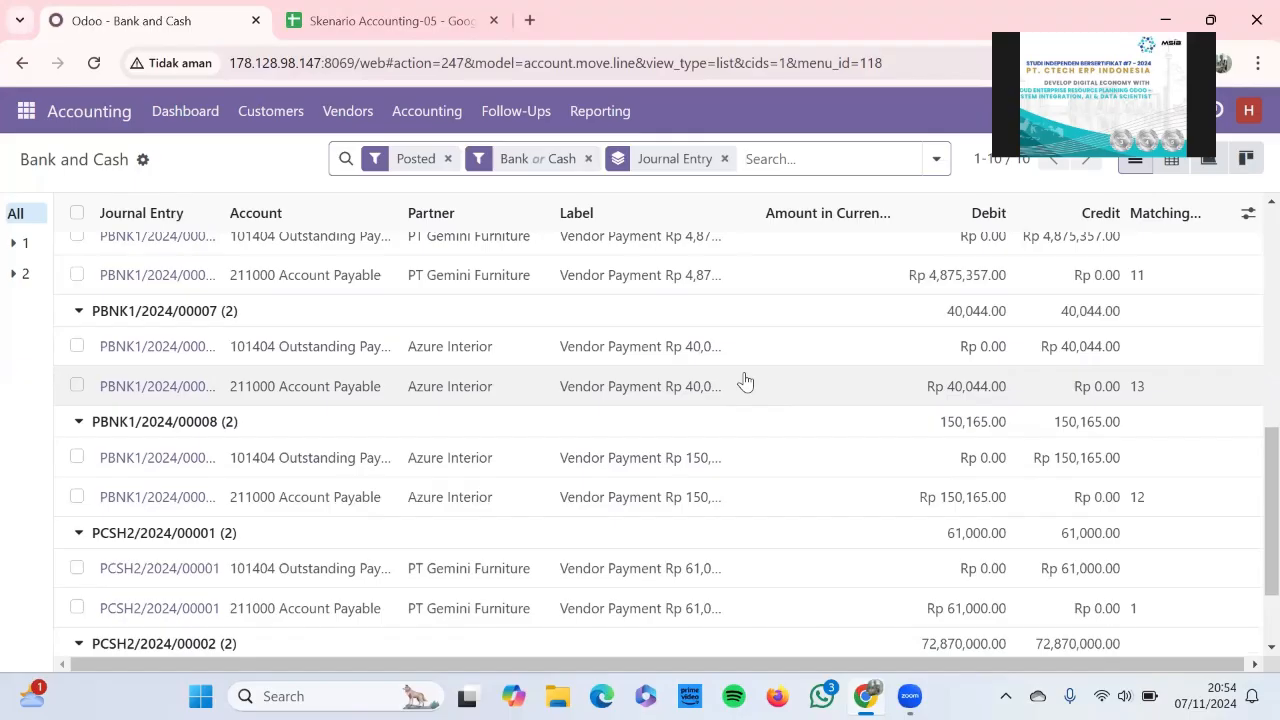
# - Open the Accounting Dashboard showing 8 bills to validate and 3 to pay
pyautogui.click(952, 103)
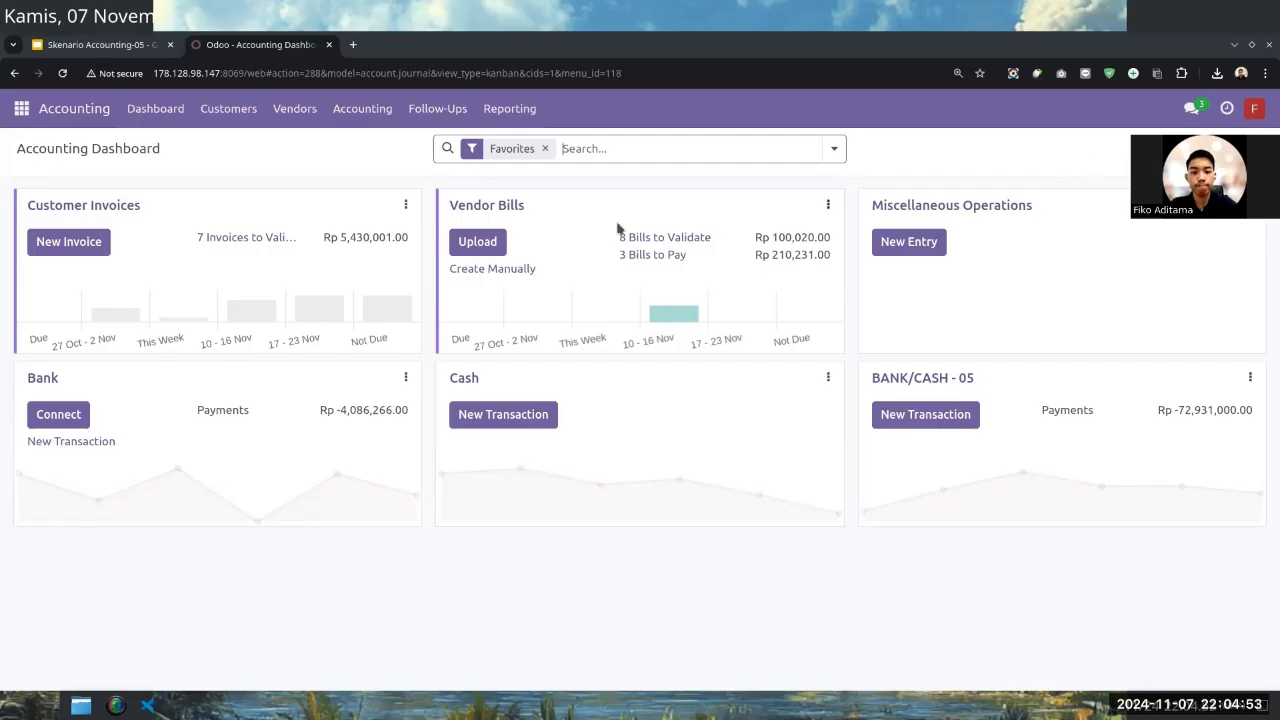
# - In the Vendor Bills list, select bills 0005 and 0006, then open BILL/2022/10/0005
pyautogui.click(493, 210)
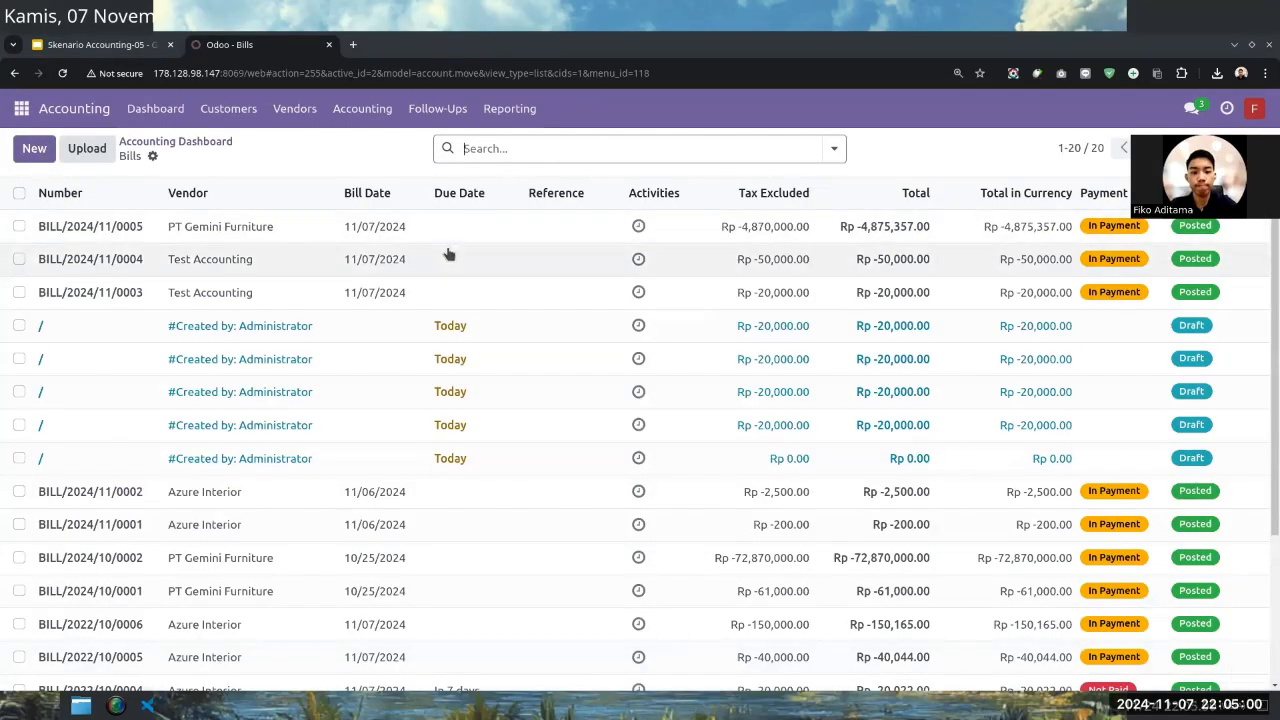
pyautogui.scroll(-3, 113, 411)
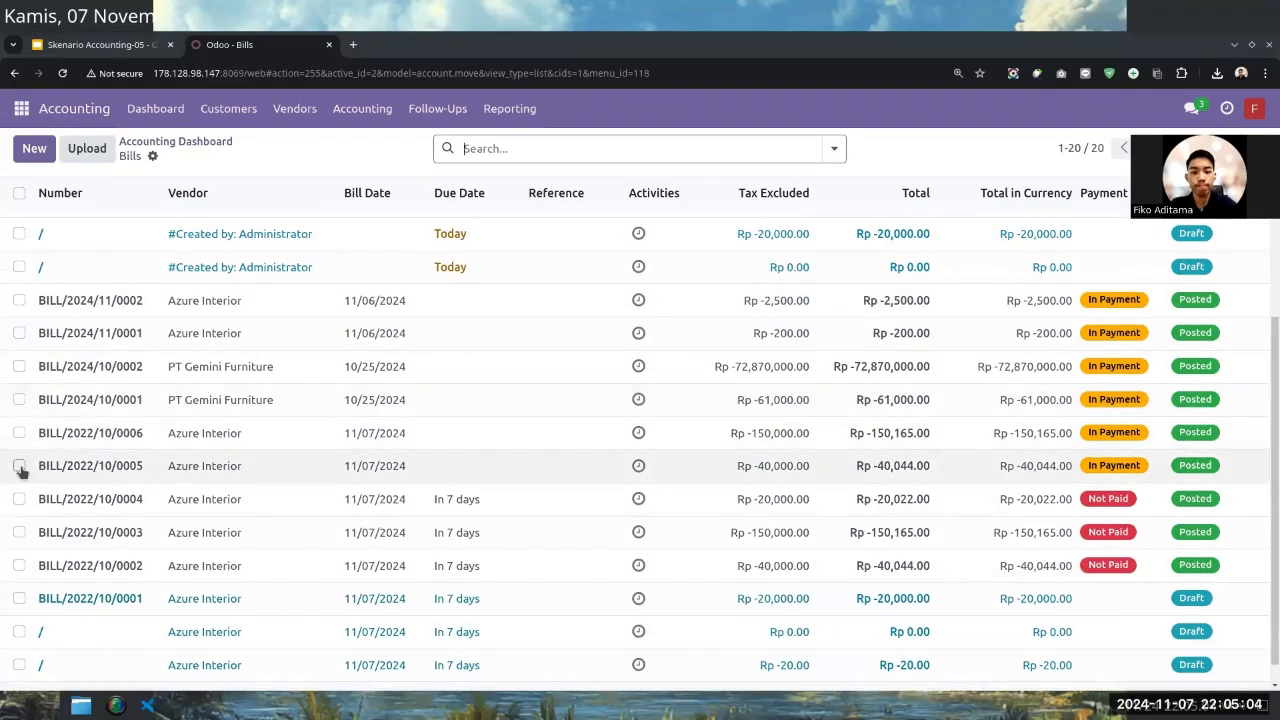
pyautogui.click(19, 466)
pyautogui.click(19, 498)
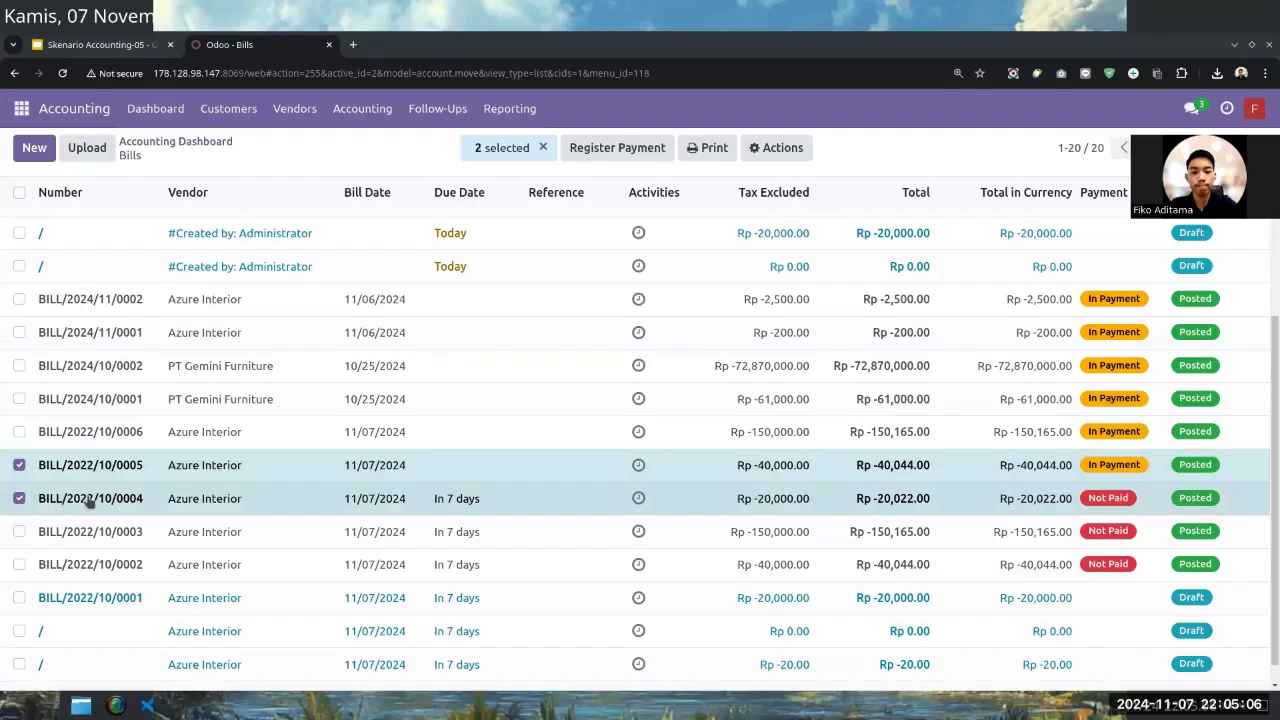
pyautogui.click(19, 498)
pyautogui.click(19, 432)
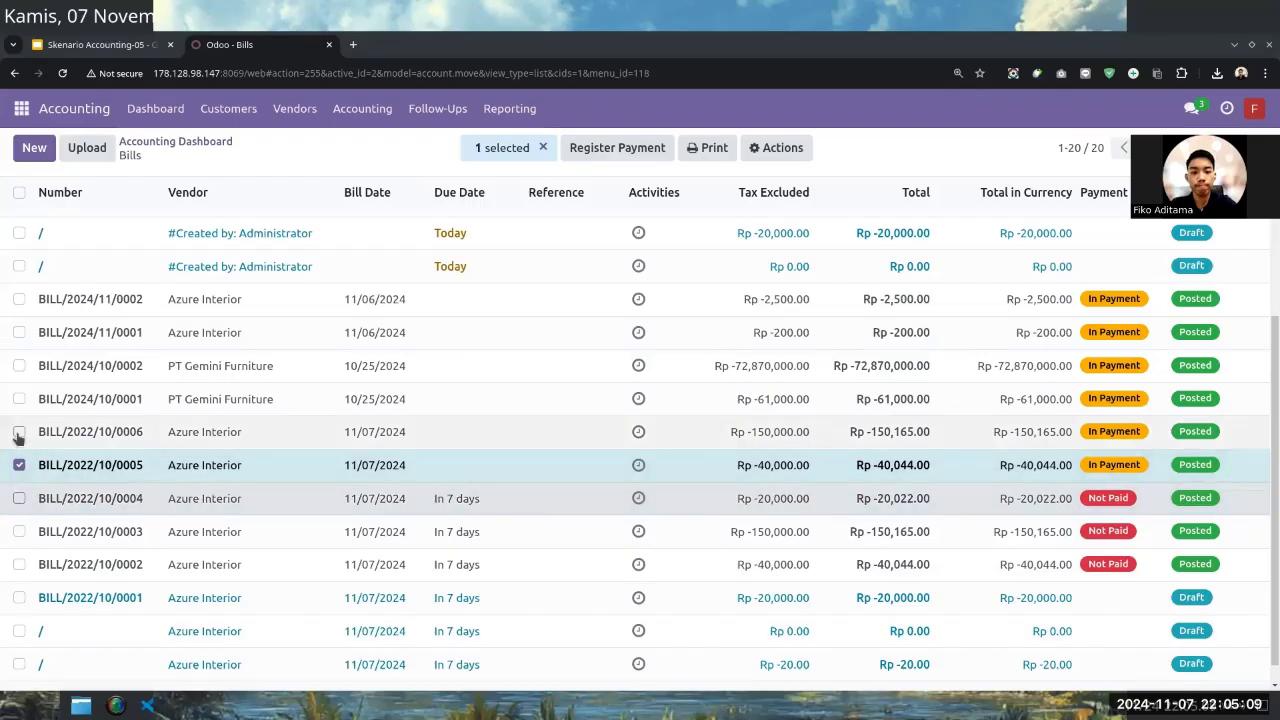
pyautogui.click(97, 470)
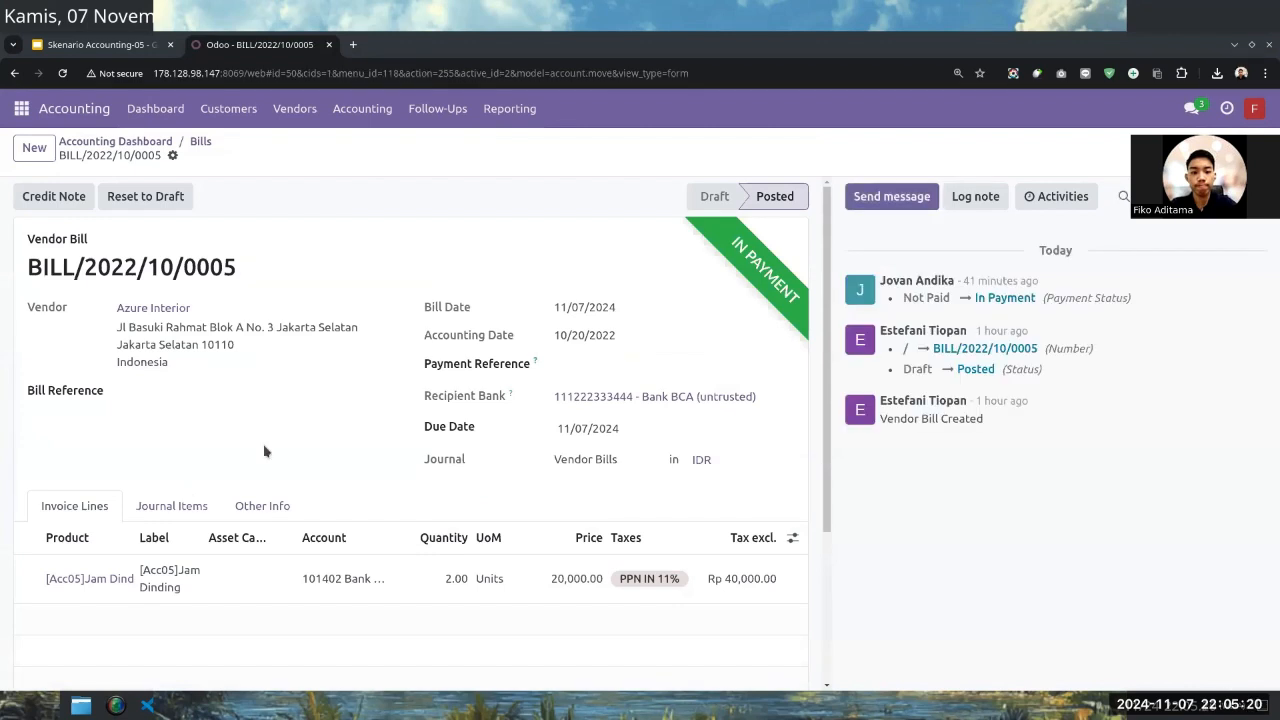
# - Review BILL/2022/10/0005's journal items, then advance to BILL/2022/10/0006
pyautogui.click(175, 507)
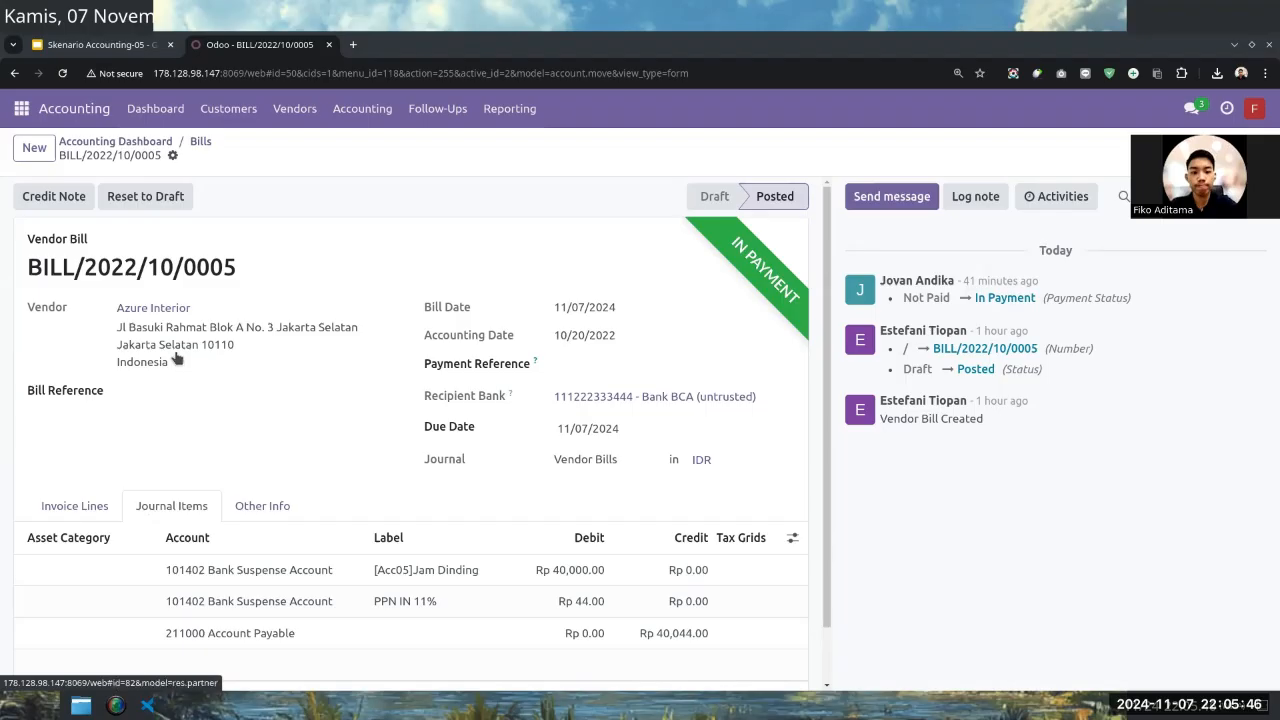
pyautogui.click(80, 506)
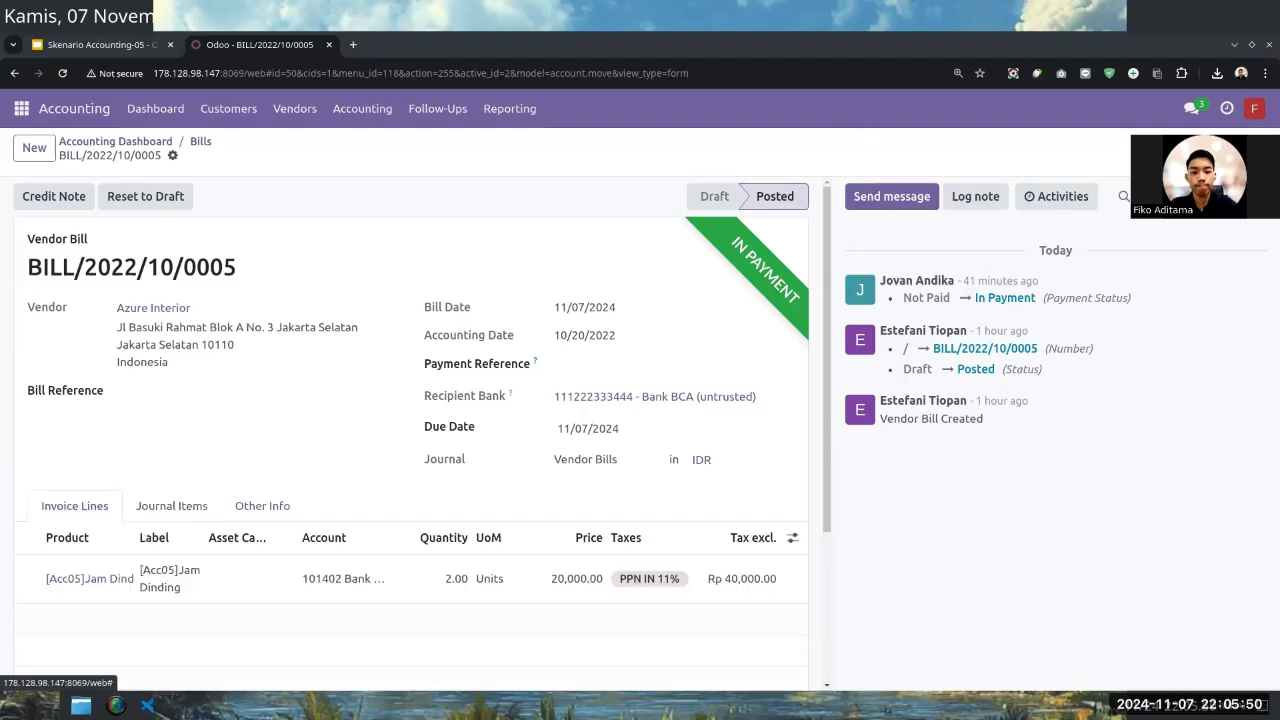
pyautogui.hotkey('alt', 'n')
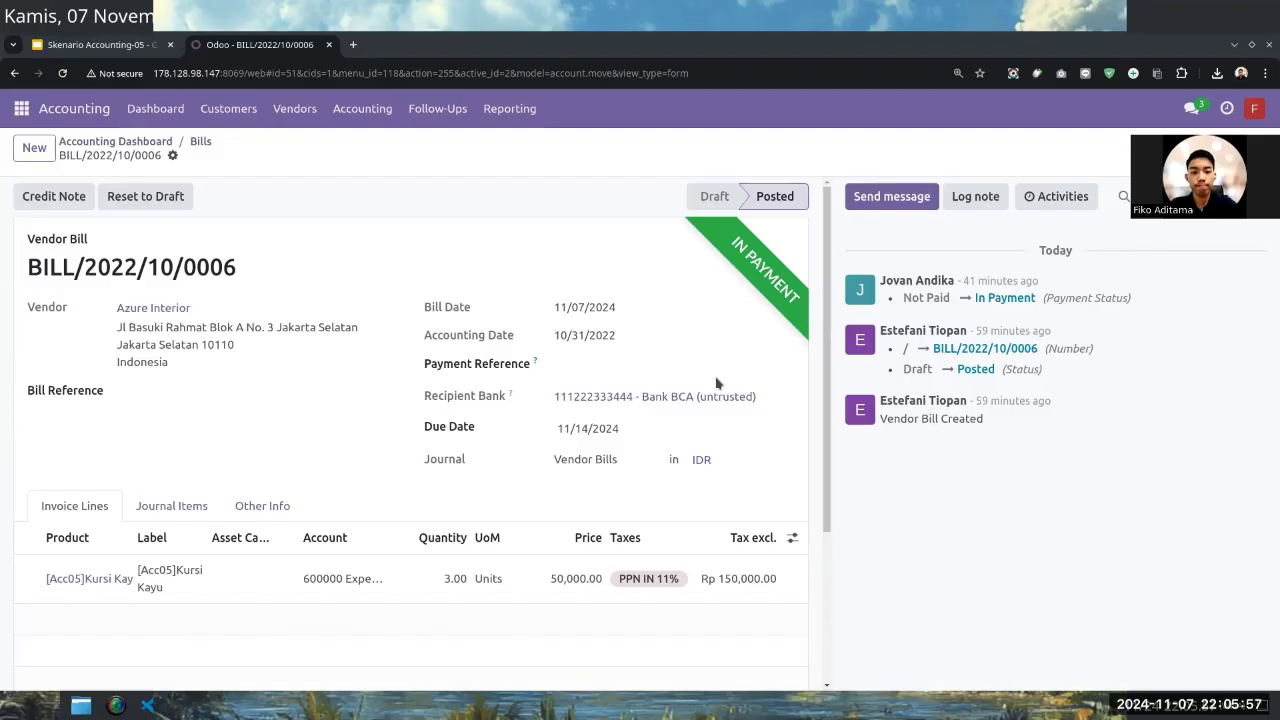
pyautogui.scroll(-2, 716, 383)
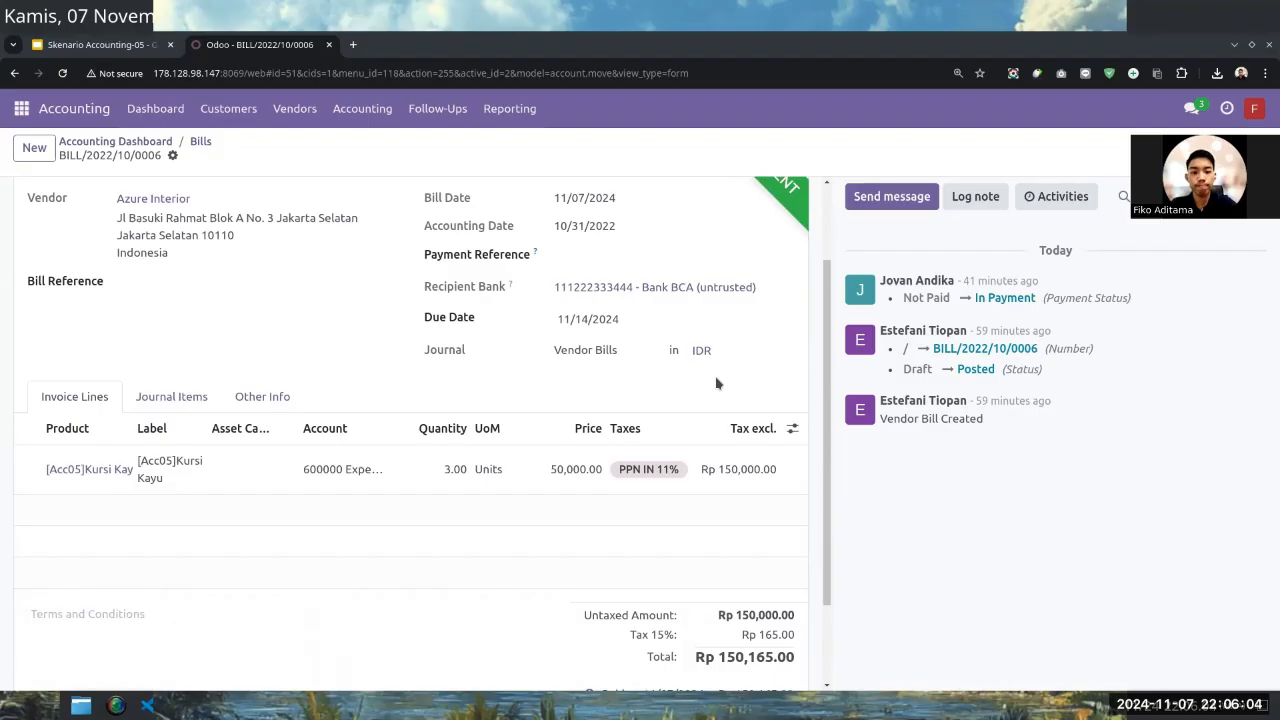
pyautogui.scroll(-1, 716, 383)
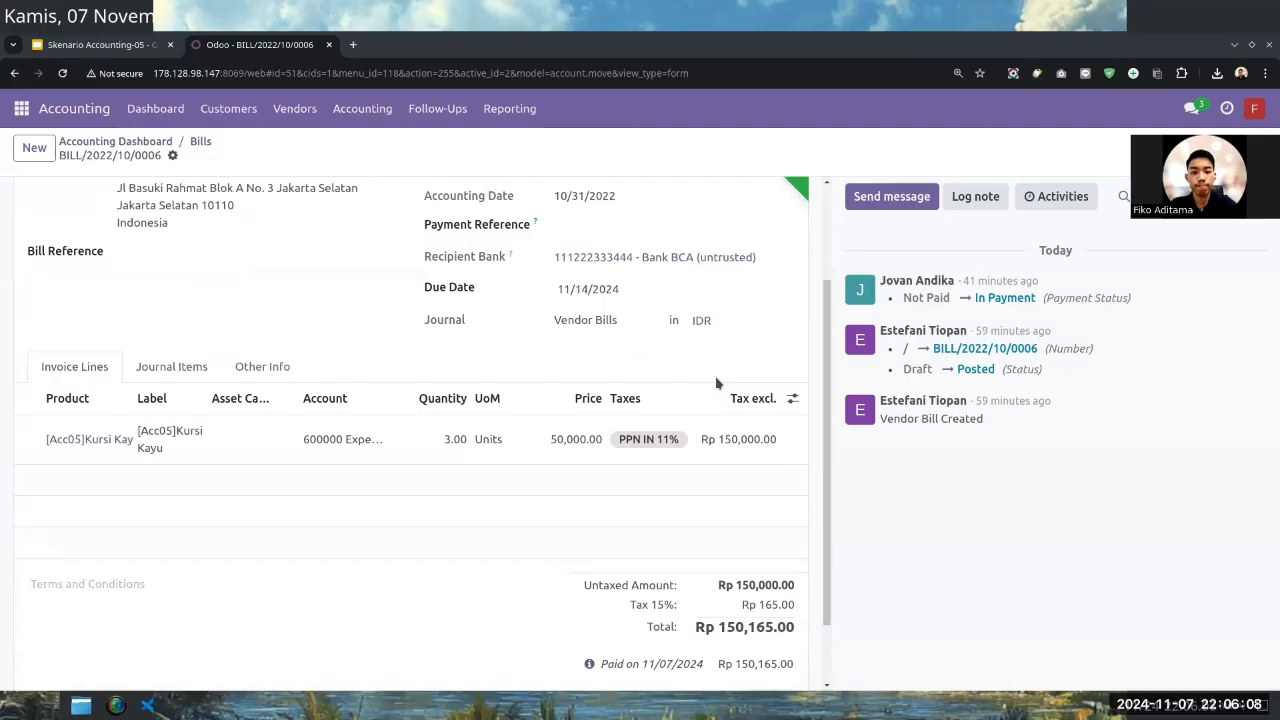
pyautogui.scroll(-2, 716, 383)
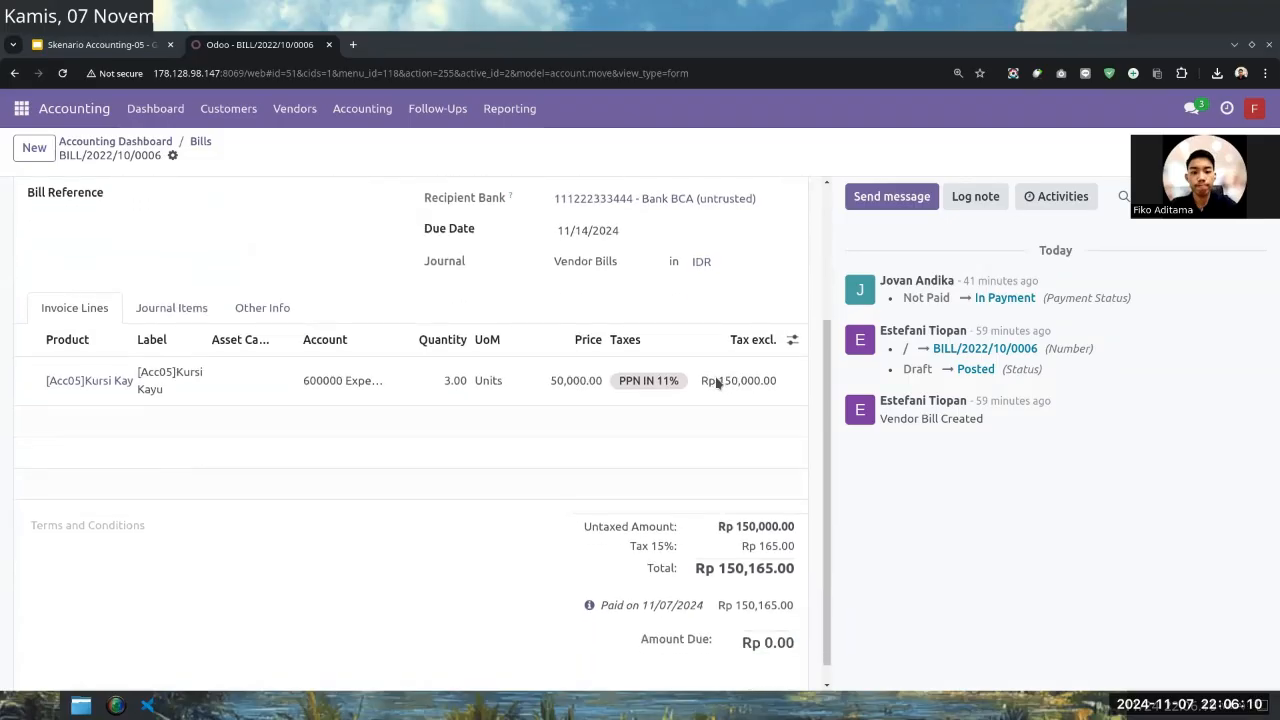
pyautogui.scroll(5, 716, 383)
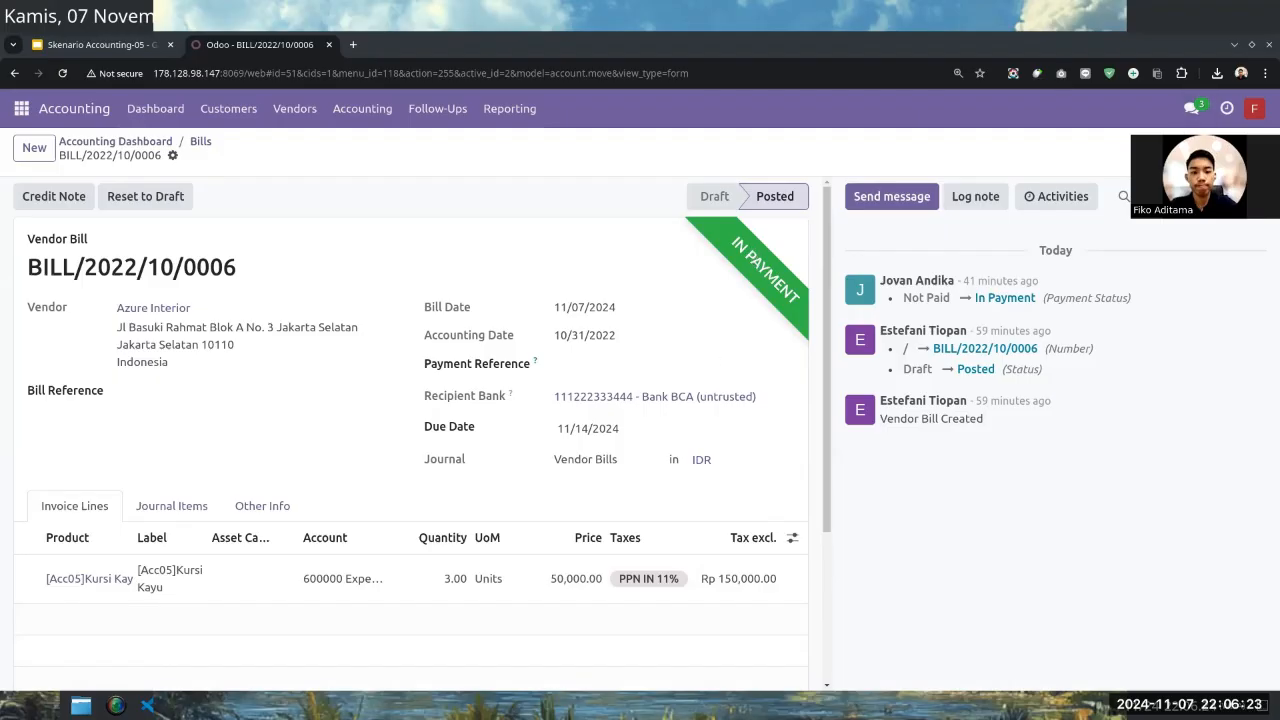
pyautogui.click(1245, 148)
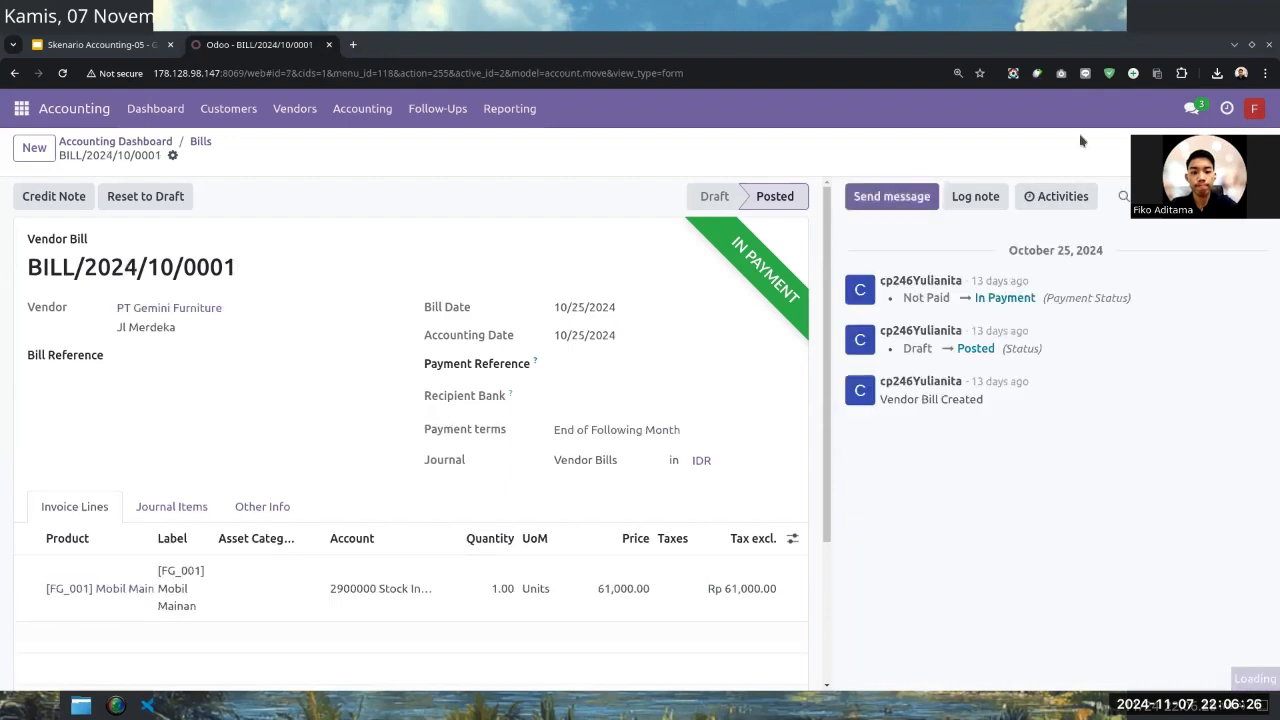
pyautogui.click(1245, 148)
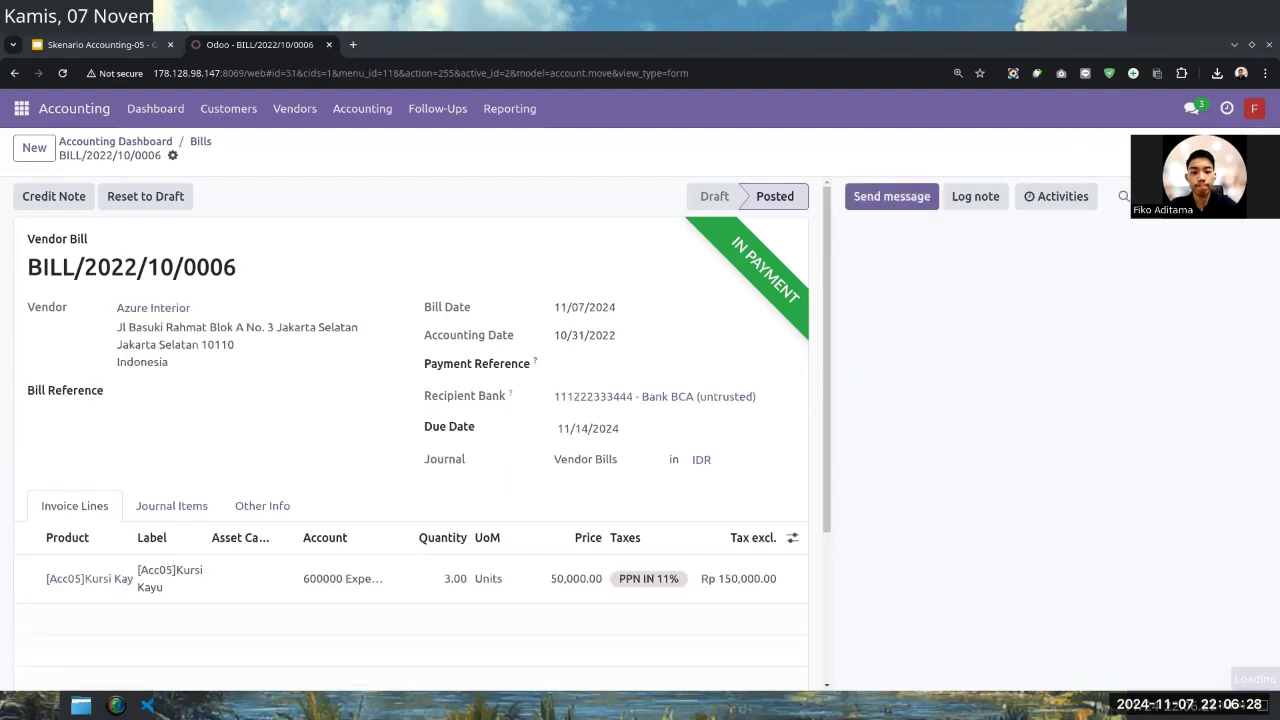
# - Page back to BILL/2022/10/0005 and check its totals show Rp 0.00 due
pyautogui.click(1240, 148)
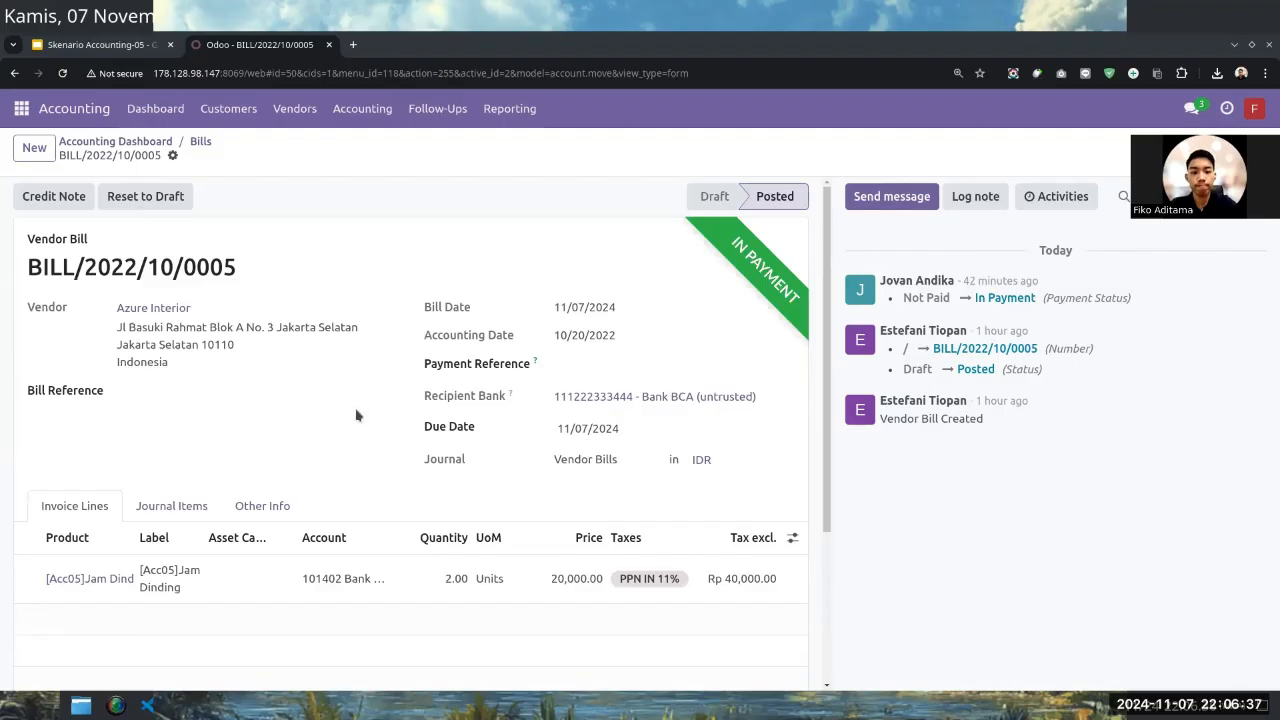
pyautogui.scroll(-2, 357, 414)
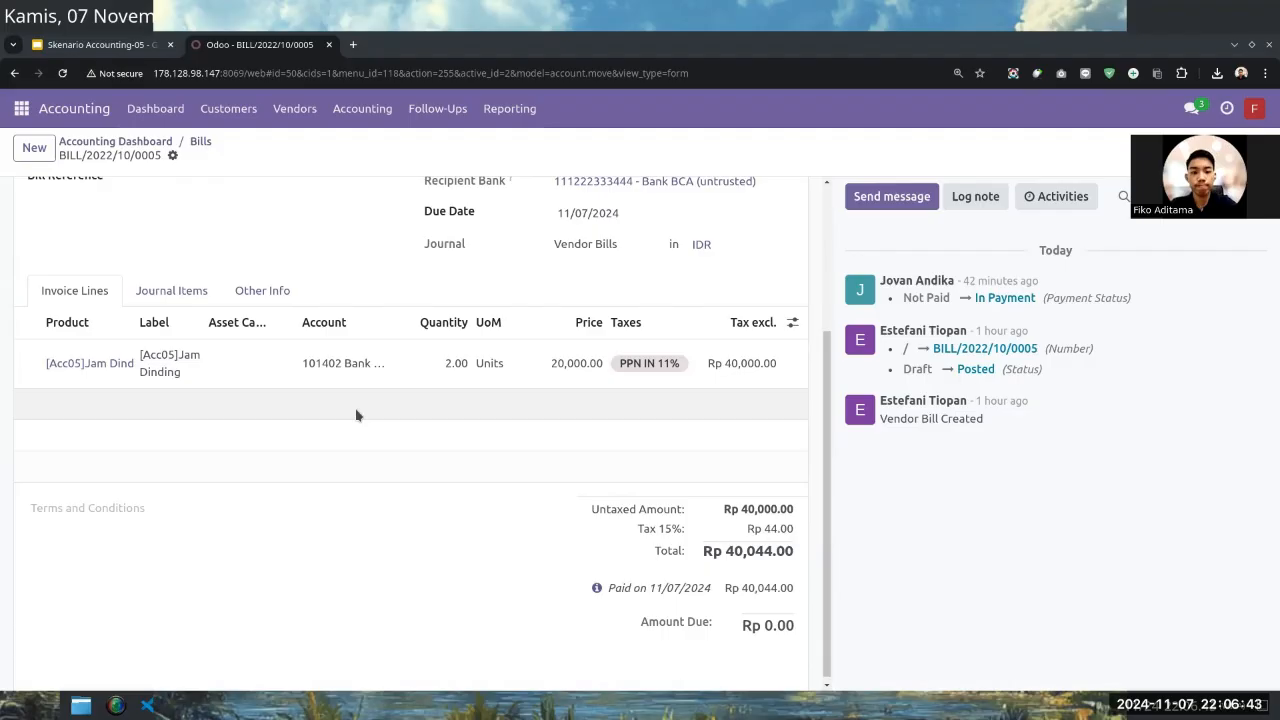
pyautogui.scroll(-1, 357, 414)
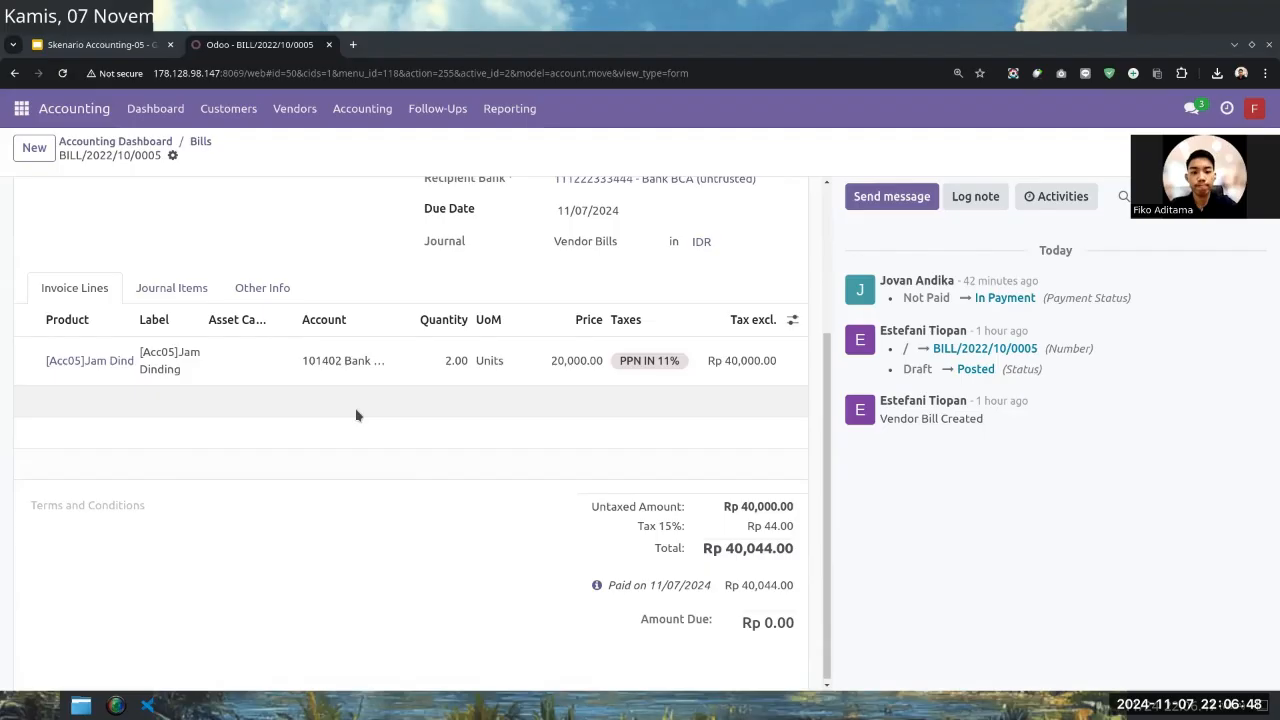
pyautogui.scroll(3, 356, 414)
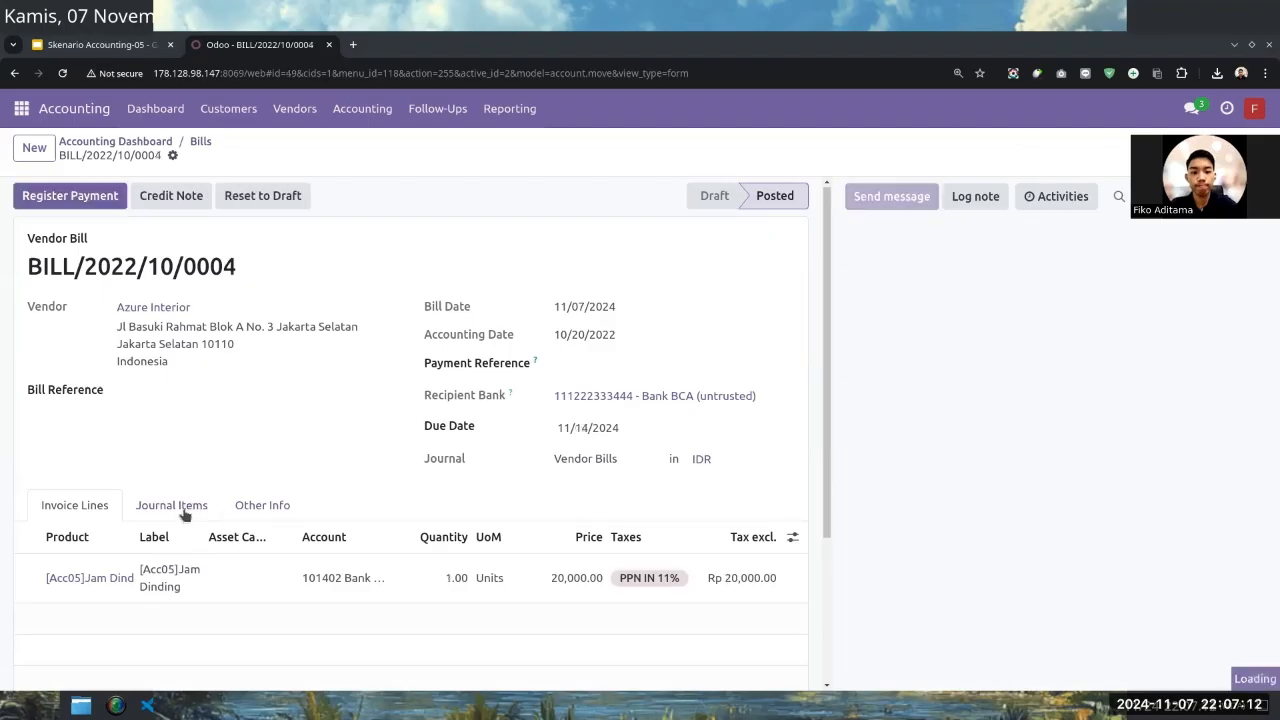
# - Return to BILL/2022/10/0005 and review its journal items balancing Rp 40,044.00 debit and credit
pyautogui.click(1252, 148)
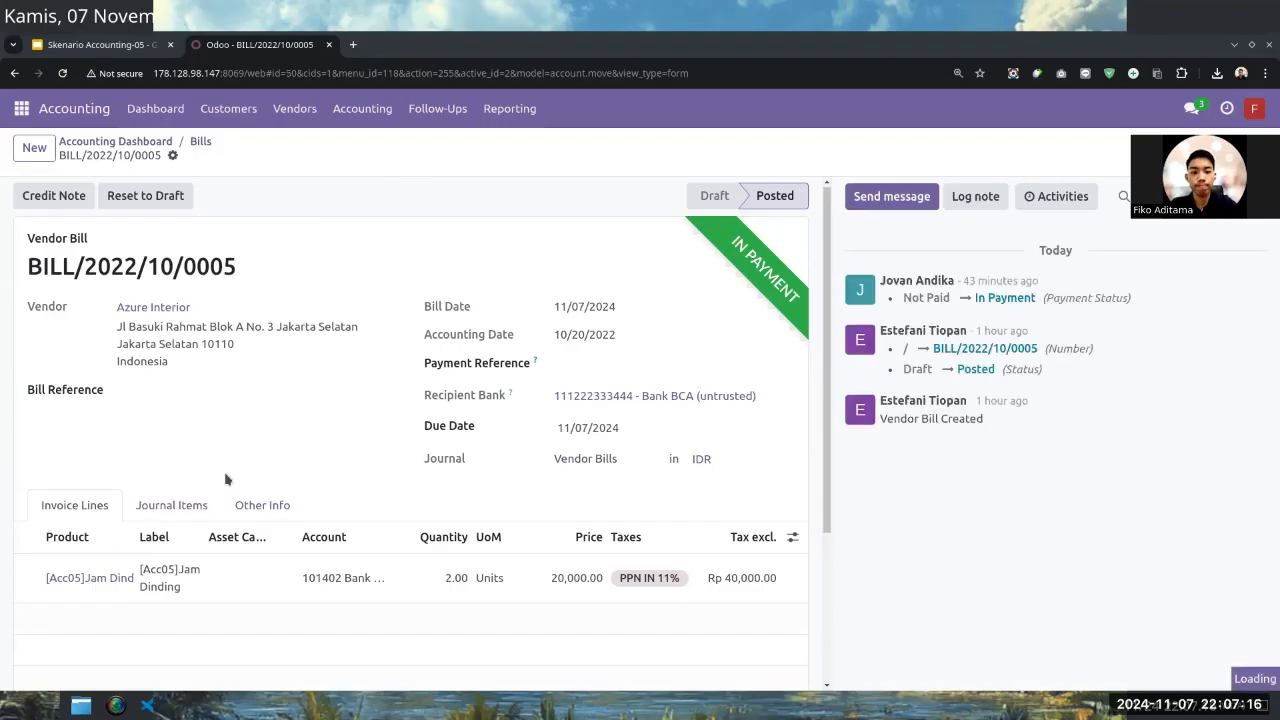
pyautogui.click(188, 505)
pyautogui.scroll(-1, 188, 508)
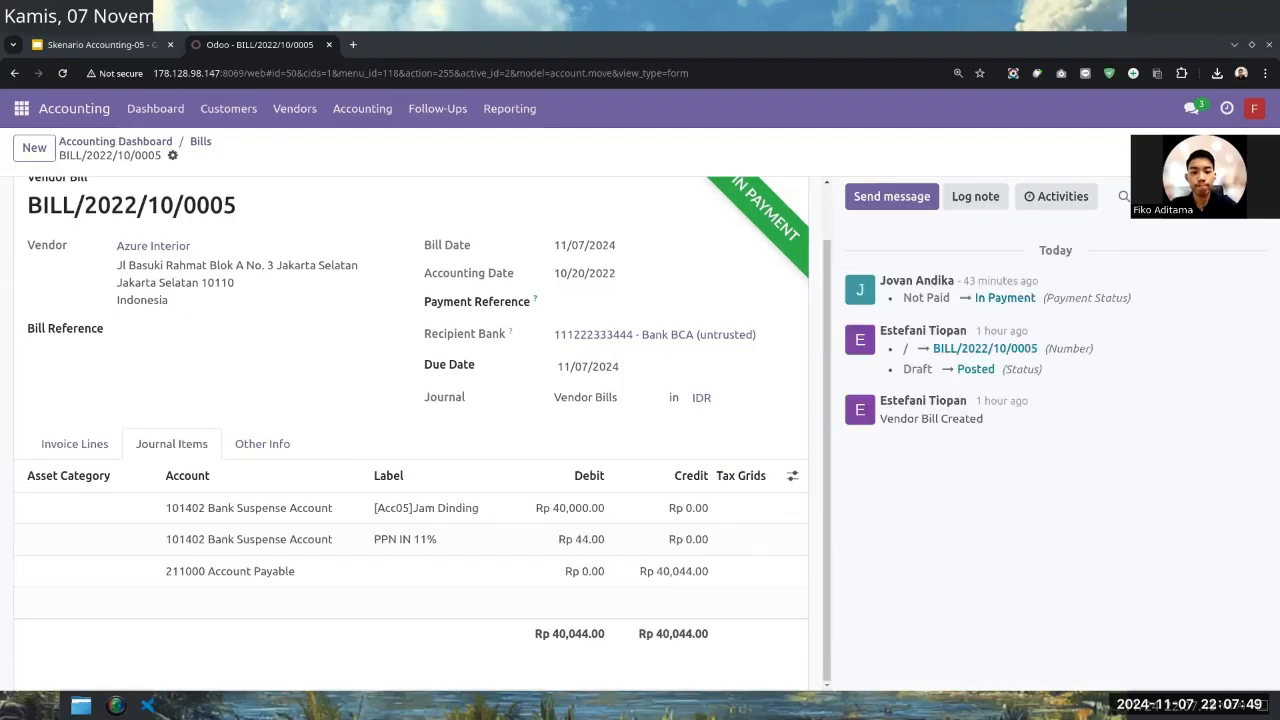
pyautogui.click(100, 443)
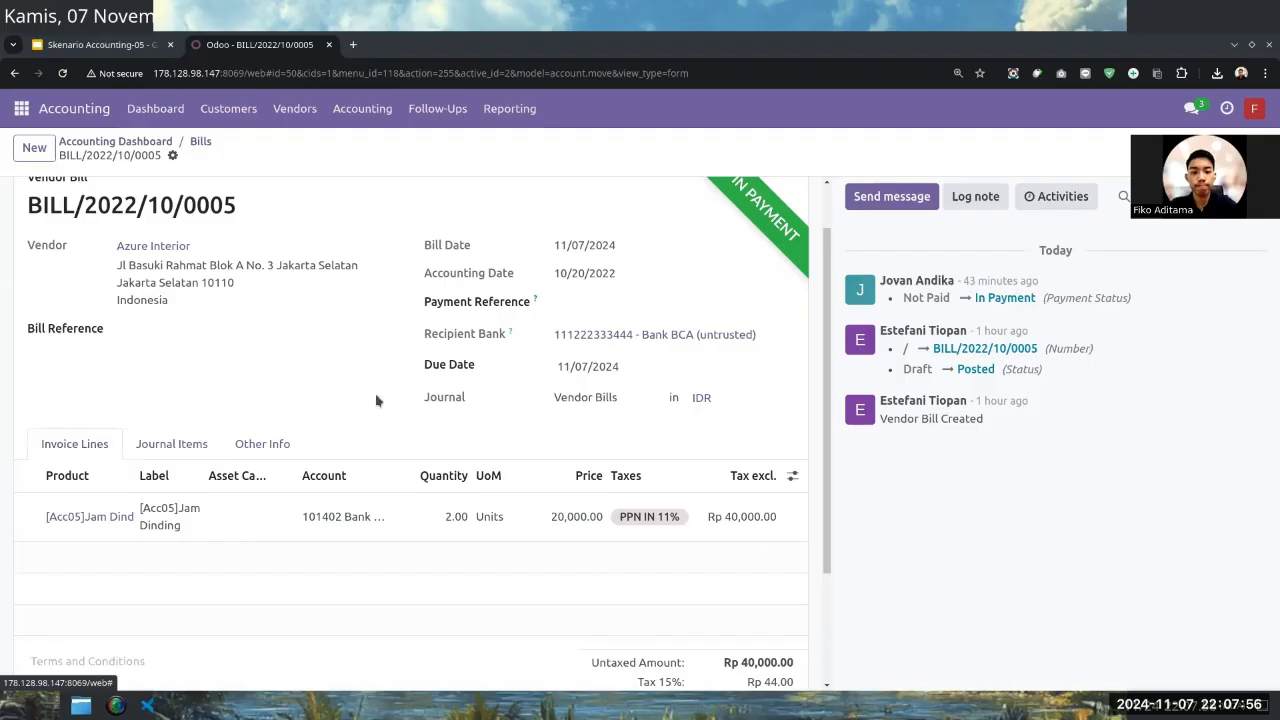
pyautogui.click(165, 452)
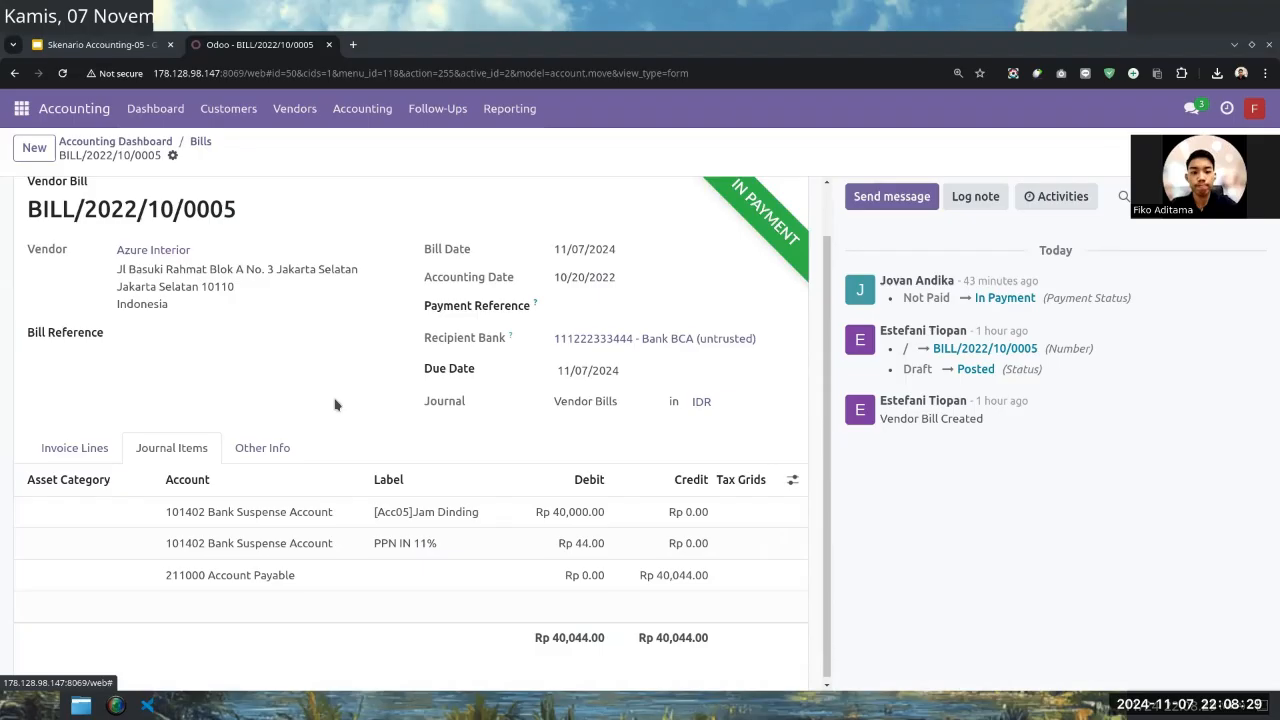
# - Back in the Bills list, select BILL/2022/10/0005 and BILL/2022/10/0006, then bring up the Reporting menu
pyautogui.click(200, 142)
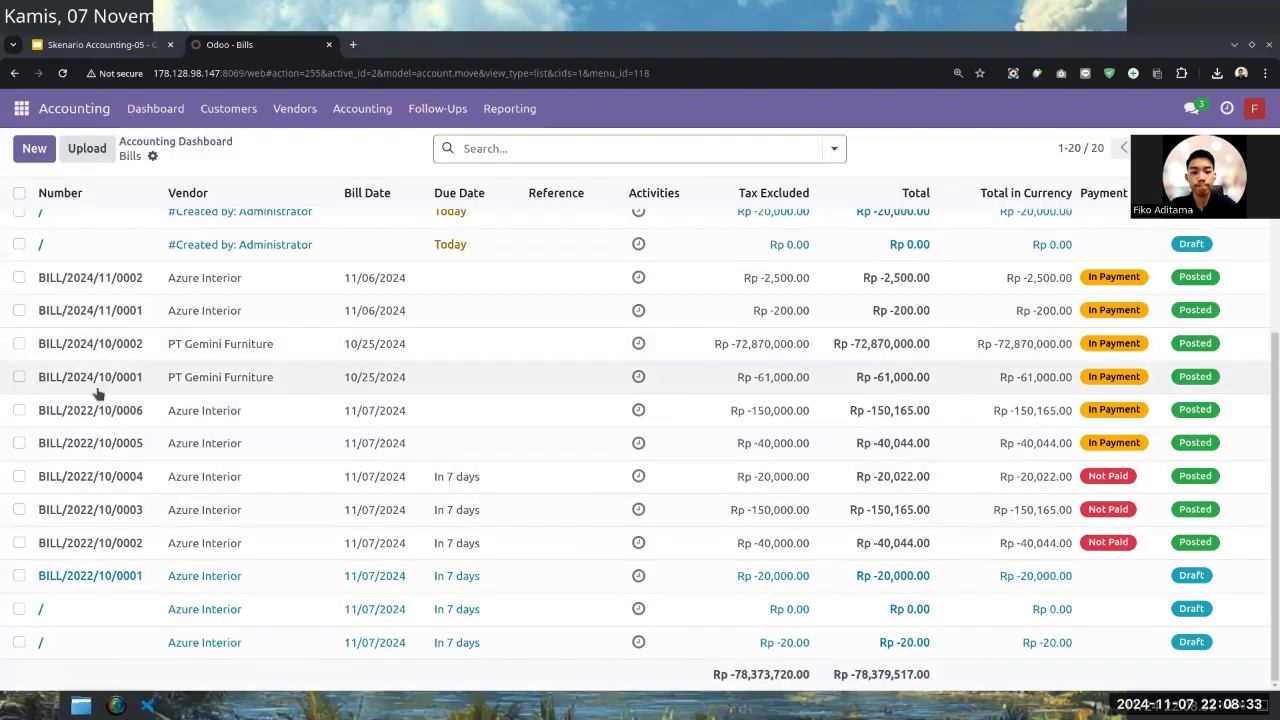
pyautogui.click(19, 444)
pyautogui.click(19, 410)
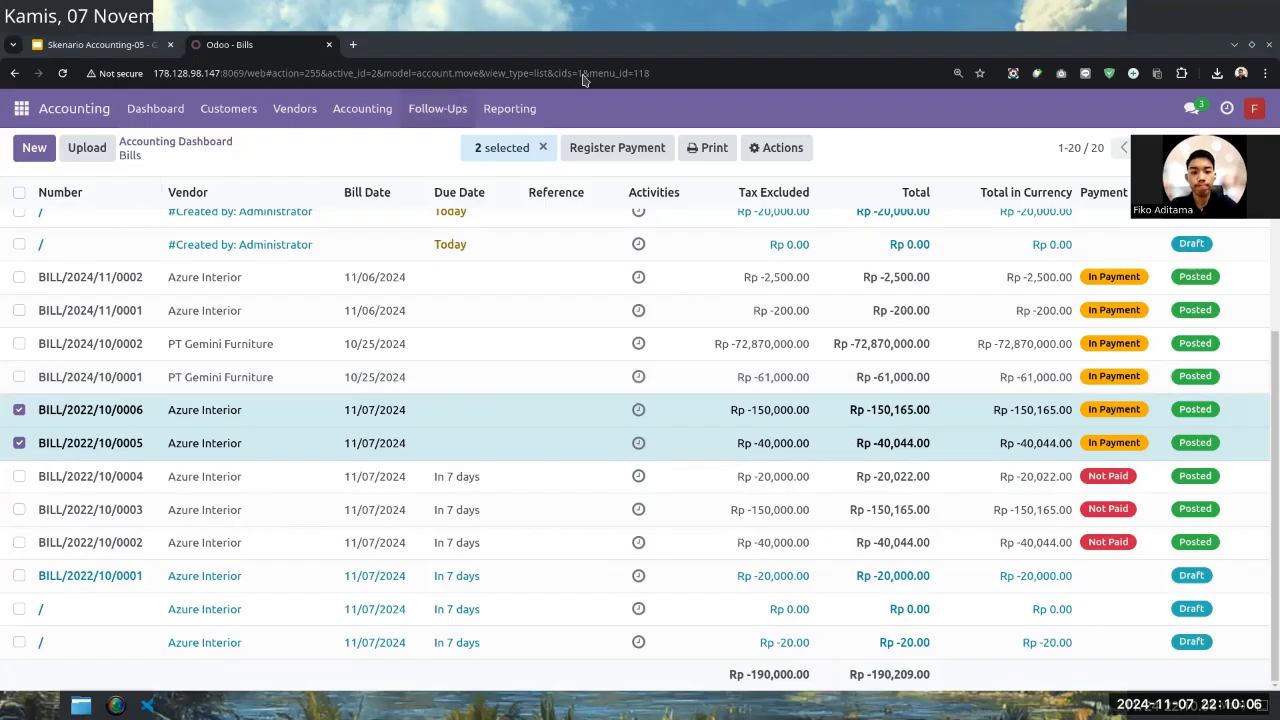
pyautogui.click(524, 115)
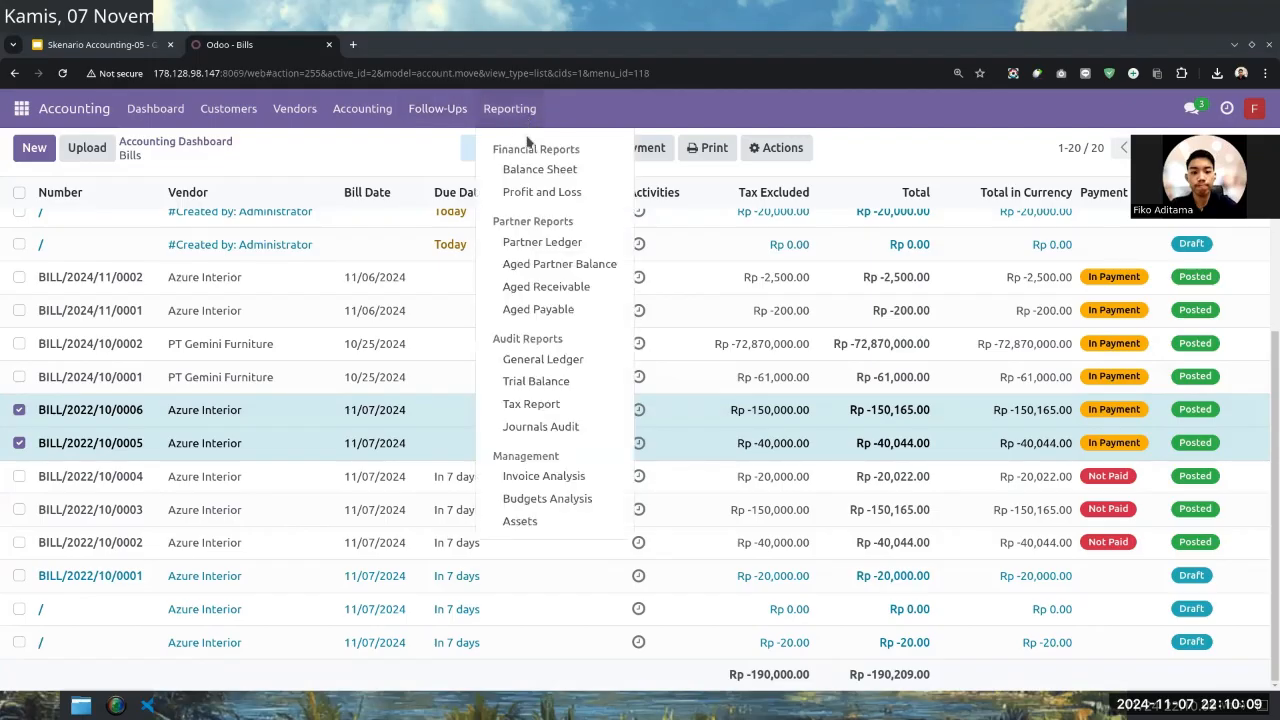
# - Abandon the stalled General Ledger account lookup, reload the Bills page and bring up the Reporting menu
pyautogui.click(546, 360)
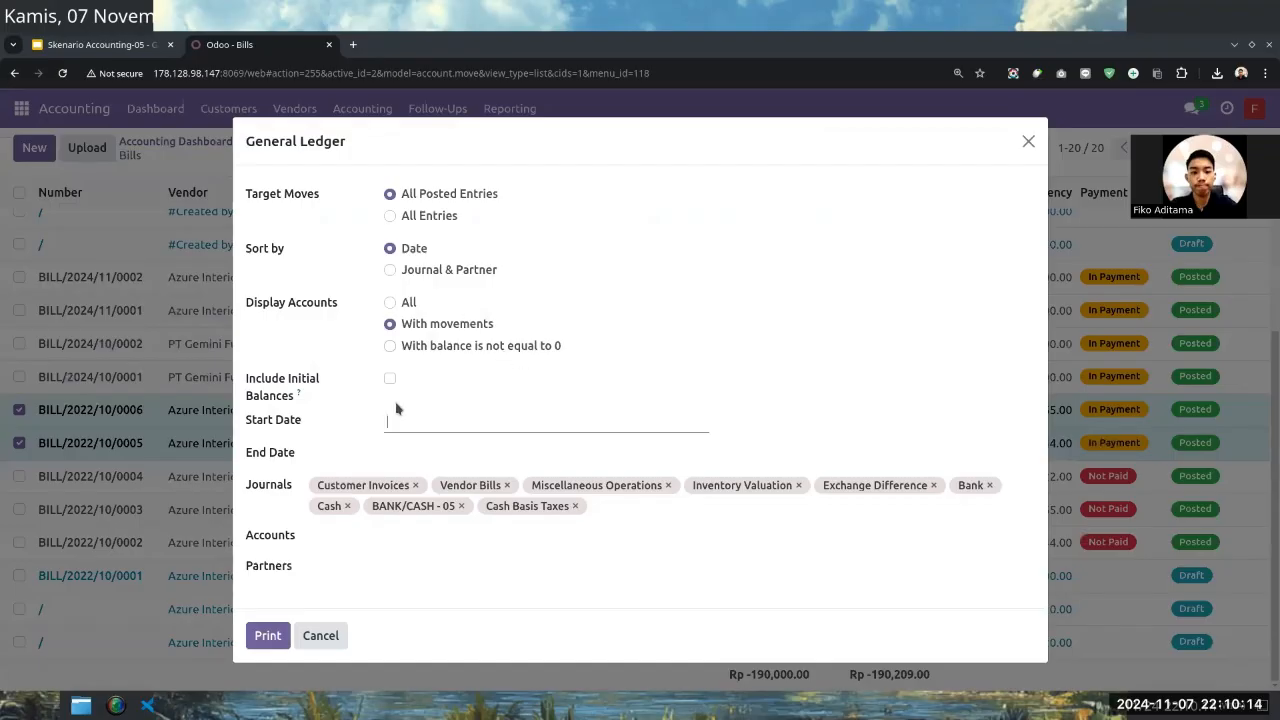
pyautogui.click(376, 540)
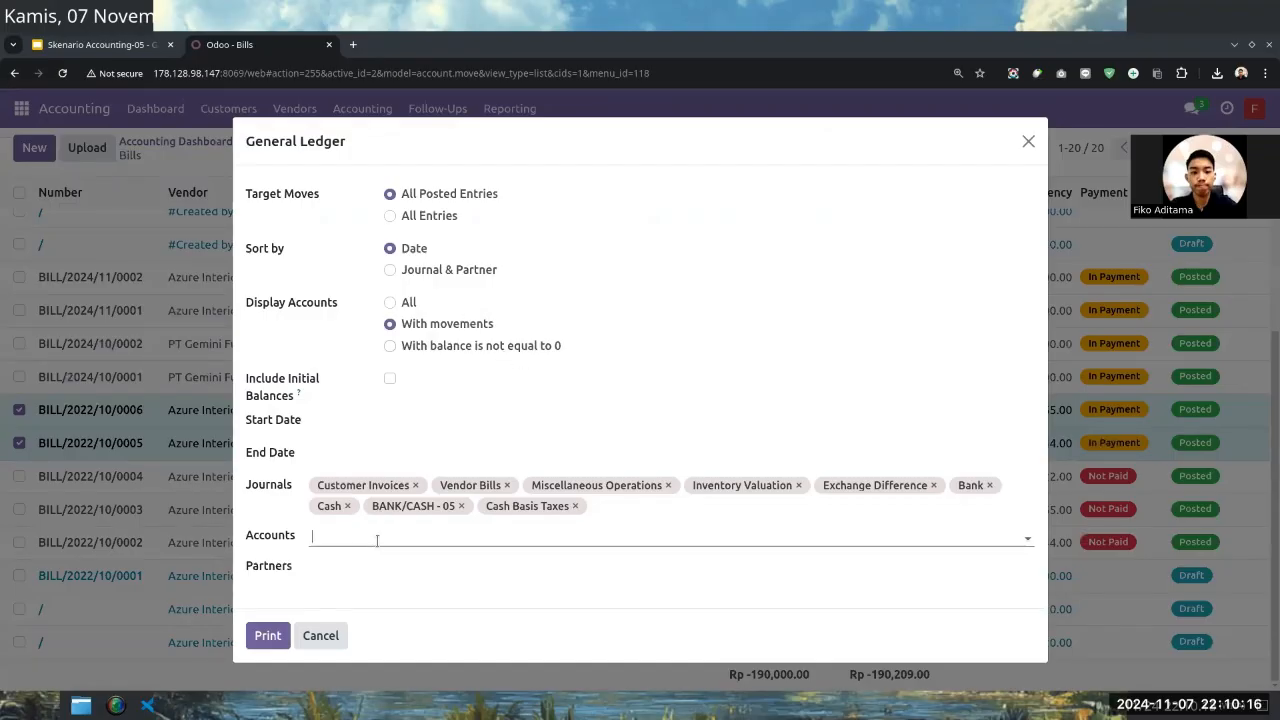
pyautogui.click(289, 561)
pyautogui.click(62, 73)
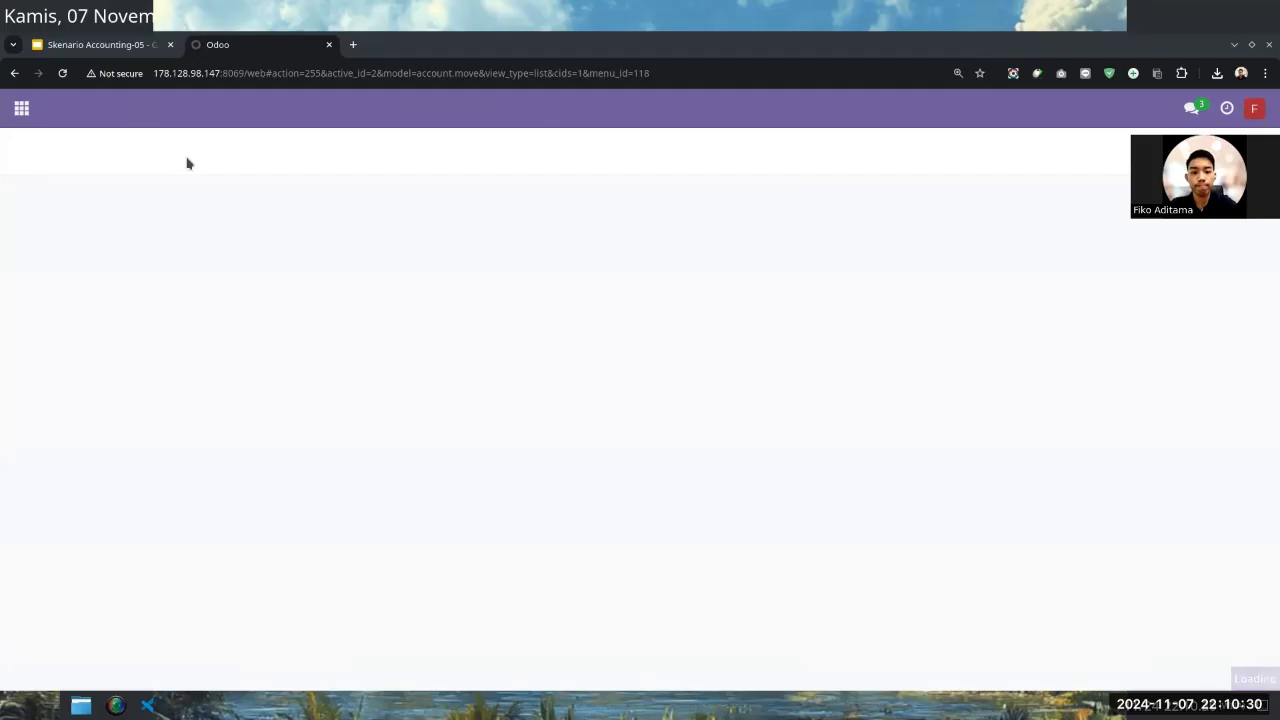
pyautogui.click(501, 112)
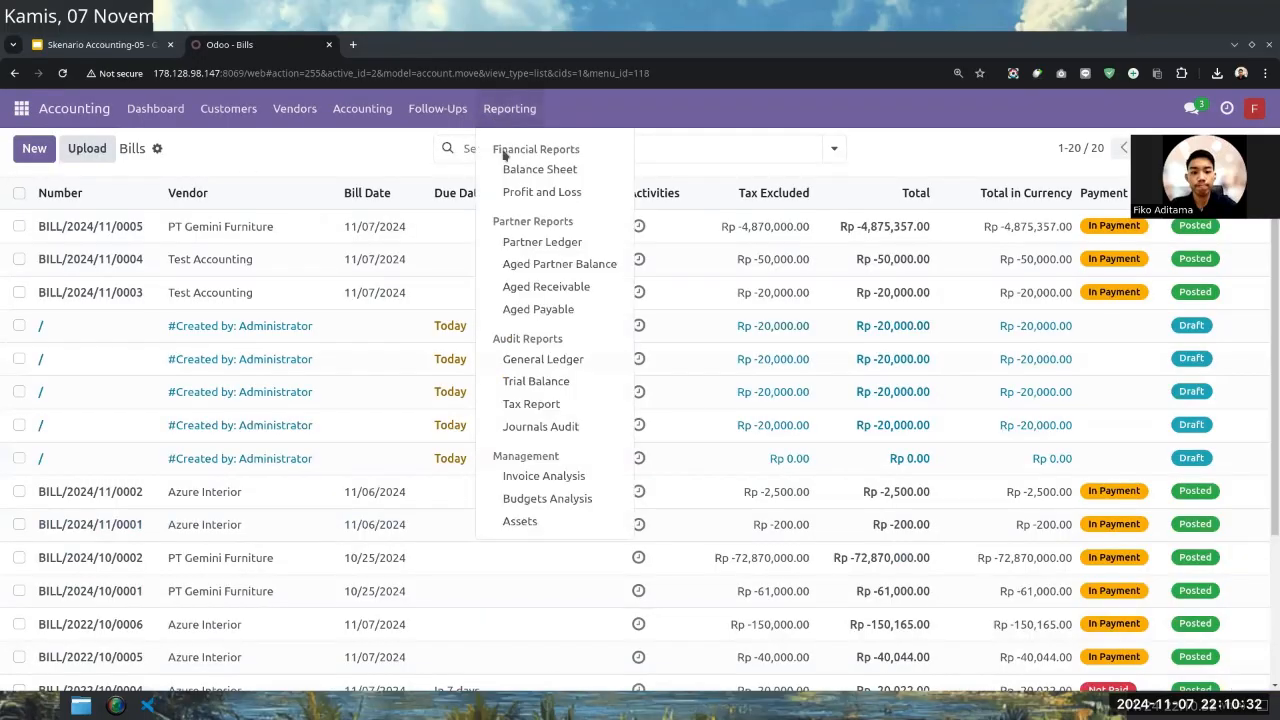
# - Set the General Ledger to partner Azure Interior, dates 11/07/2024 to 11/07/2024, and all accounts
pyautogui.click(539, 366)
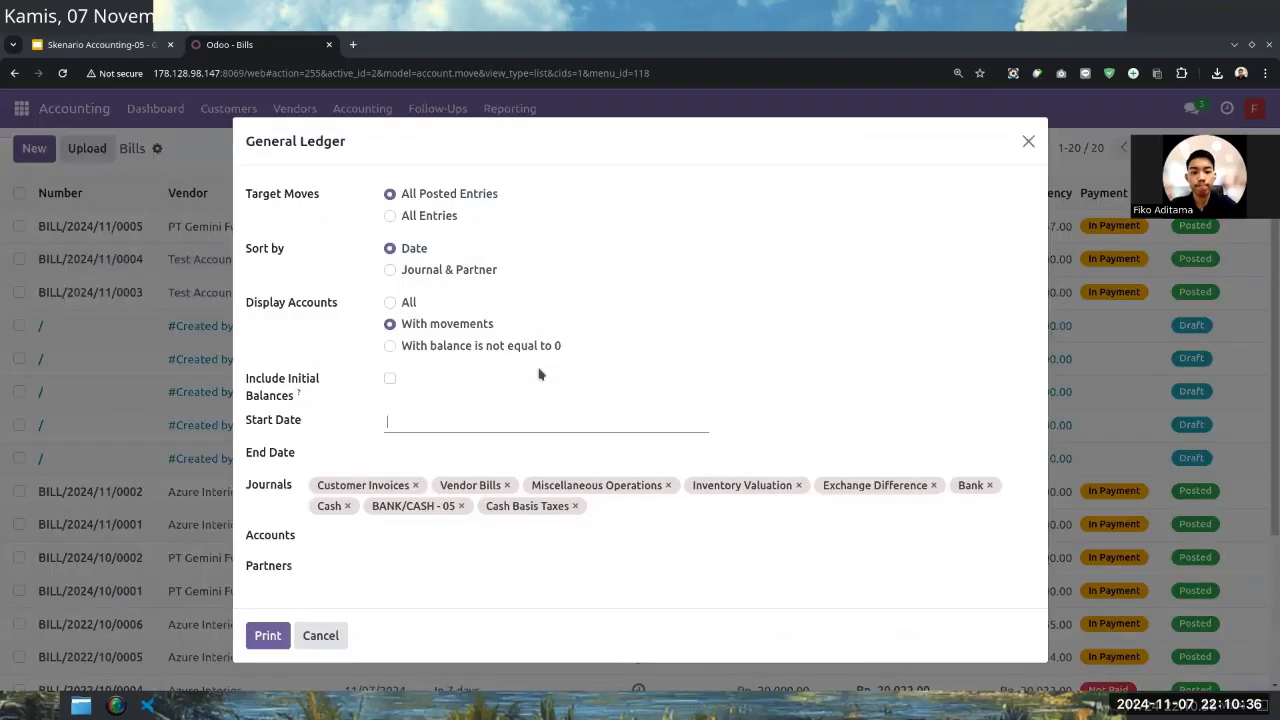
pyautogui.click(396, 568)
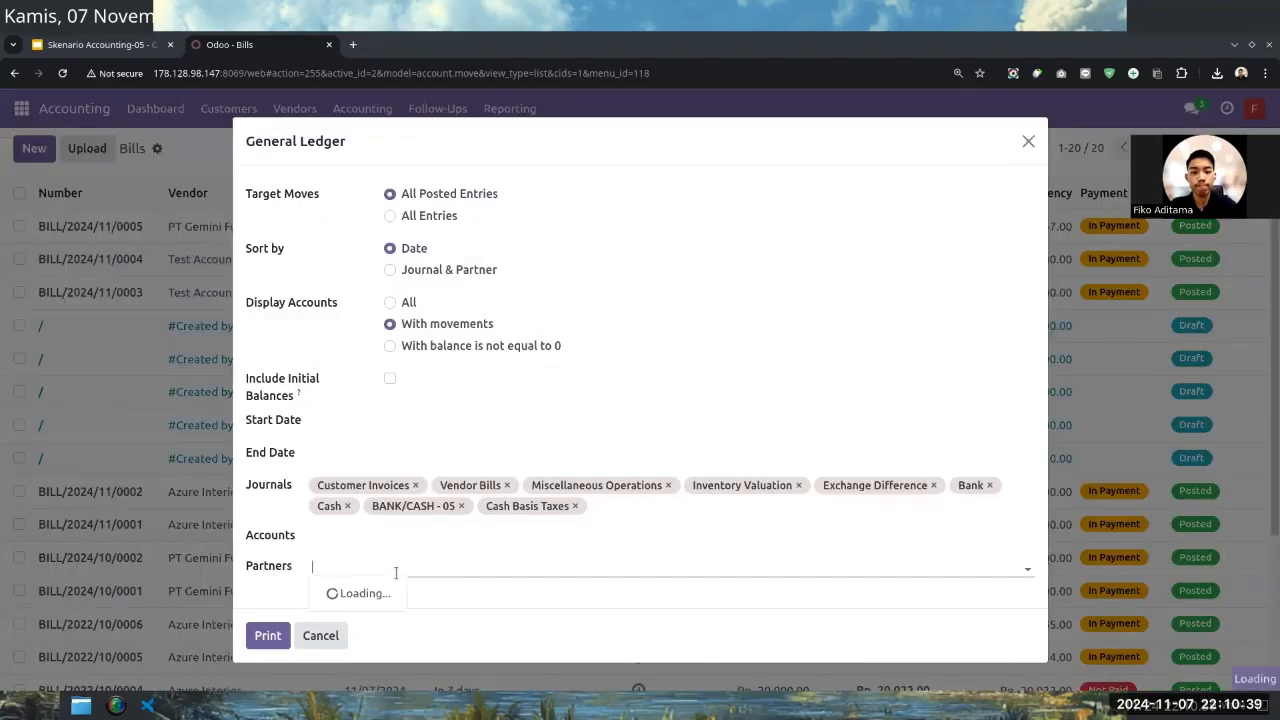
pyautogui.write('azu')
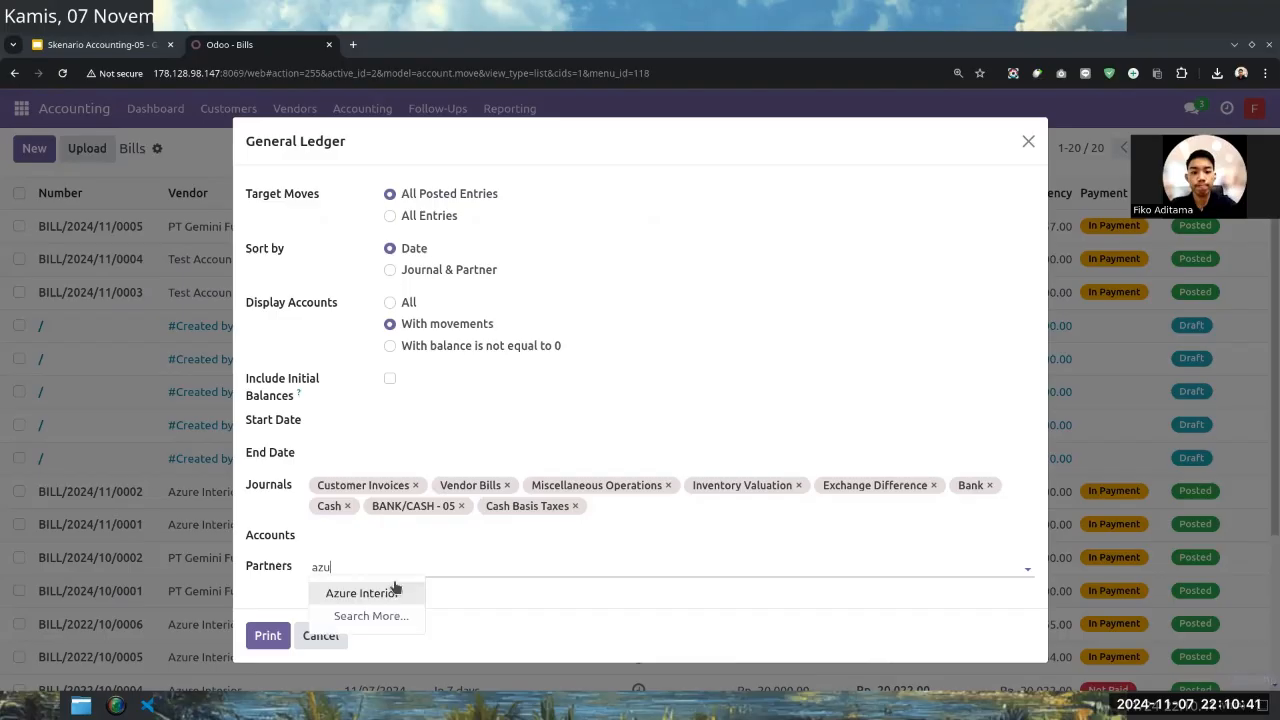
pyautogui.click(395, 593)
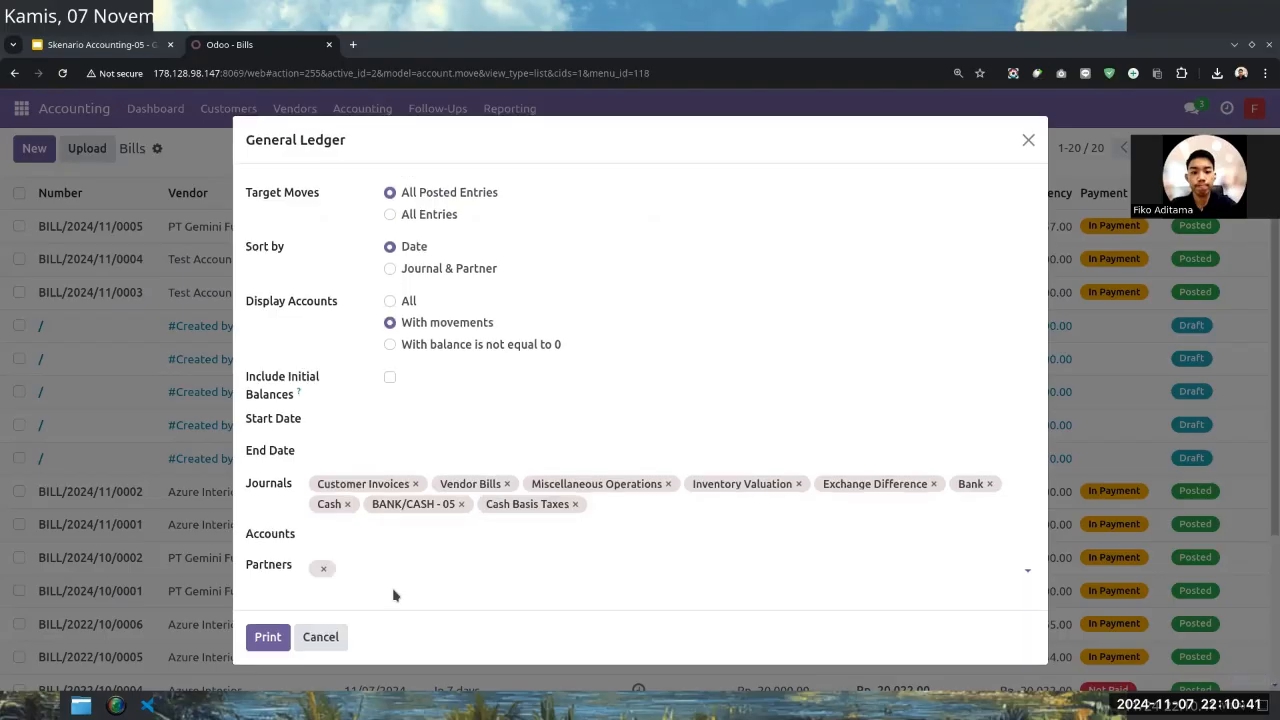
pyautogui.click(396, 424)
pyautogui.click(949, 400)
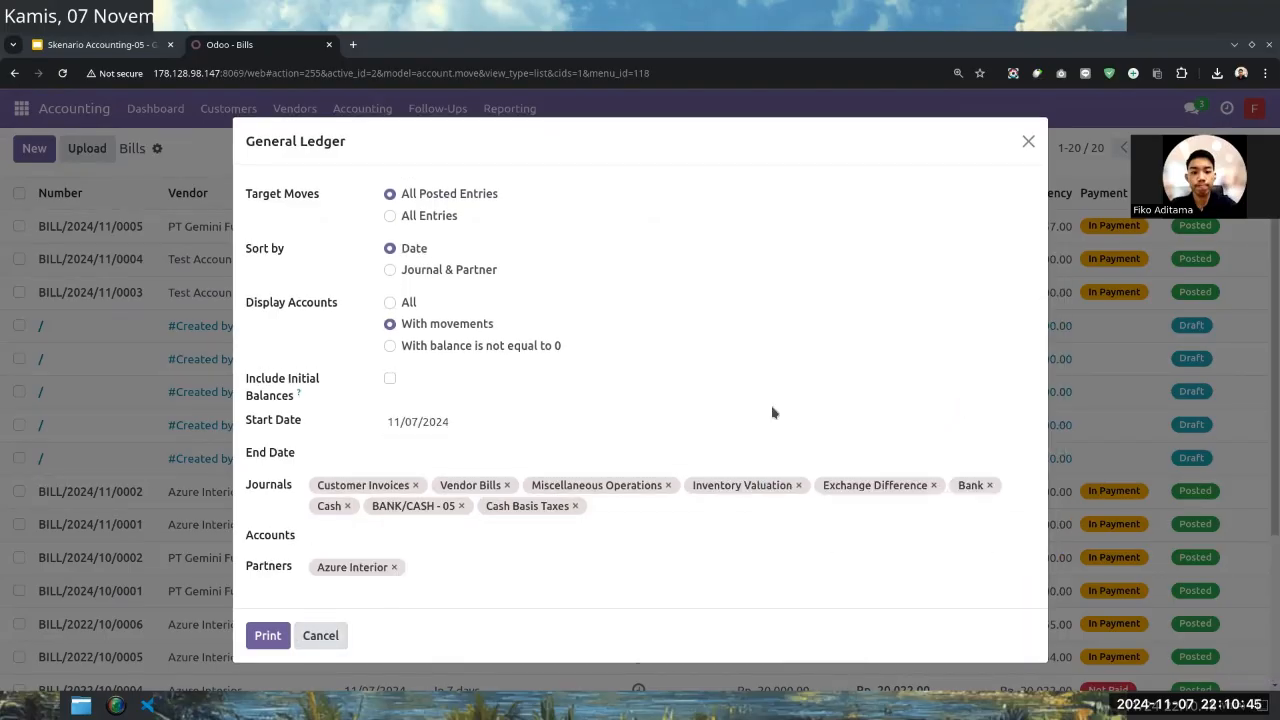
pyautogui.click(411, 459)
pyautogui.click(949, 430)
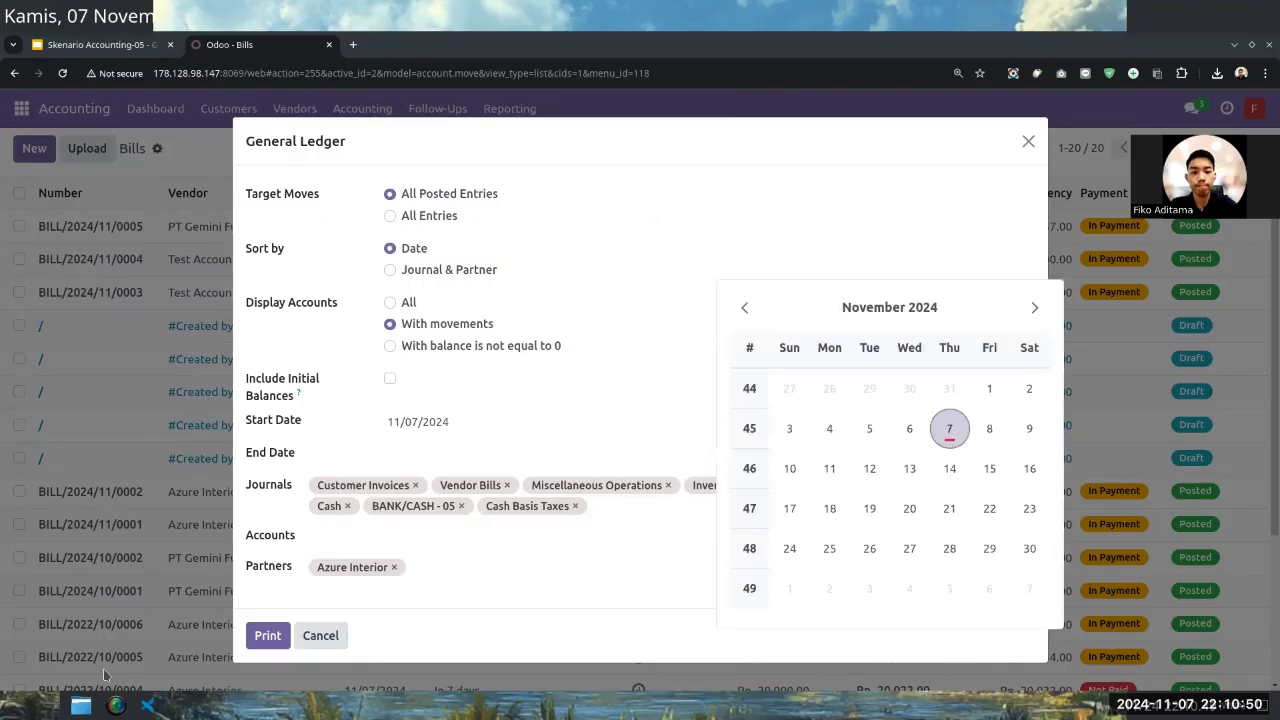
pyautogui.click(403, 301)
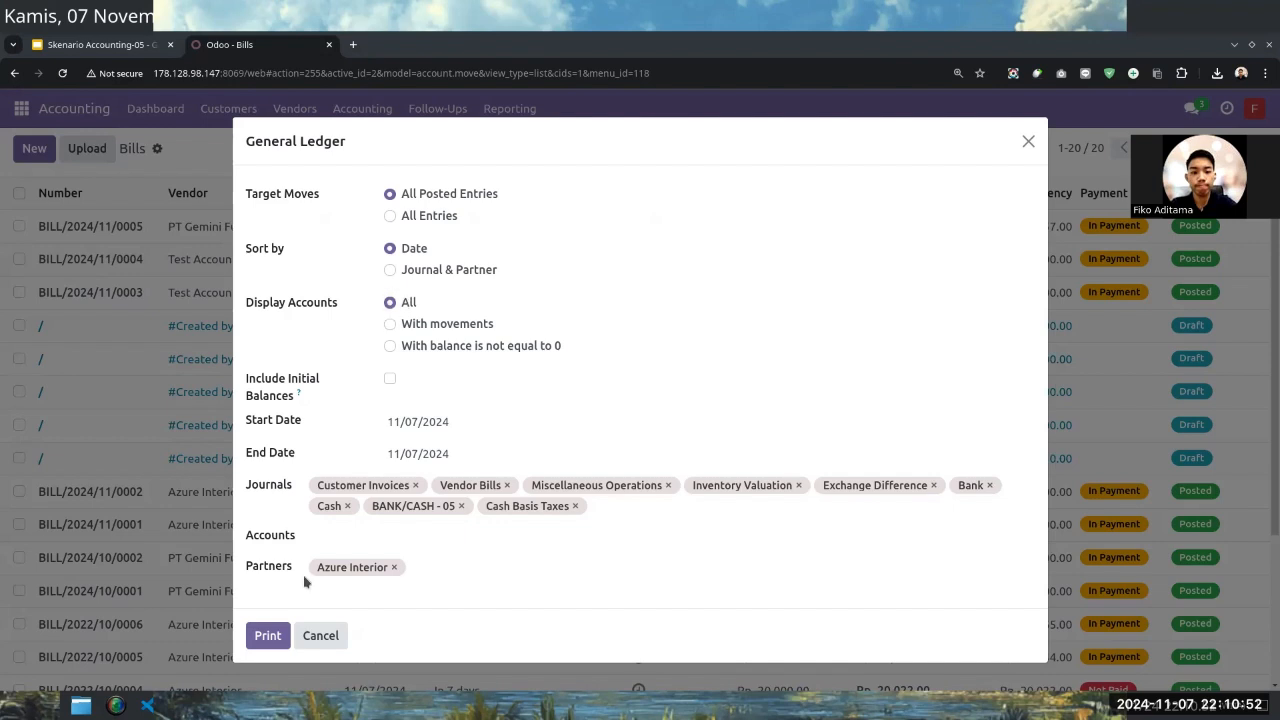
# - Print the General Ledger, keep the blocked download and open General Ledger (3).pdf
pyautogui.click(268, 635)
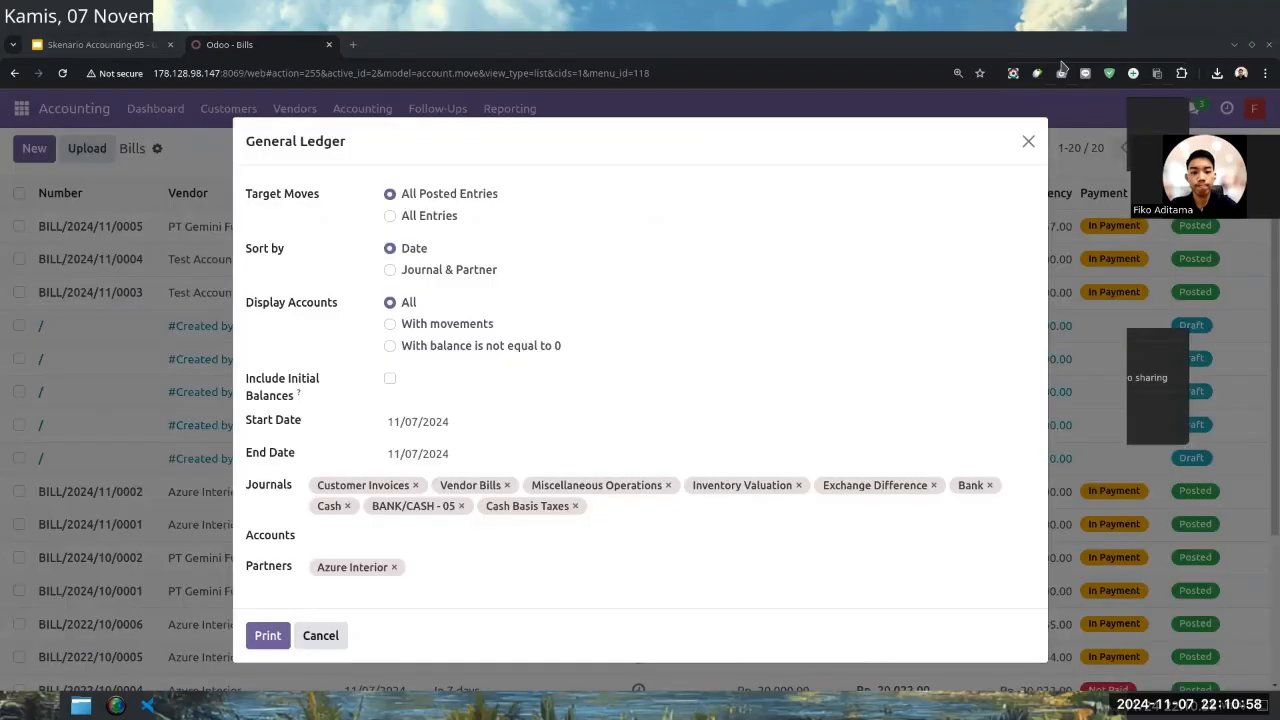
pyautogui.click(1216, 76)
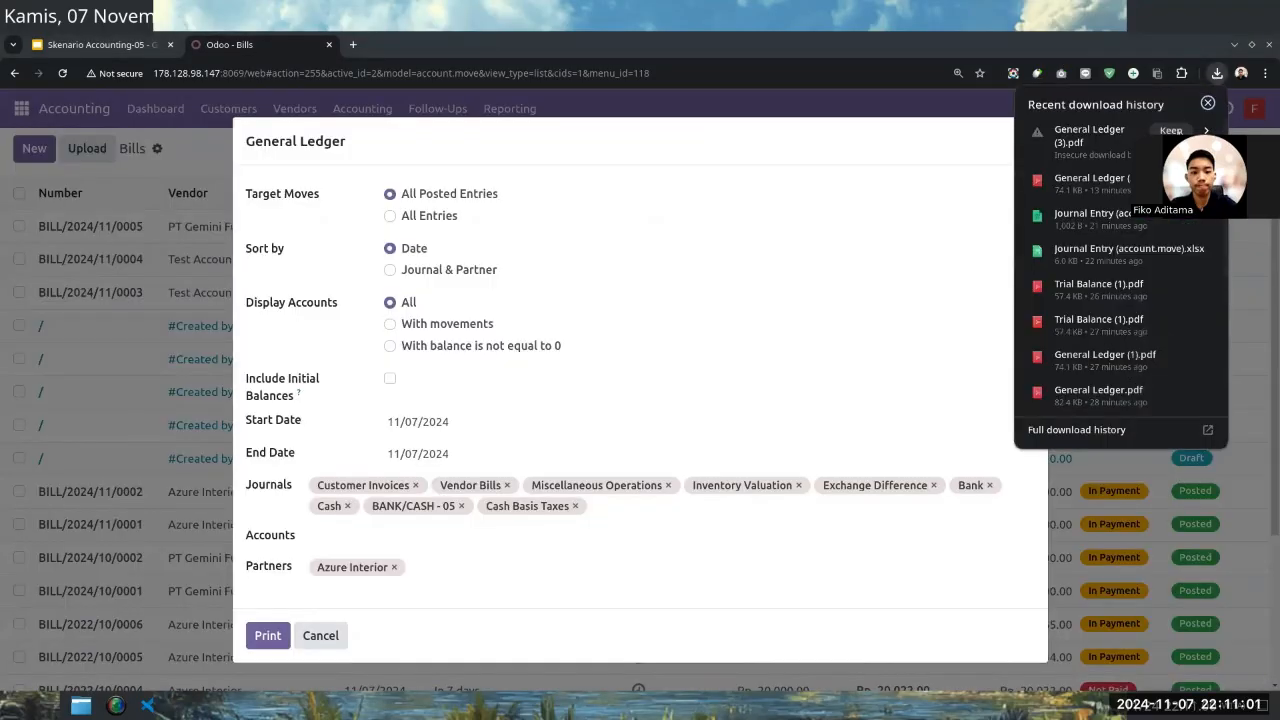
pyautogui.click(1171, 130)
pyautogui.click(1100, 133)
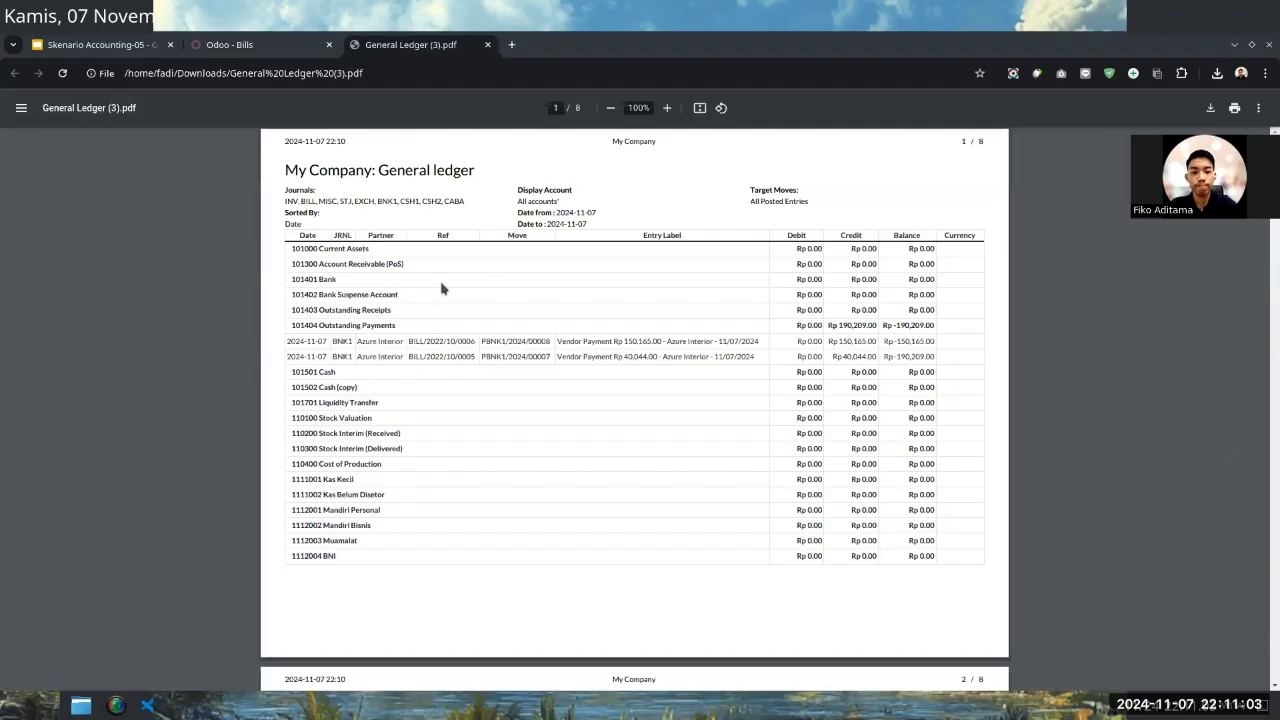
# - Zoom the General Ledger PDF to 125% and highlight the Rp 150,165.00 and Rp 40,044.00 credits
pyautogui.hotkey('ctrl', '+')
pyautogui.hotkey('ctrl', '+')
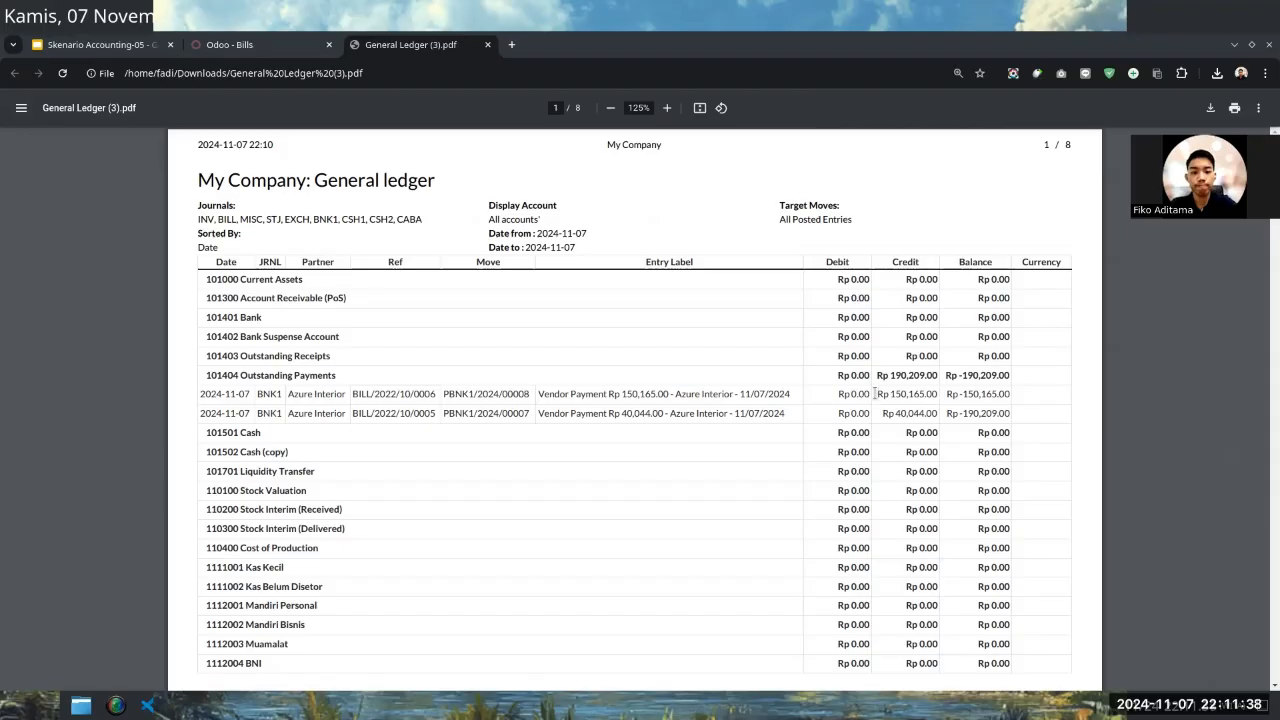
pyautogui.moveTo(877, 393); pyautogui.dragTo(928, 389)
pyautogui.moveTo(840, 392); pyautogui.dragTo(866, 393)
pyautogui.click(860, 413)
pyautogui.moveTo(885, 413); pyautogui.dragTo(921, 413)
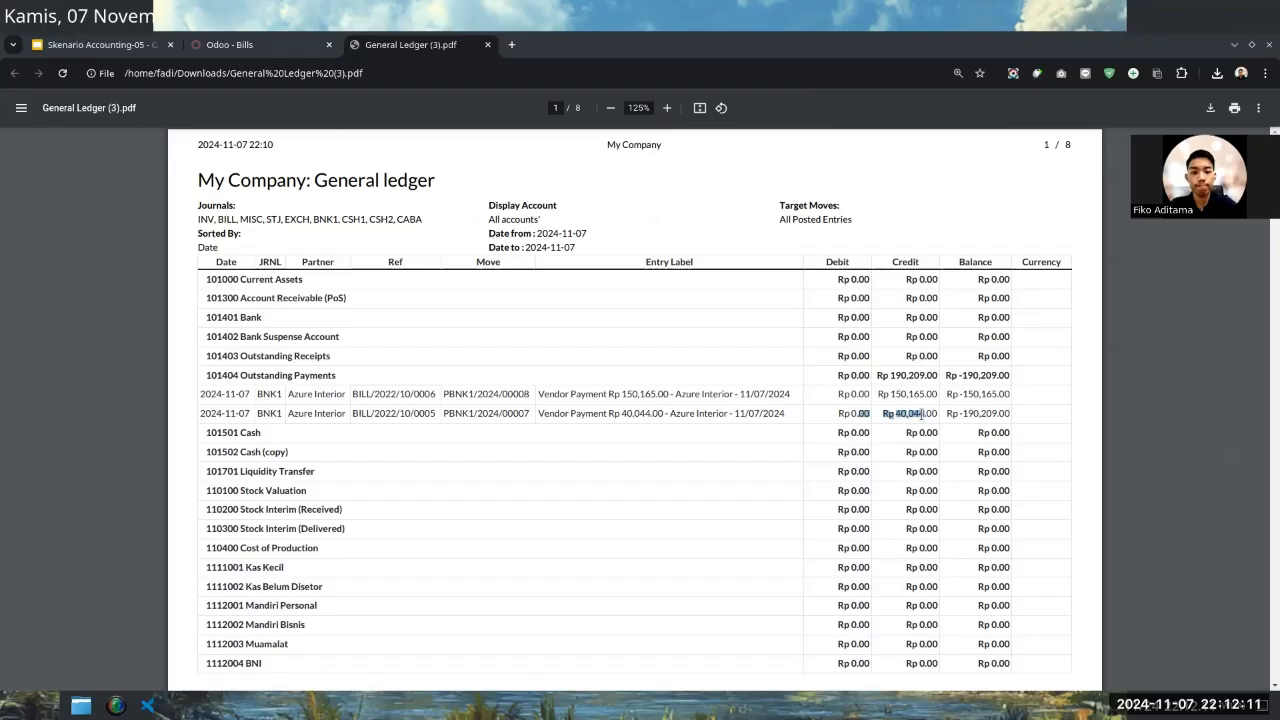
pyautogui.moveTo(921, 413); pyautogui.dragTo(929, 414)
pyautogui.click(316, 44)
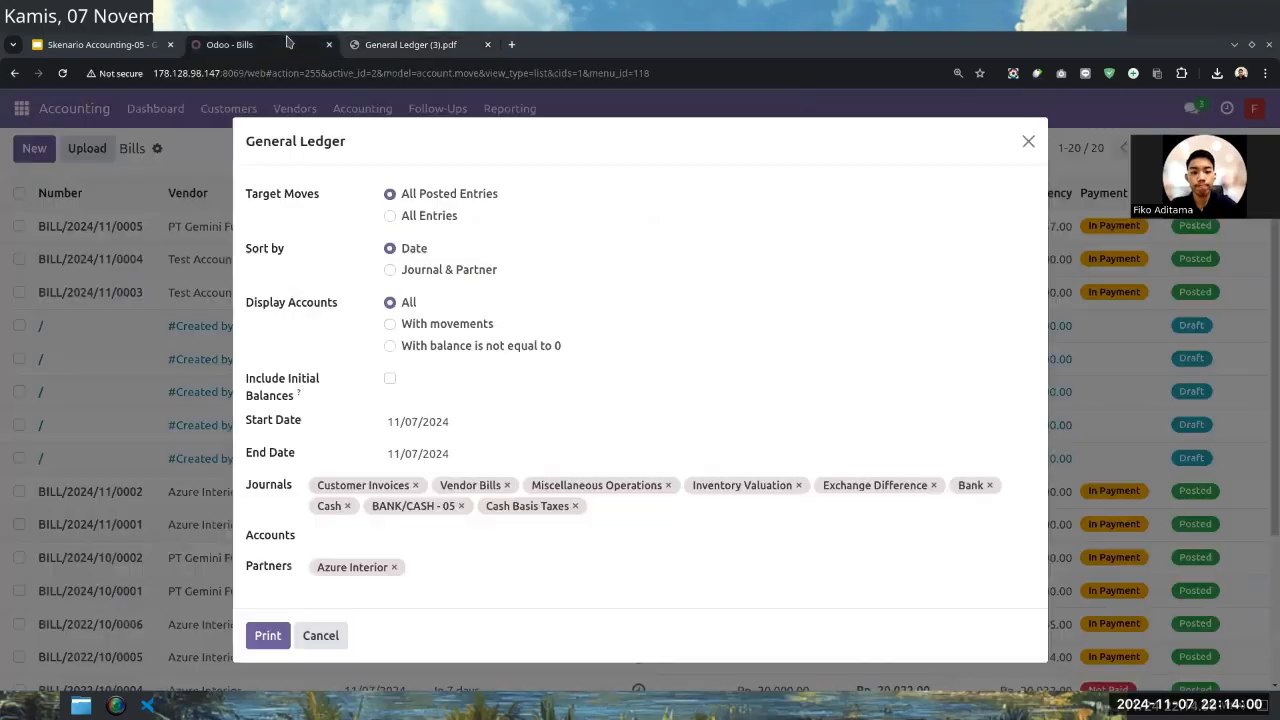
# - Cancel the General Ledger options and set up the Trial Balance for 11/07/2024 to 11/07/2024
pyautogui.click(338, 636)
pyautogui.click(510, 108)
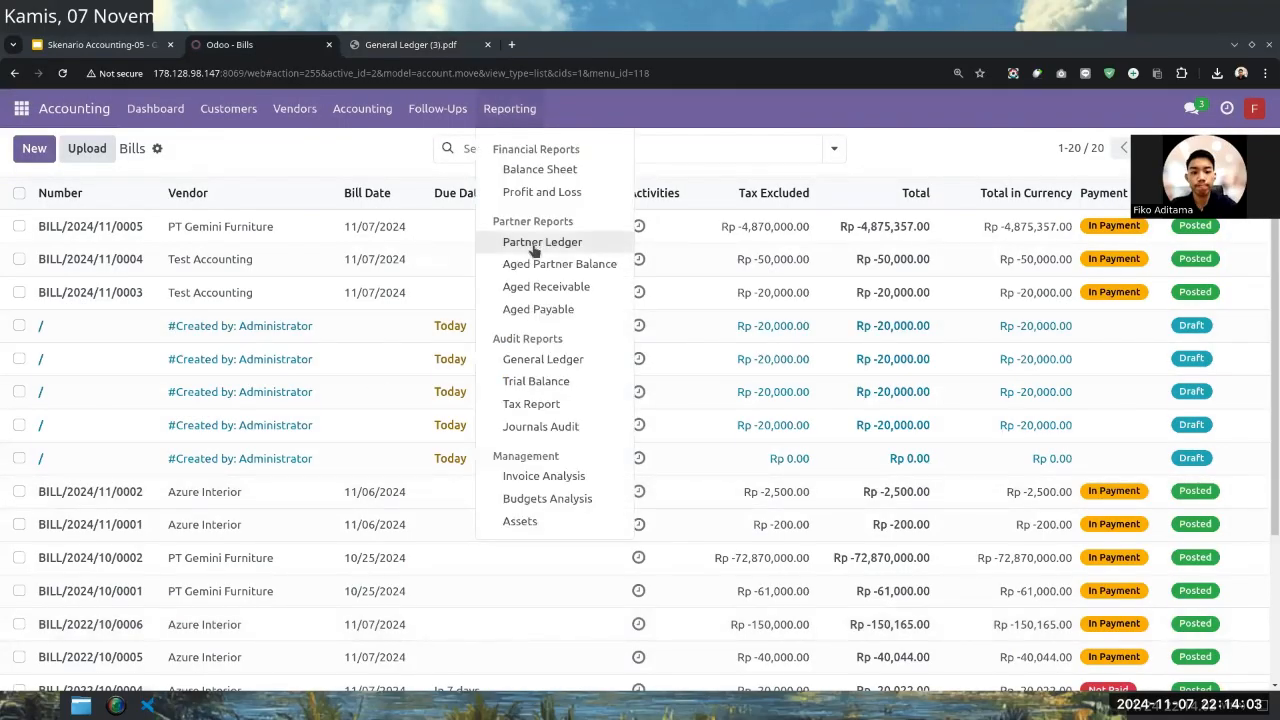
pyautogui.click(563, 380)
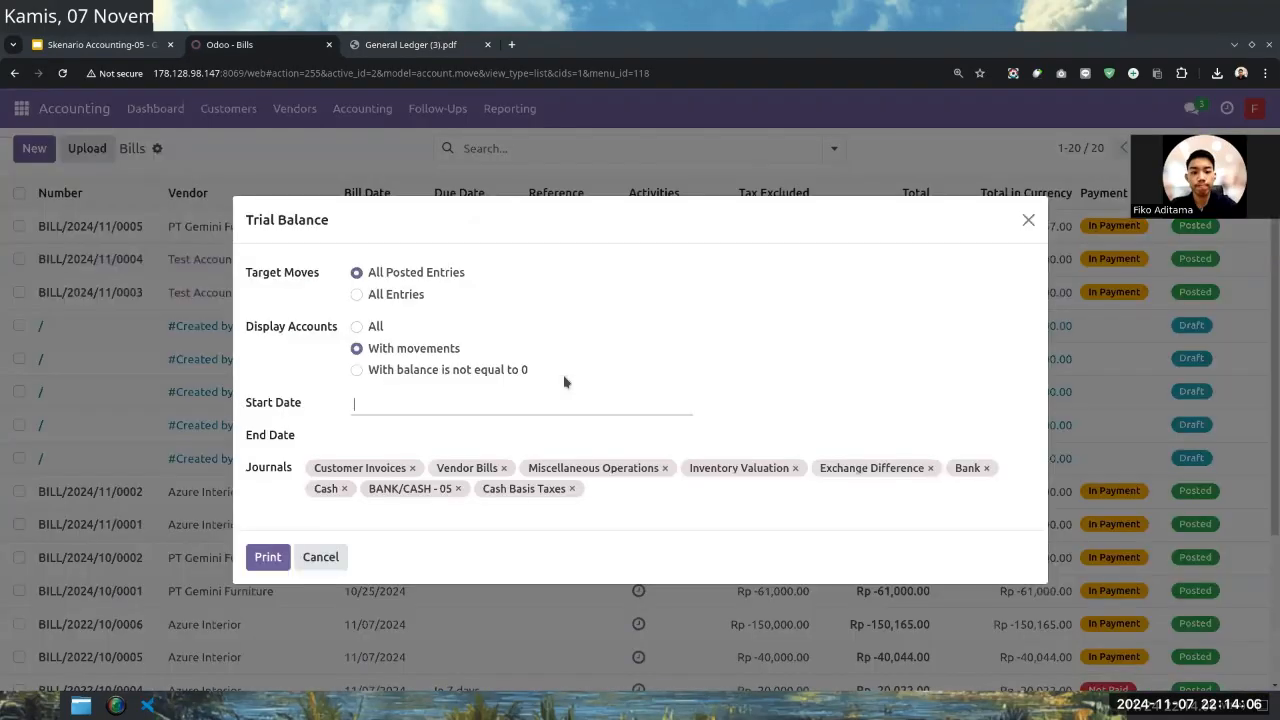
pyautogui.click(437, 518)
pyautogui.click(378, 406)
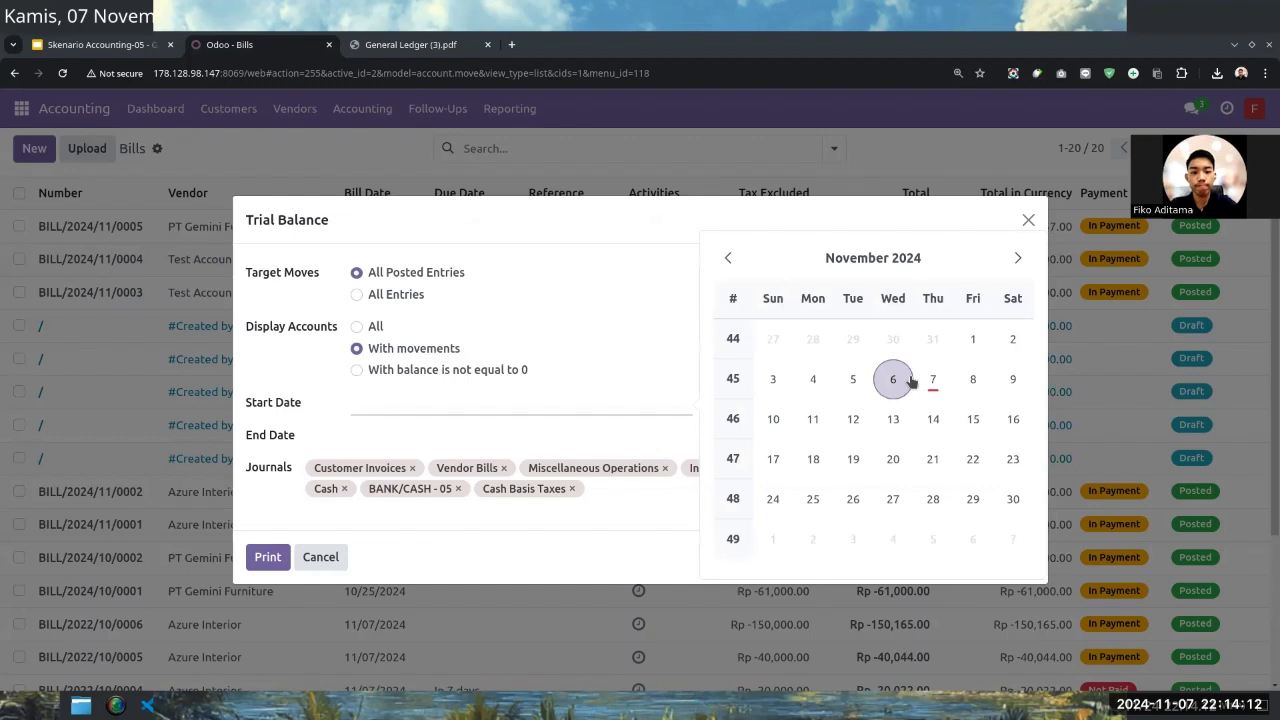
pyautogui.click(942, 379)
pyautogui.click(452, 449)
pyautogui.click(928, 410)
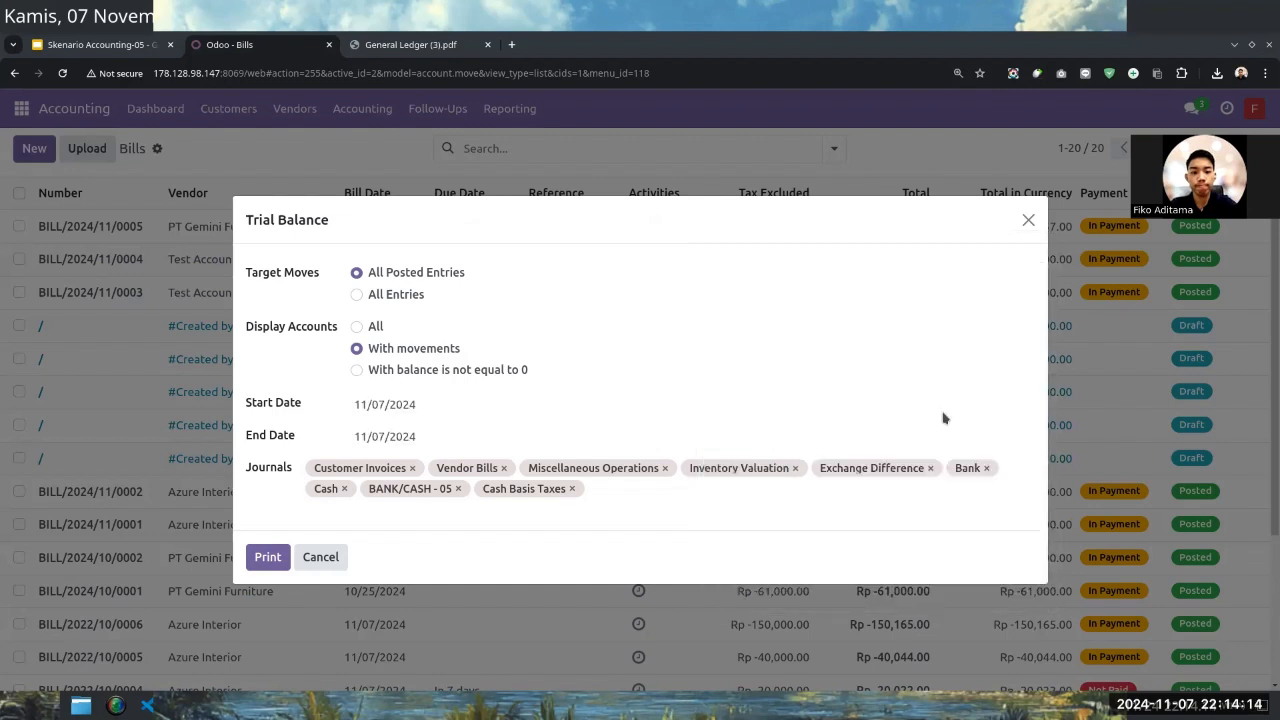
# - Print the Trial Balance, keep the blocked download and open Trial Balance (2).pdf
pyautogui.click(270, 564)
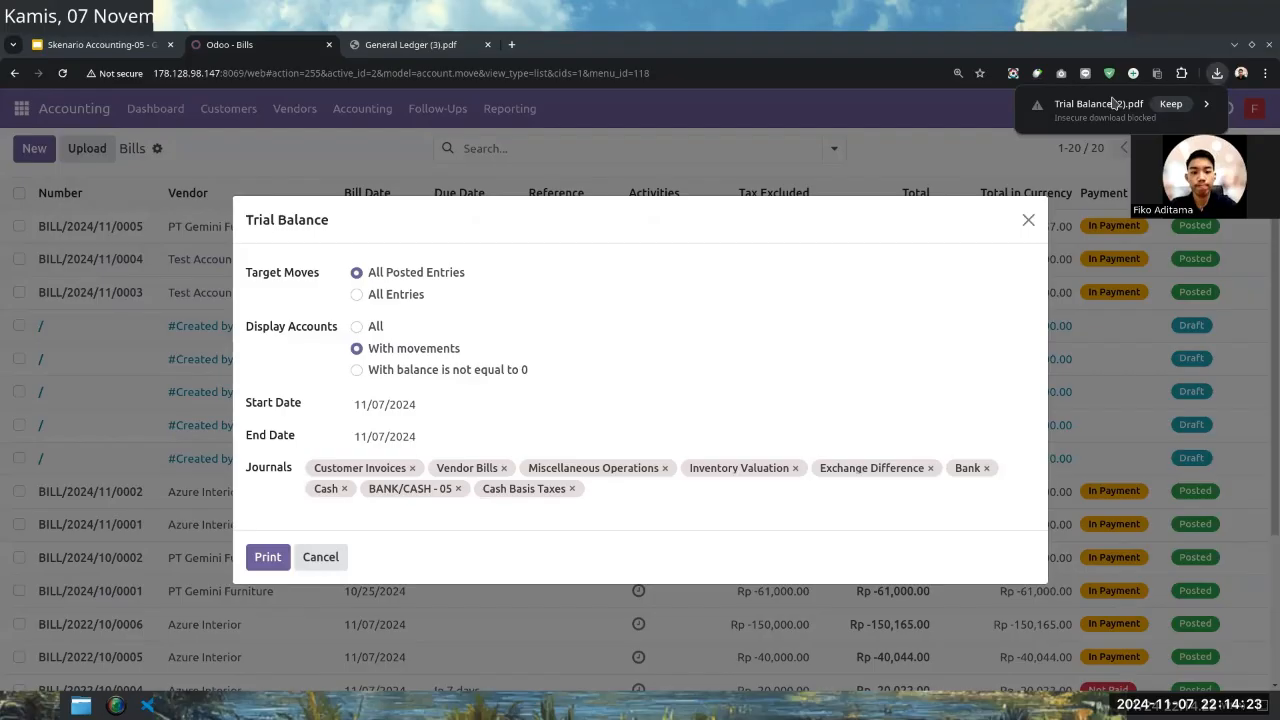
pyautogui.click(1170, 104)
pyautogui.click(1112, 104)
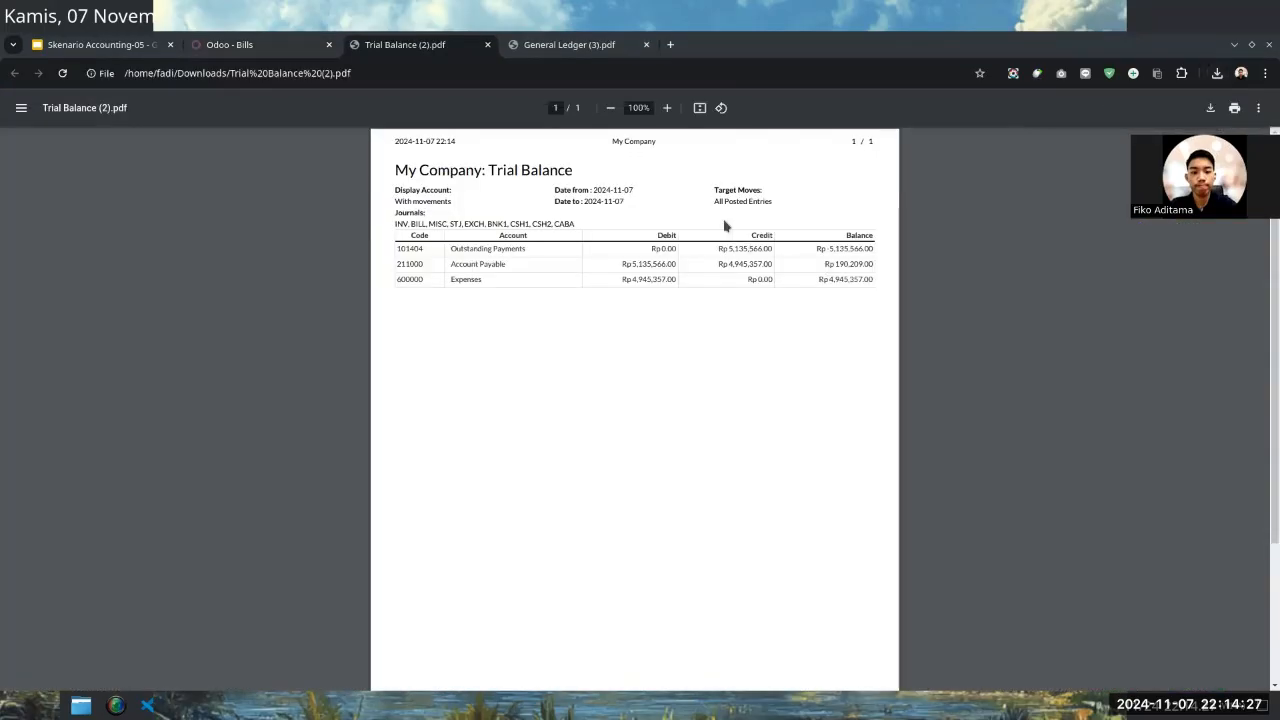
# - Zoom the Trial Balance to 175% and highlight the Expenses balance and Account Payable Rp 190,209.00 figures
pyautogui.hotkey('ctrl', '+')
pyautogui.hotkey('ctrl', '+')
pyautogui.hotkey('ctrl', '+')
pyautogui.hotkey('ctrl', '+')
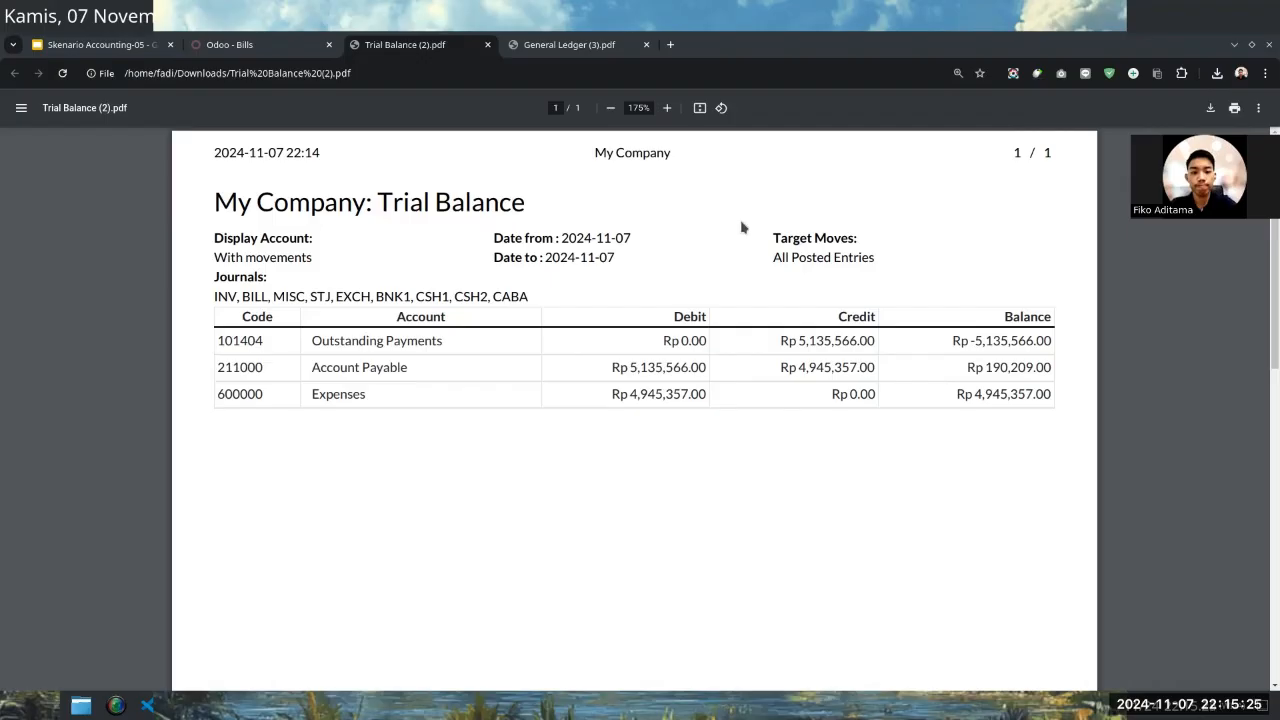
pyautogui.moveTo(950, 394); pyautogui.dragTo(1052, 395)
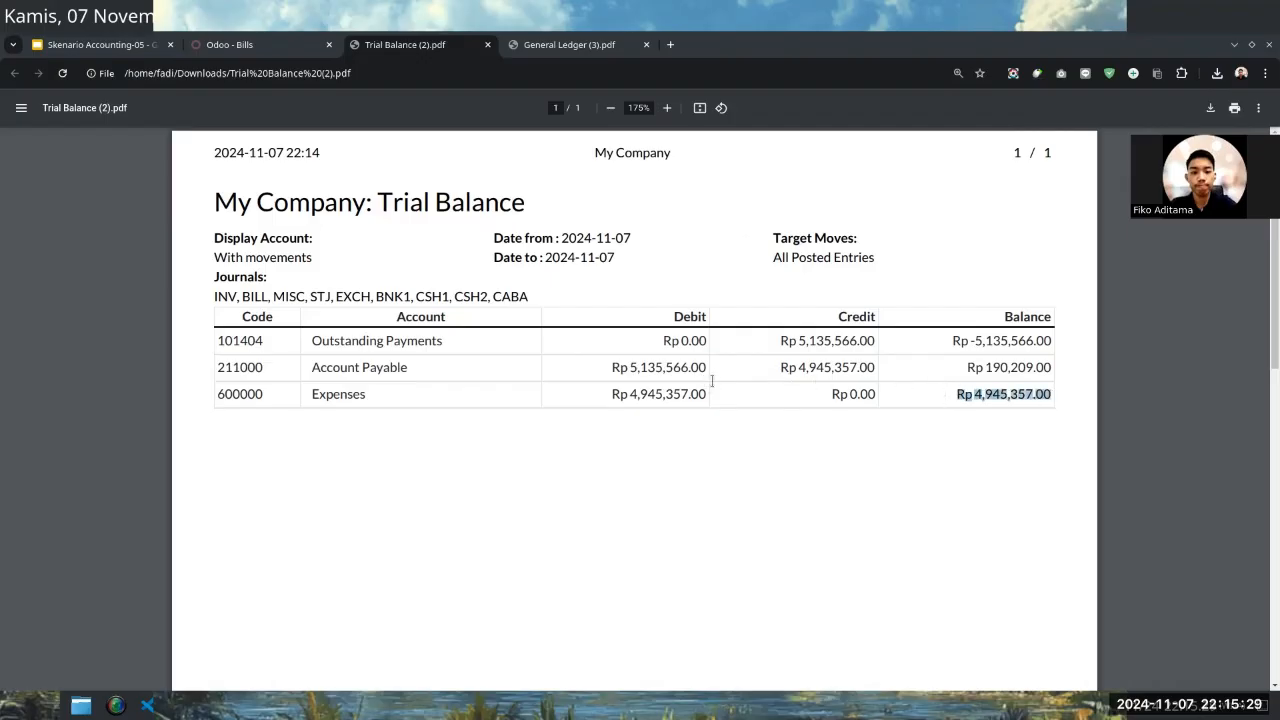
pyautogui.moveTo(778, 367); pyautogui.dragTo(866, 367)
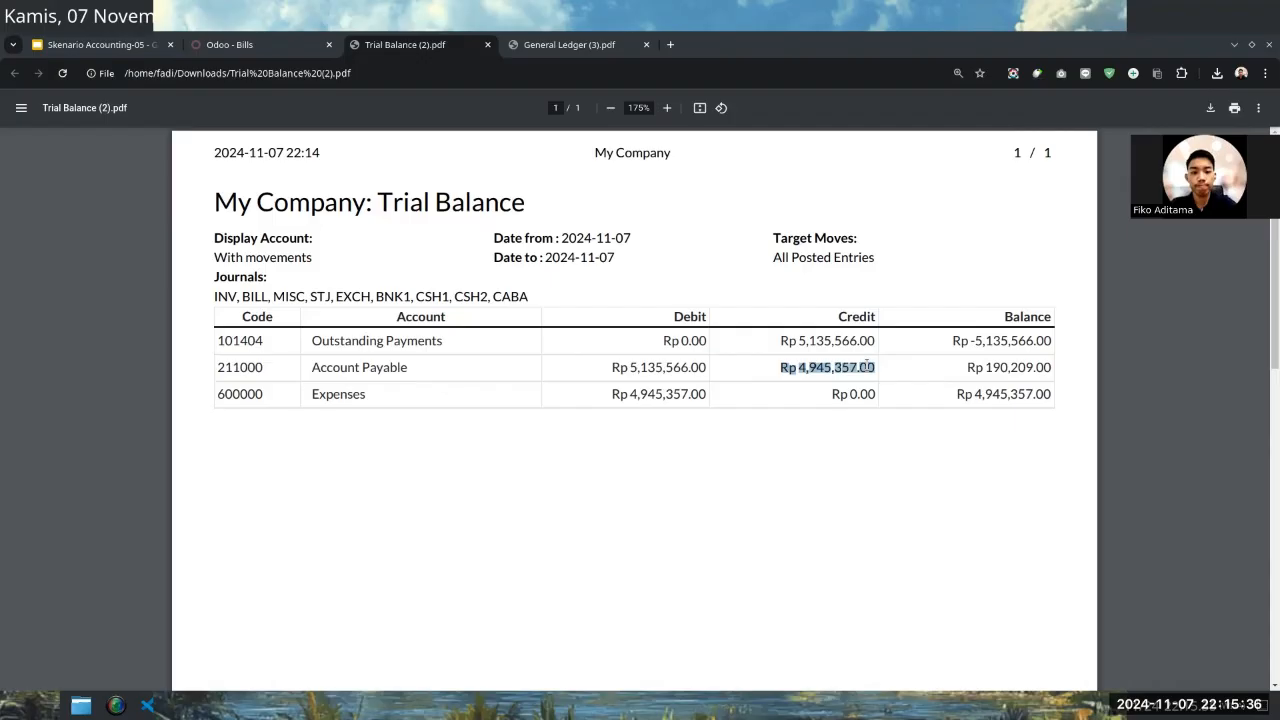
pyautogui.moveTo(964, 367); pyautogui.dragTo(1060, 368)
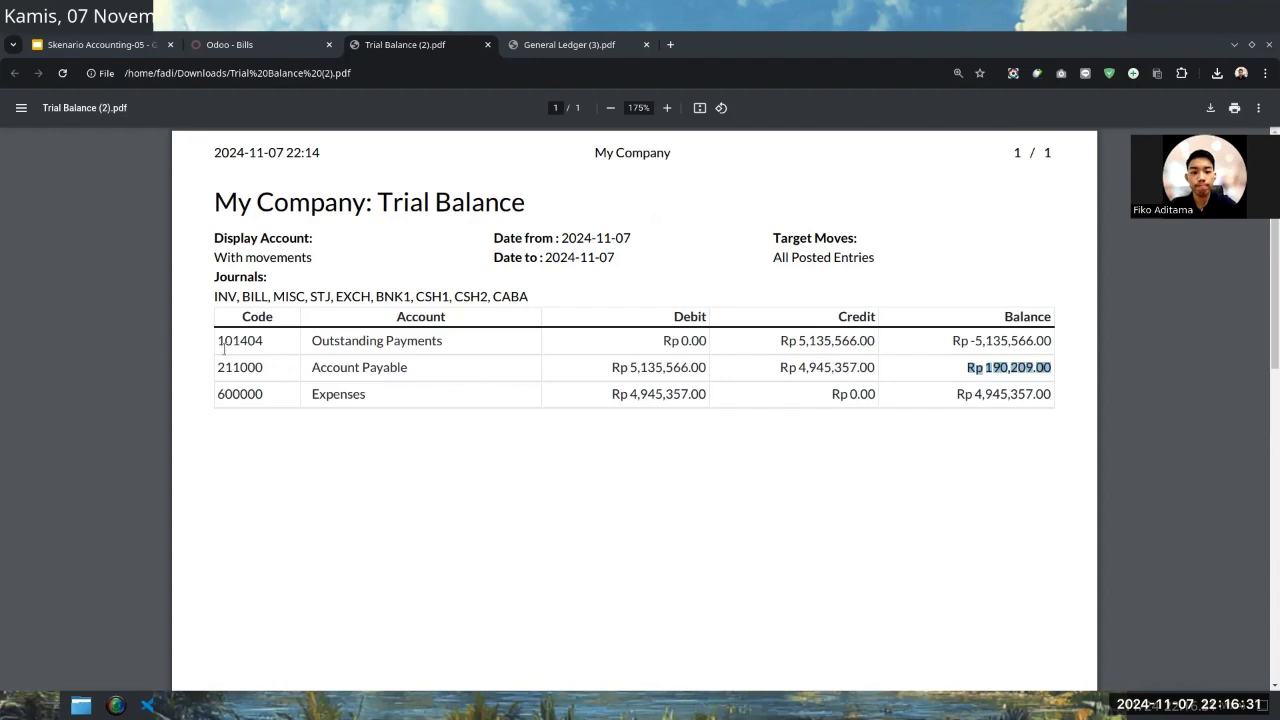
pyautogui.moveTo(219, 341); pyautogui.dragTo(247, 341)
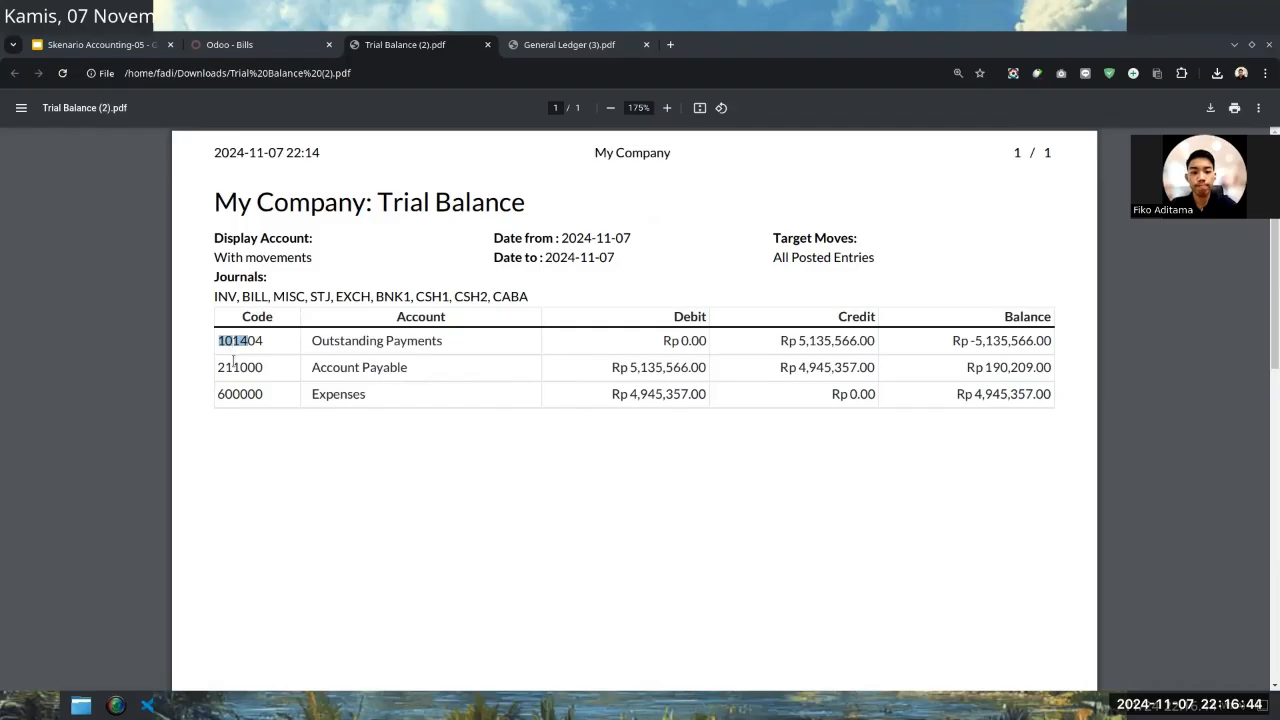
pyautogui.doubleClick(220, 390)
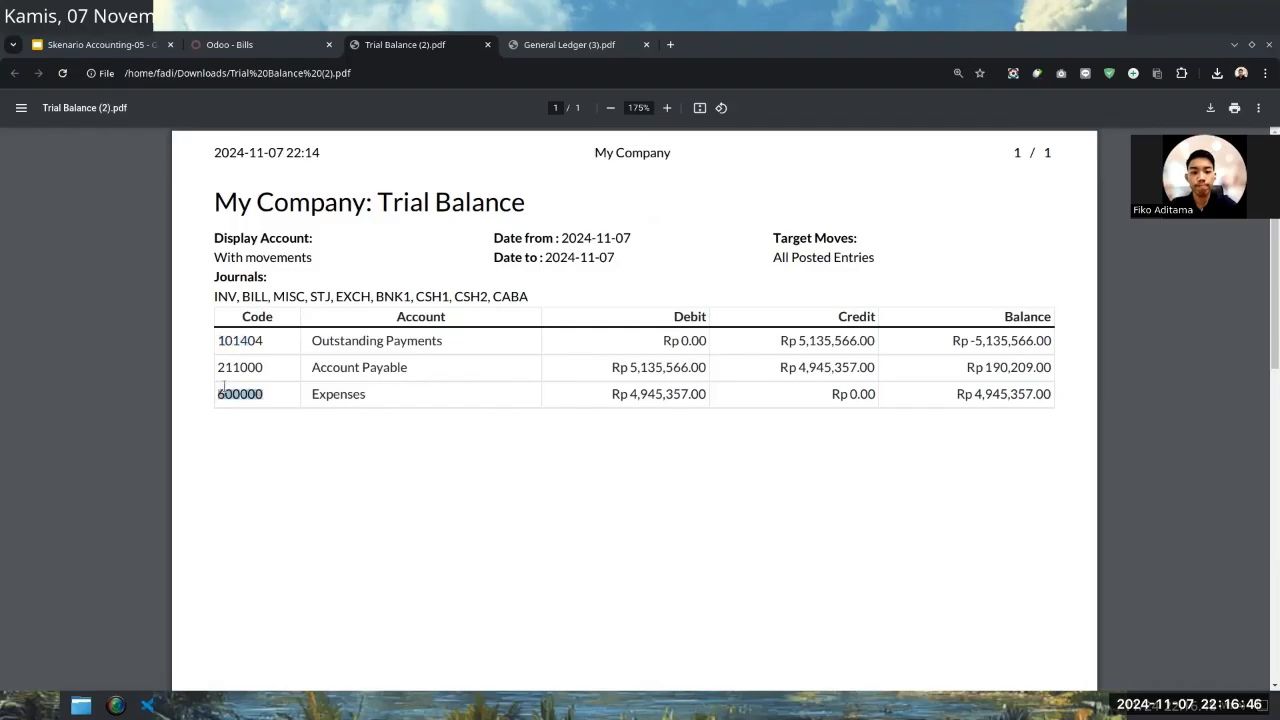